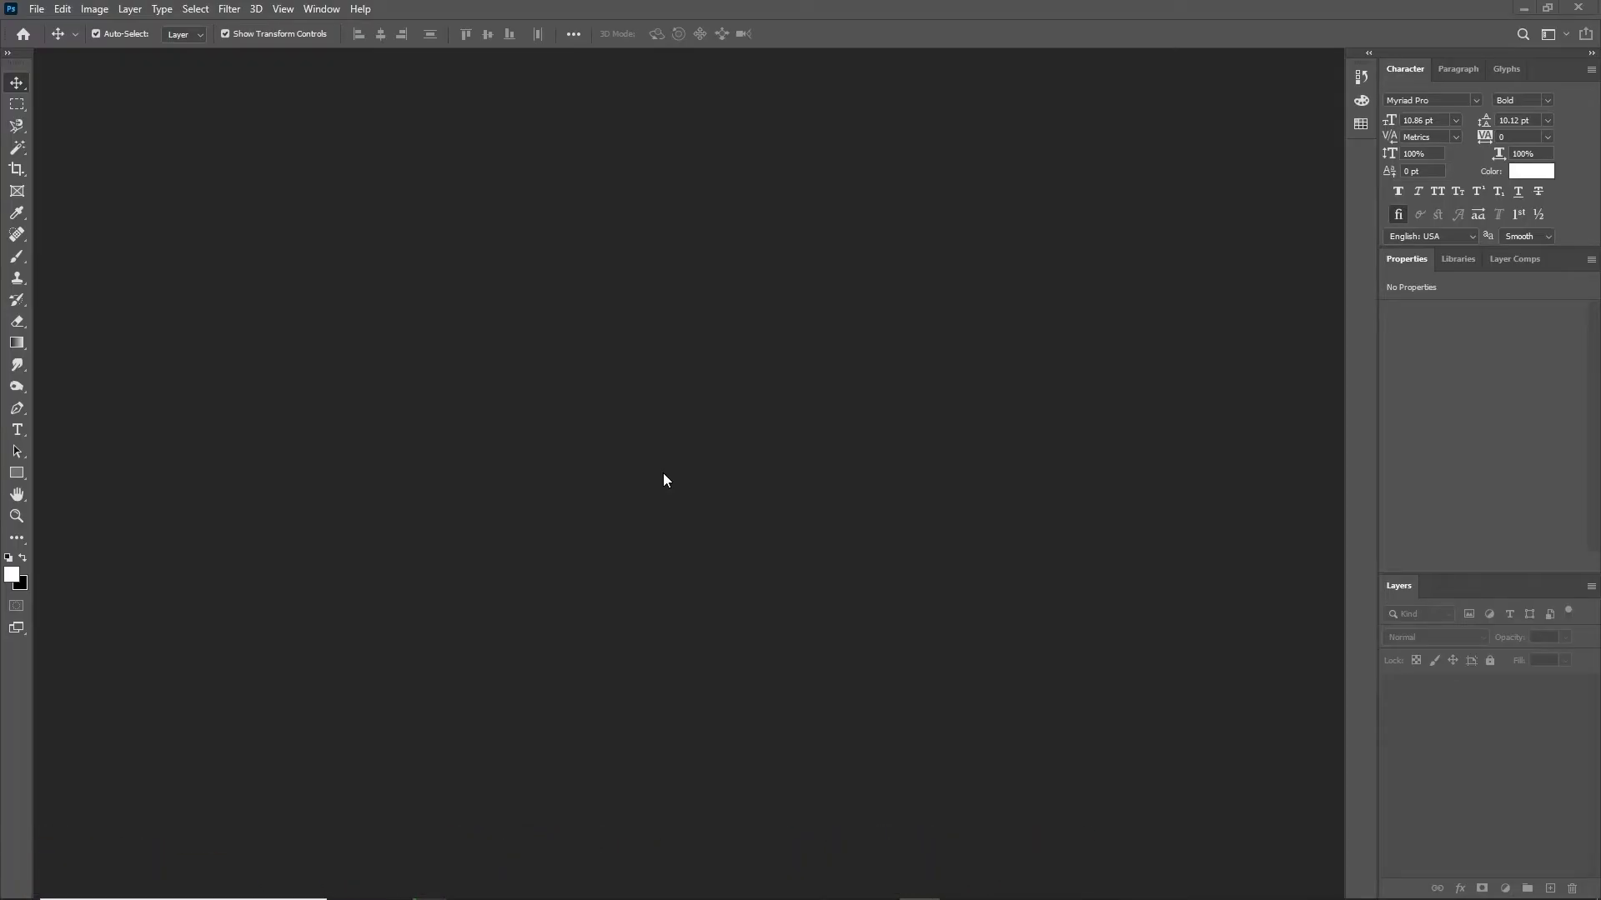
Start a new document and name it Bullseye.
{"action": "left_click", "coordinate": [36, 10]}
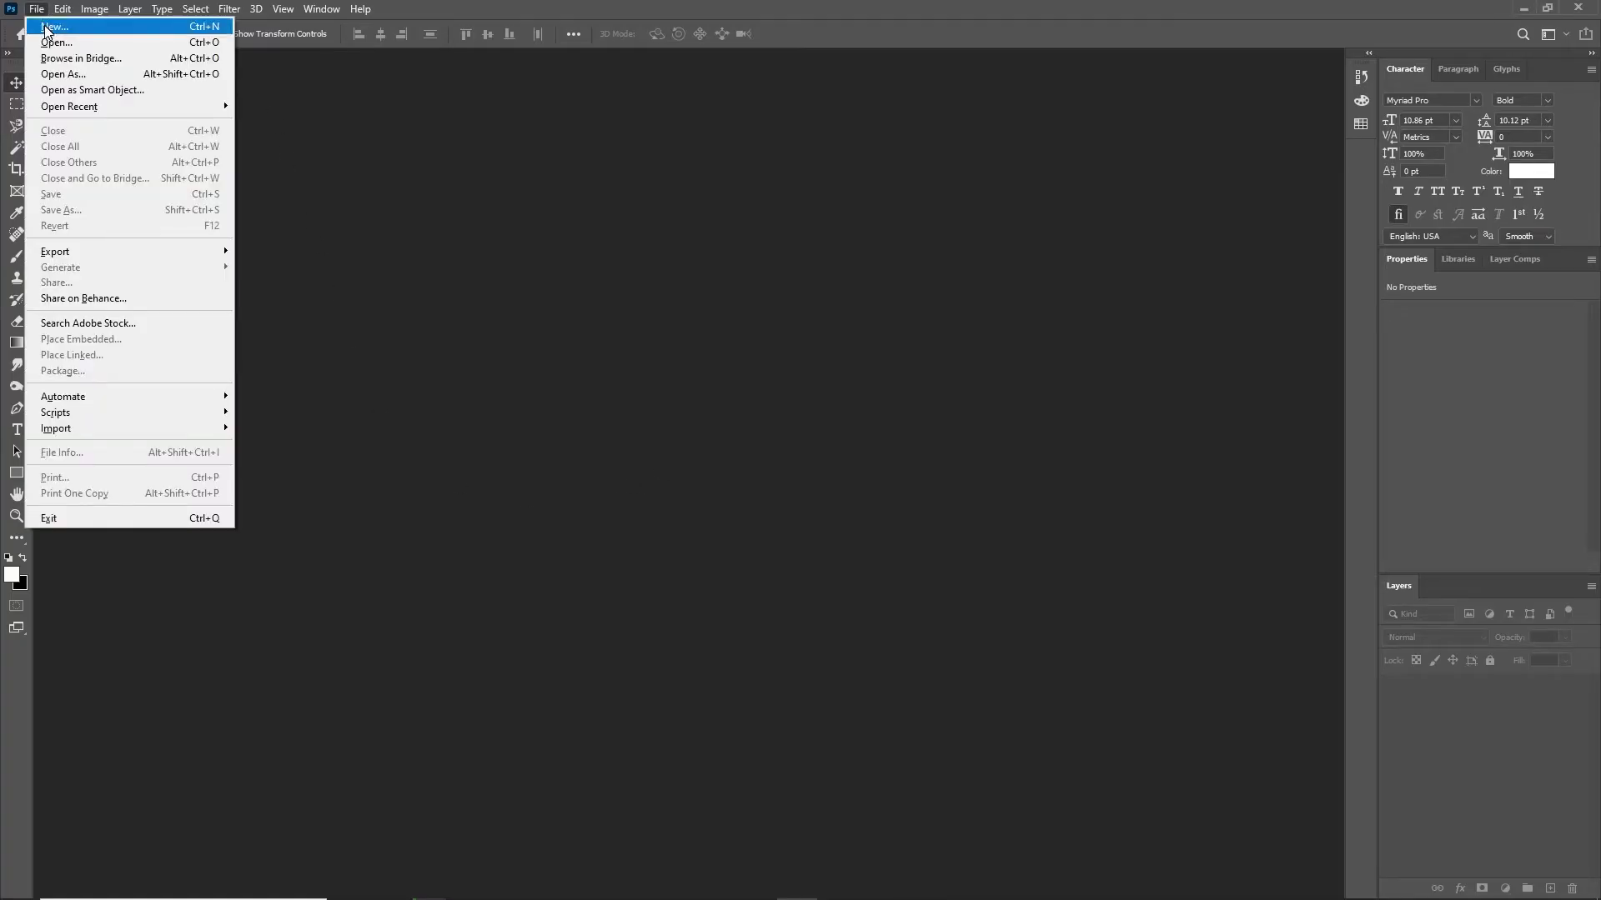
{"action": "left_click", "coordinate": [45, 26]}
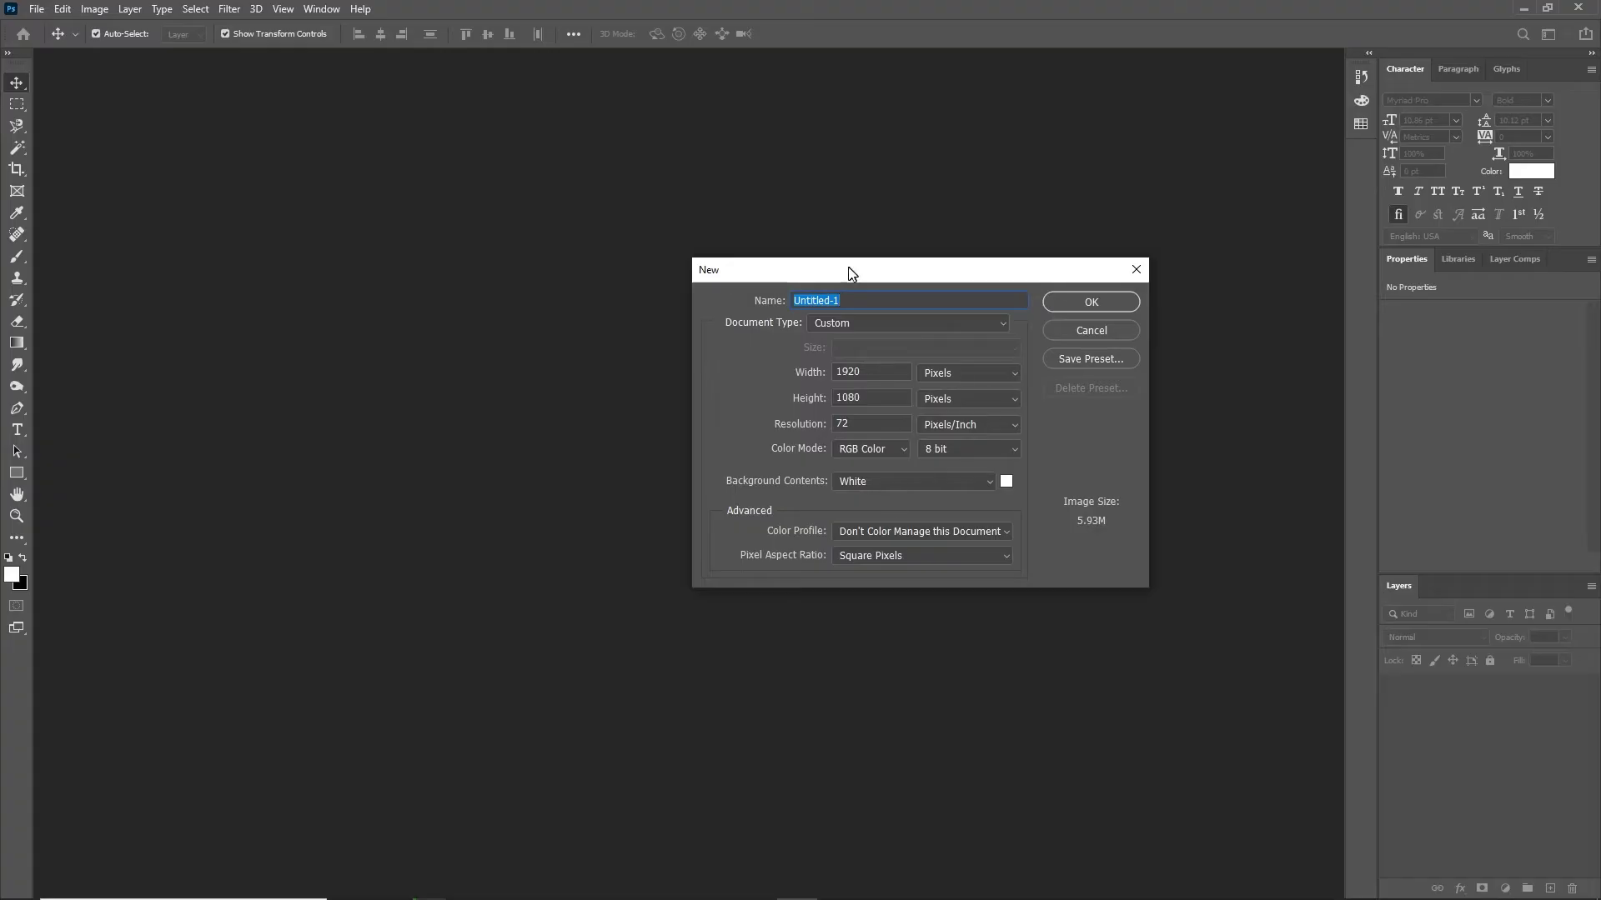
{"action": "type", "text": "Bullseye"}
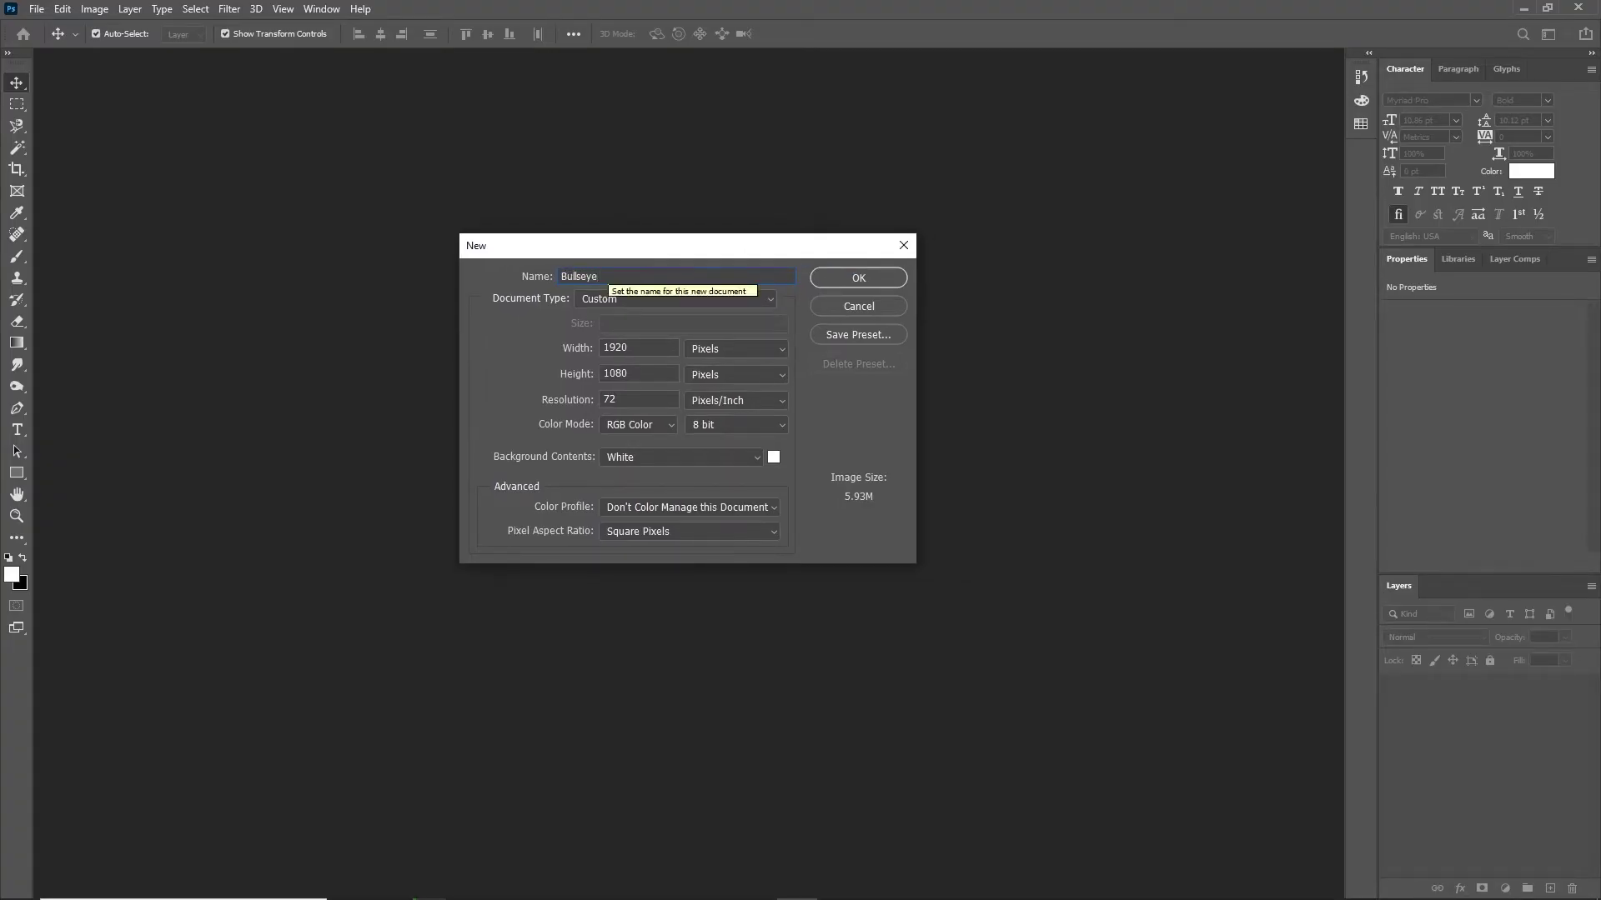
Set the document's width and height to 5 inches and the resolution to 150 pixels/inch, and create it.
{"action": "double_click", "coordinate": [641, 349]}
{"action": "left_click", "coordinate": [746, 349]}
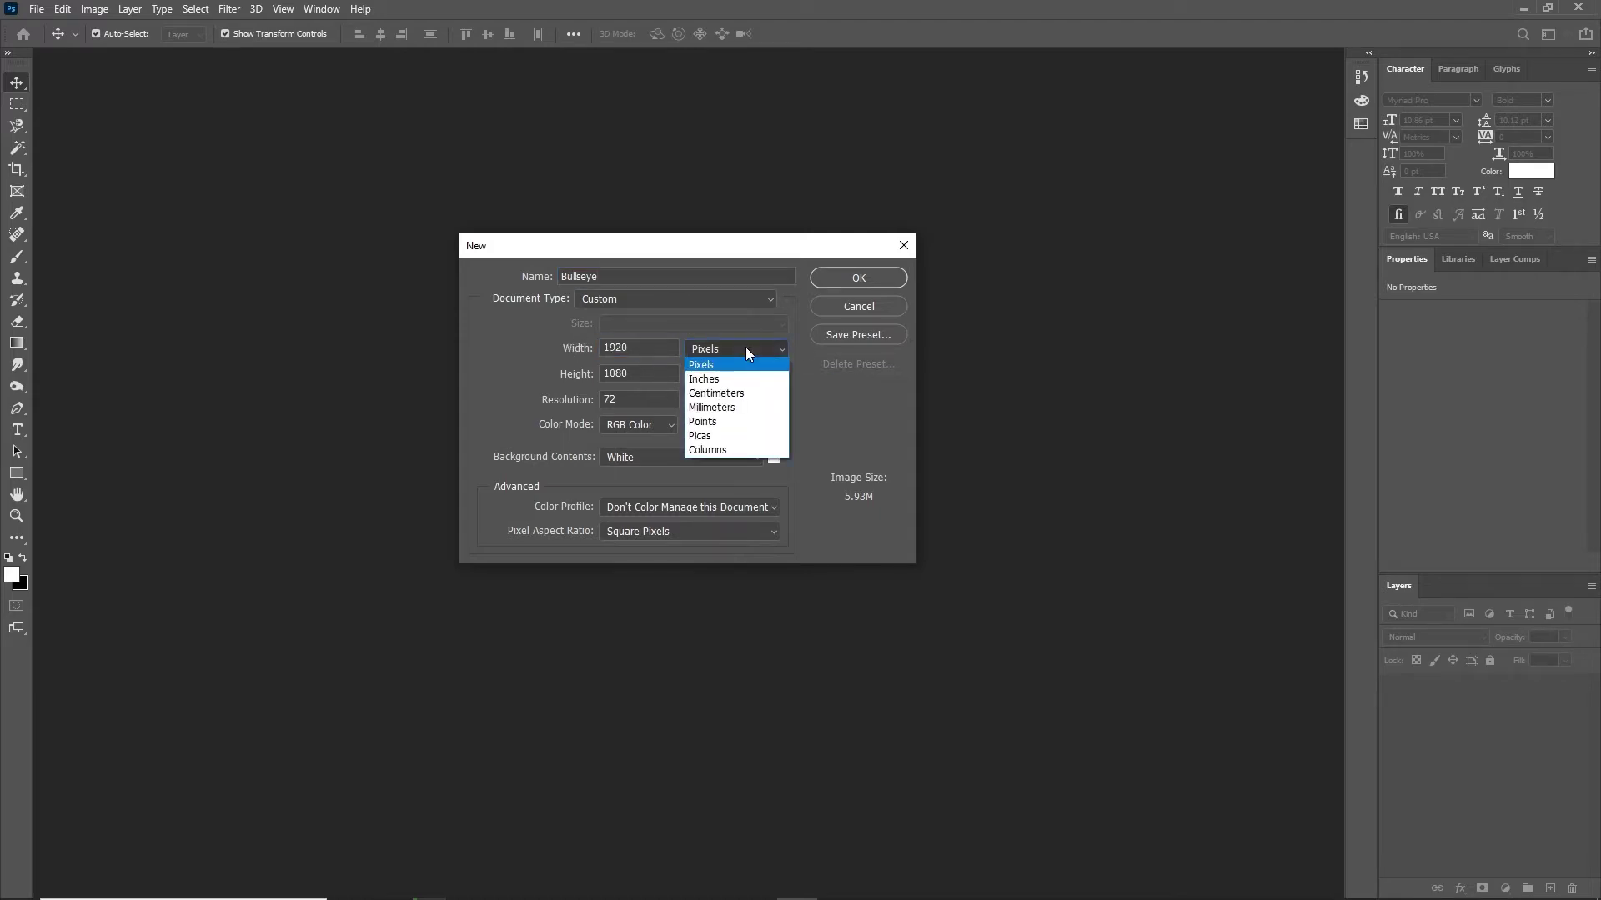
{"action": "left_click", "coordinate": [725, 377]}
{"action": "double_click", "coordinate": [661, 347]}
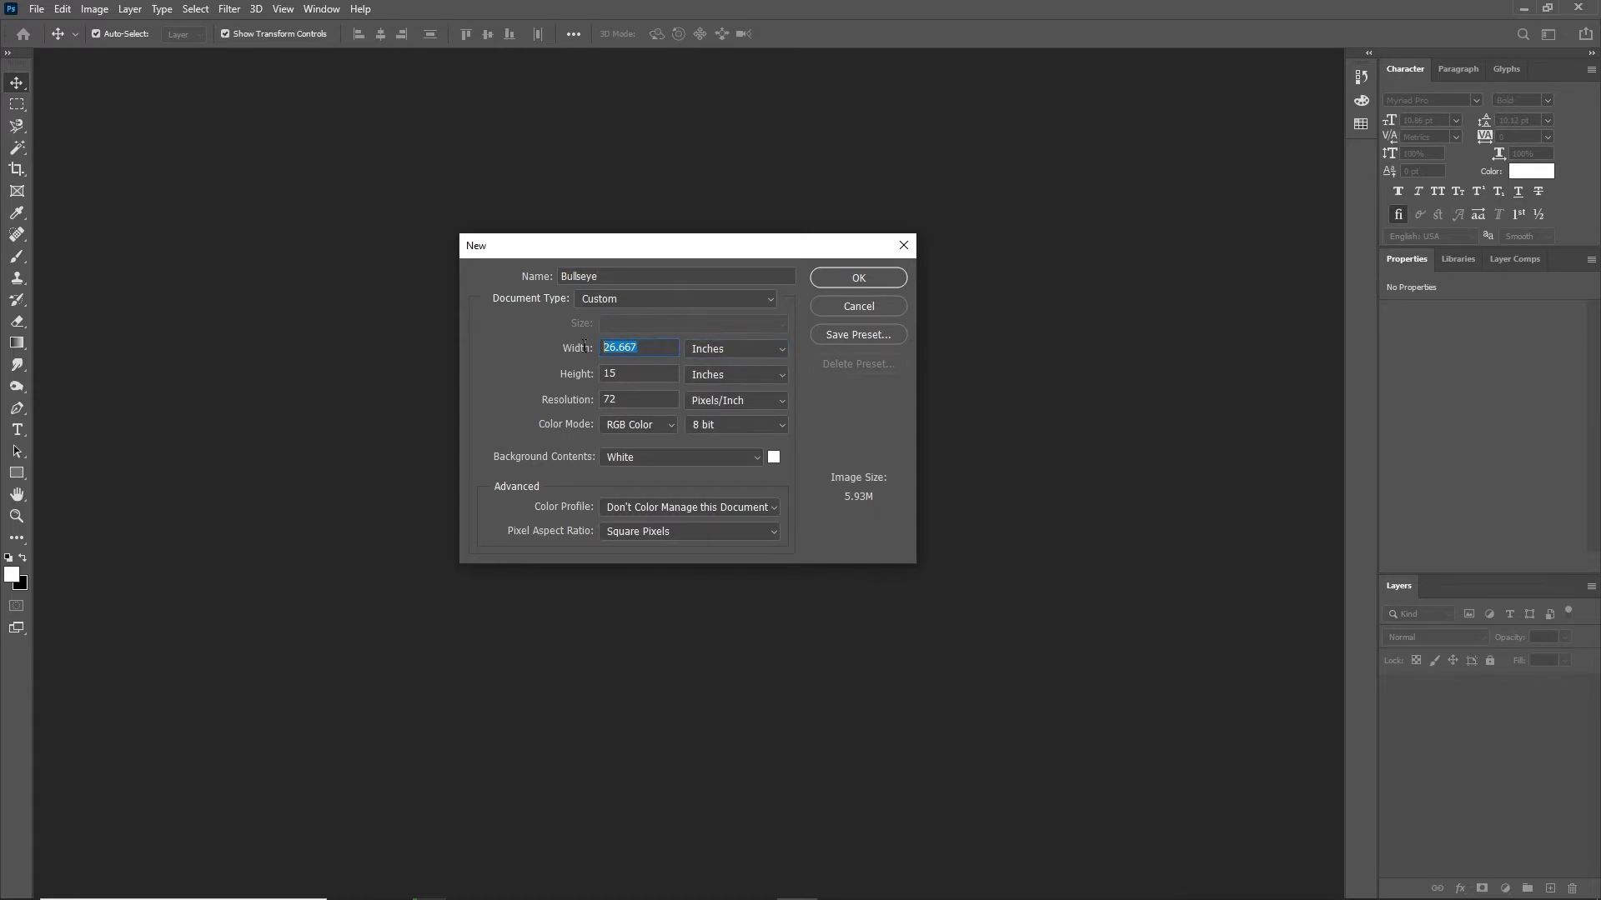
{"action": "type", "text": "5"}
{"action": "key", "text": "Tab"}
{"action": "type", "text": "5"}
{"action": "key", "text": "Tab"}
{"action": "type", "text": "150"}
{"action": "left_click", "coordinate": [849, 277]}
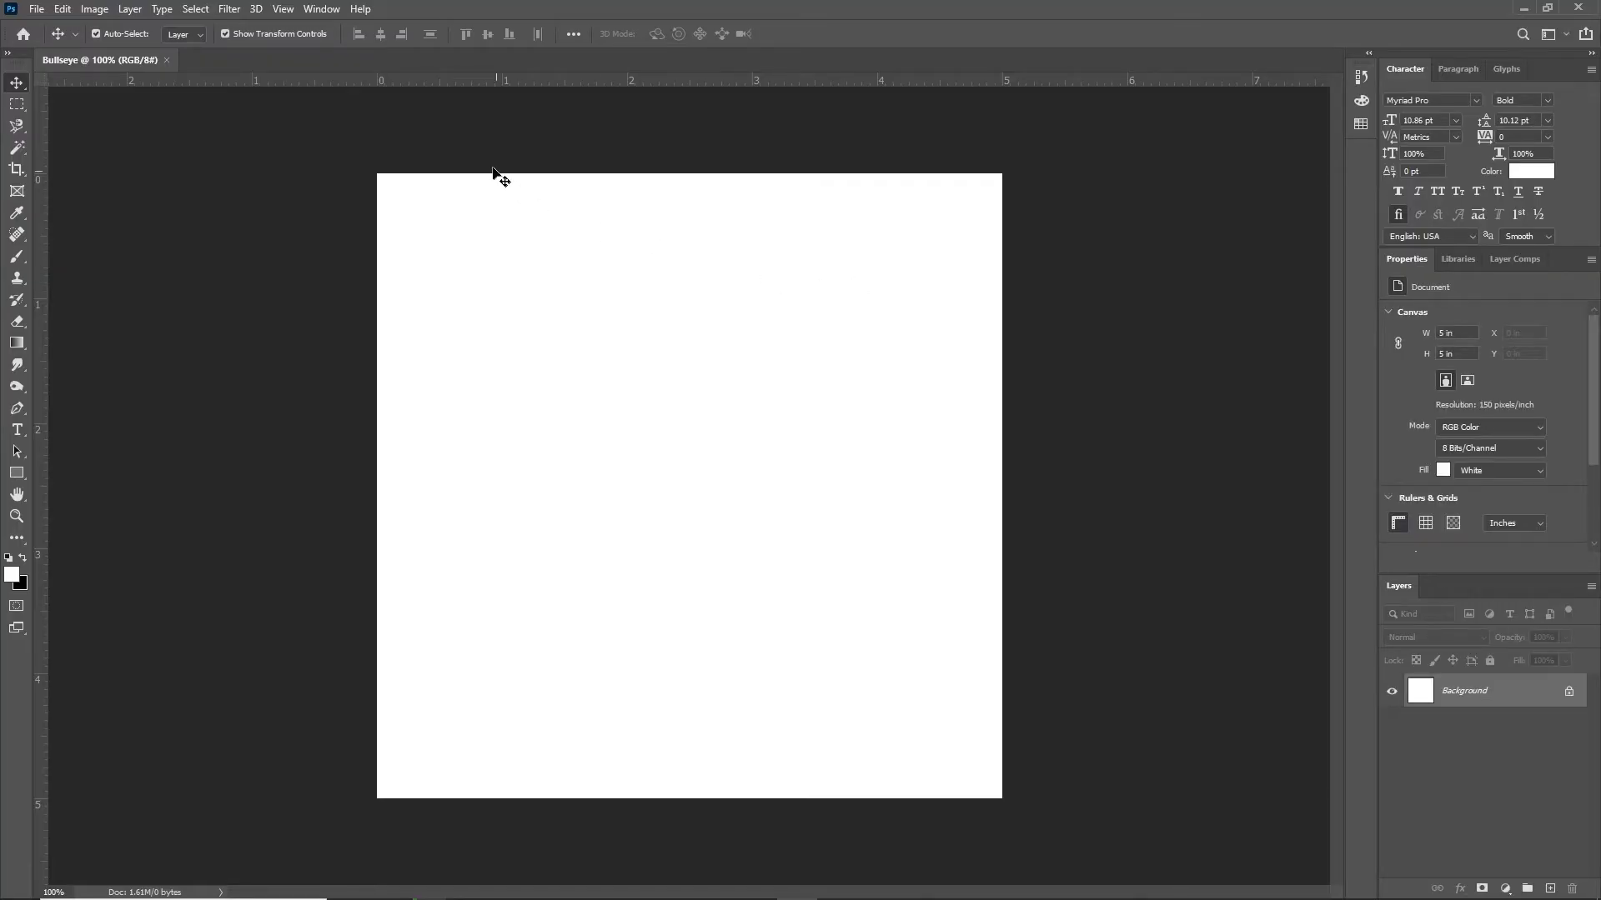
Add a horizontal guide at 2.5 in, halfway down the canvas.
{"action": "left_click", "coordinate": [283, 9]}
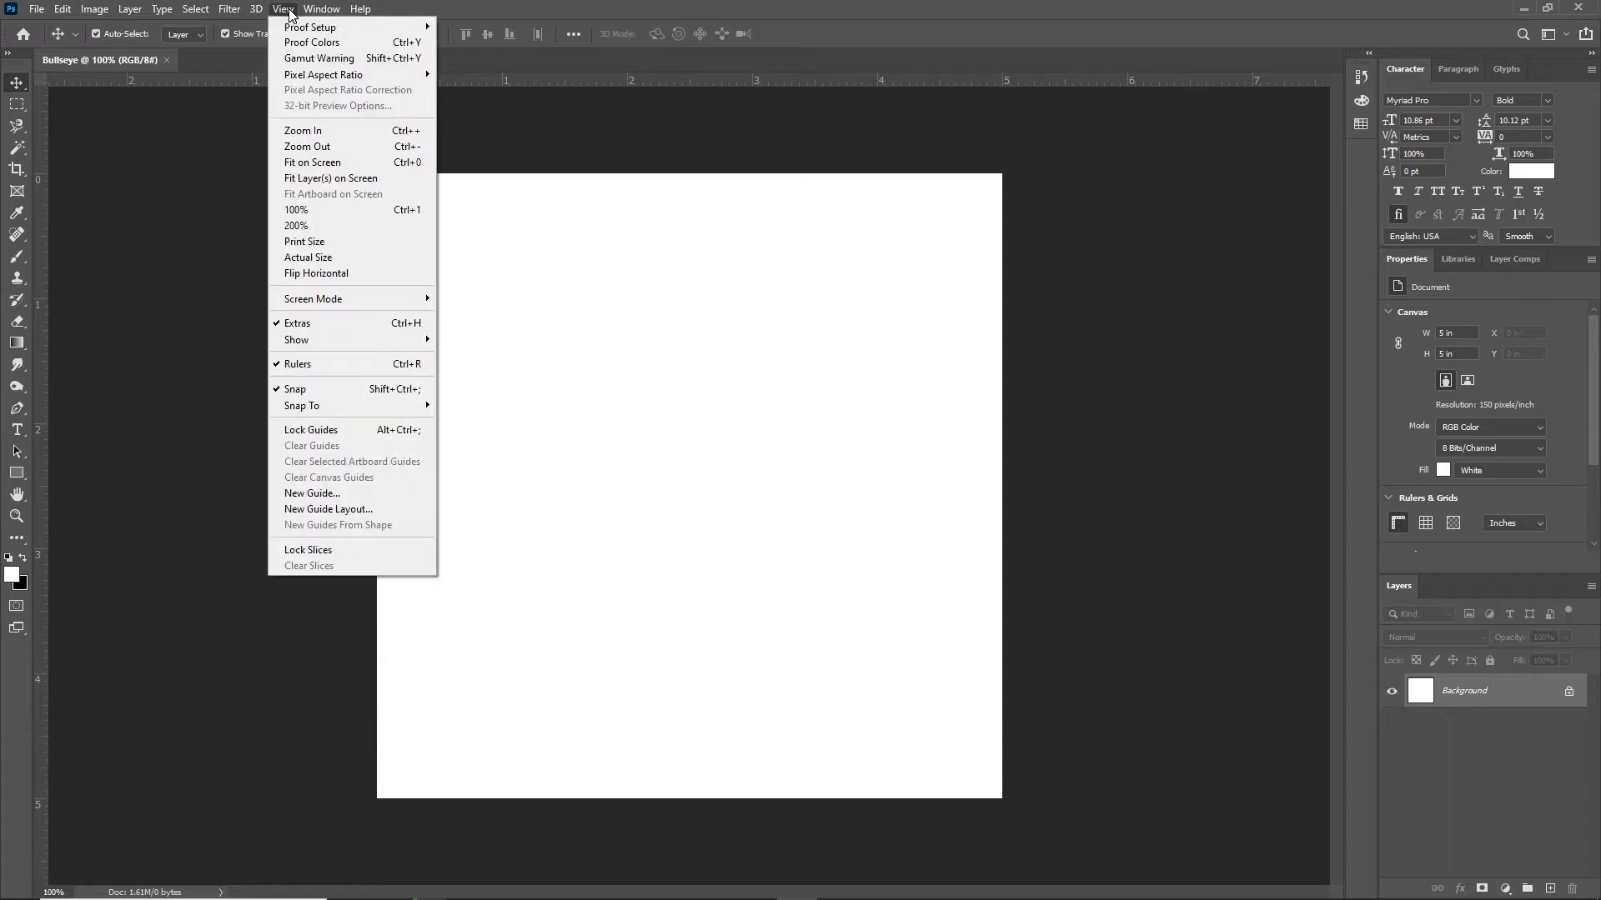
{"action": "left_click", "coordinate": [352, 495]}
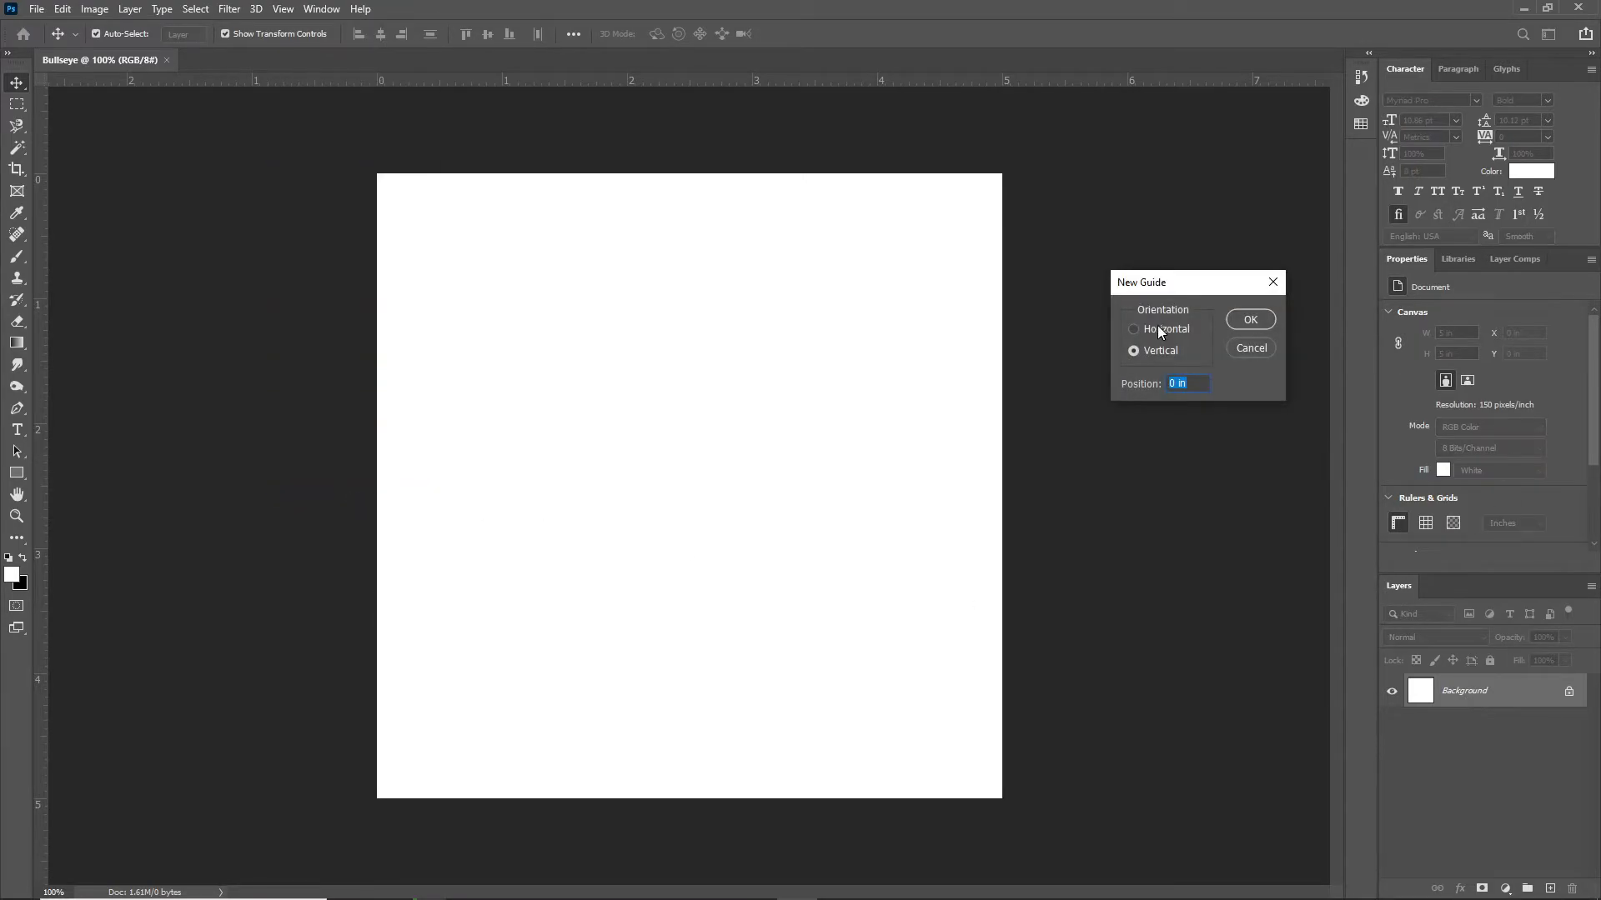
{"action": "left_click", "coordinate": [1142, 330]}
{"action": "left_click_drag", "start_coordinate": [1173, 384], "coordinate": [1165, 389]}
{"action": "type", "text": "2.5"}
{"action": "left_click", "coordinate": [1250, 320]}
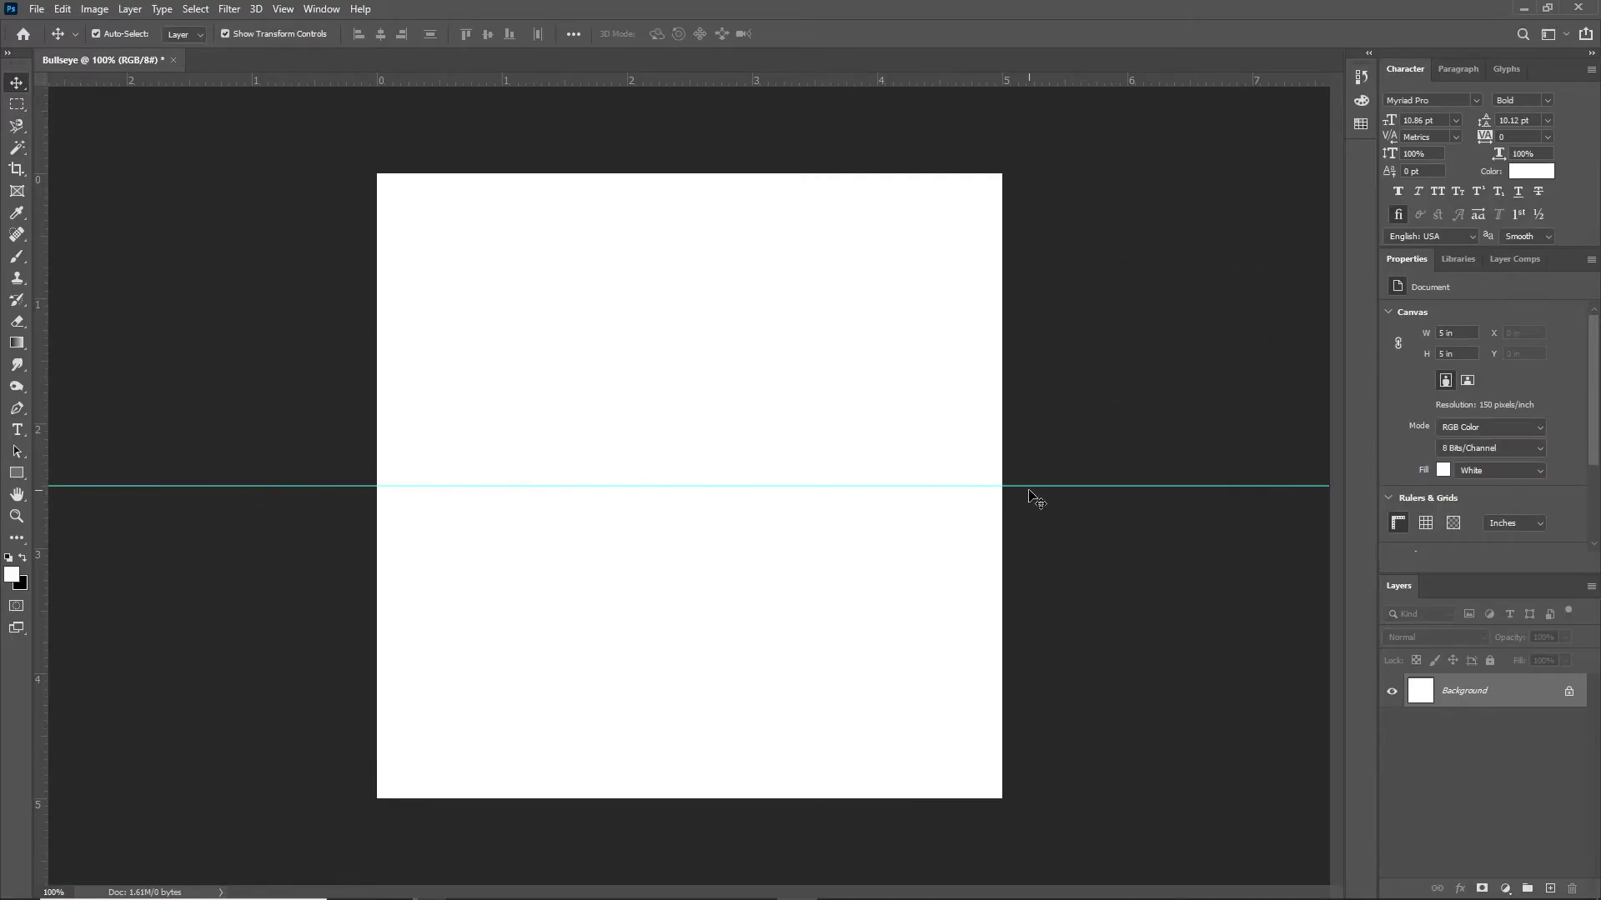
Add a vertical guide at 2.5 in, halfway across the canvas.
{"action": "left_click", "coordinate": [283, 9]}
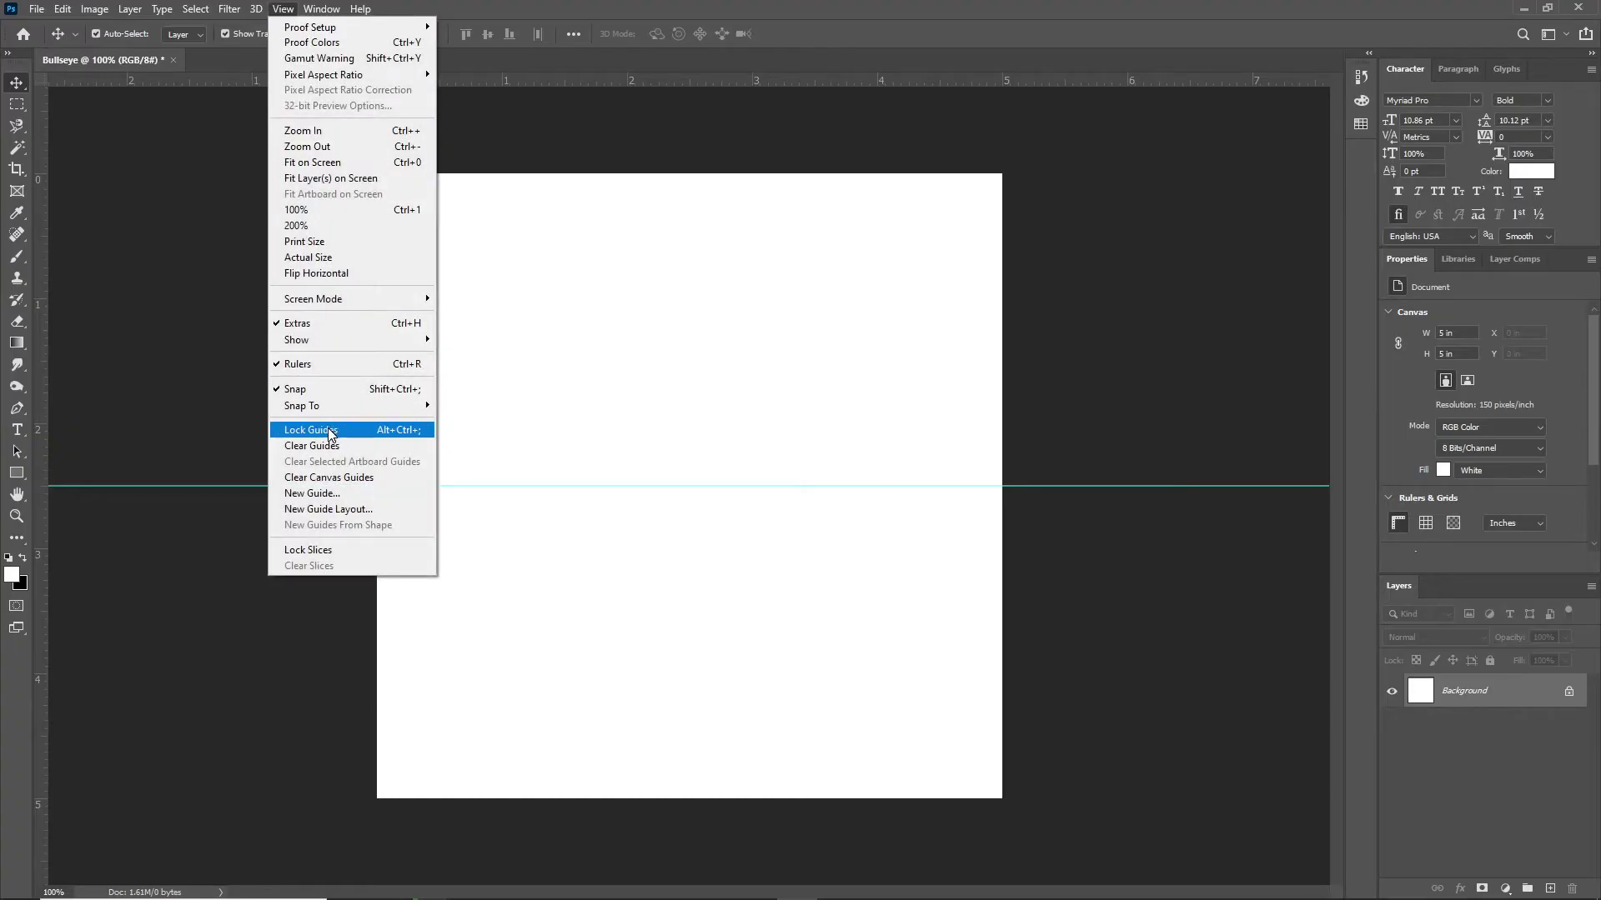
{"action": "left_click", "coordinate": [340, 494]}
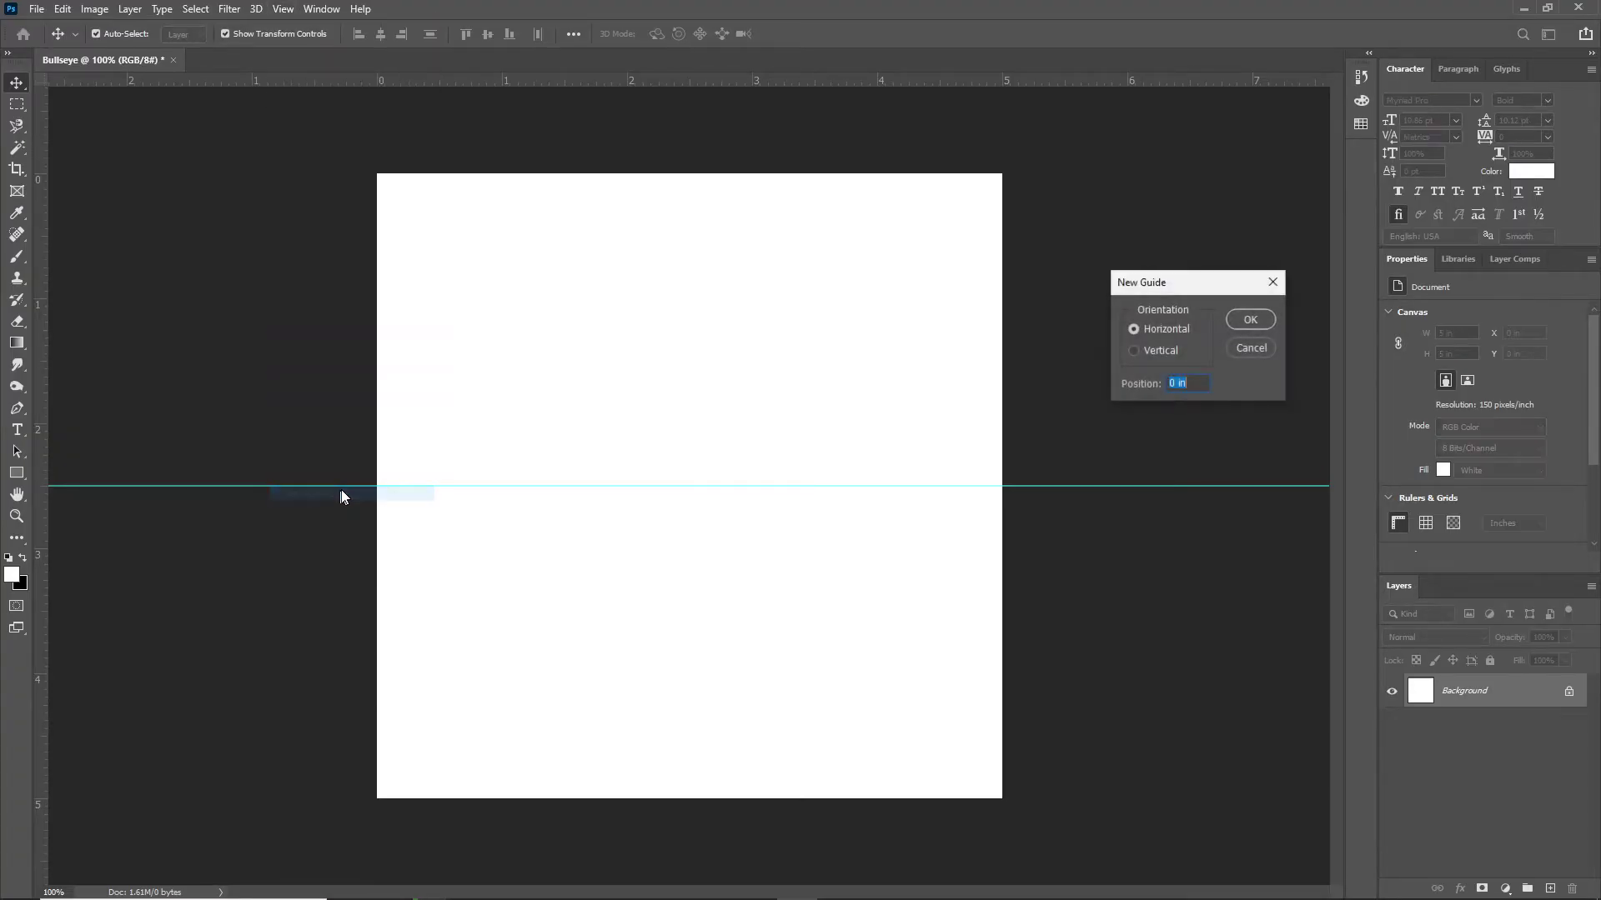
{"action": "left_click", "coordinate": [1135, 351]}
{"action": "left_click", "coordinate": [1173, 384]}
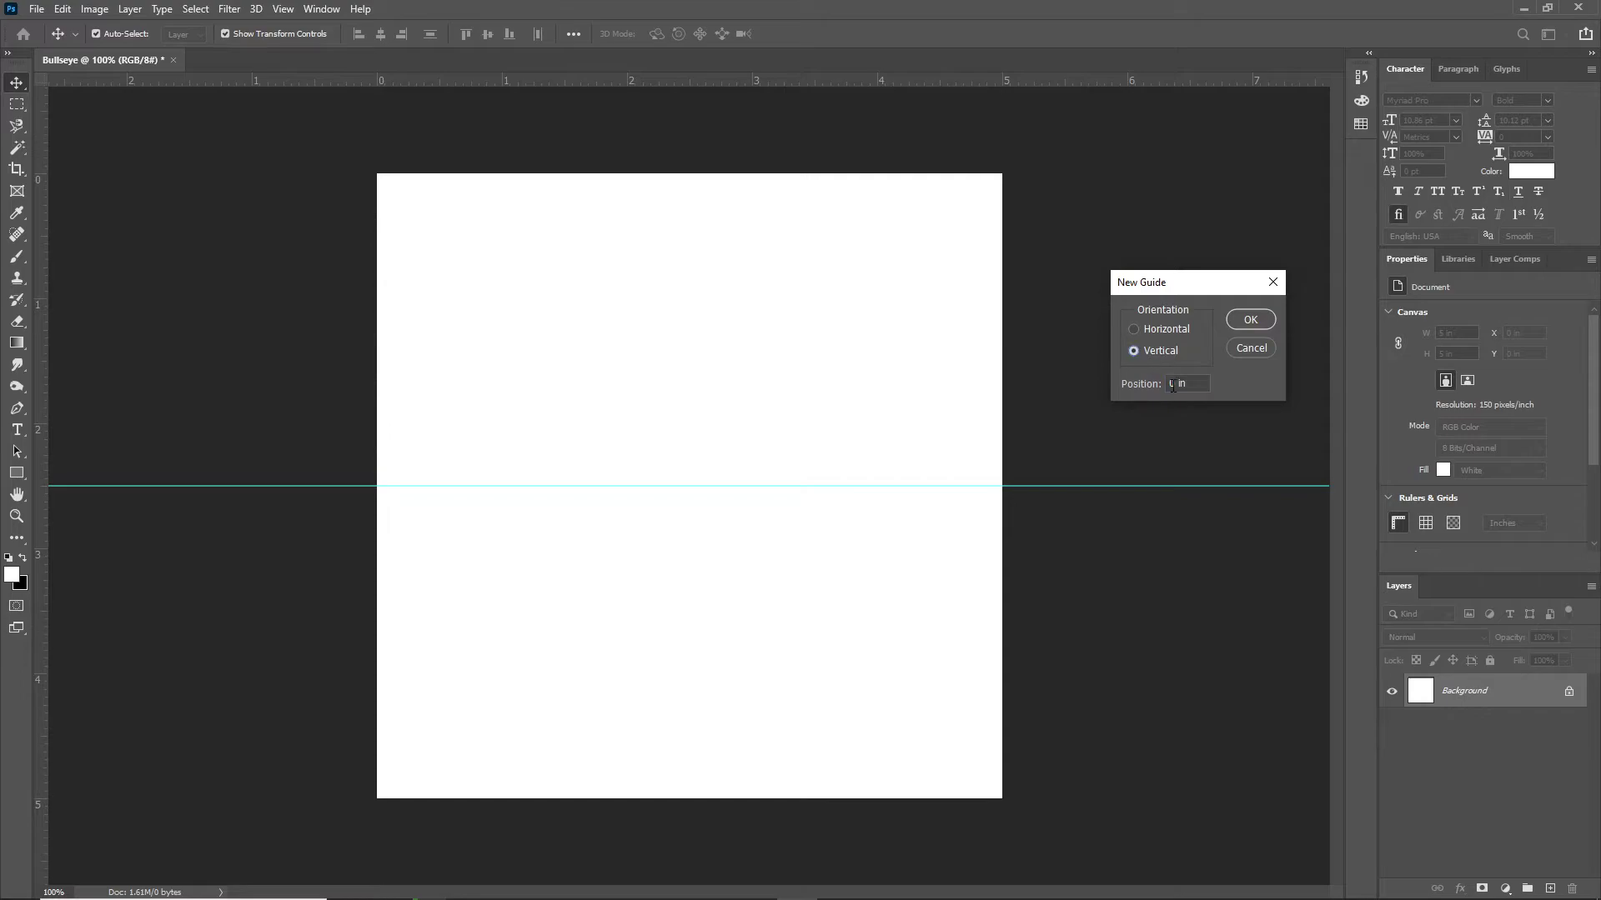
{"action": "key", "text": "BackSpace"}
{"action": "type", "text": "2.5"}
{"action": "left_click", "coordinate": [1249, 322]}
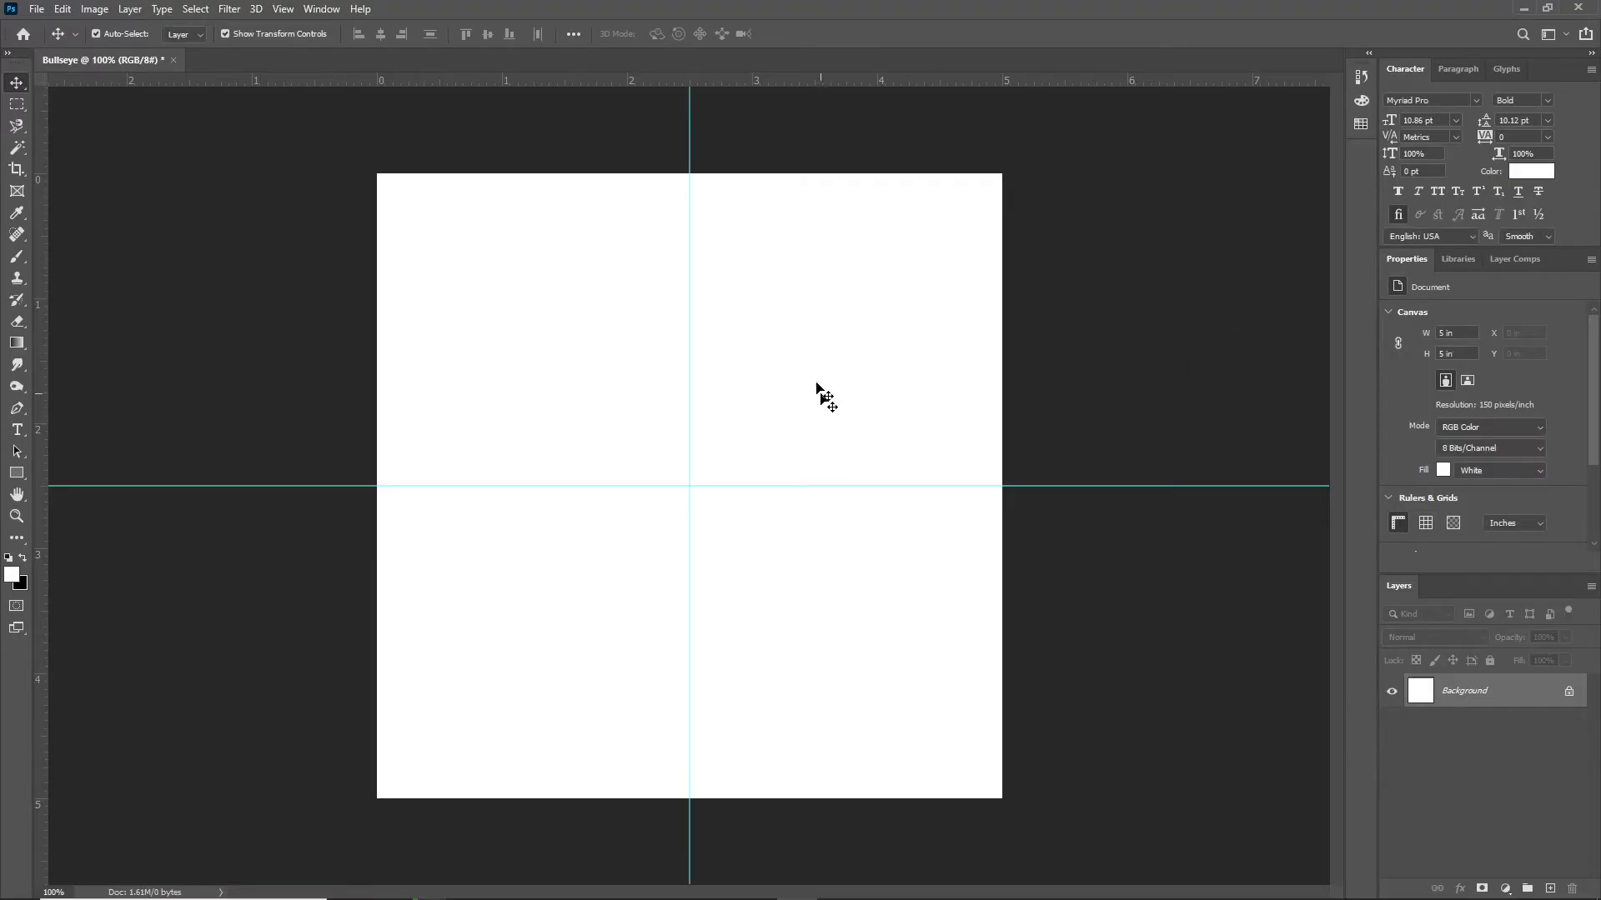
Draw a rounded rectangle about 243 px square, starting with its corner at the intersection of the two guides.
{"action": "left_click", "coordinate": [18, 475]}
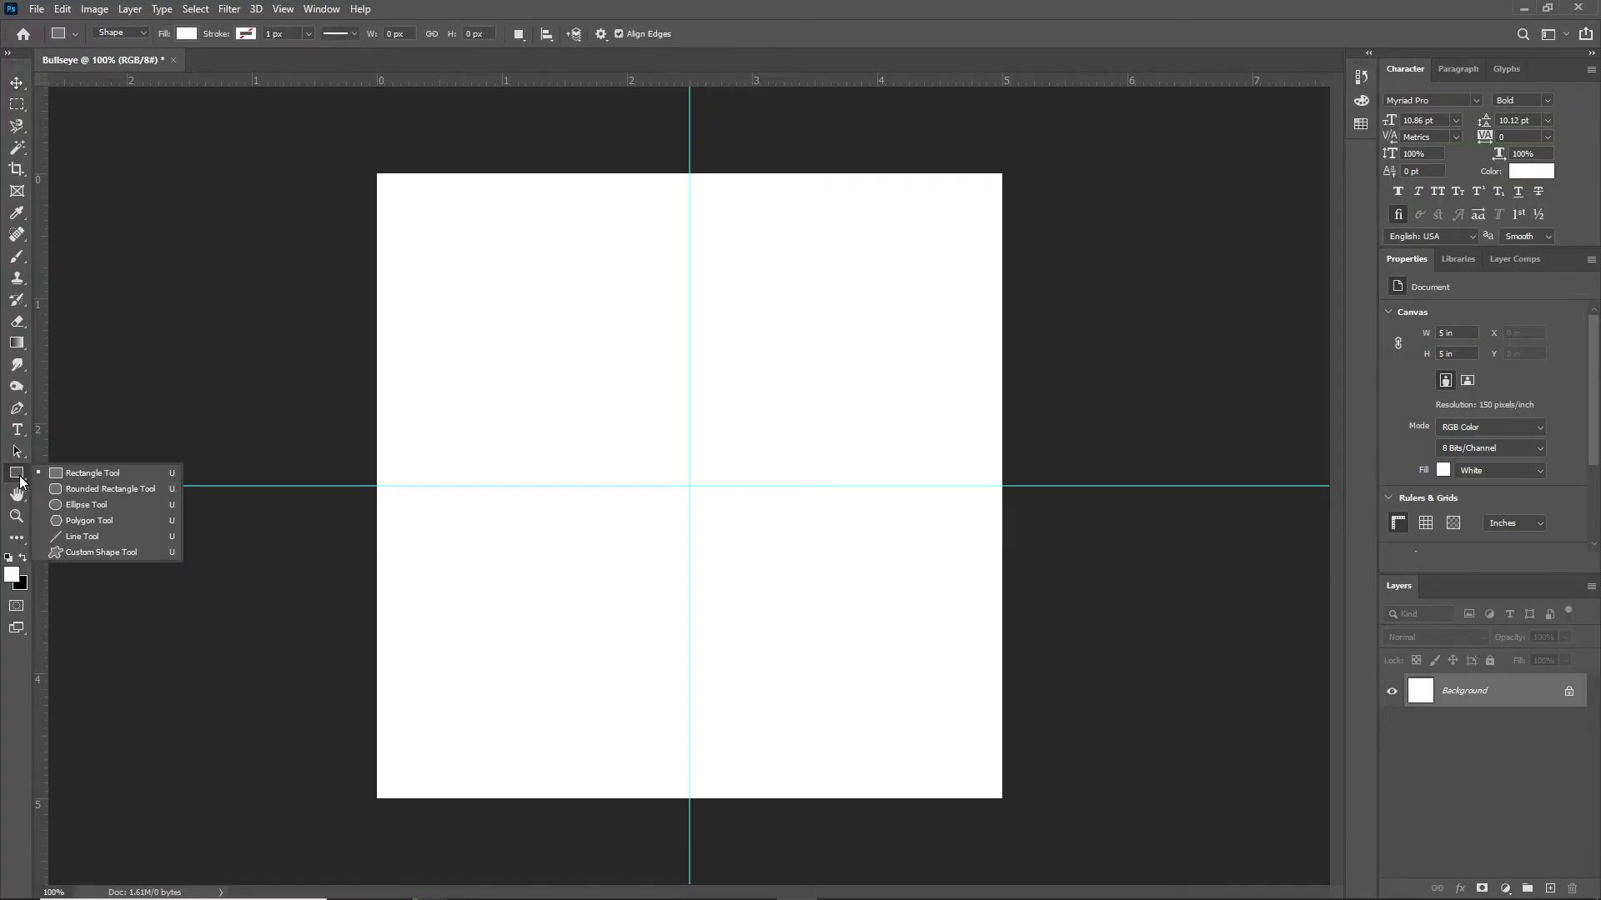
{"action": "left_click", "coordinate": [106, 492]}
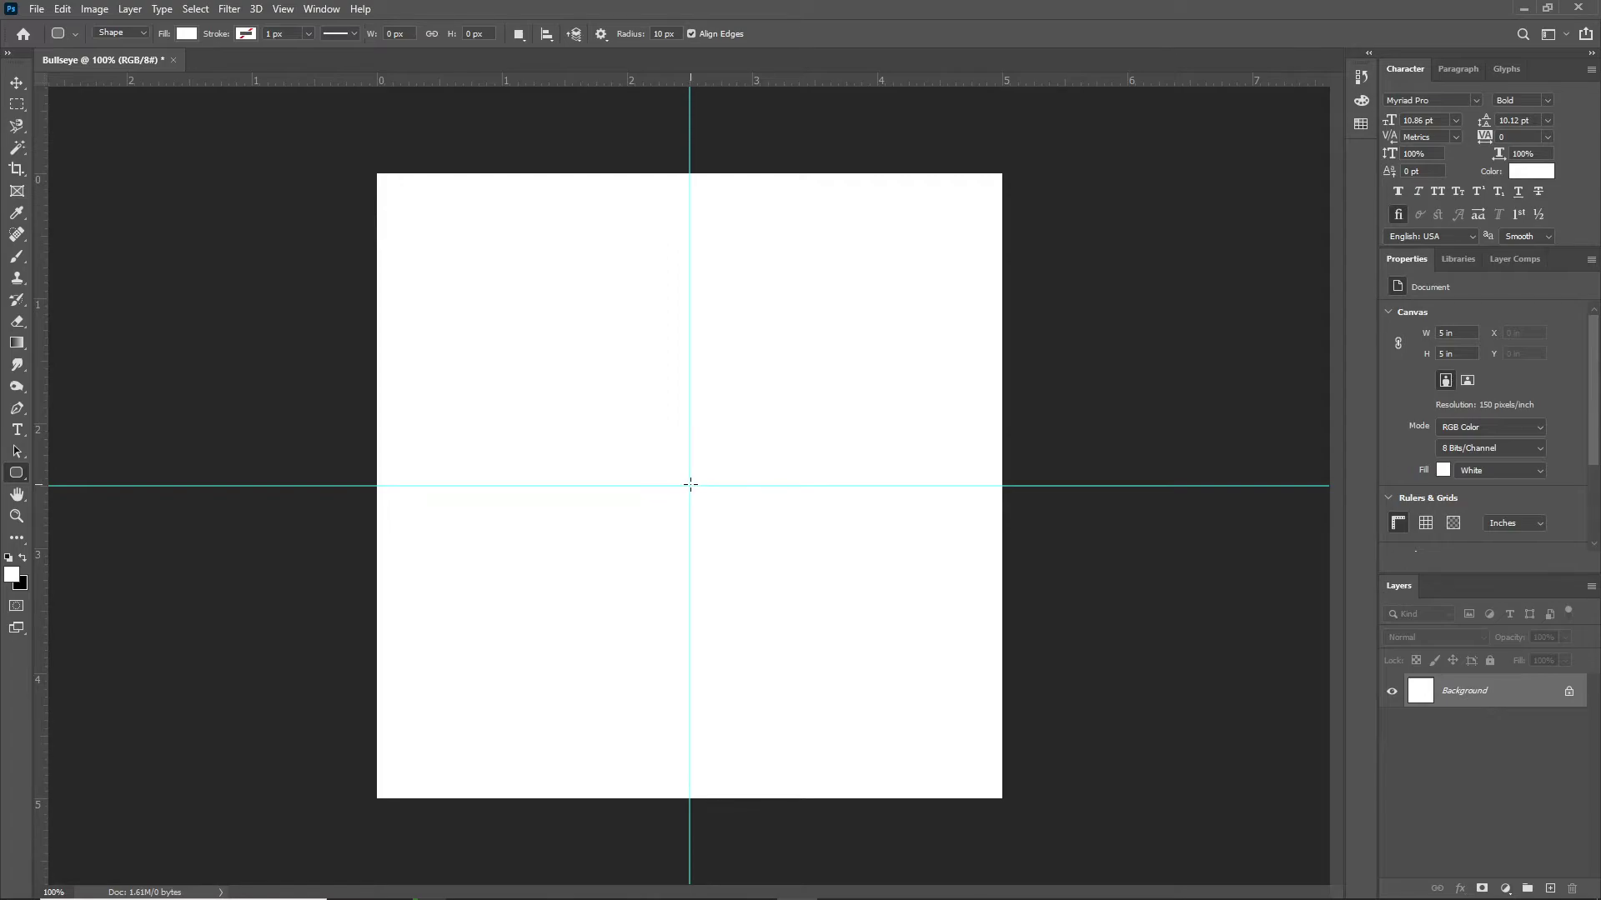
{"action": "left_click_drag", "start_coordinate": [689, 485], "coordinate": [892, 690]}
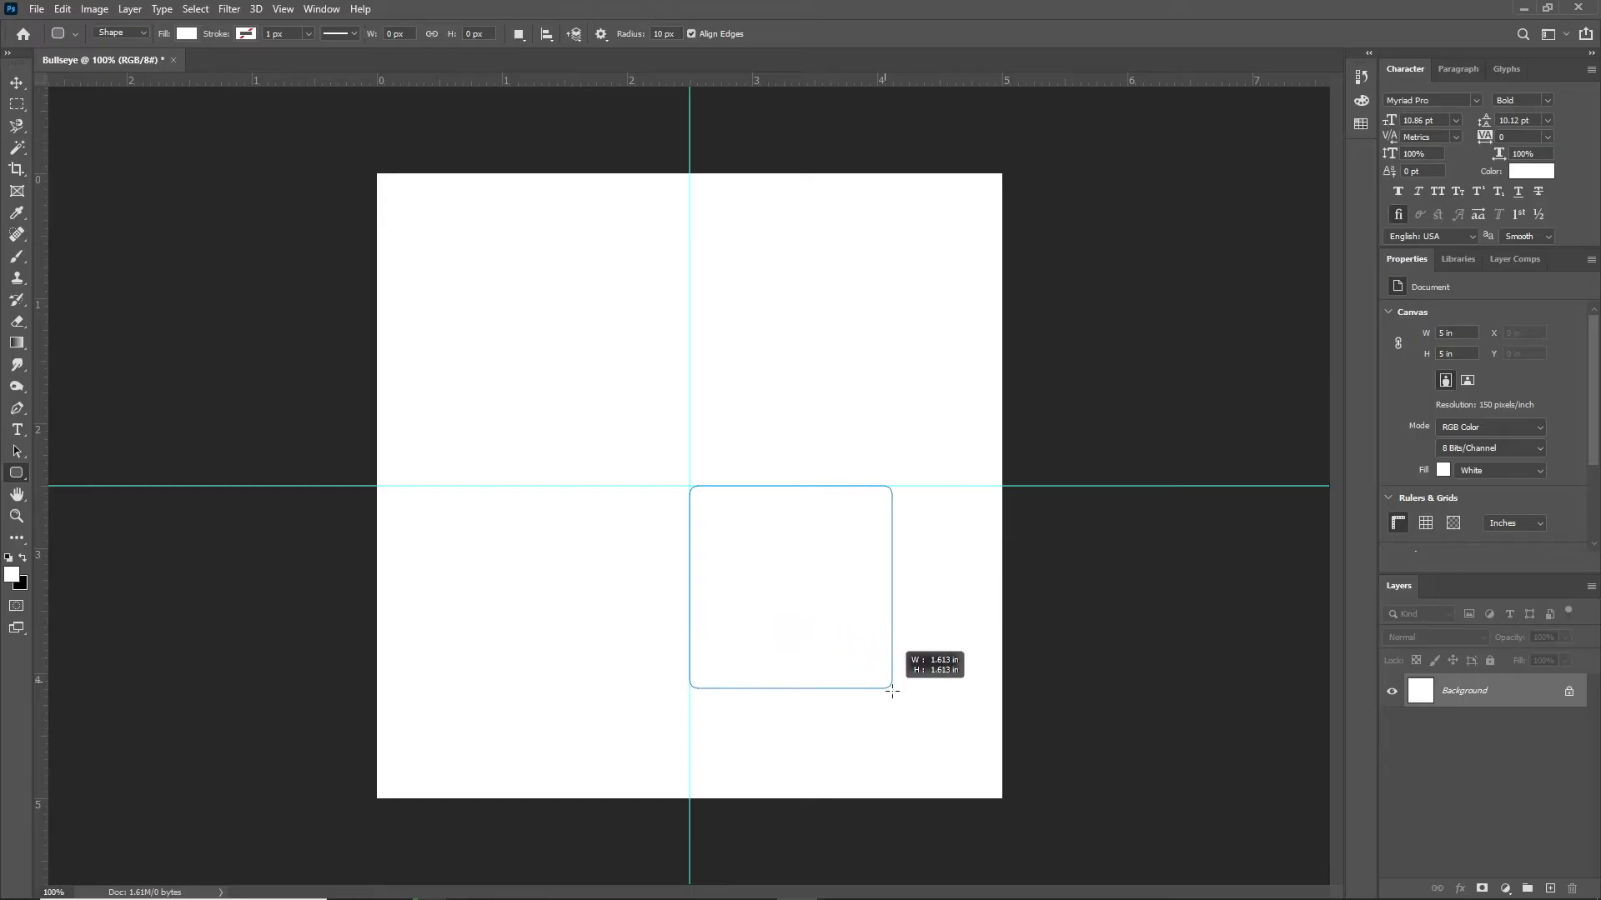
{"action": "left_click_drag", "start_coordinate": [892, 690], "coordinate": [892, 691]}
{"action": "left_click_drag", "start_coordinate": [892, 691], "coordinate": [892, 690]}
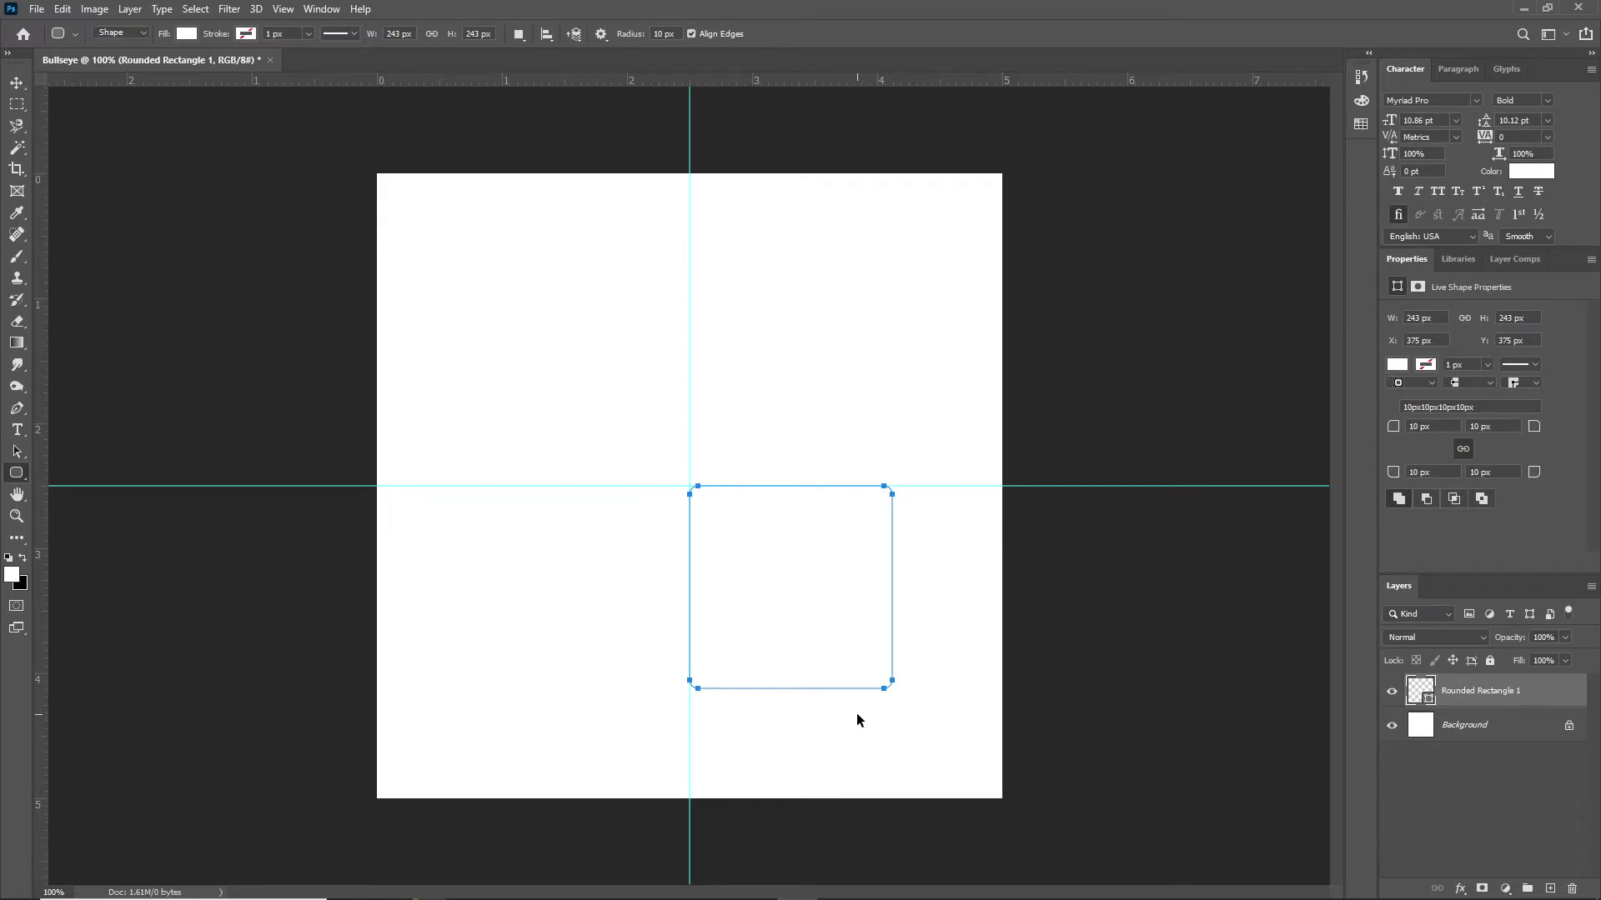
Undo the rounded rectangle.
{"action": "left_click", "coordinate": [82, 12]}
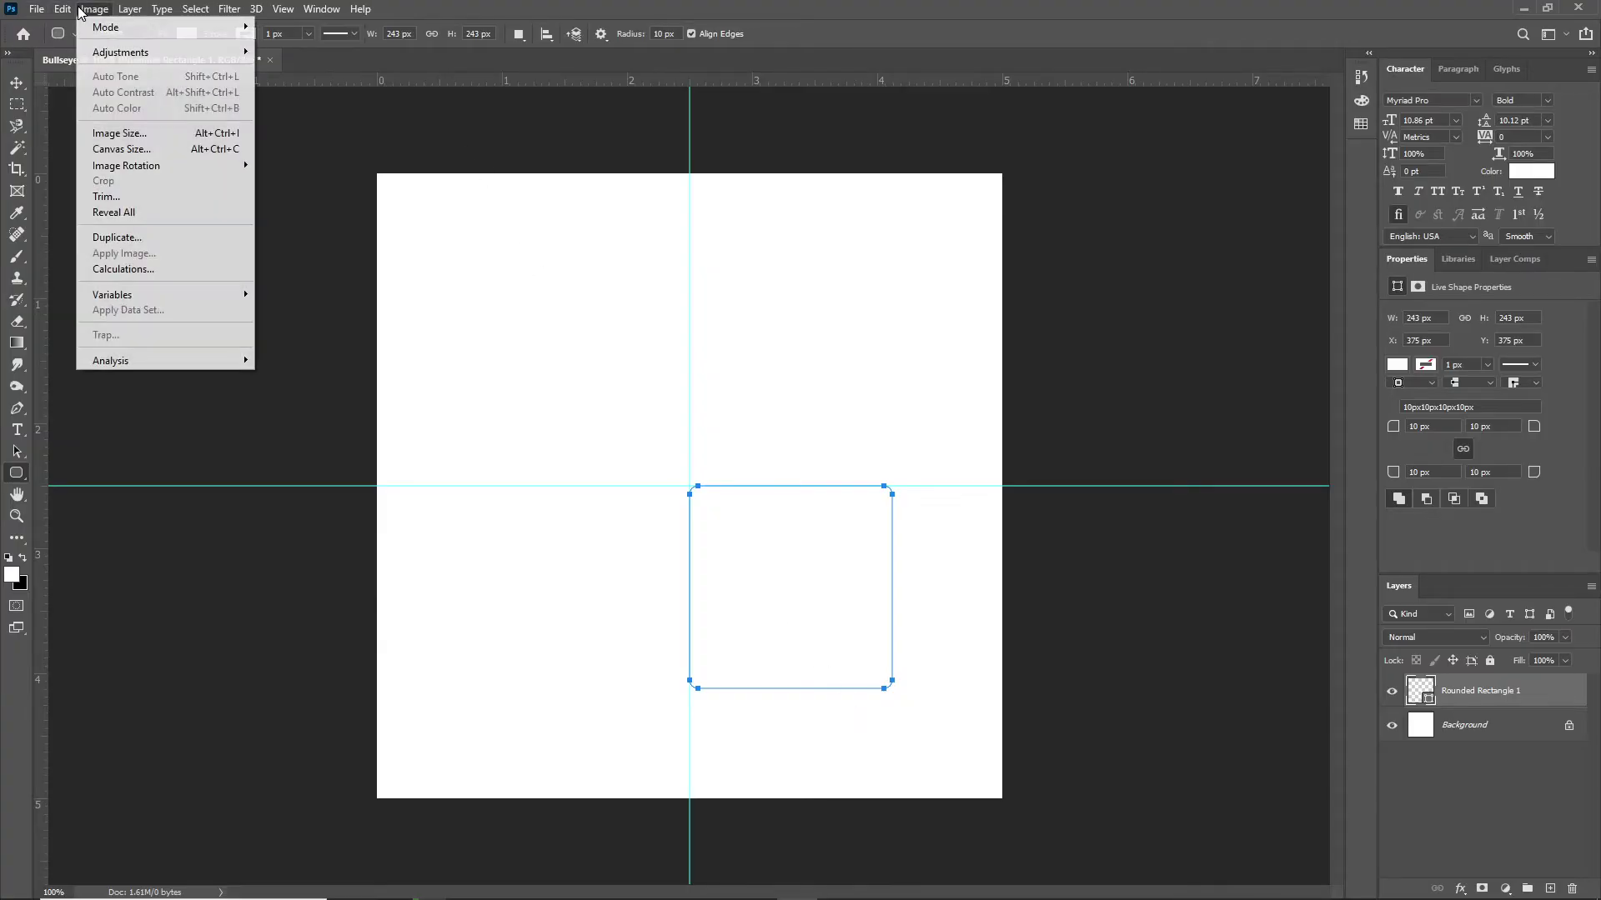
{"action": "mouse_move", "coordinate": [68, 10]}
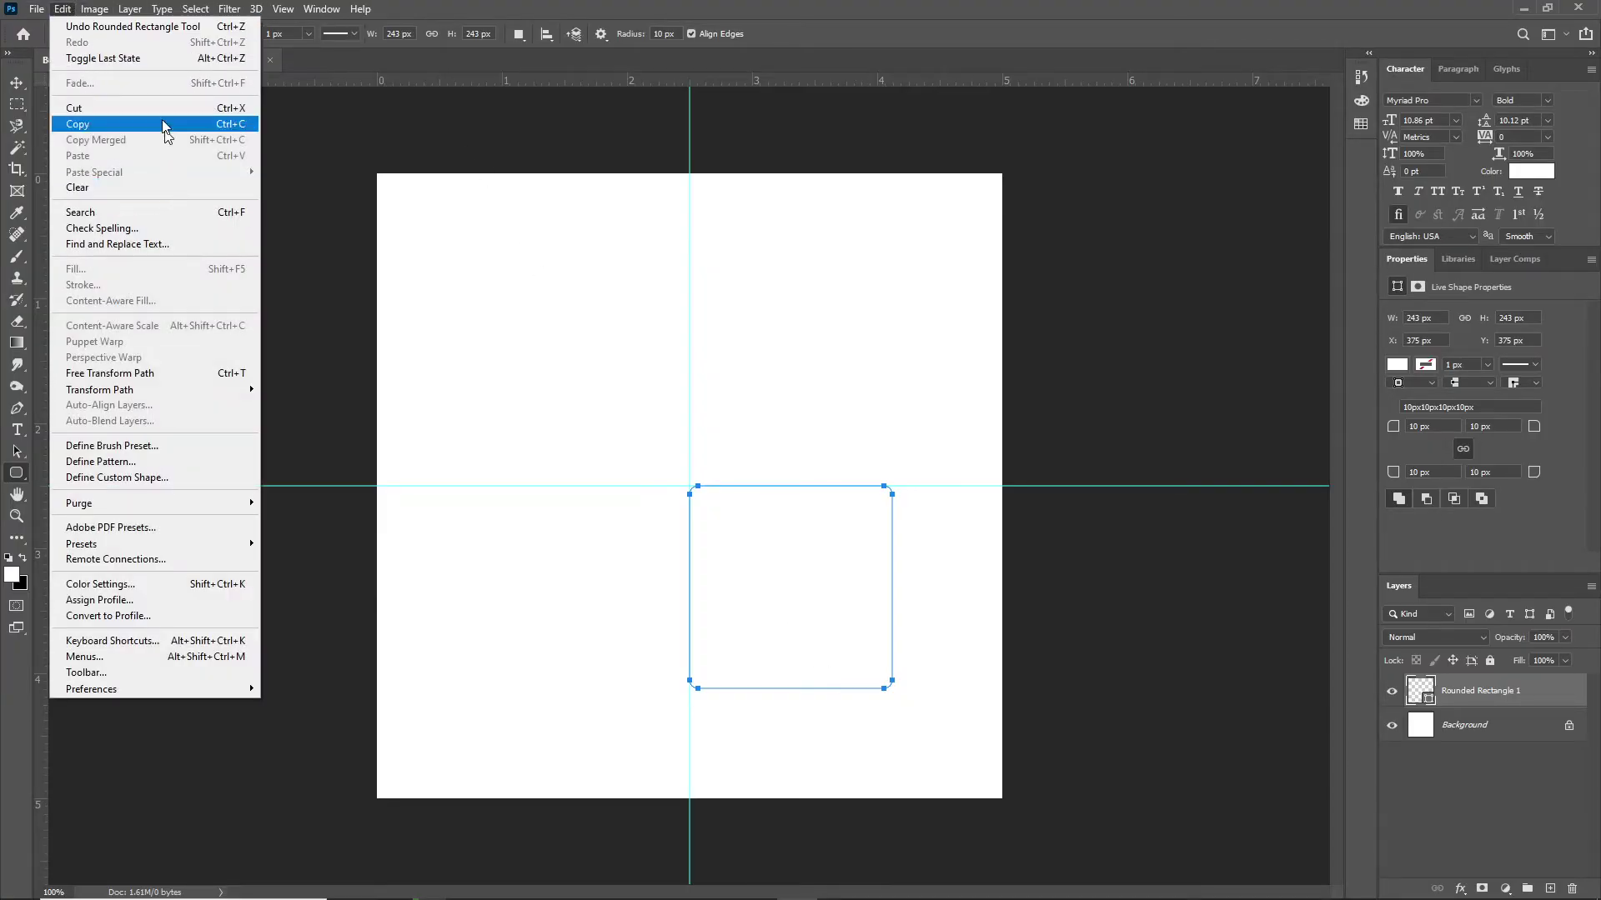
{"action": "left_click", "coordinate": [136, 27]}
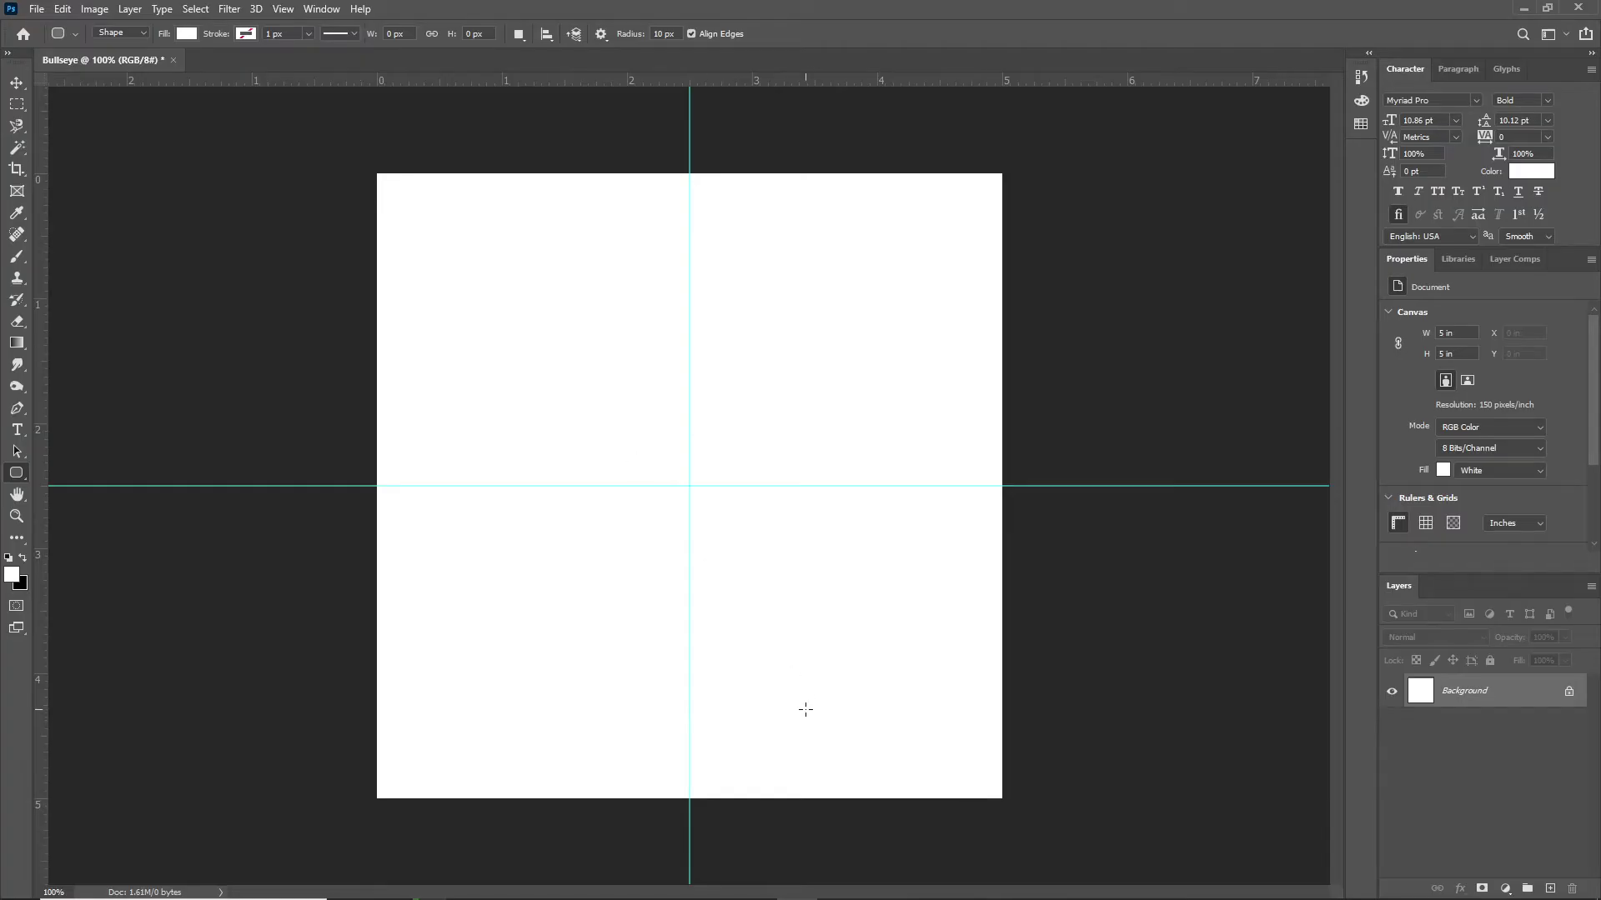
Draw a circle about 686 px in diameter with the Ellipse Tool, centred on the intersection of the two guides.
{"action": "right_click", "coordinate": [16, 473]}
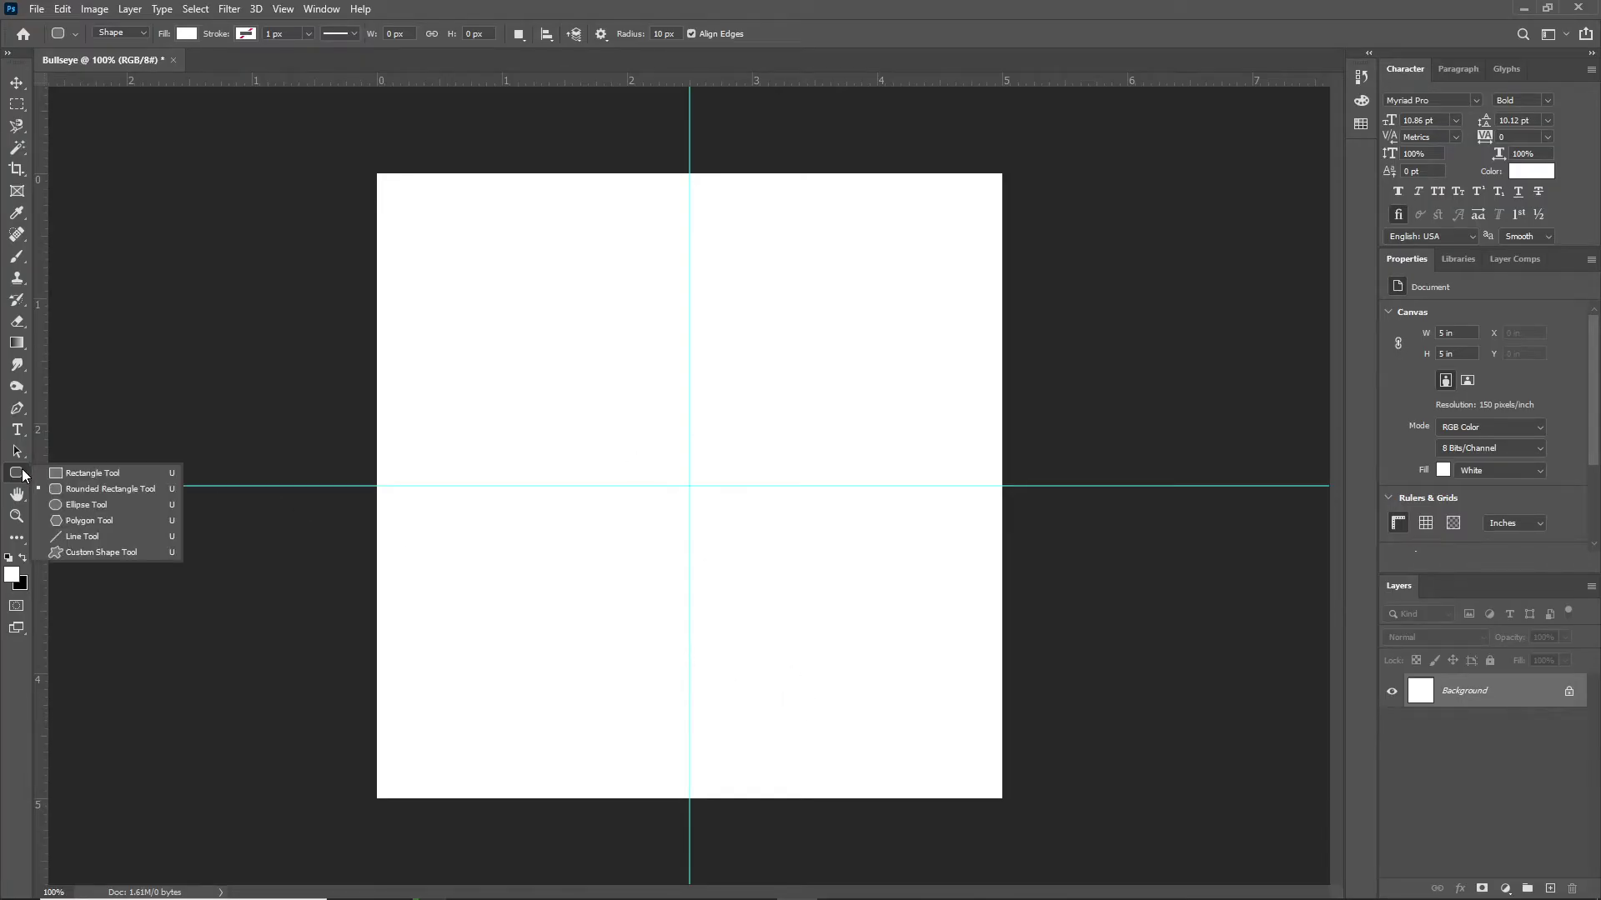
{"action": "left_click", "coordinate": [87, 504]}
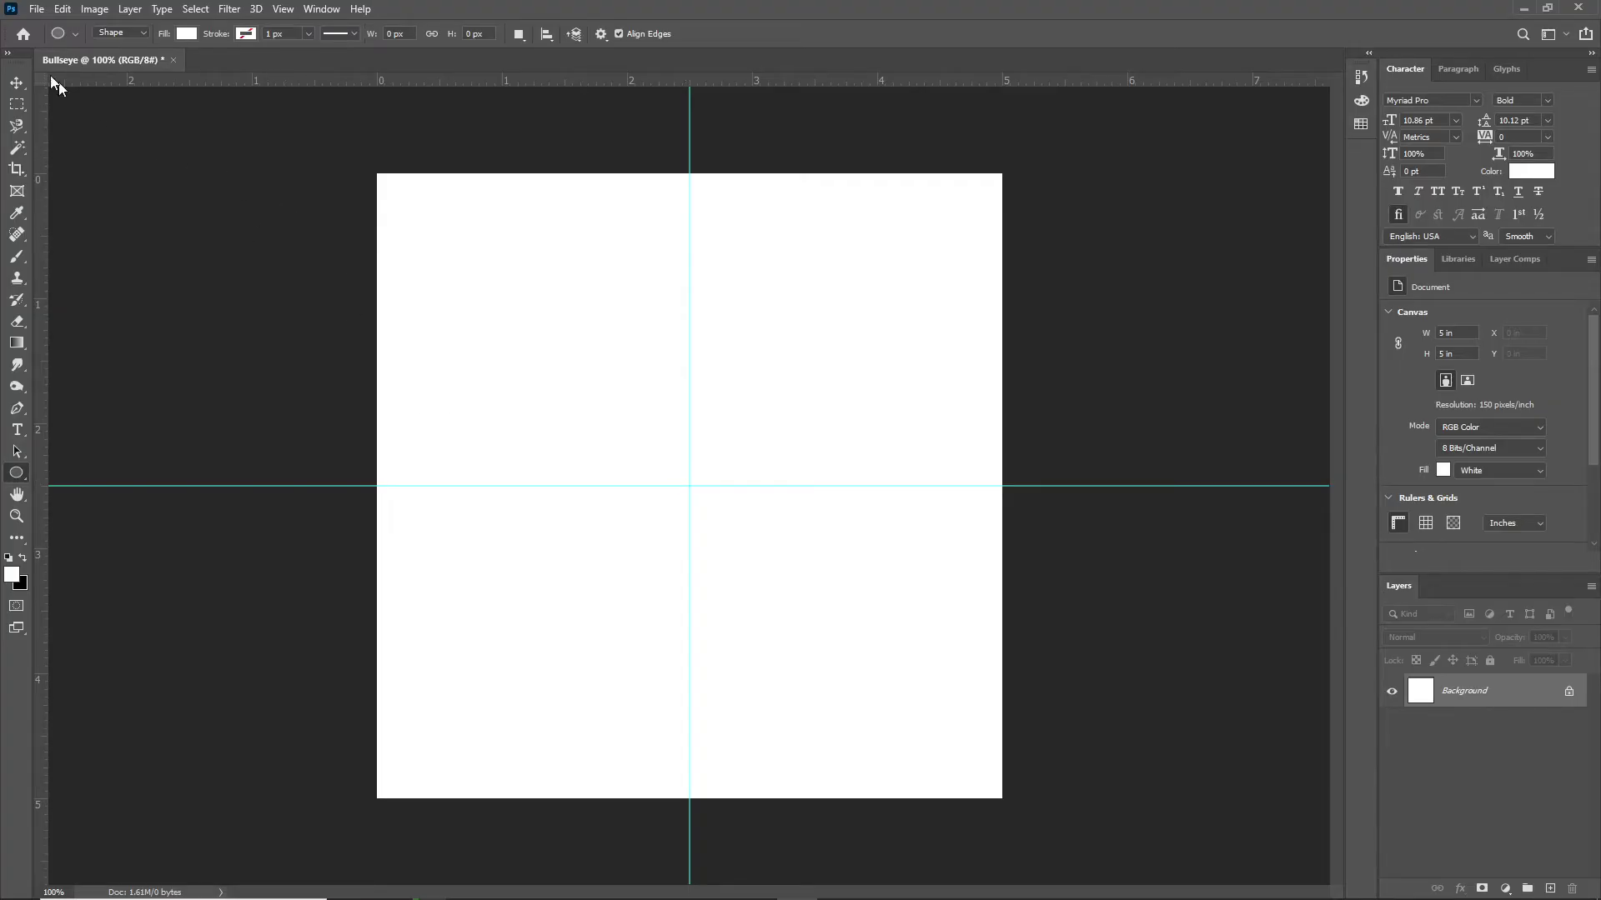
{"action": "left_click", "coordinate": [61, 9]}
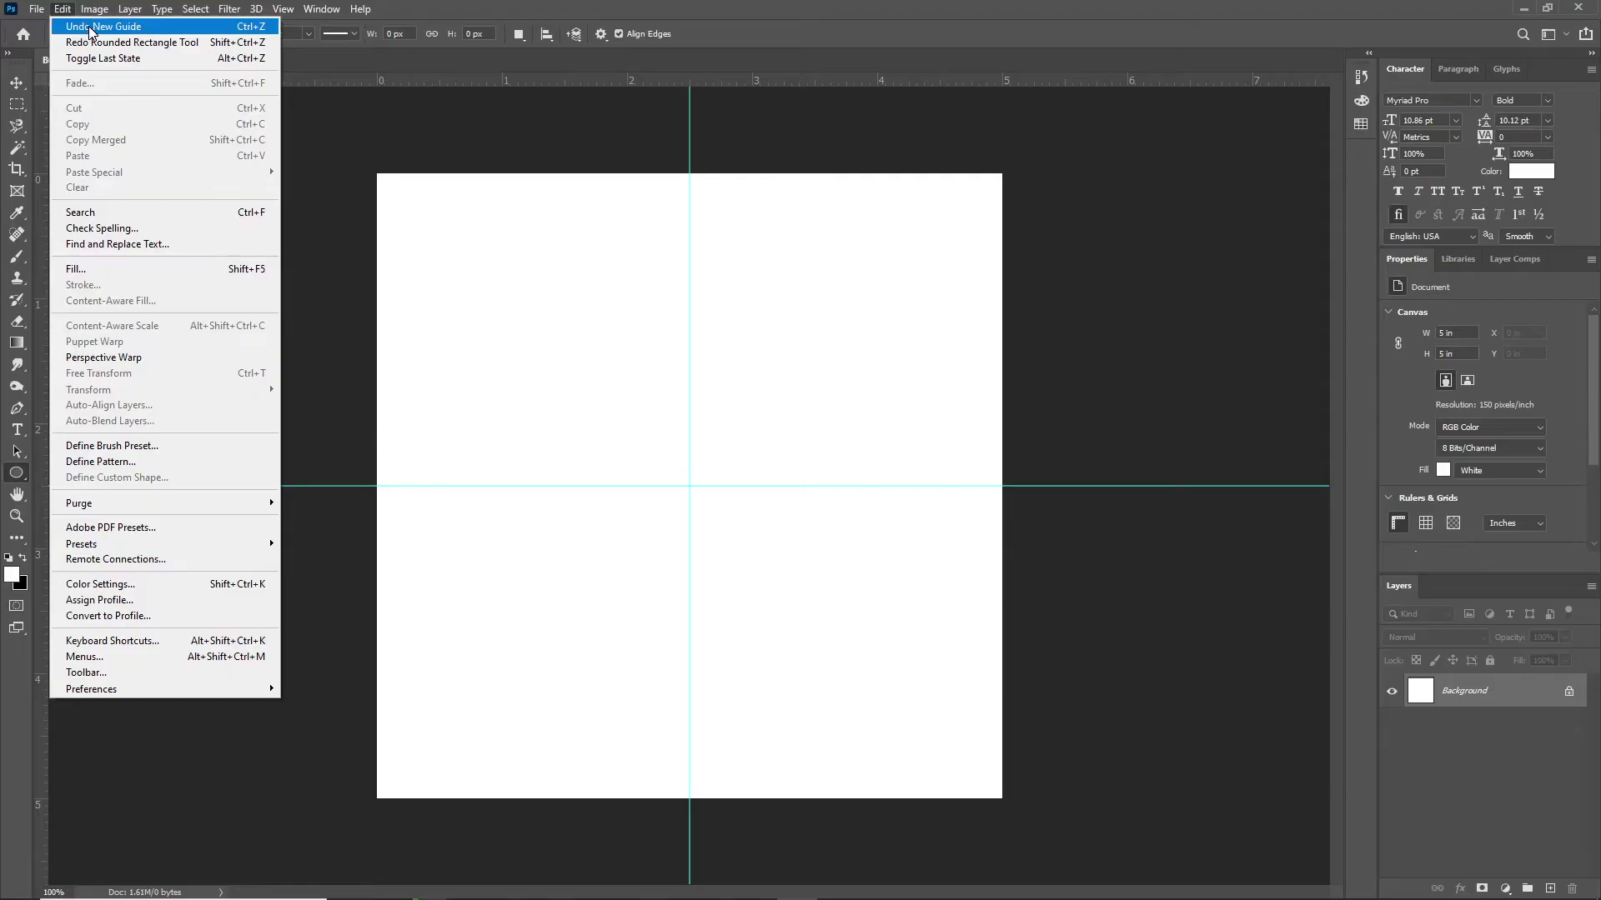
{"action": "left_click", "coordinate": [463, 8]}
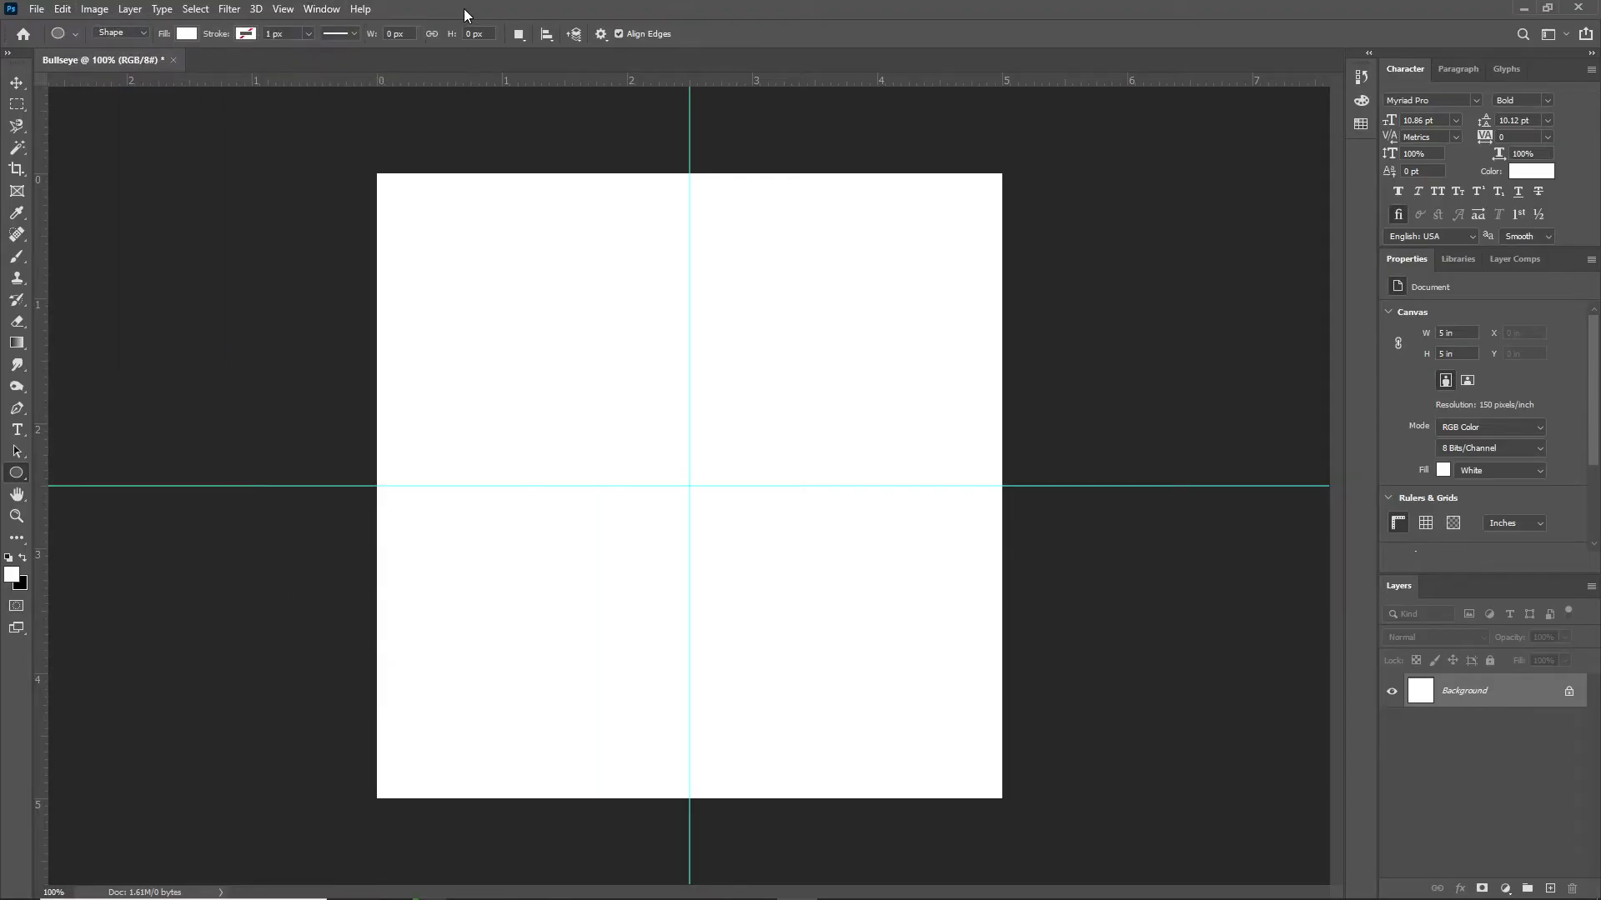
{"action": "right_click", "coordinate": [18, 474]}
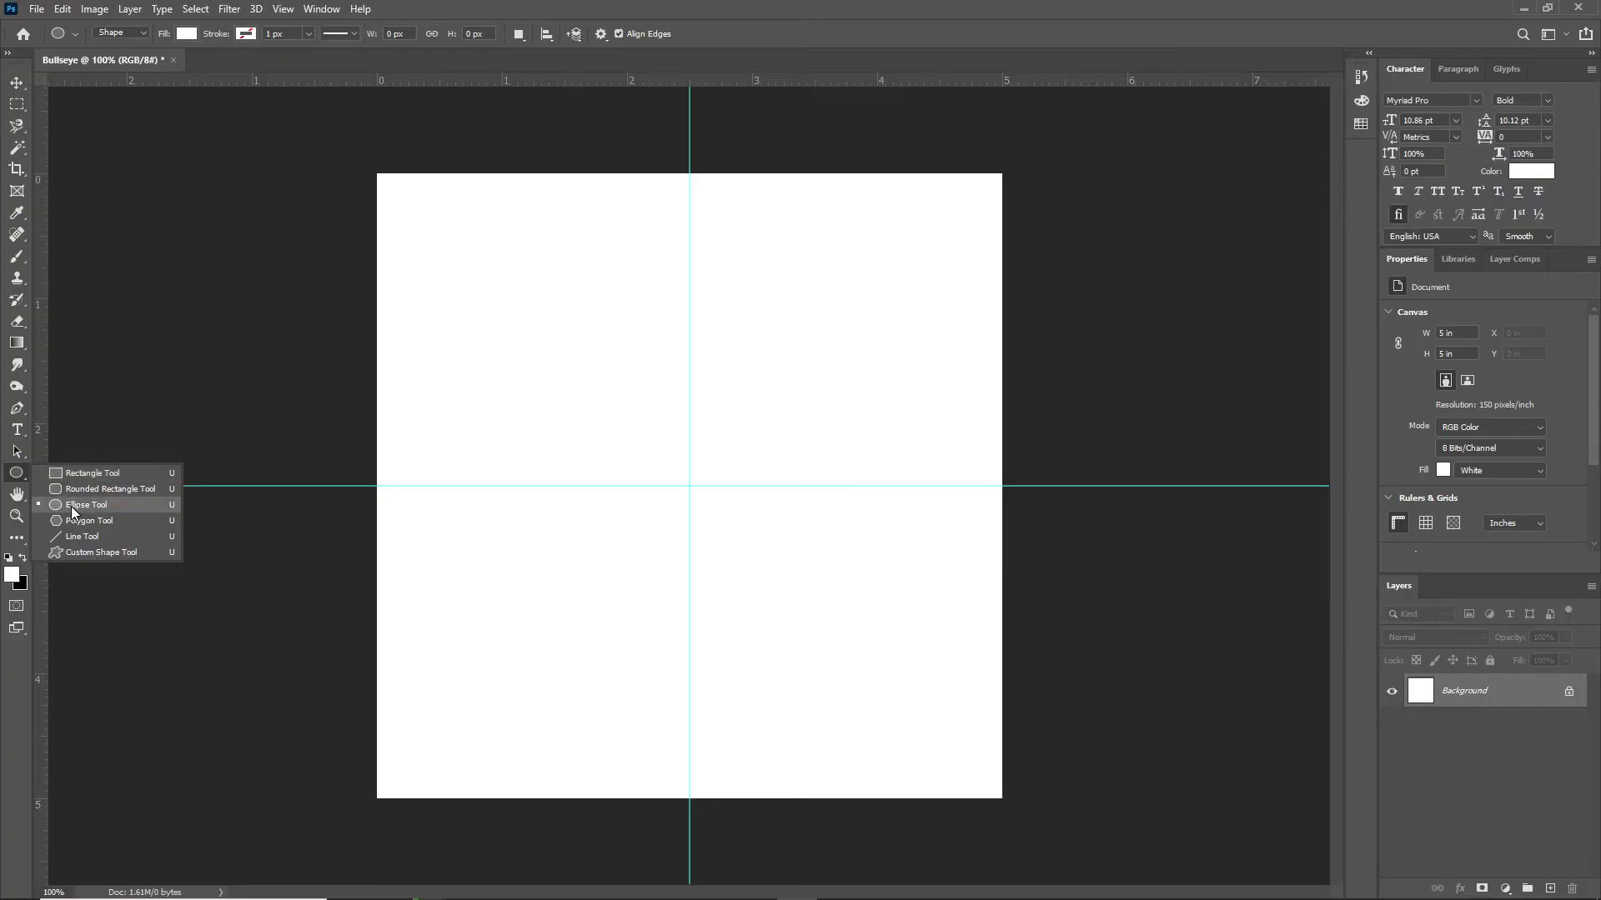
{"action": "left_click", "coordinate": [71, 505]}
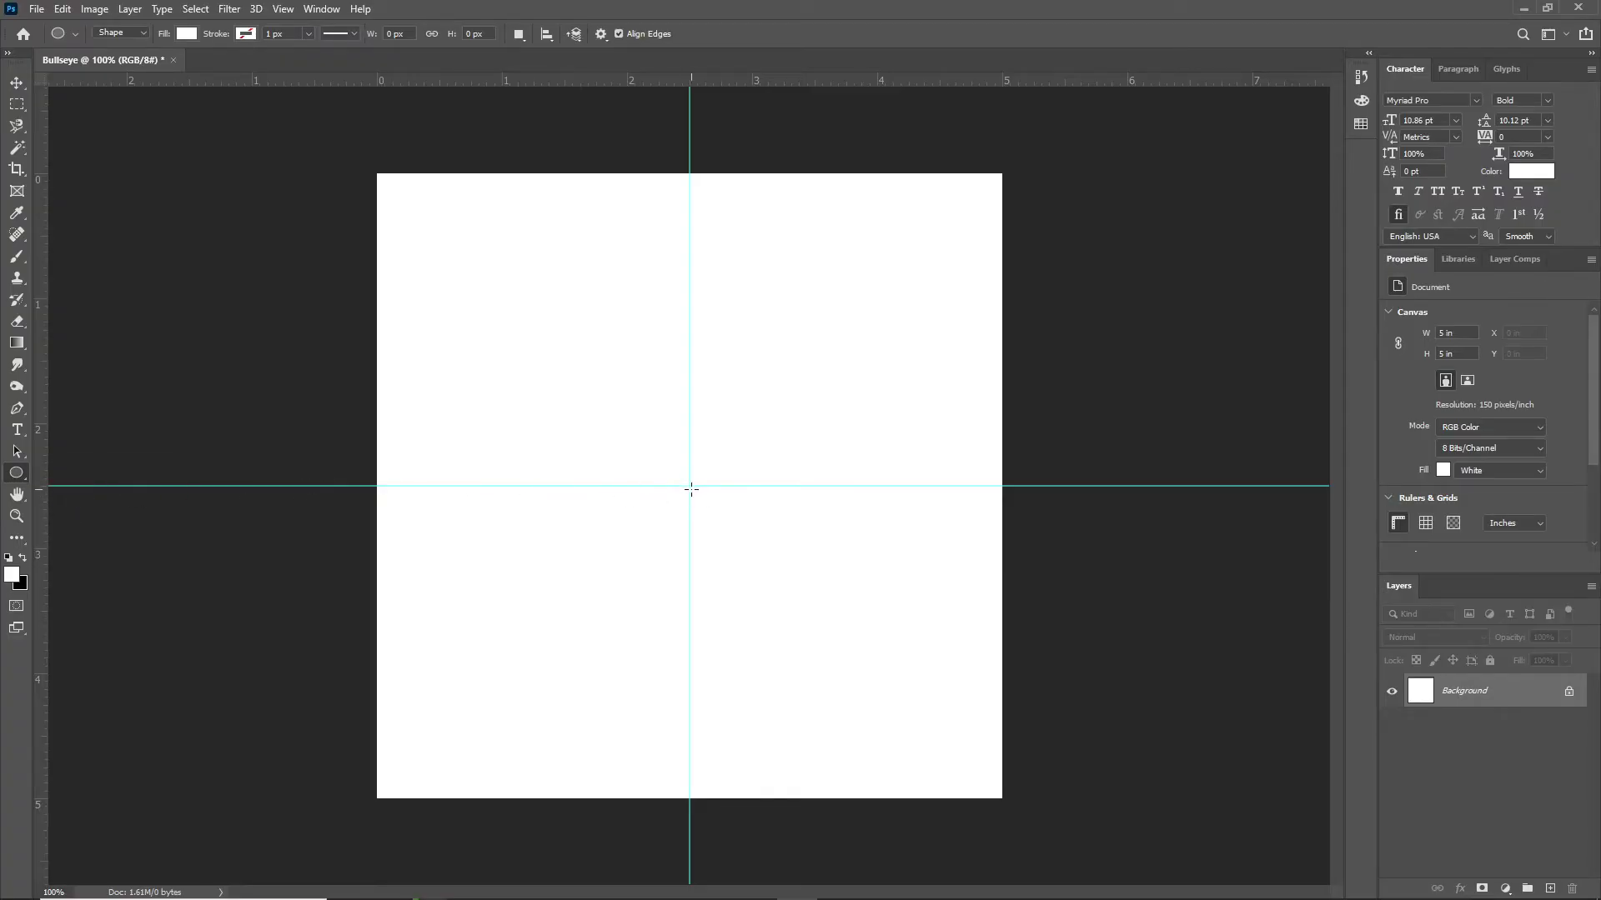
{"action": "left_click_drag", "start_coordinate": [689, 485], "coordinate": [688, 486]}
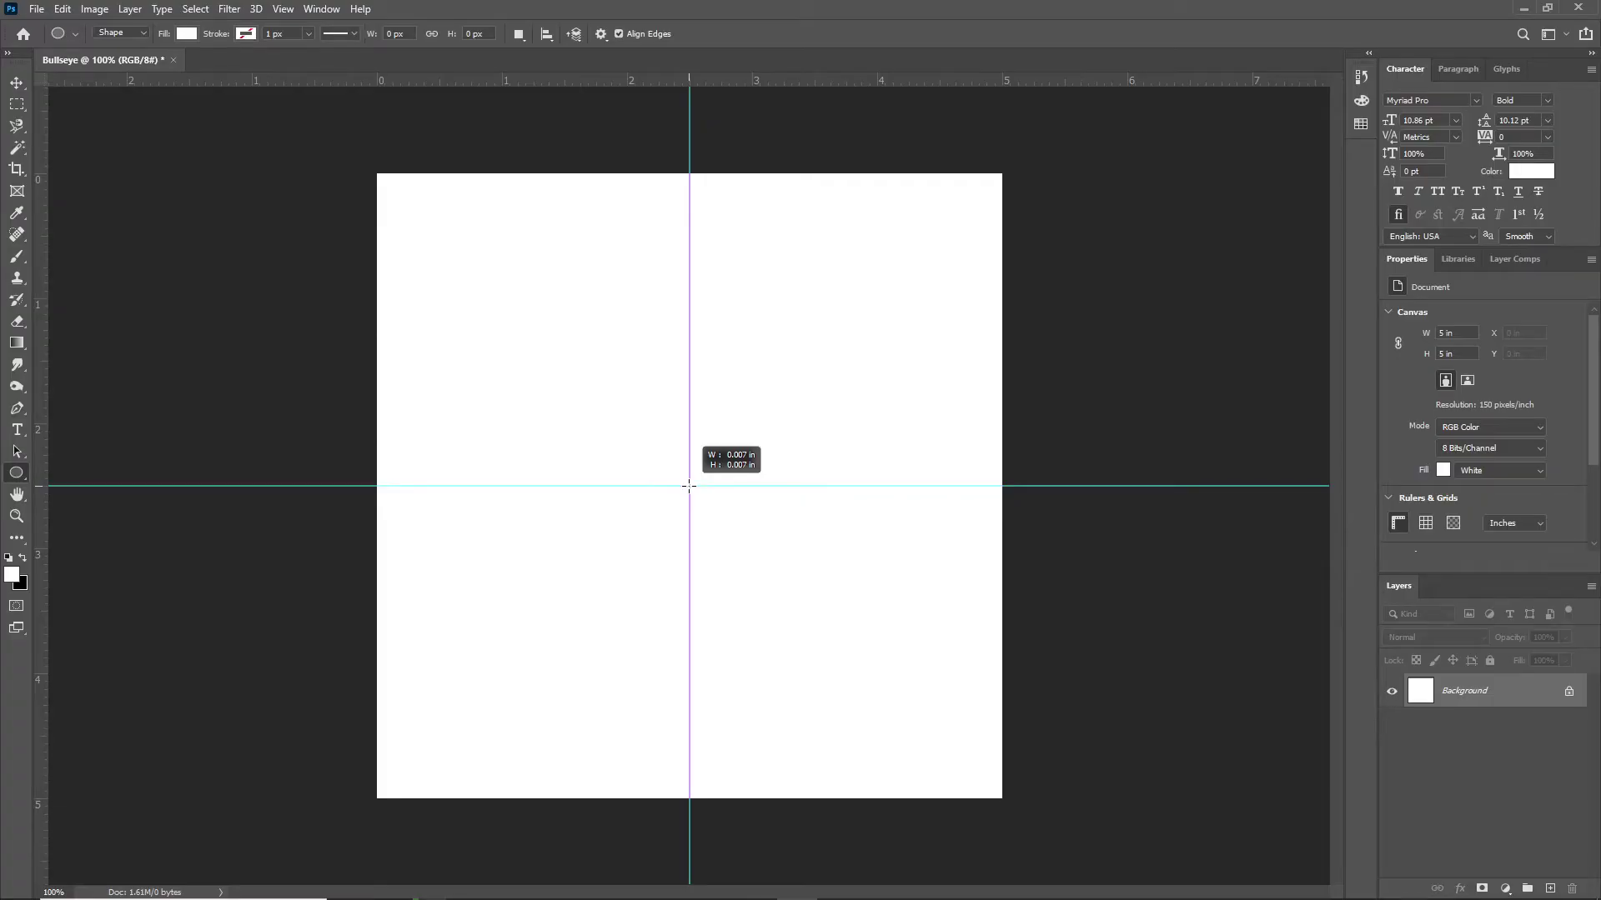
{"action": "left_click_drag", "start_coordinate": [689, 486], "coordinate": [870, 662]}
{"action": "key", "text": "alt"}
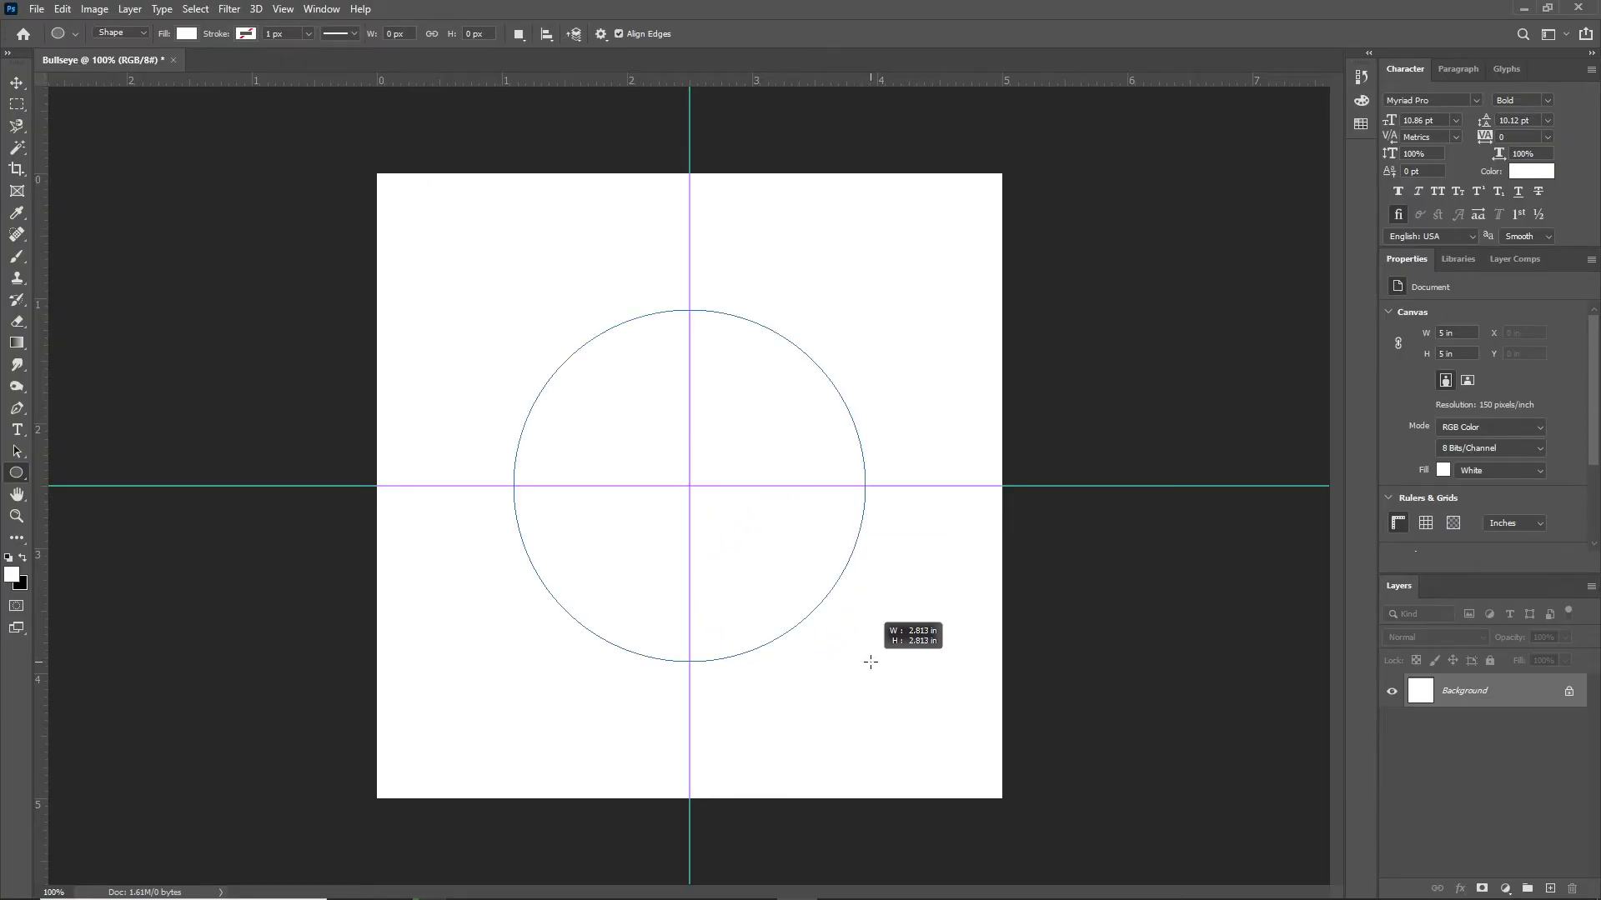
{"action": "left_click_drag", "start_coordinate": [870, 662], "coordinate": [1019, 772]}
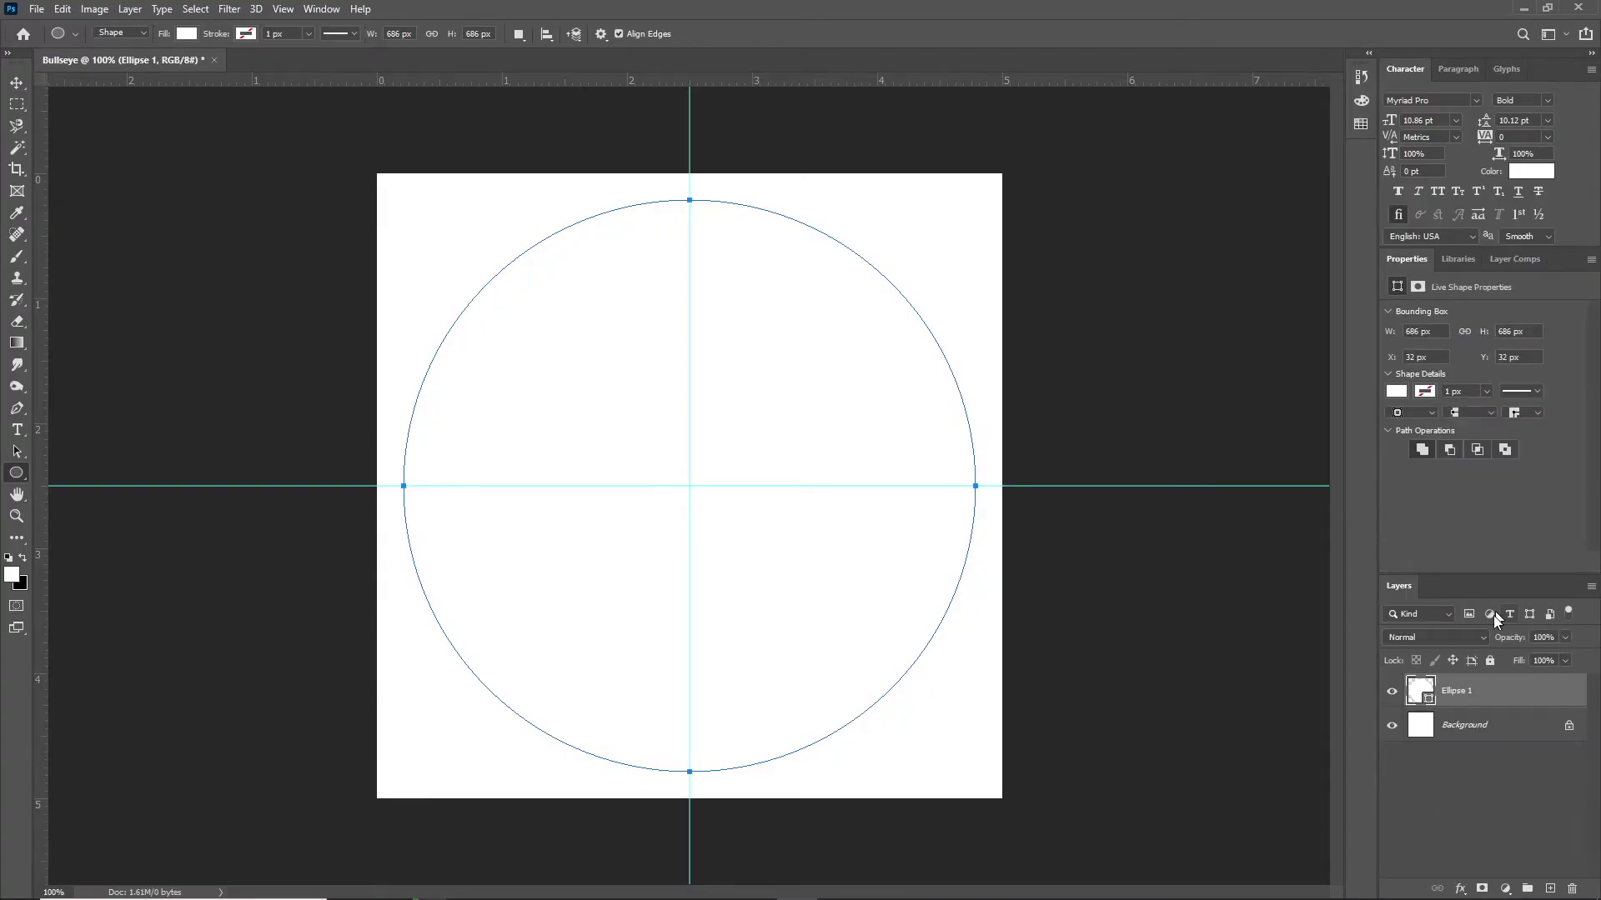
Change the circle's fill colour to pure red, ff0000.
{"action": "double_click", "coordinate": [1423, 694]}
{"action": "left_click_drag", "start_coordinate": [1289, 506], "coordinate": [1453, 464]}
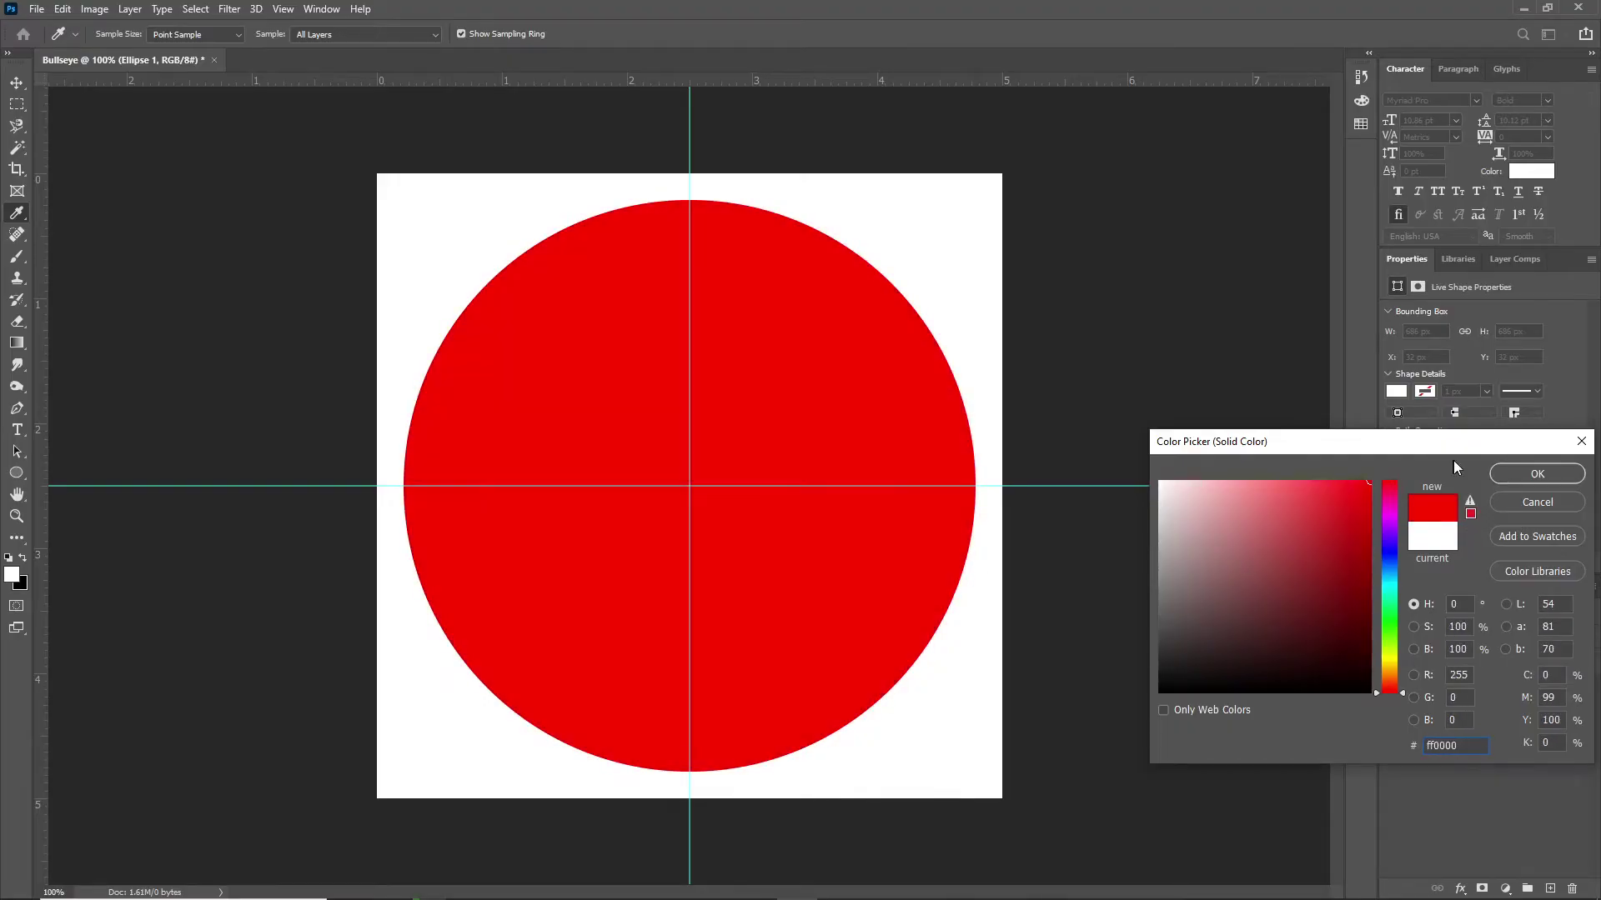
{"action": "left_click", "coordinate": [1531, 476]}
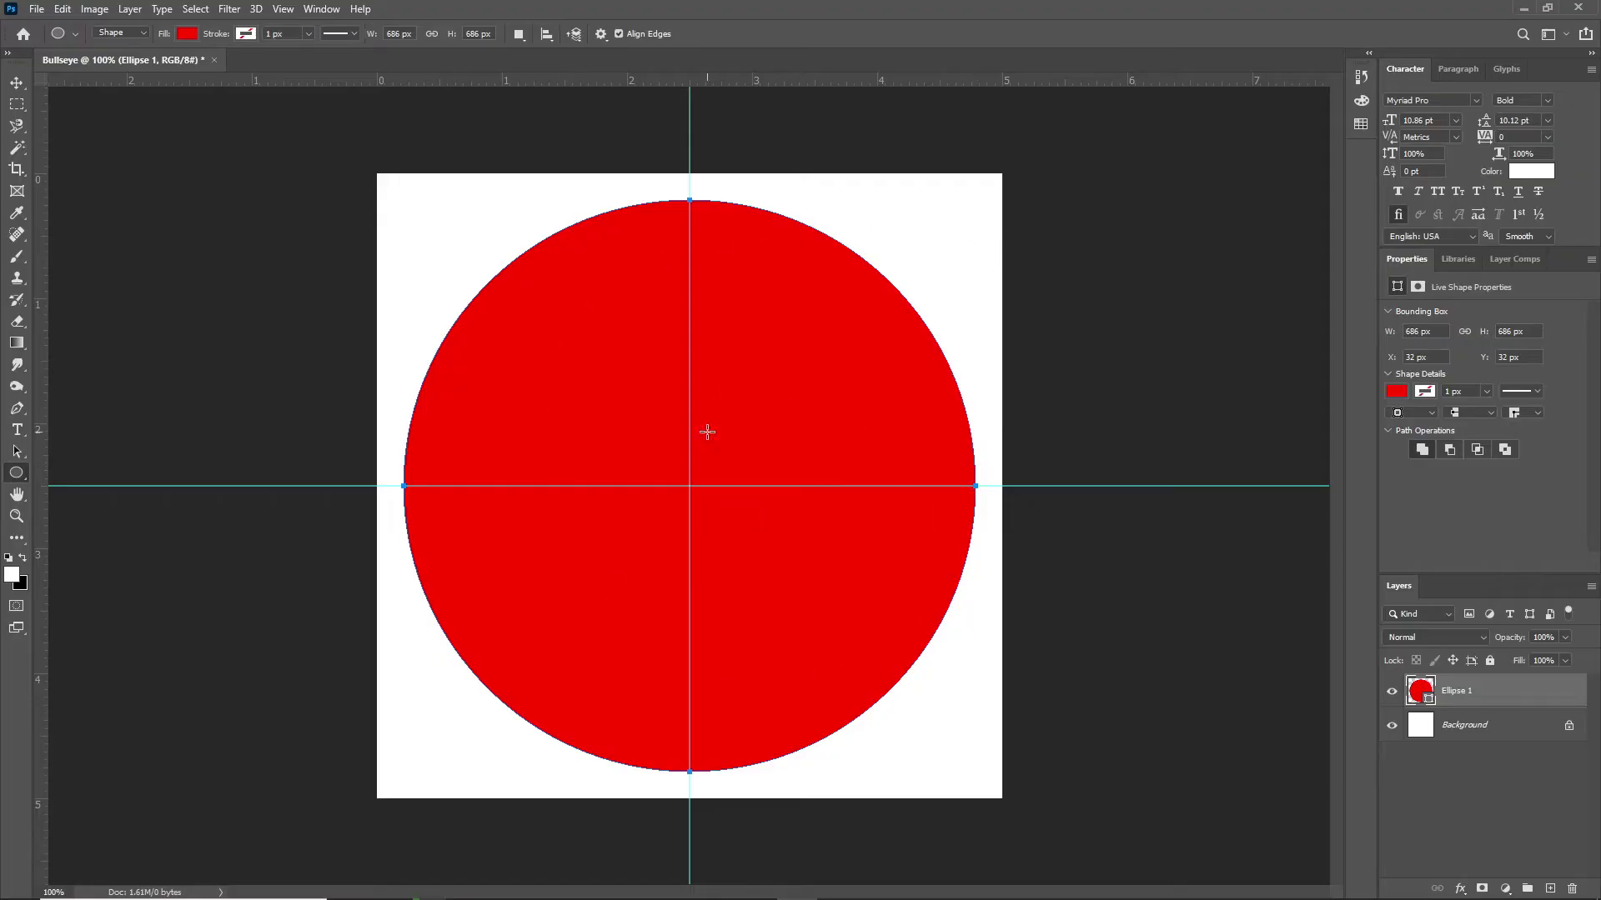
Place the Sand image from the desktop's Bullseye Project folder as an embedded object and commit the placement.
{"action": "left_click", "coordinate": [36, 9]}
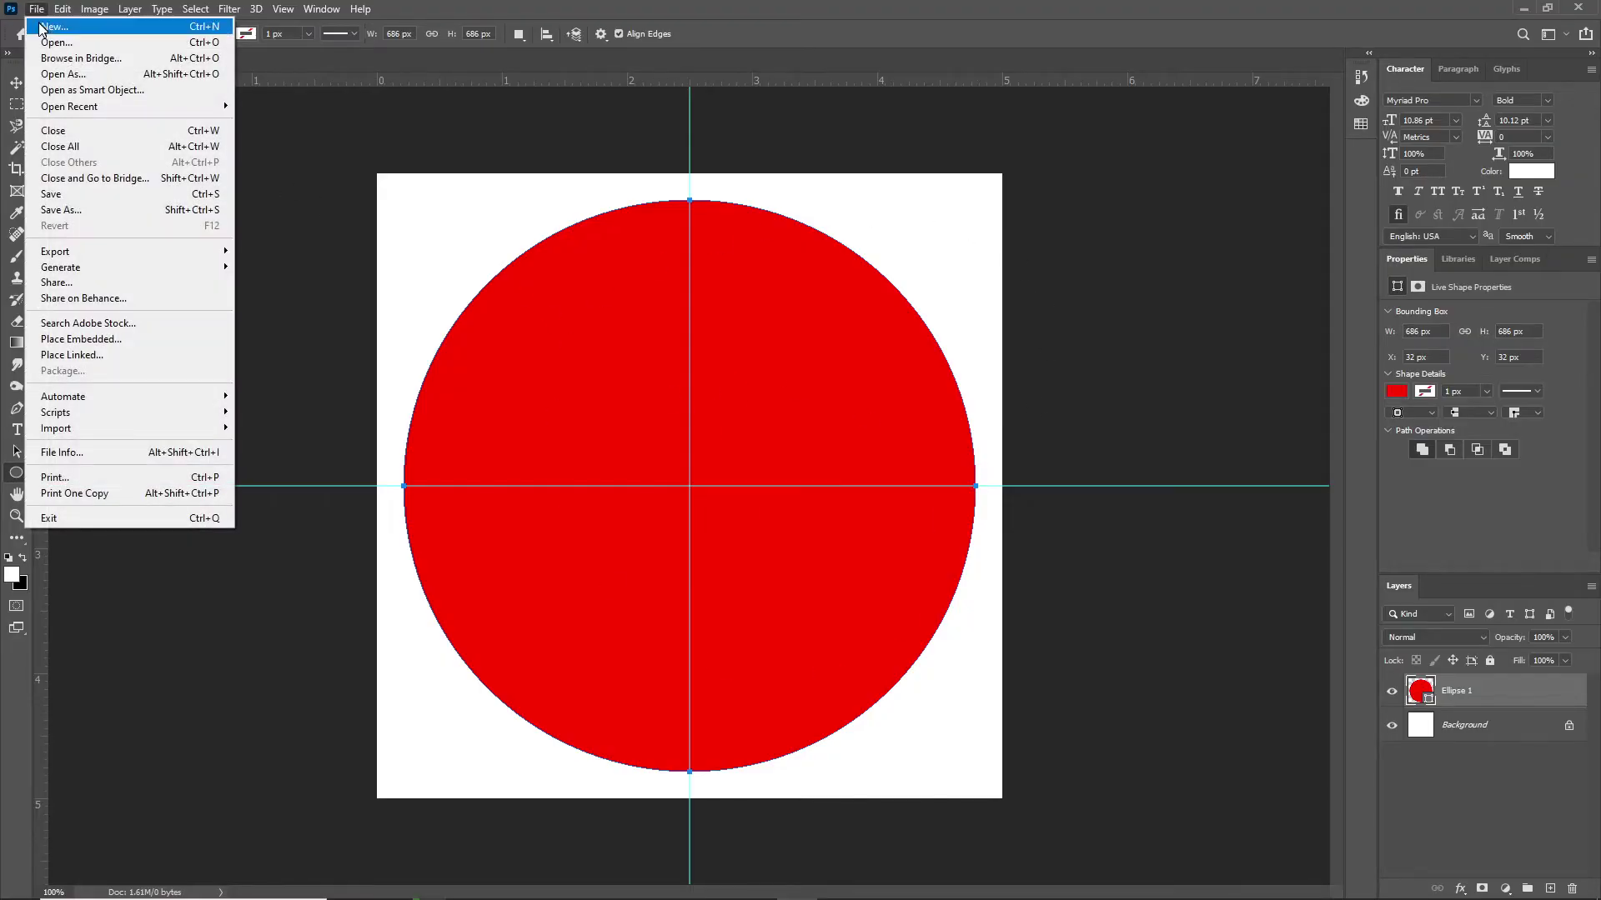
{"action": "left_click", "coordinate": [83, 339]}
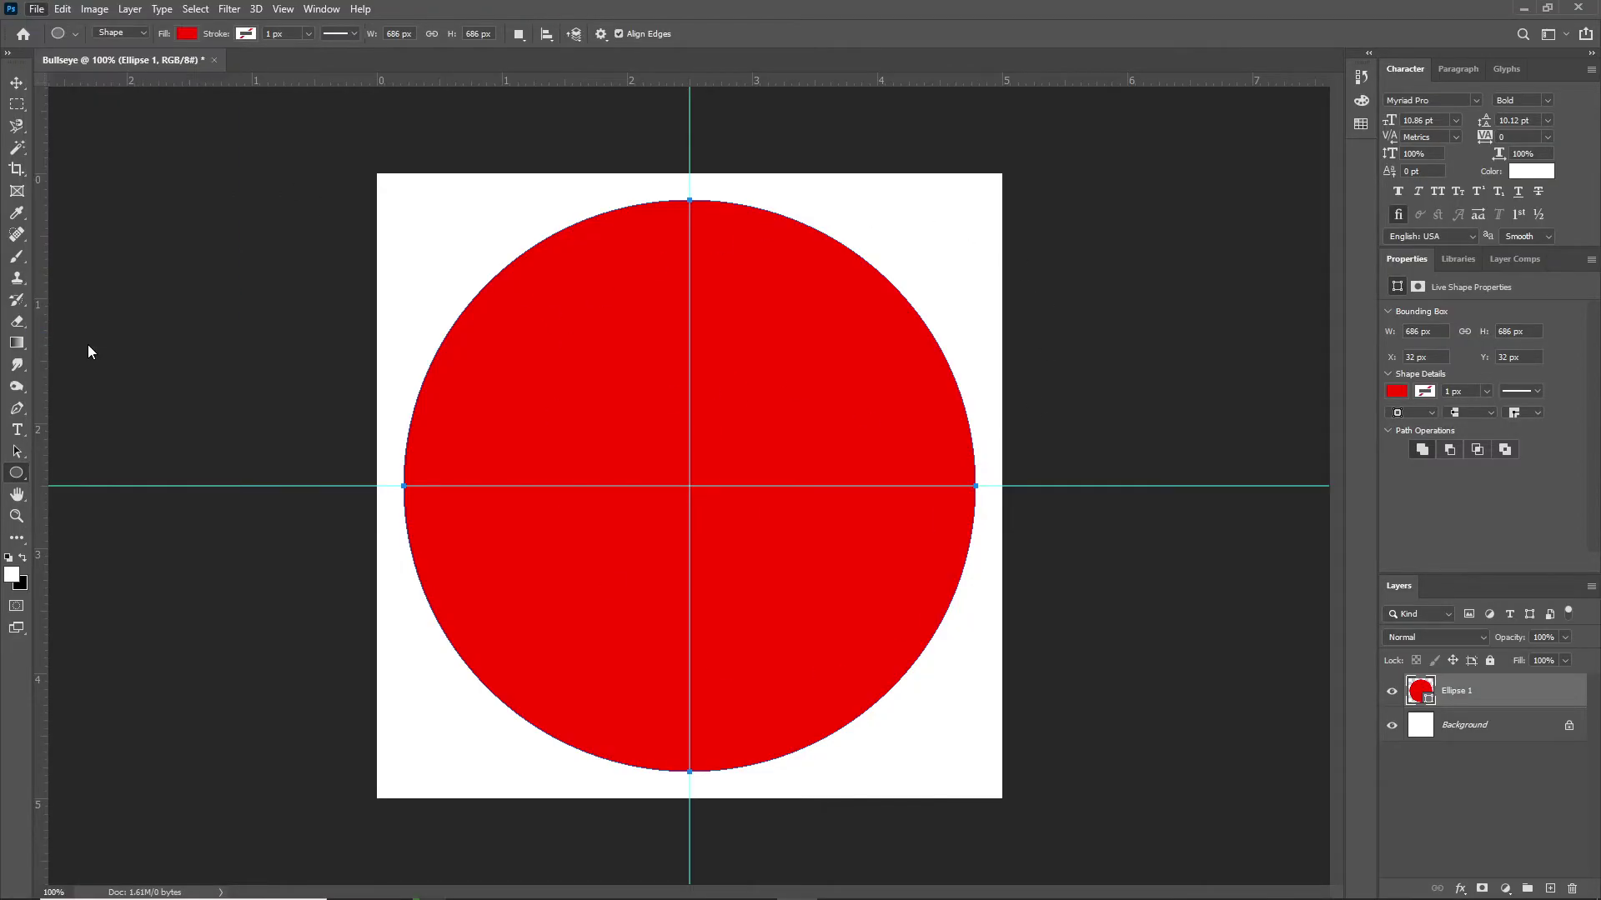
{"action": "scroll", "coordinate": [89, 350], "scroll_direction": "up", "scroll_amount": 6}
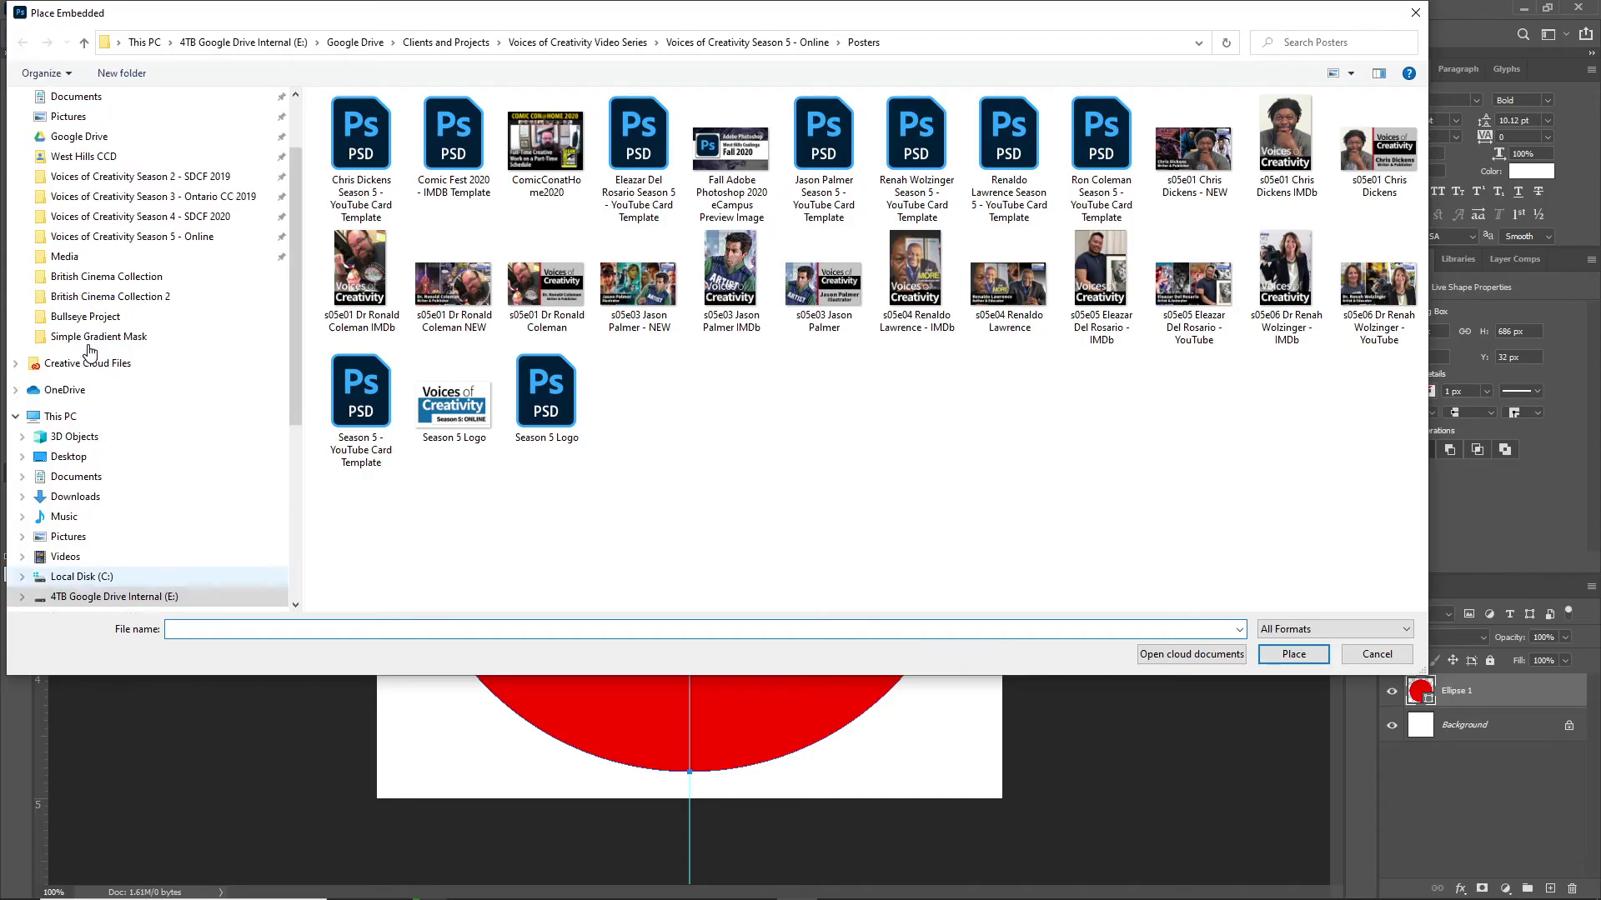
{"action": "left_click", "coordinate": [84, 150]}
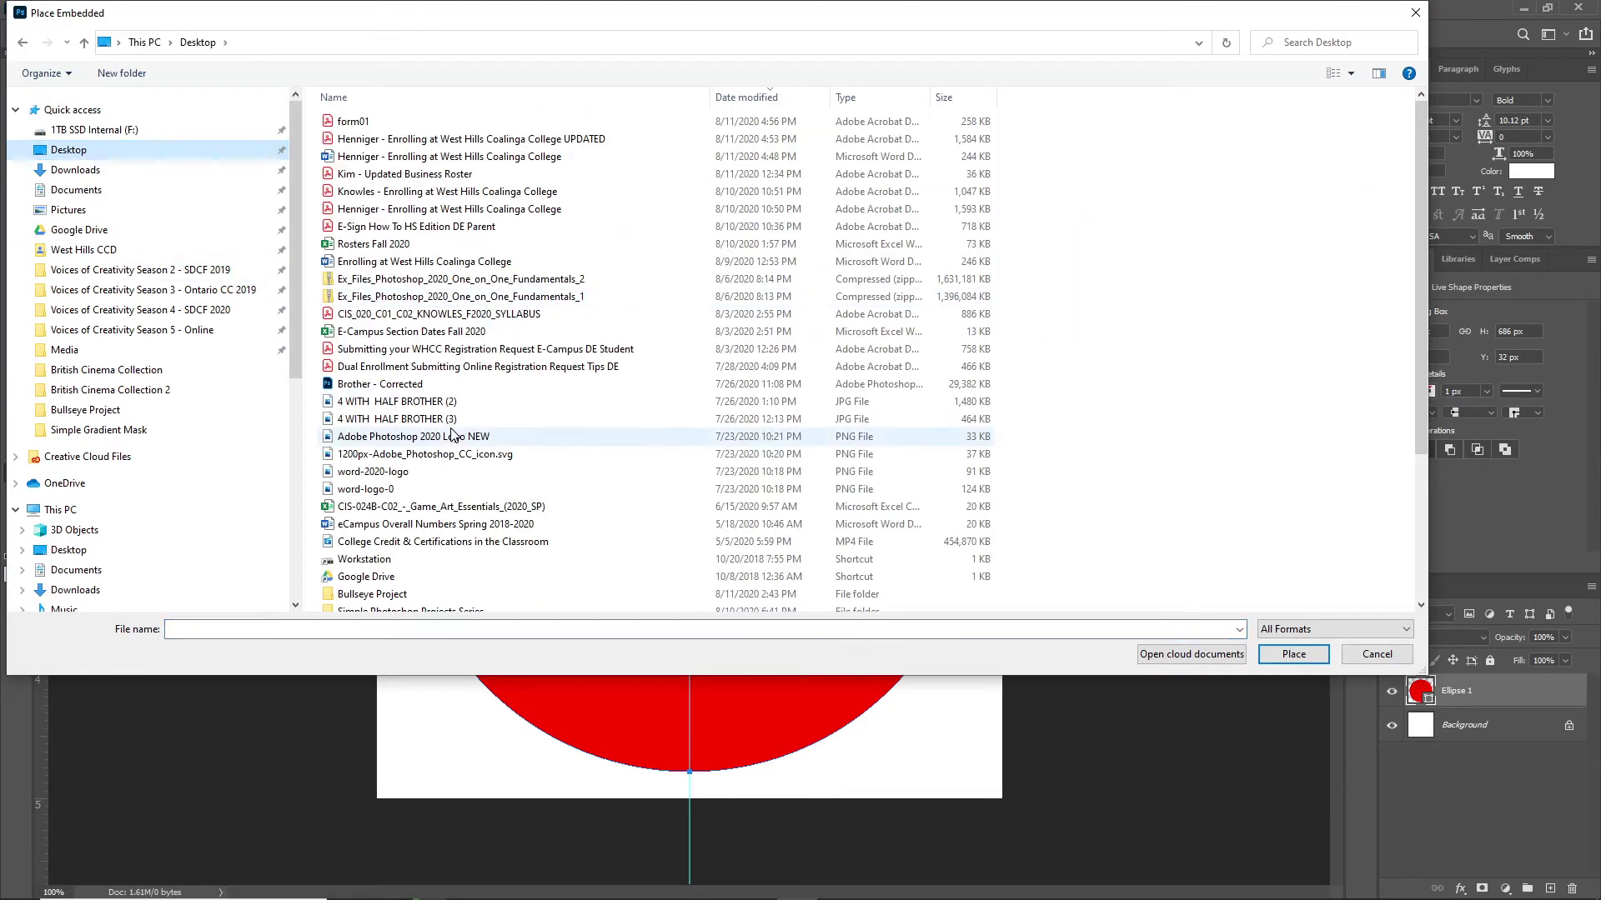
{"action": "scroll", "coordinate": [467, 466], "scroll_direction": "down", "scroll_amount": 3}
{"action": "double_click", "coordinate": [404, 590]}
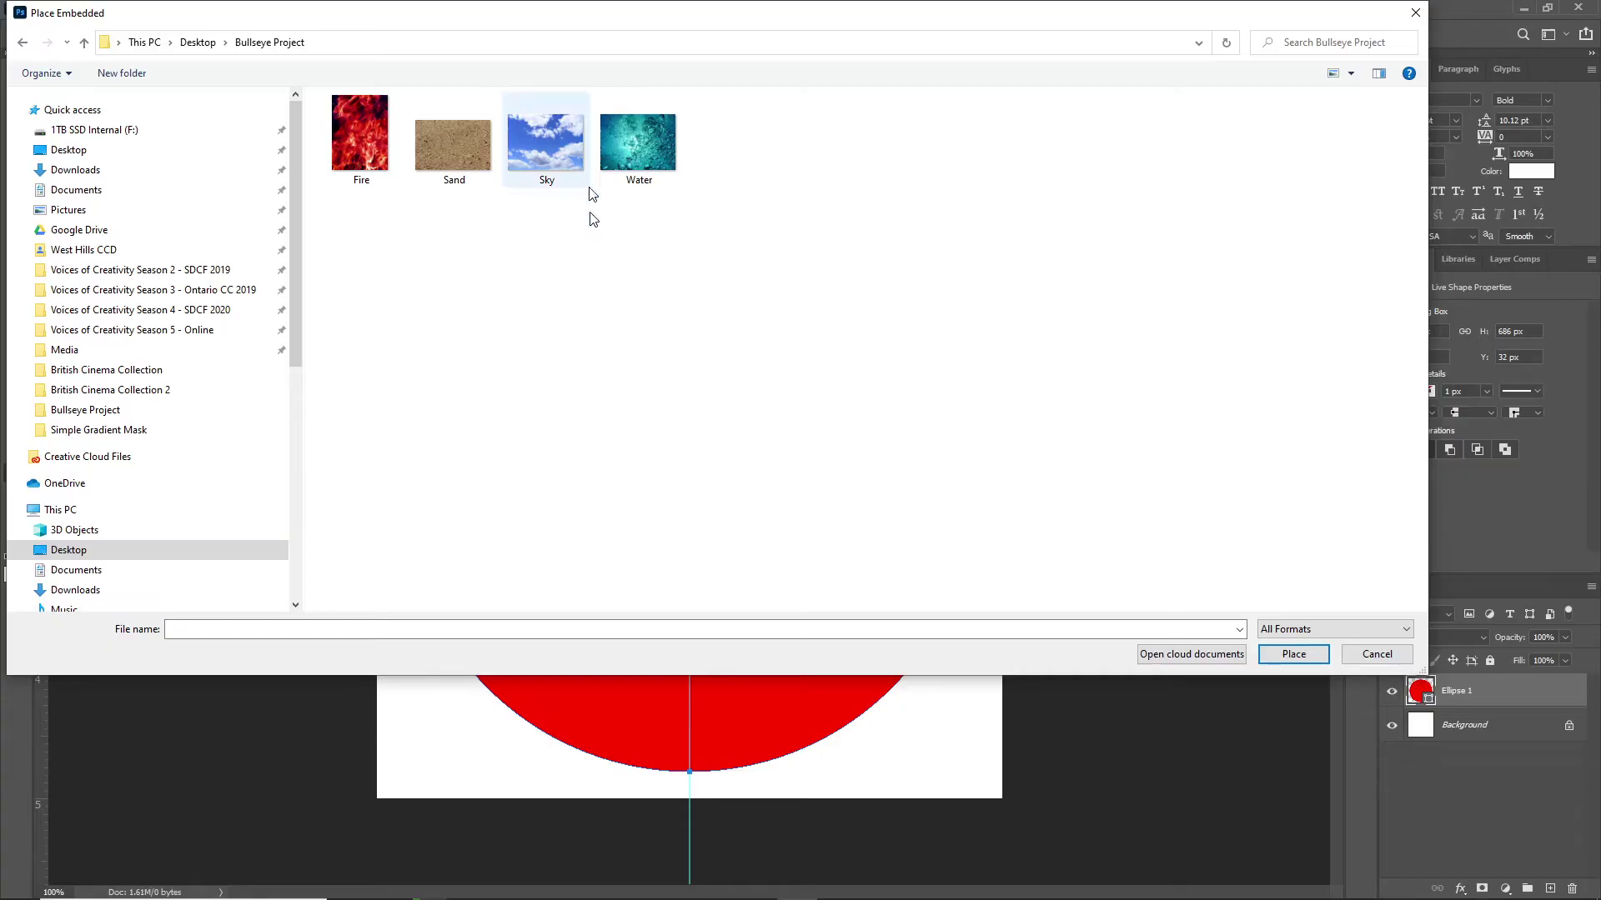
{"action": "double_click", "coordinate": [448, 154]}
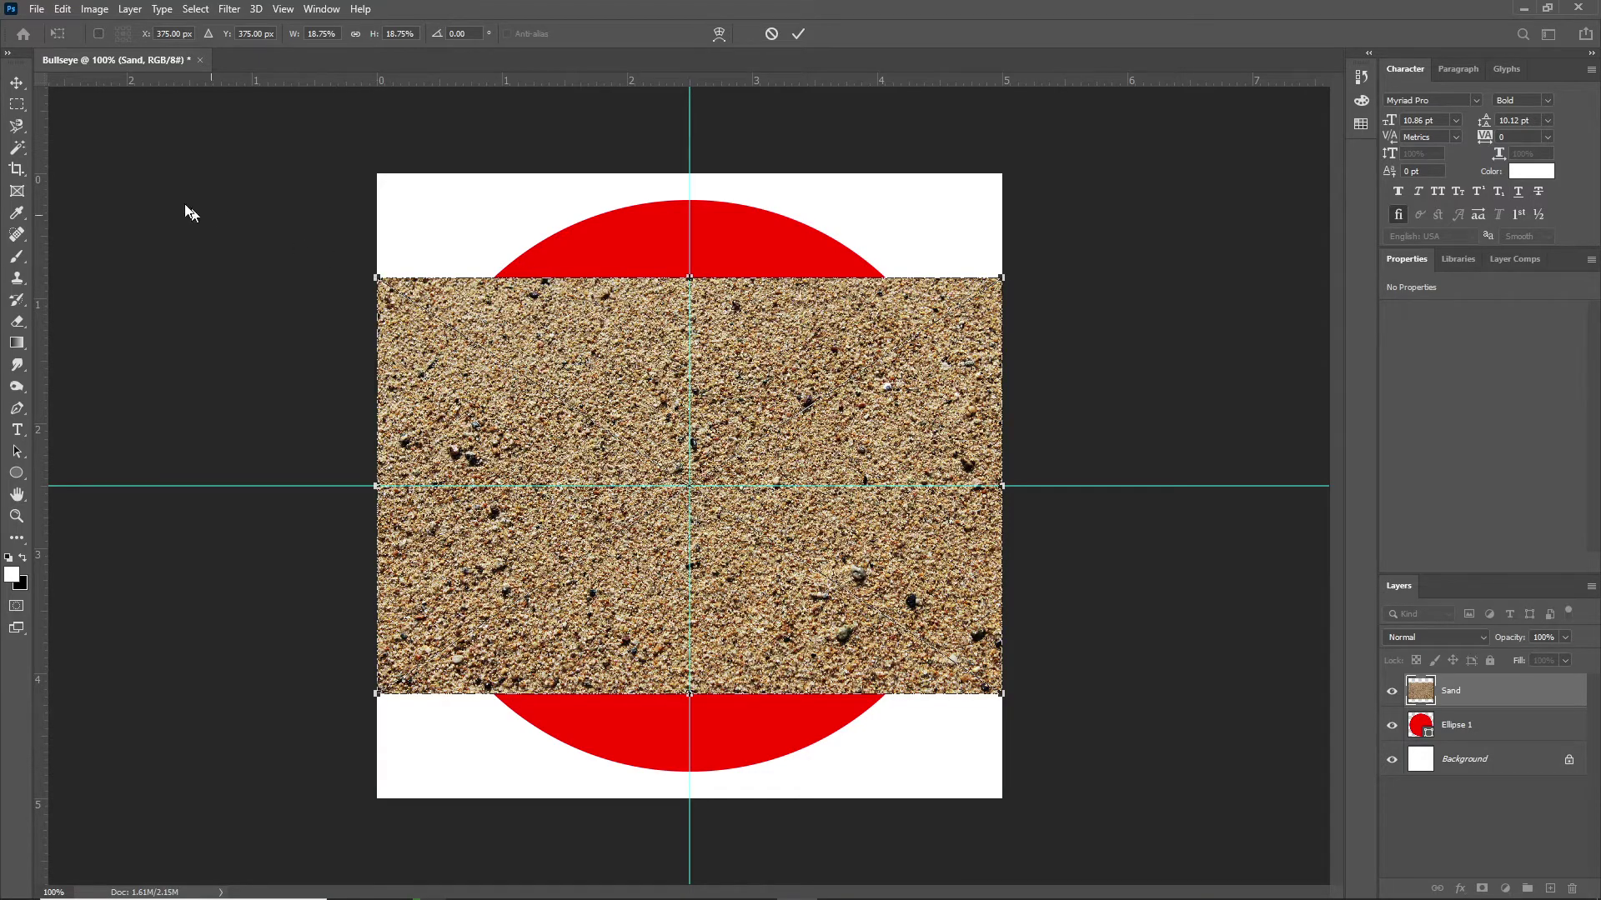
{"action": "left_click", "coordinate": [16, 83]}
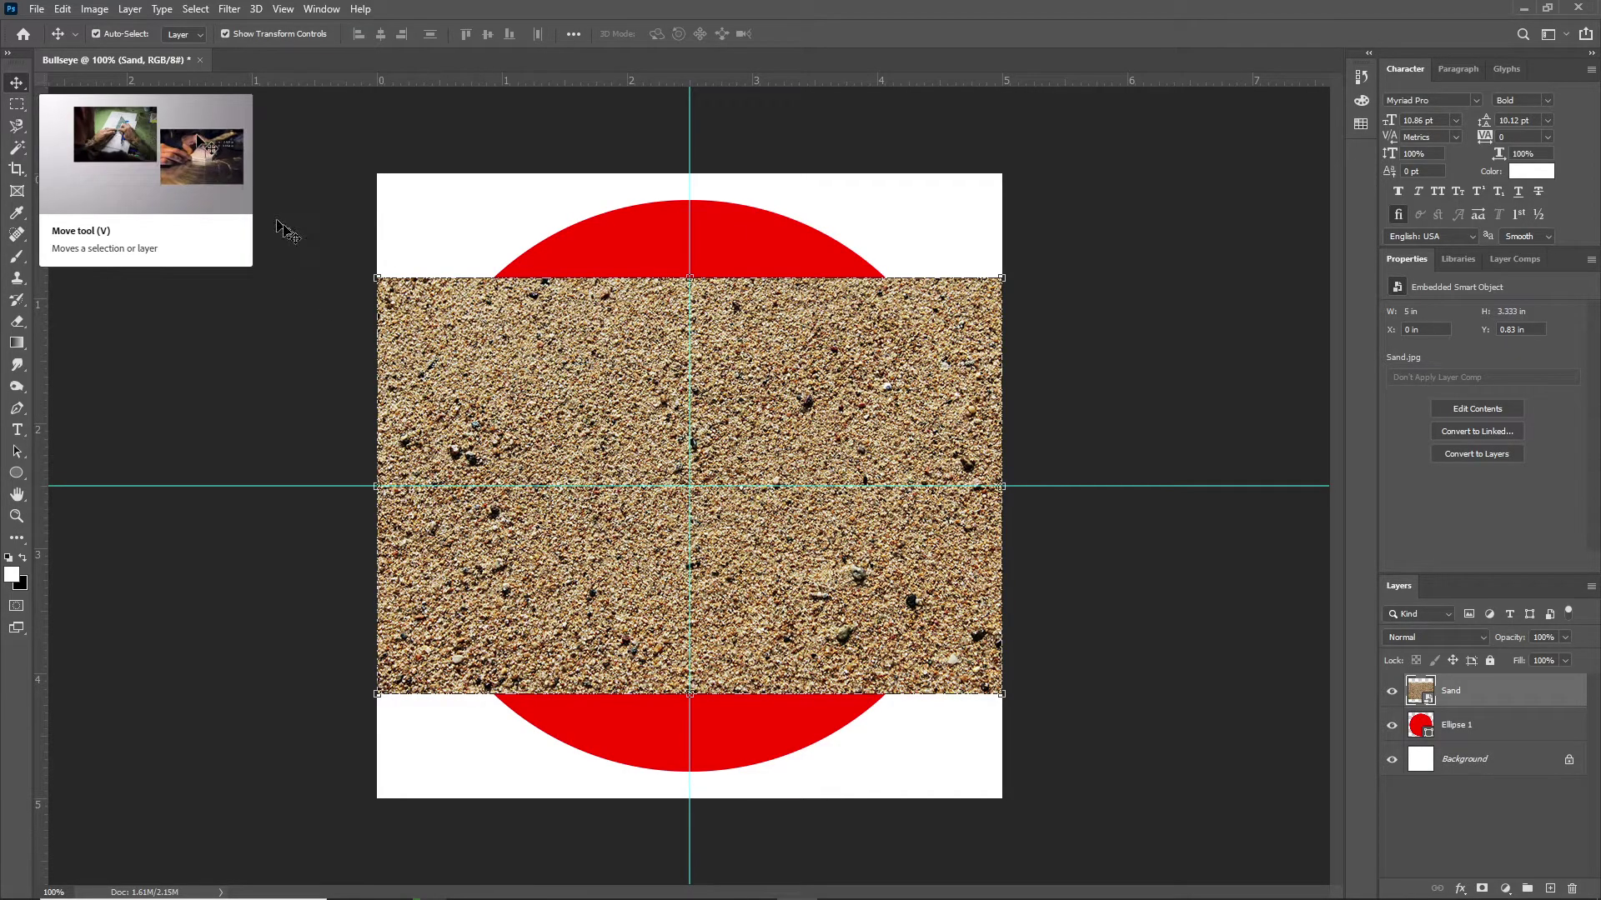
Scale the Sand image proportionally to about 29.9% by extending two opposite corners beyond the canvas, and commit the transform.
{"action": "left_click", "coordinate": [489, 390]}
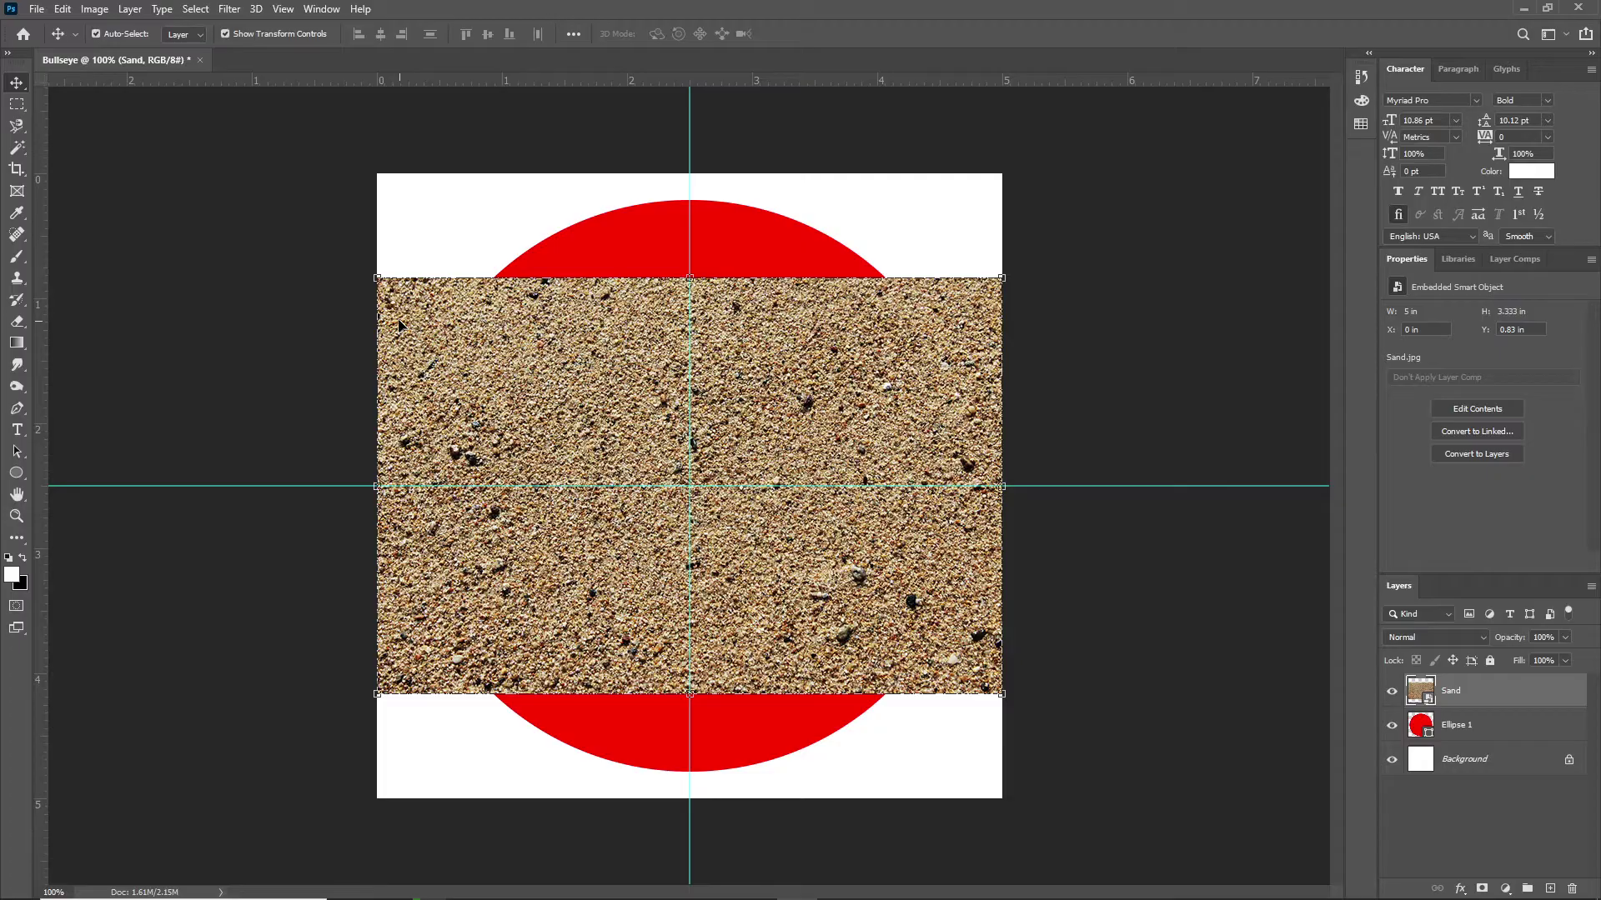
{"action": "left_click", "coordinate": [374, 278]}
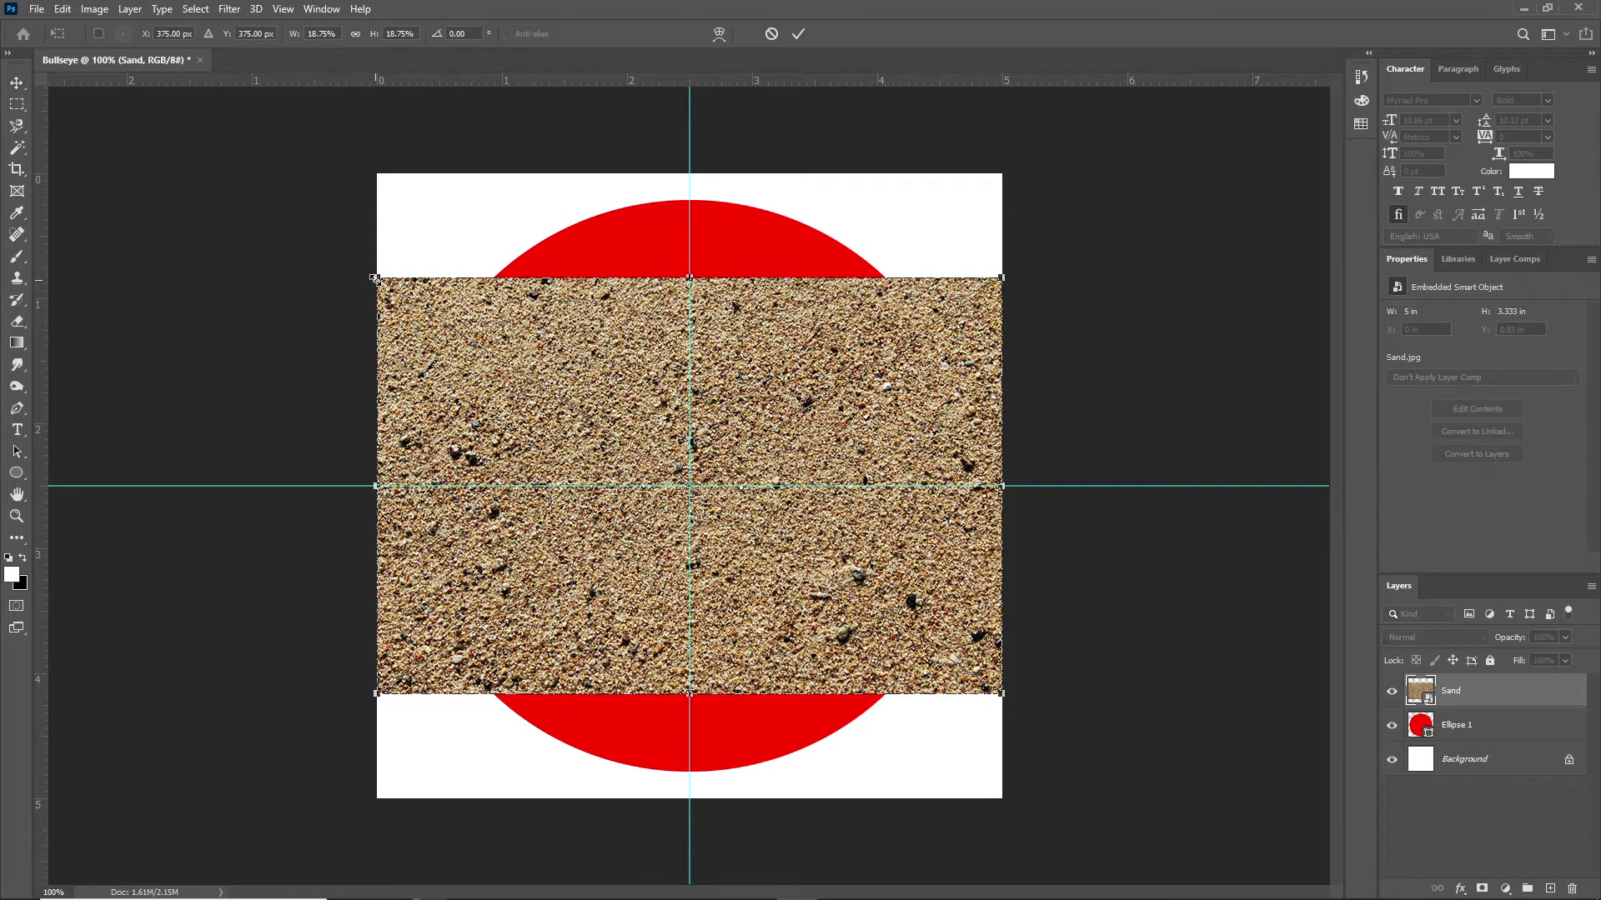
{"action": "left_click_drag", "start_coordinate": [375, 279], "coordinate": [196, 157]}
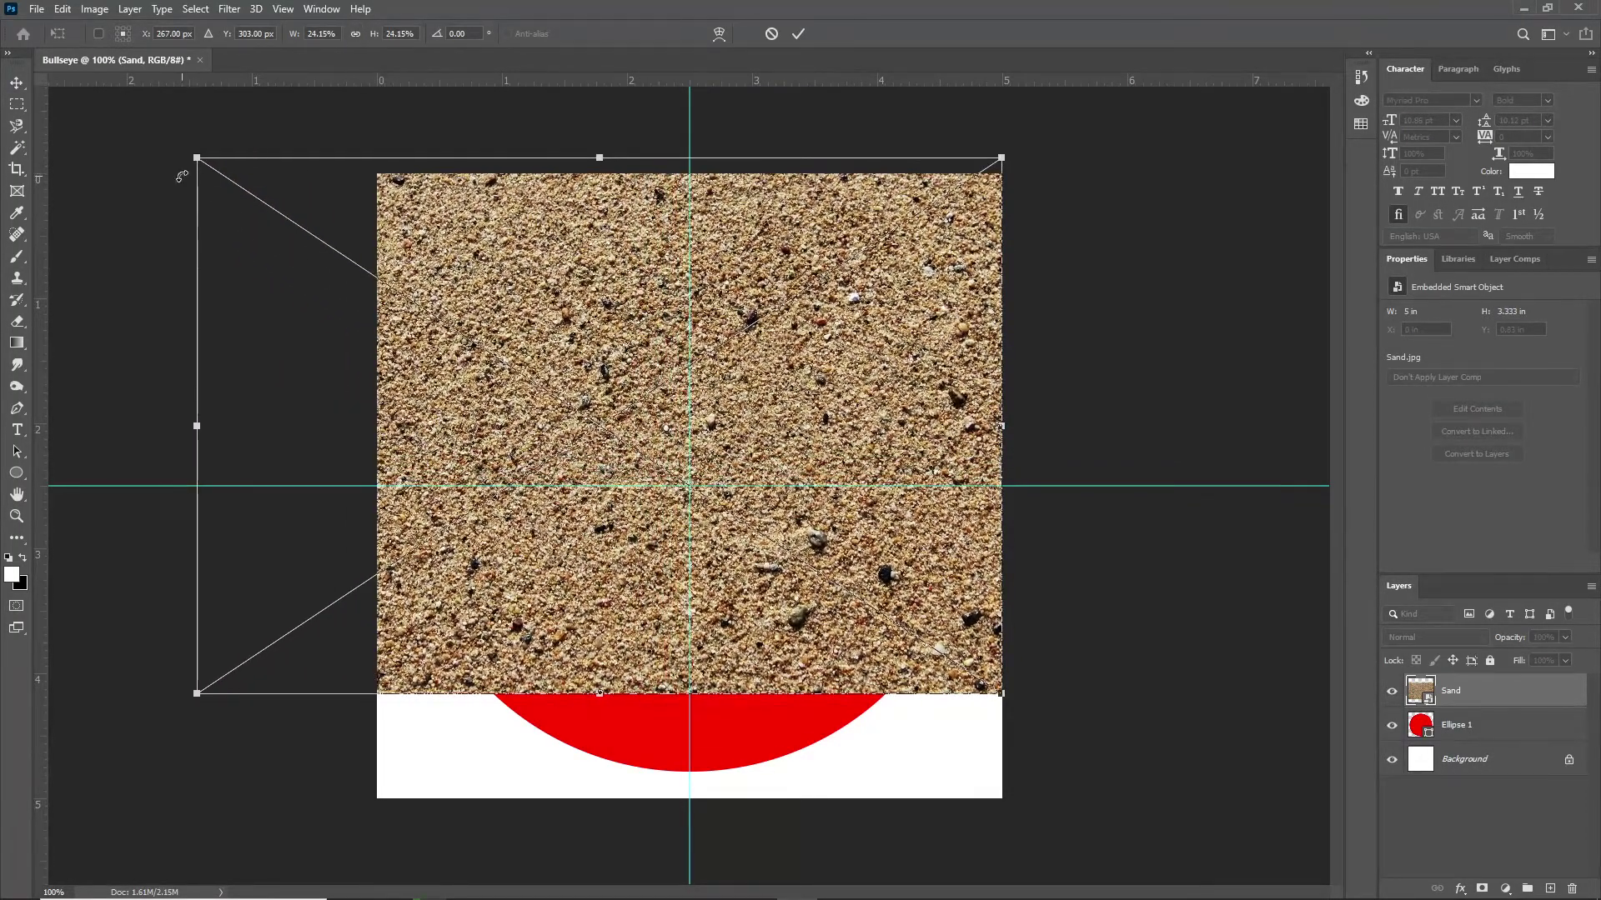
{"action": "left_click_drag", "start_coordinate": [1004, 696], "coordinate": [1193, 828]}
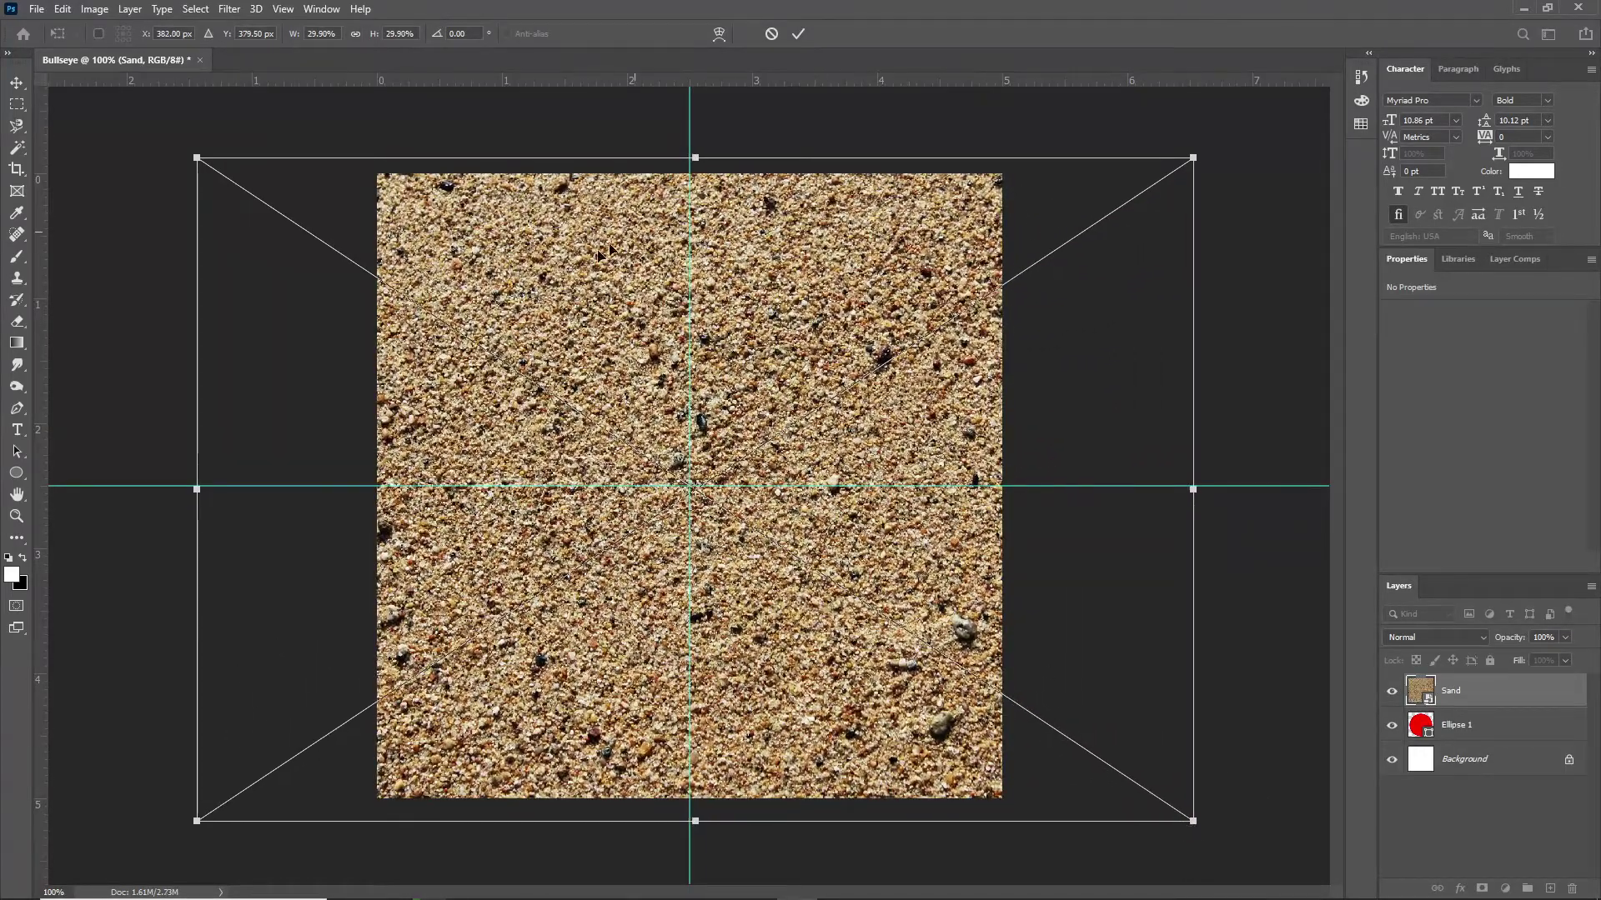
{"action": "key", "text": "Return"}
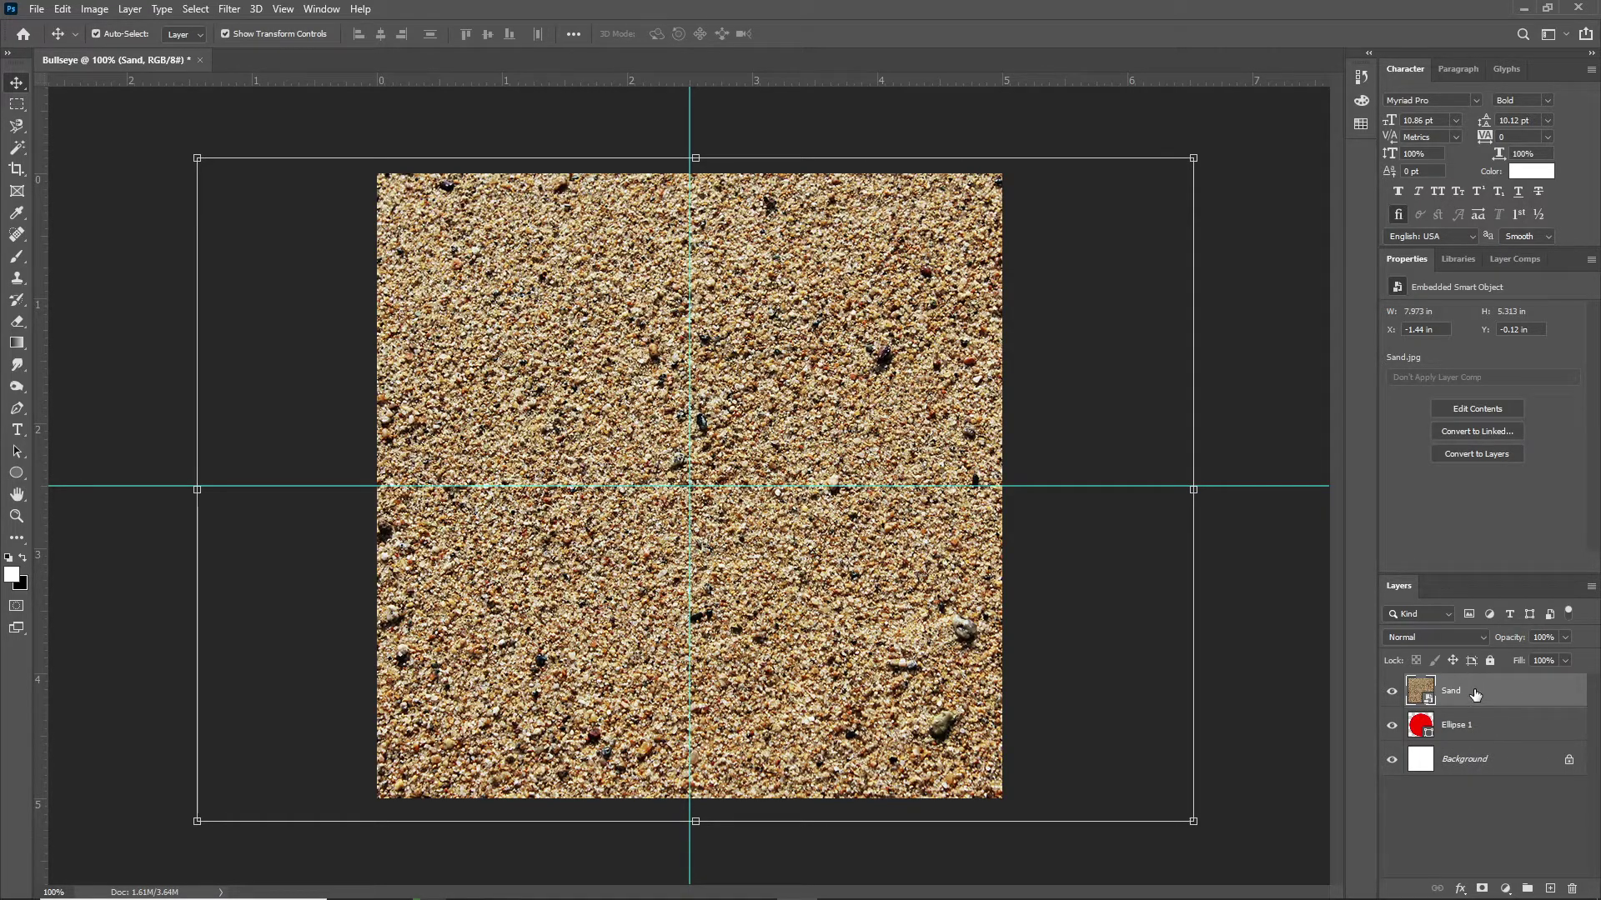
Create a clipping mask from the Sand layer so it is confined to the circle on the layer beneath.
{"action": "left_click", "coordinate": [1592, 586]}
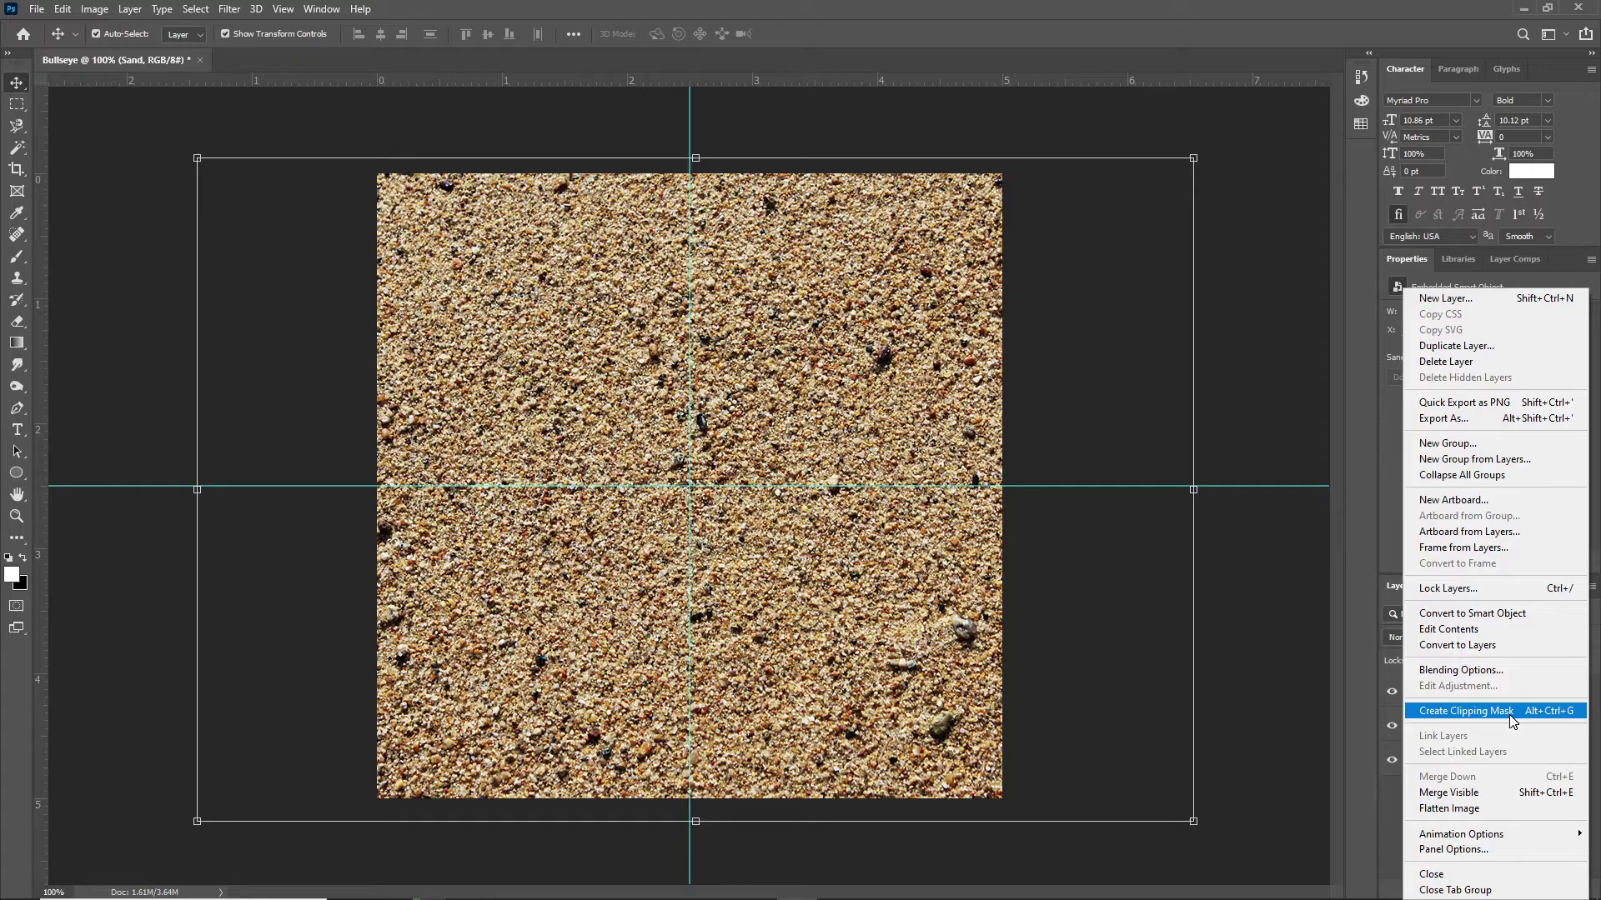
{"action": "left_click", "coordinate": [1374, 662]}
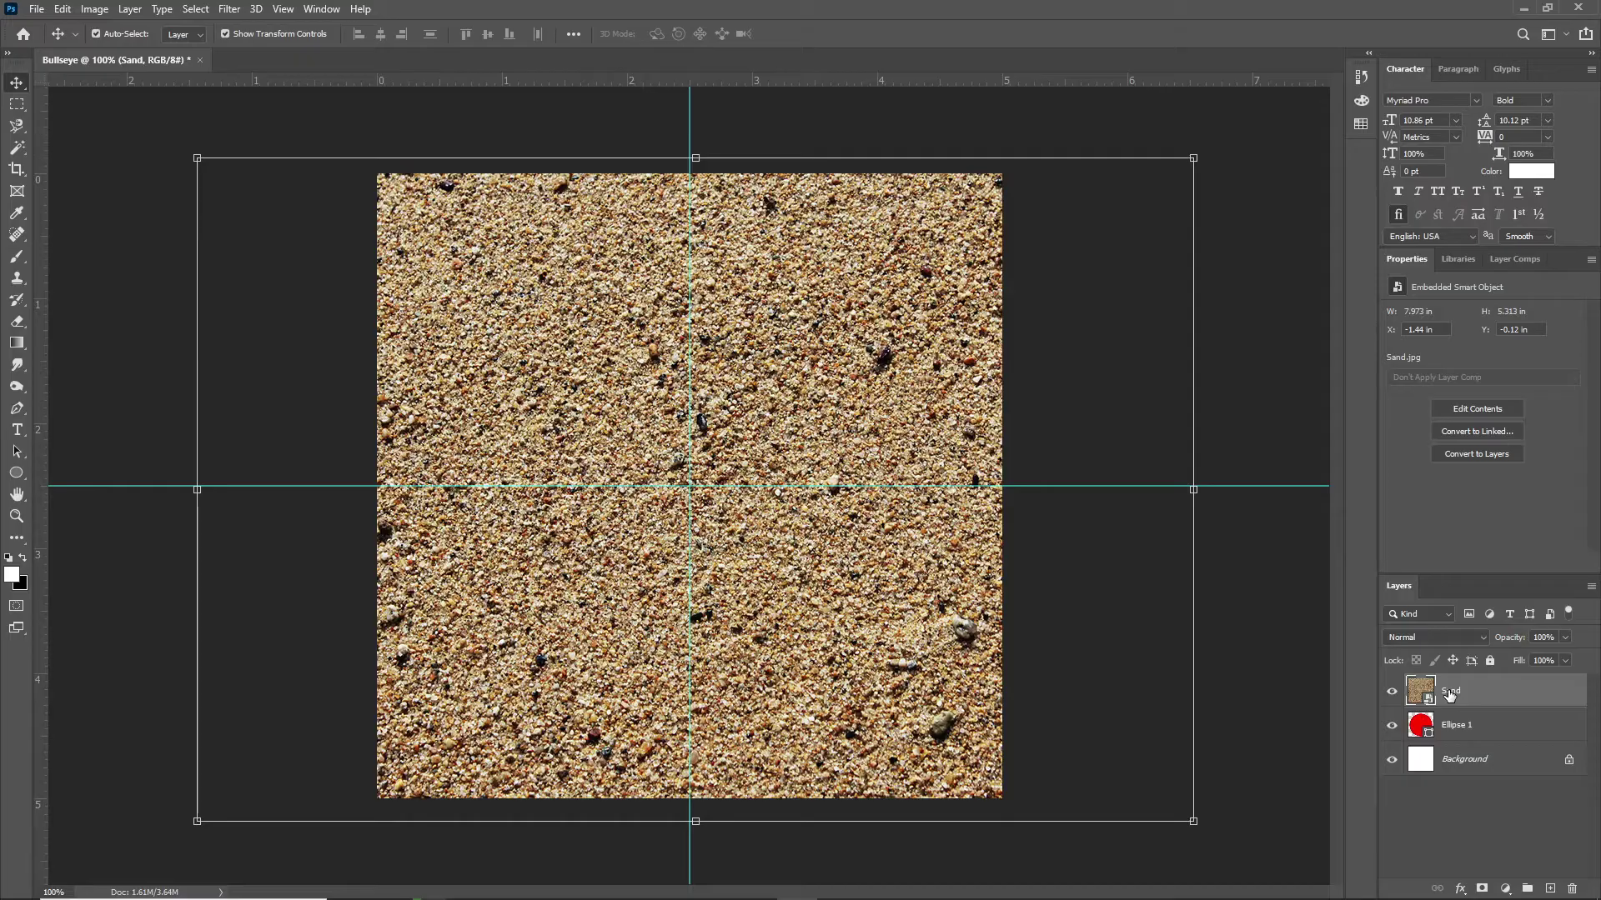
{"action": "left_click", "coordinate": [1590, 587]}
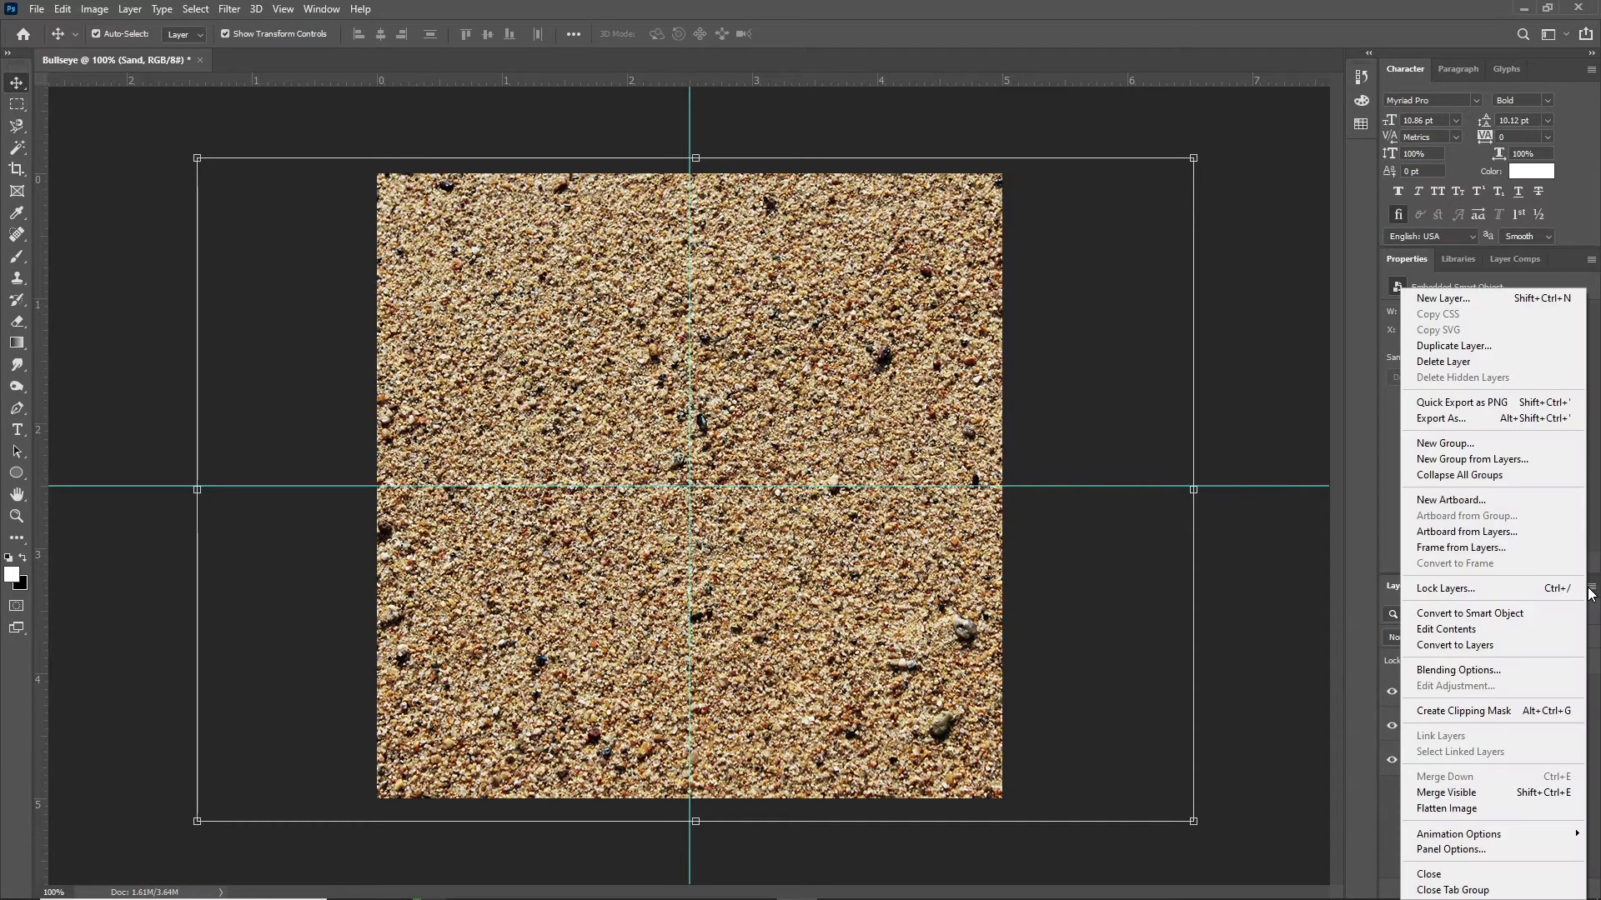
{"action": "left_click", "coordinate": [1494, 717]}
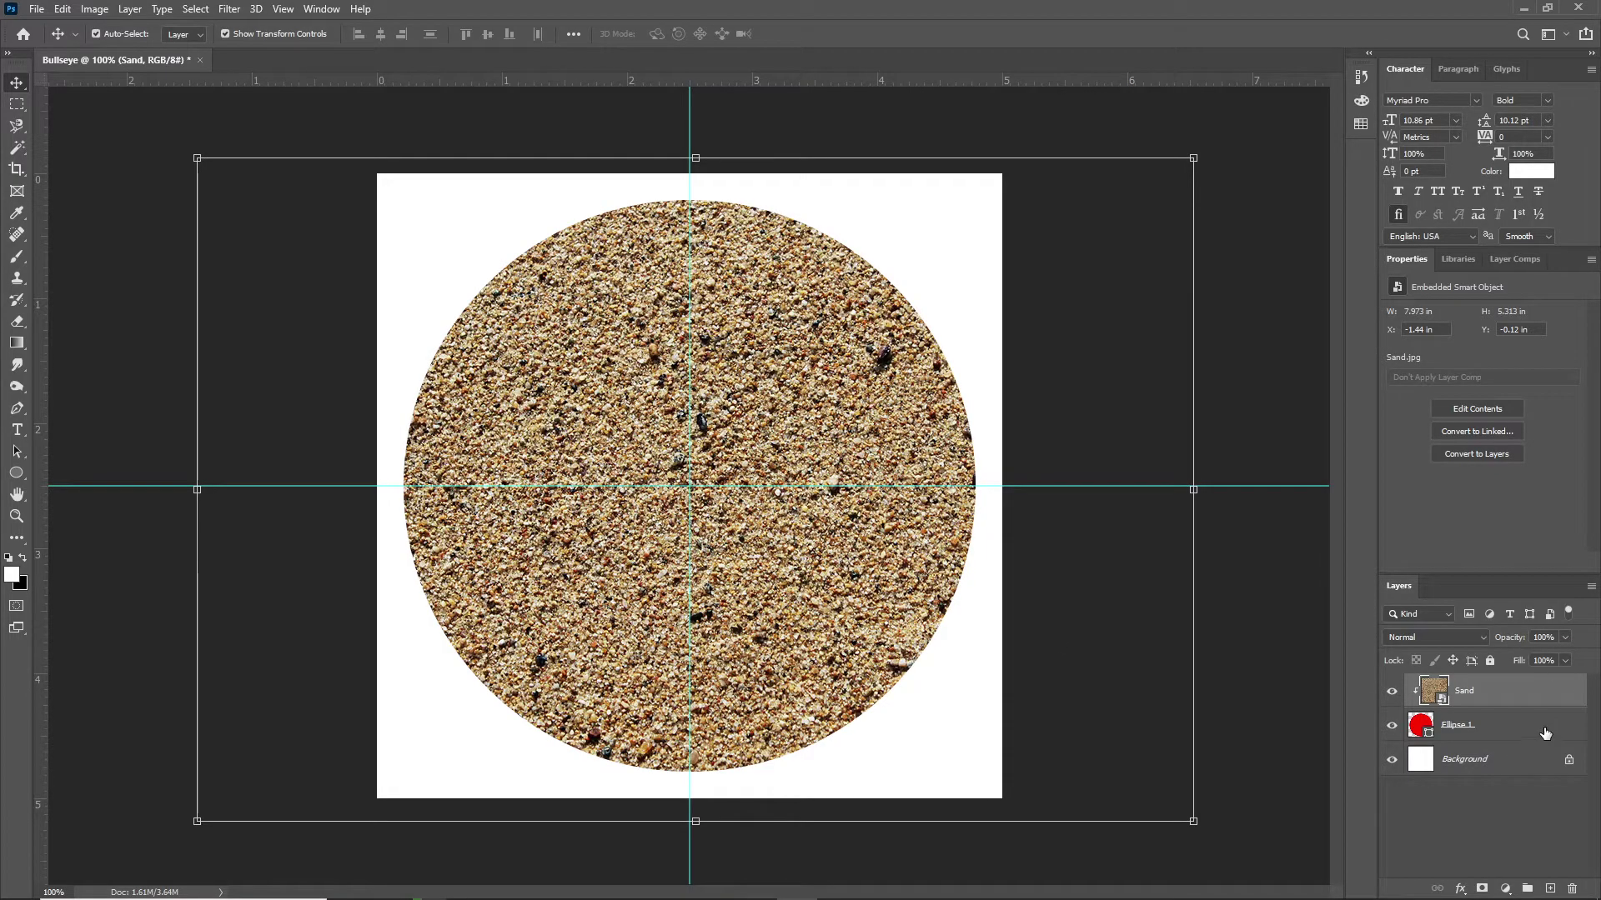
Add a Stroke layer style to the Ellipse 1 layer and move the style dialog over the canvas.
{"action": "left_click", "coordinate": [1516, 736]}
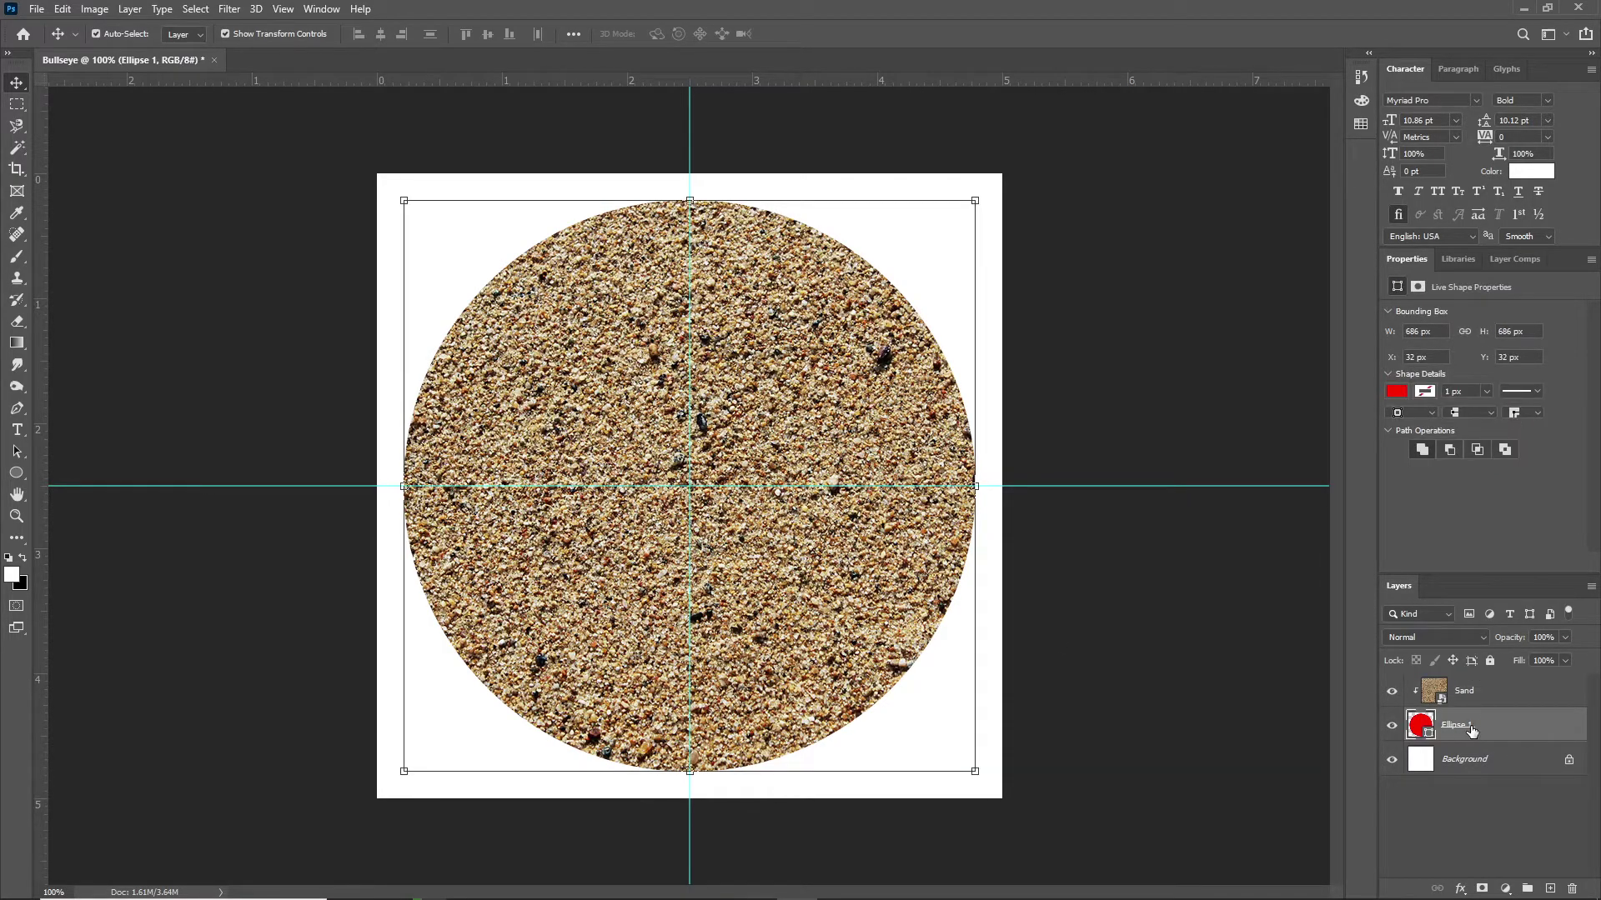
{"action": "left_click", "coordinate": [1459, 890]}
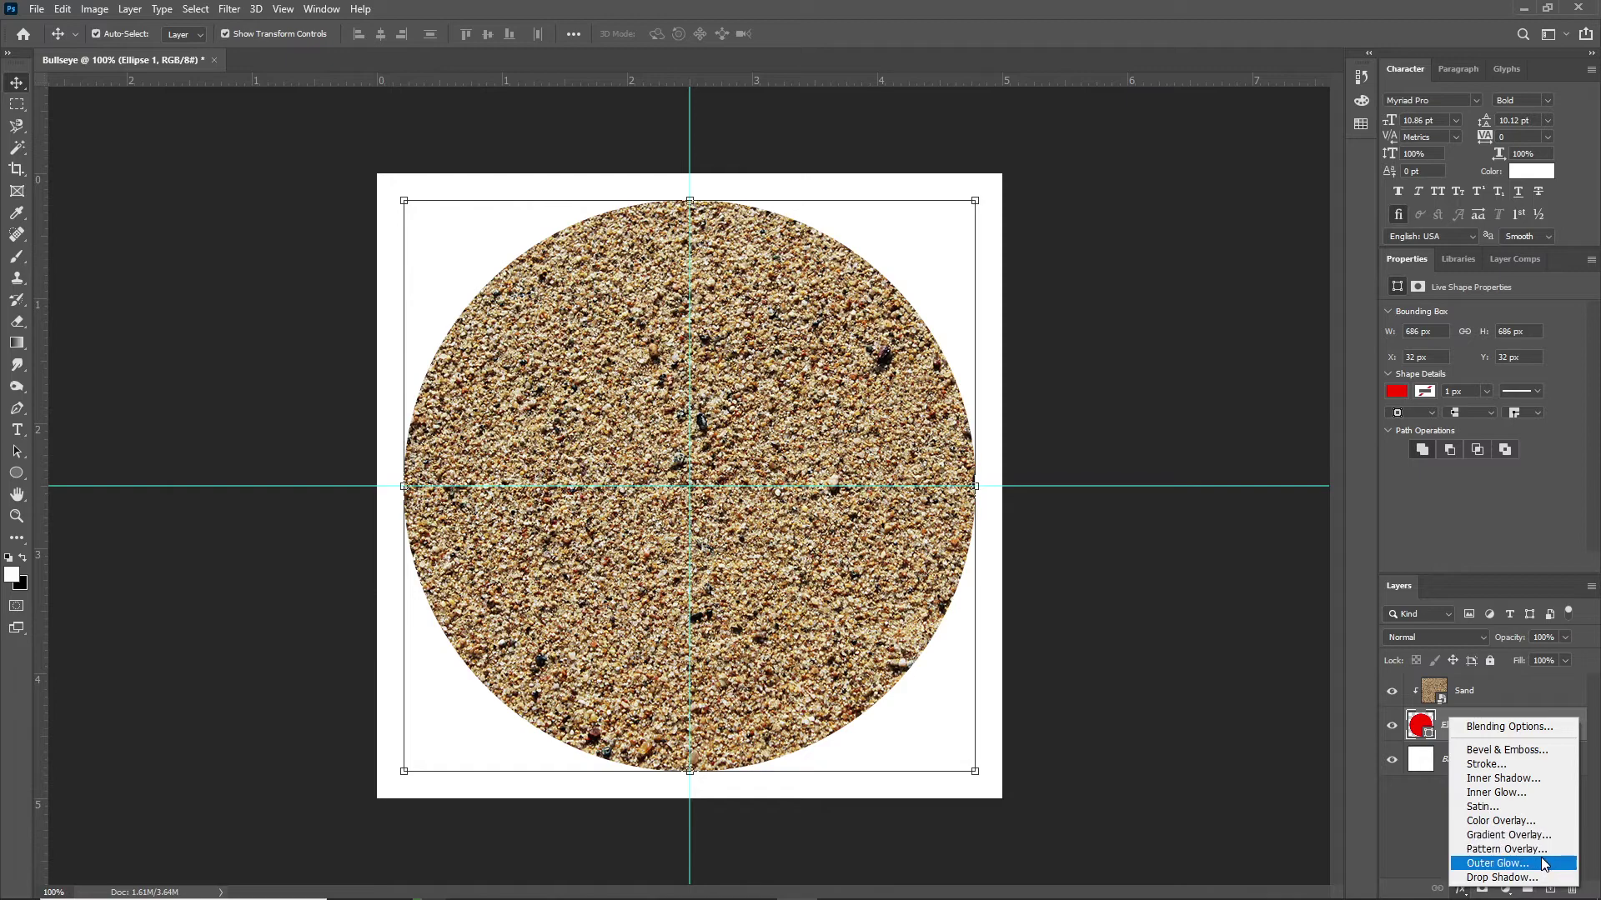
{"action": "left_click", "coordinate": [1494, 765]}
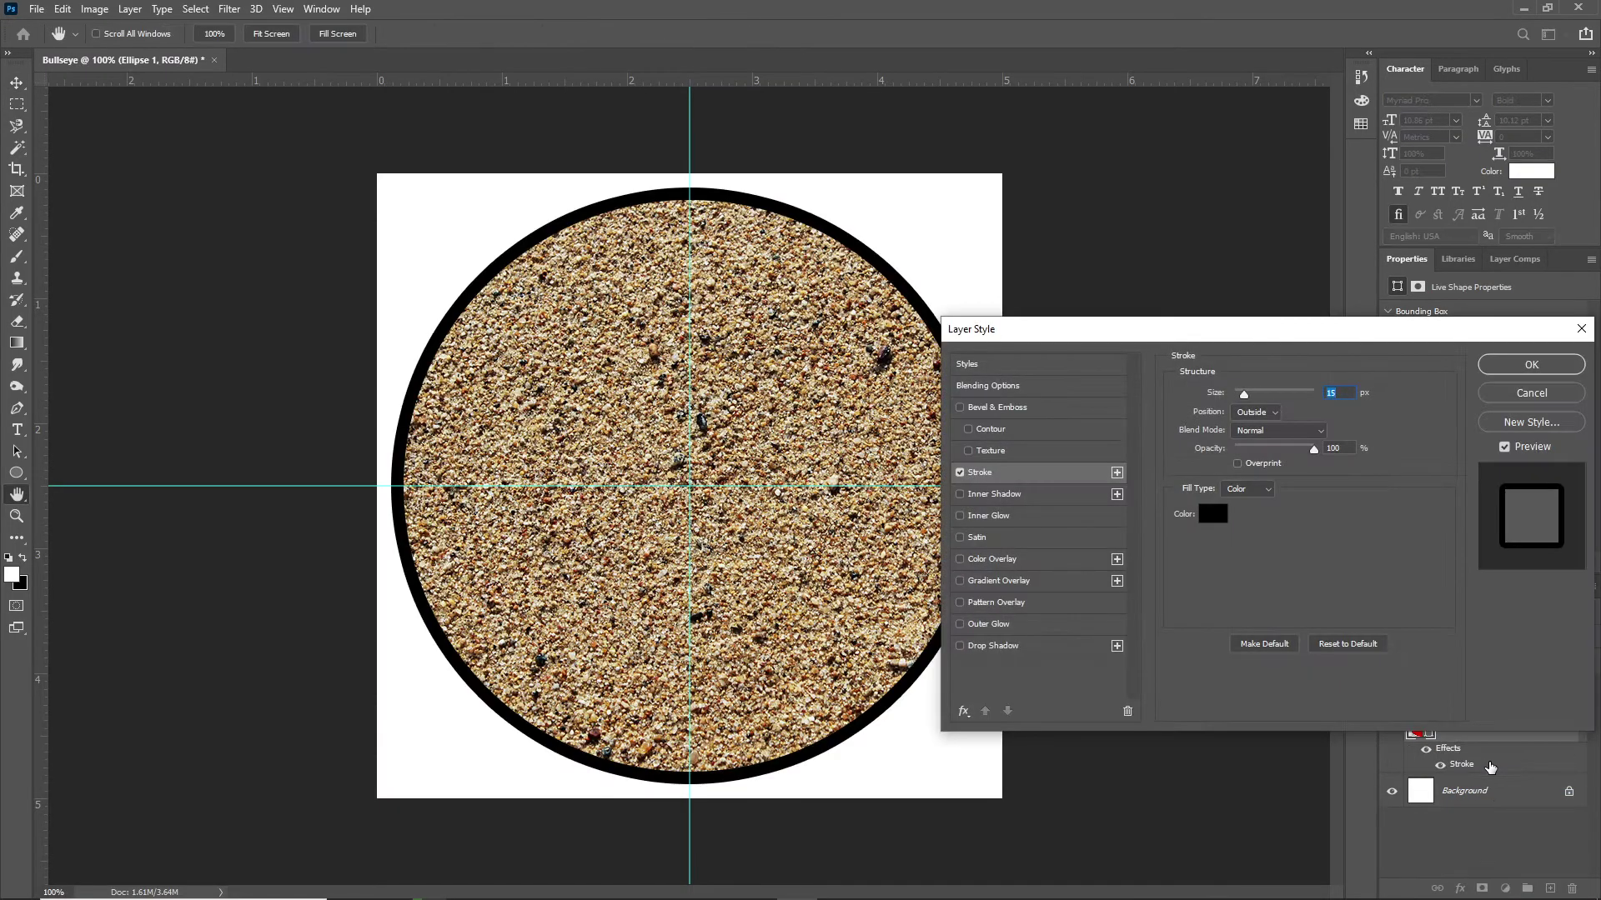
{"action": "left_click_drag", "start_coordinate": [1049, 330], "coordinate": [719, 359]}
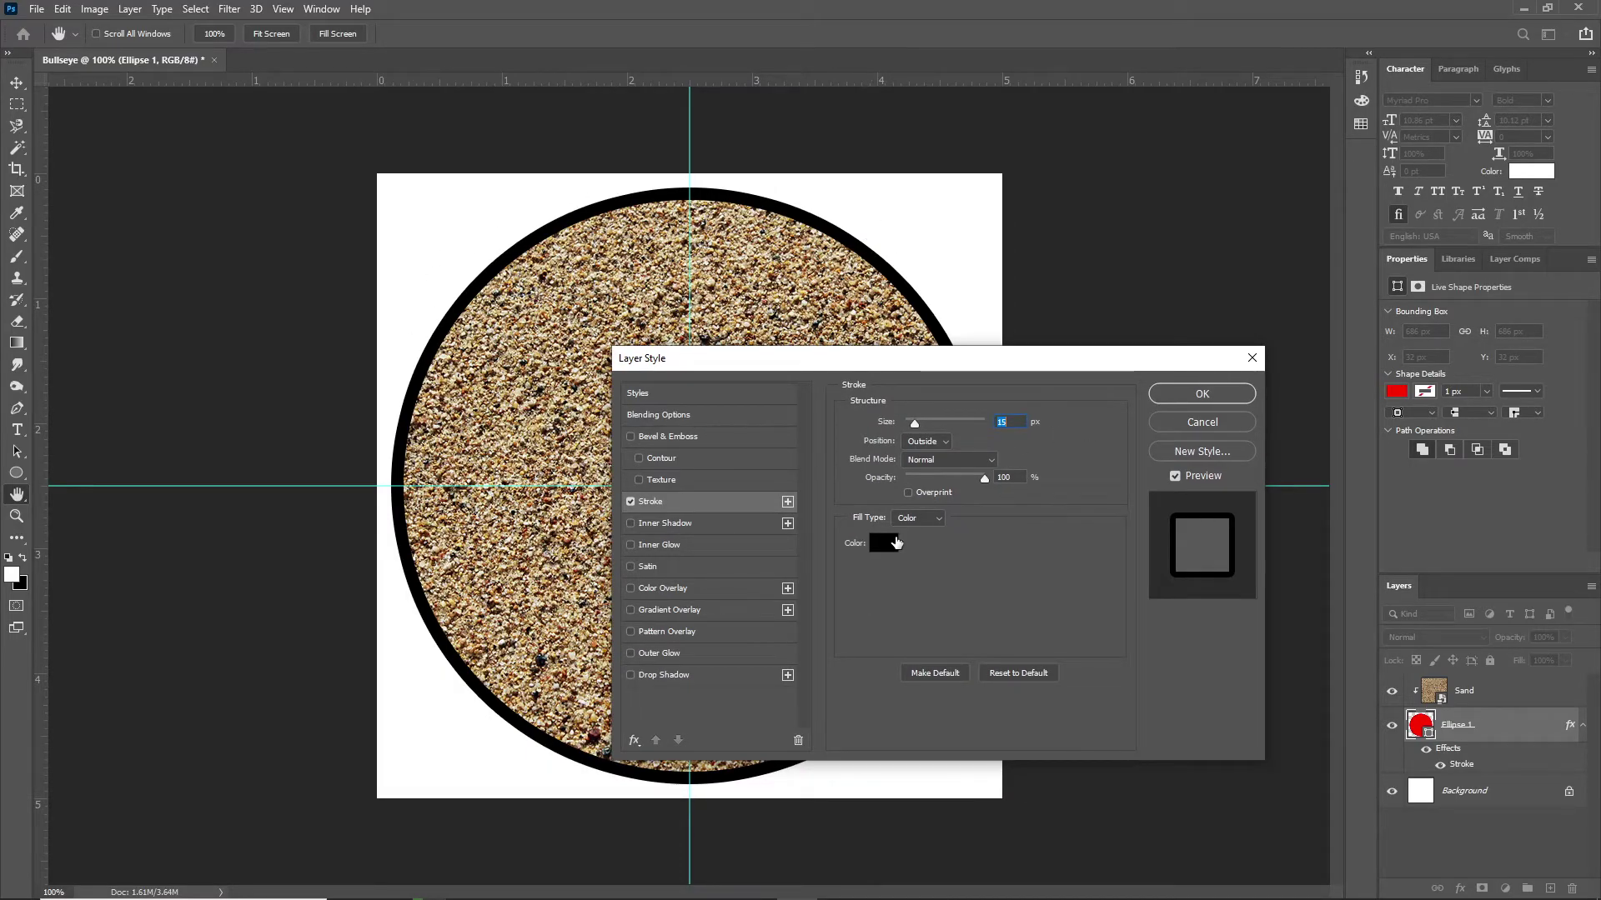
Set the circle's stroke to 20 px, positioned Outside, at 100% opacity.
{"action": "mouse_move", "coordinate": [917, 423]}
{"action": "left_mouse_down"}
{"action": "mouse_move", "coordinate": [932, 422]}
{"action": "mouse_move", "coordinate": [918, 421]}
{"action": "left_mouse_up"}
{"action": "left_click", "coordinate": [924, 441]}
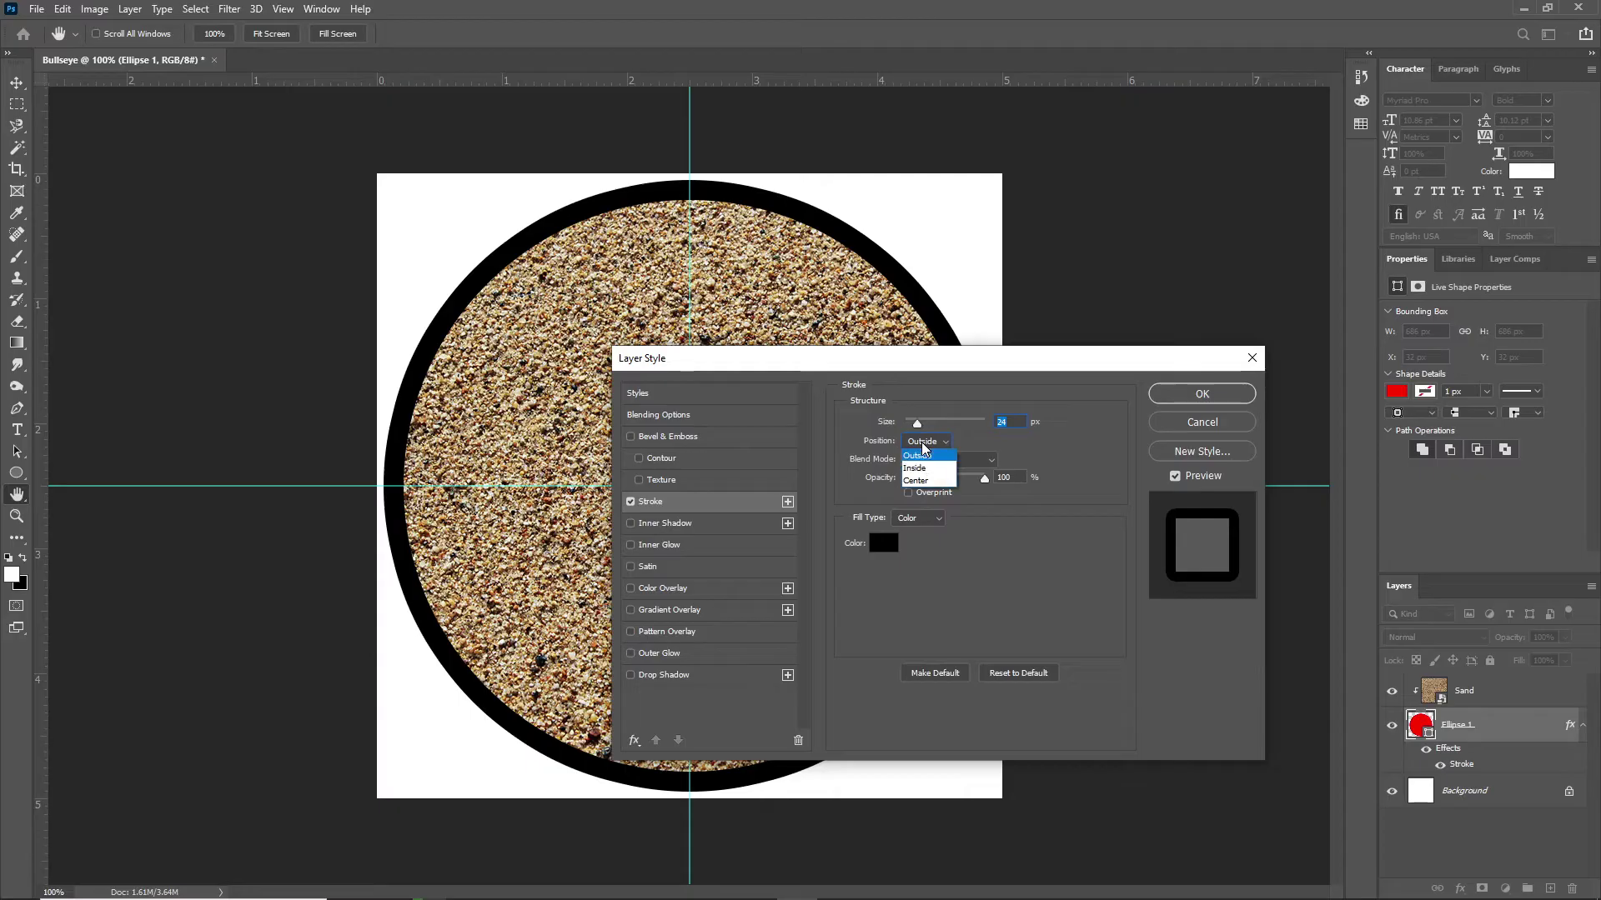
{"action": "left_click", "coordinate": [924, 456]}
{"action": "left_click", "coordinate": [925, 441]}
{"action": "left_click", "coordinate": [922, 450]}
{"action": "left_click_drag", "start_coordinate": [915, 420], "coordinate": [917, 423]}
{"action": "double_click", "coordinate": [1010, 429]}
{"action": "left_click", "coordinate": [1011, 427]}
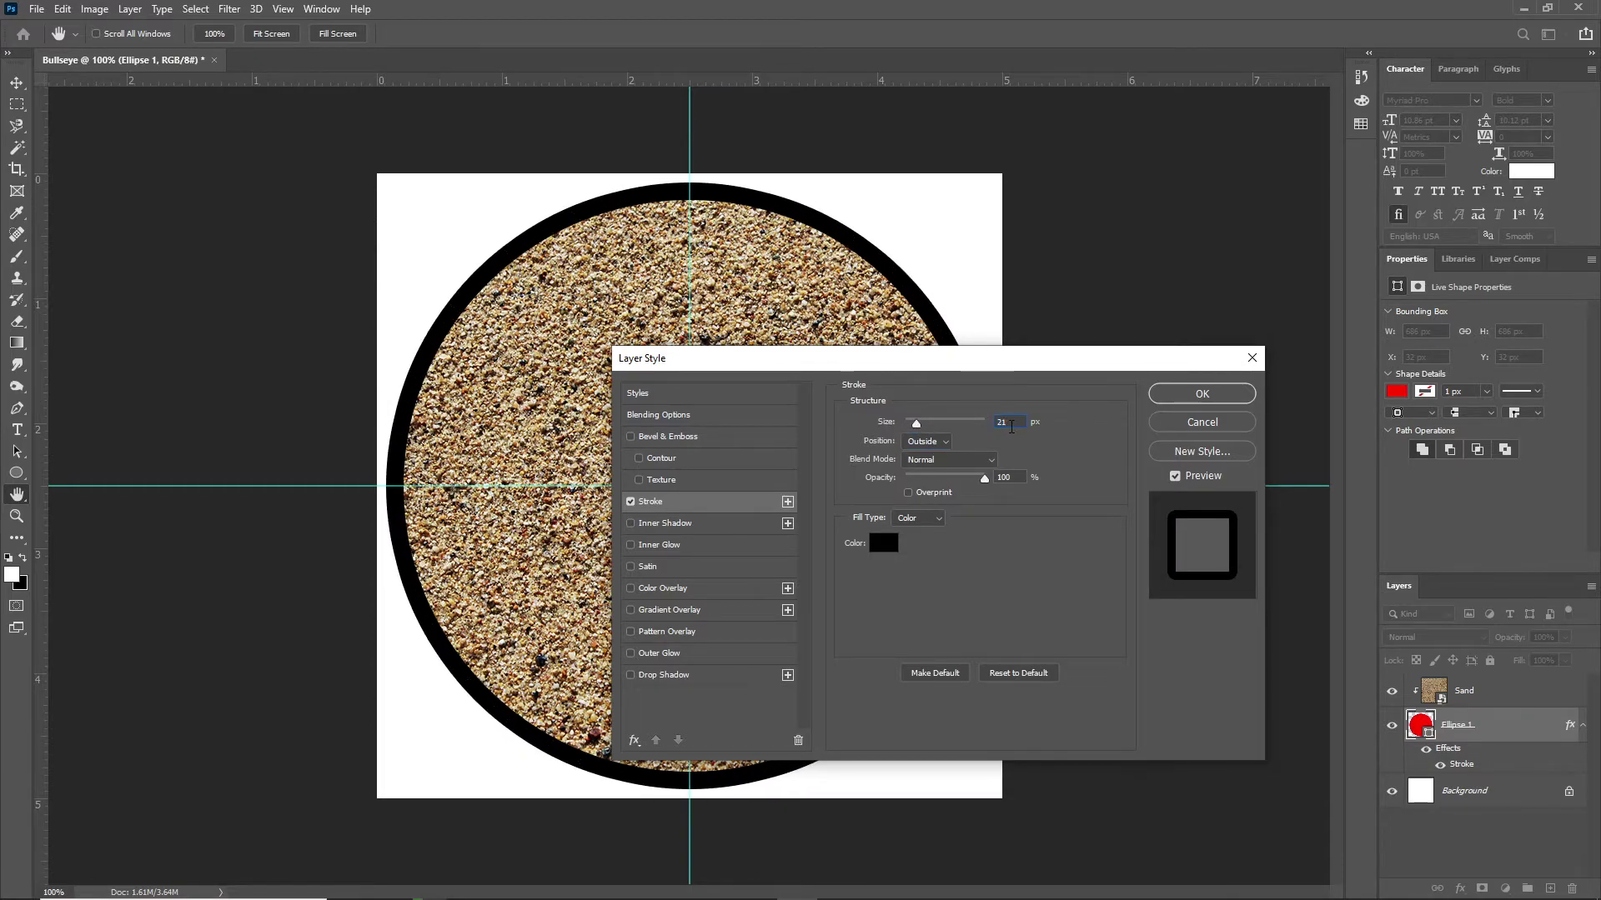
{"action": "key", "text": "Down"}
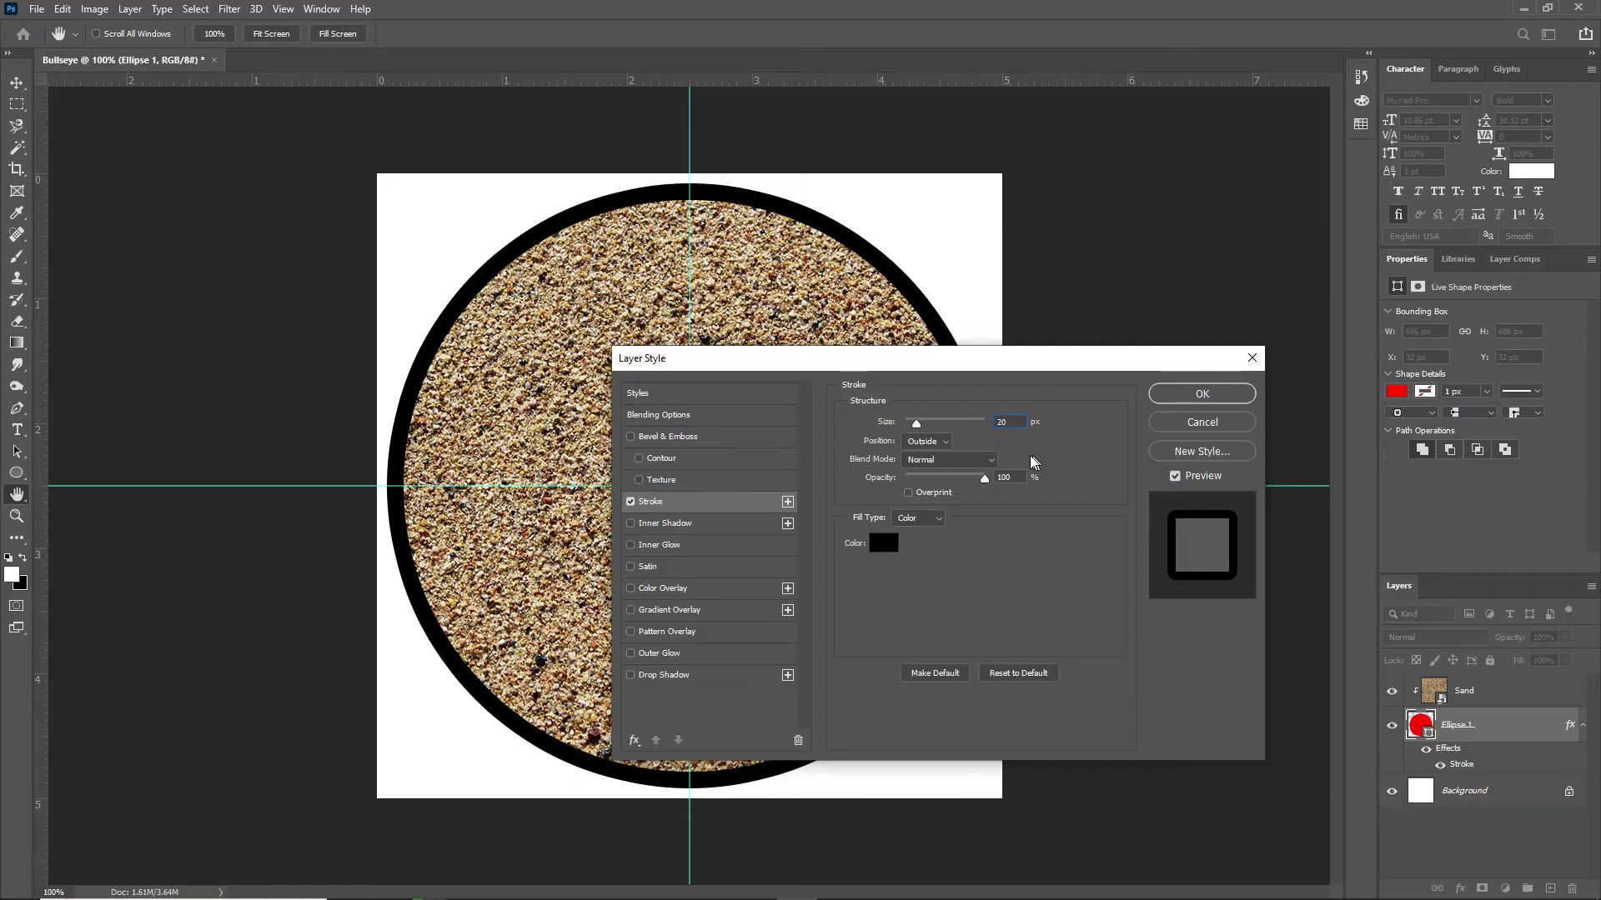
{"action": "mouse_move", "coordinate": [983, 482]}
{"action": "left_mouse_down"}
{"action": "mouse_move", "coordinate": [944, 478]}
{"action": "mouse_move", "coordinate": [1004, 478]}
{"action": "left_mouse_up"}
Try the Gradient and Pattern fill types for the circle's stroke, and return it to Color.
{"action": "left_click", "coordinate": [917, 519]}
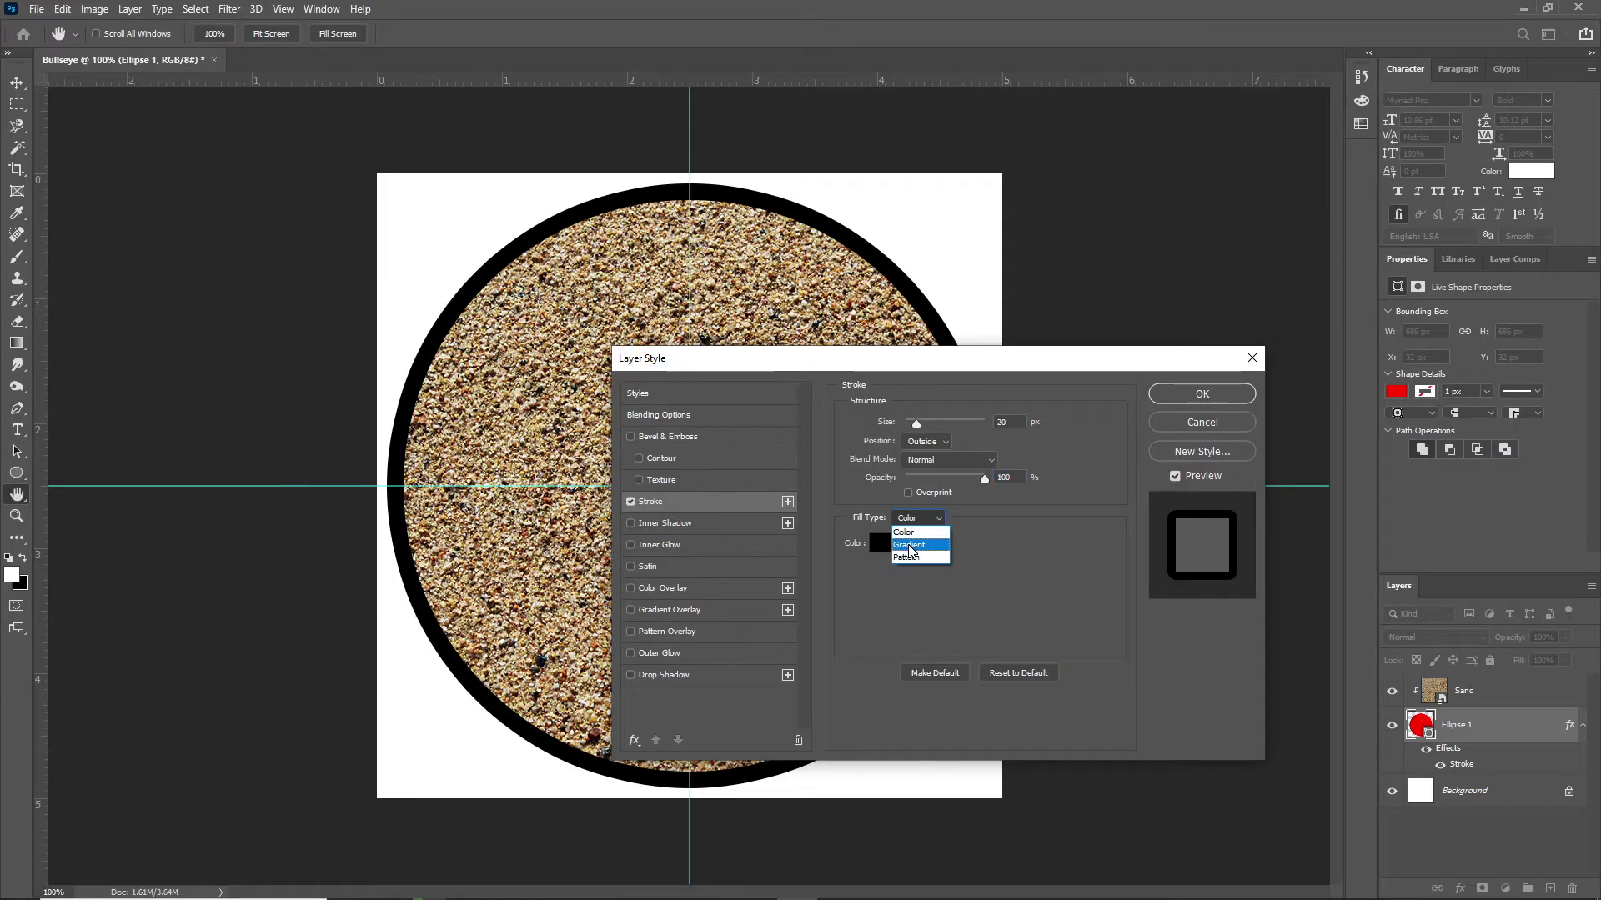
{"action": "left_click", "coordinate": [908, 544]}
{"action": "left_click", "coordinate": [917, 518]}
{"action": "left_click", "coordinate": [908, 554]}
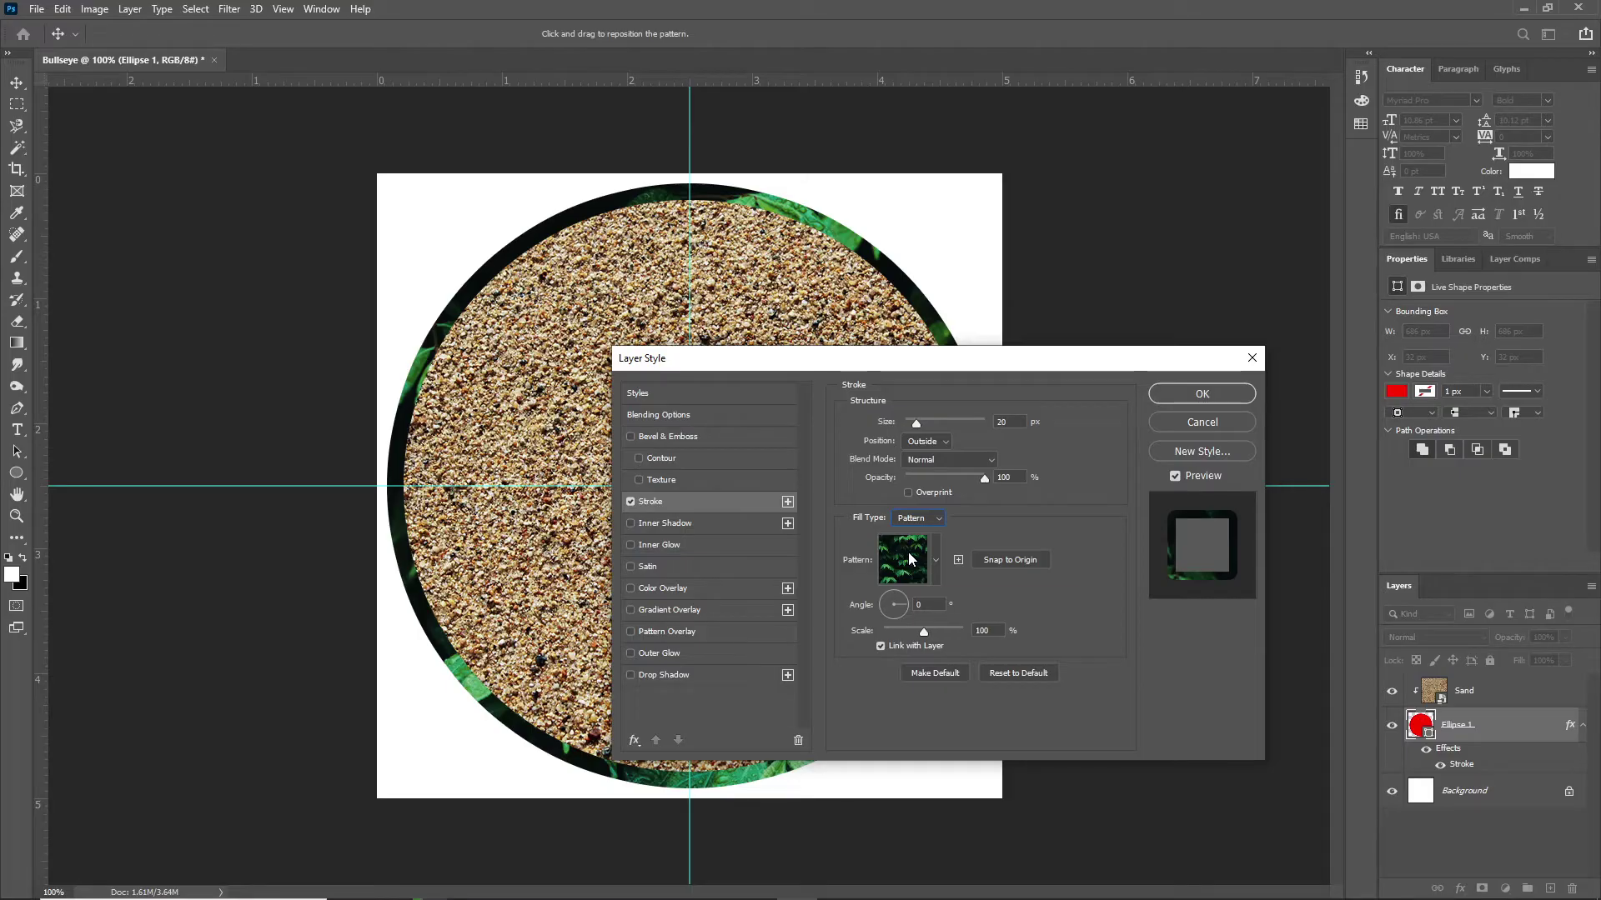
{"action": "left_click", "coordinate": [917, 518]}
{"action": "left_click", "coordinate": [914, 531]}
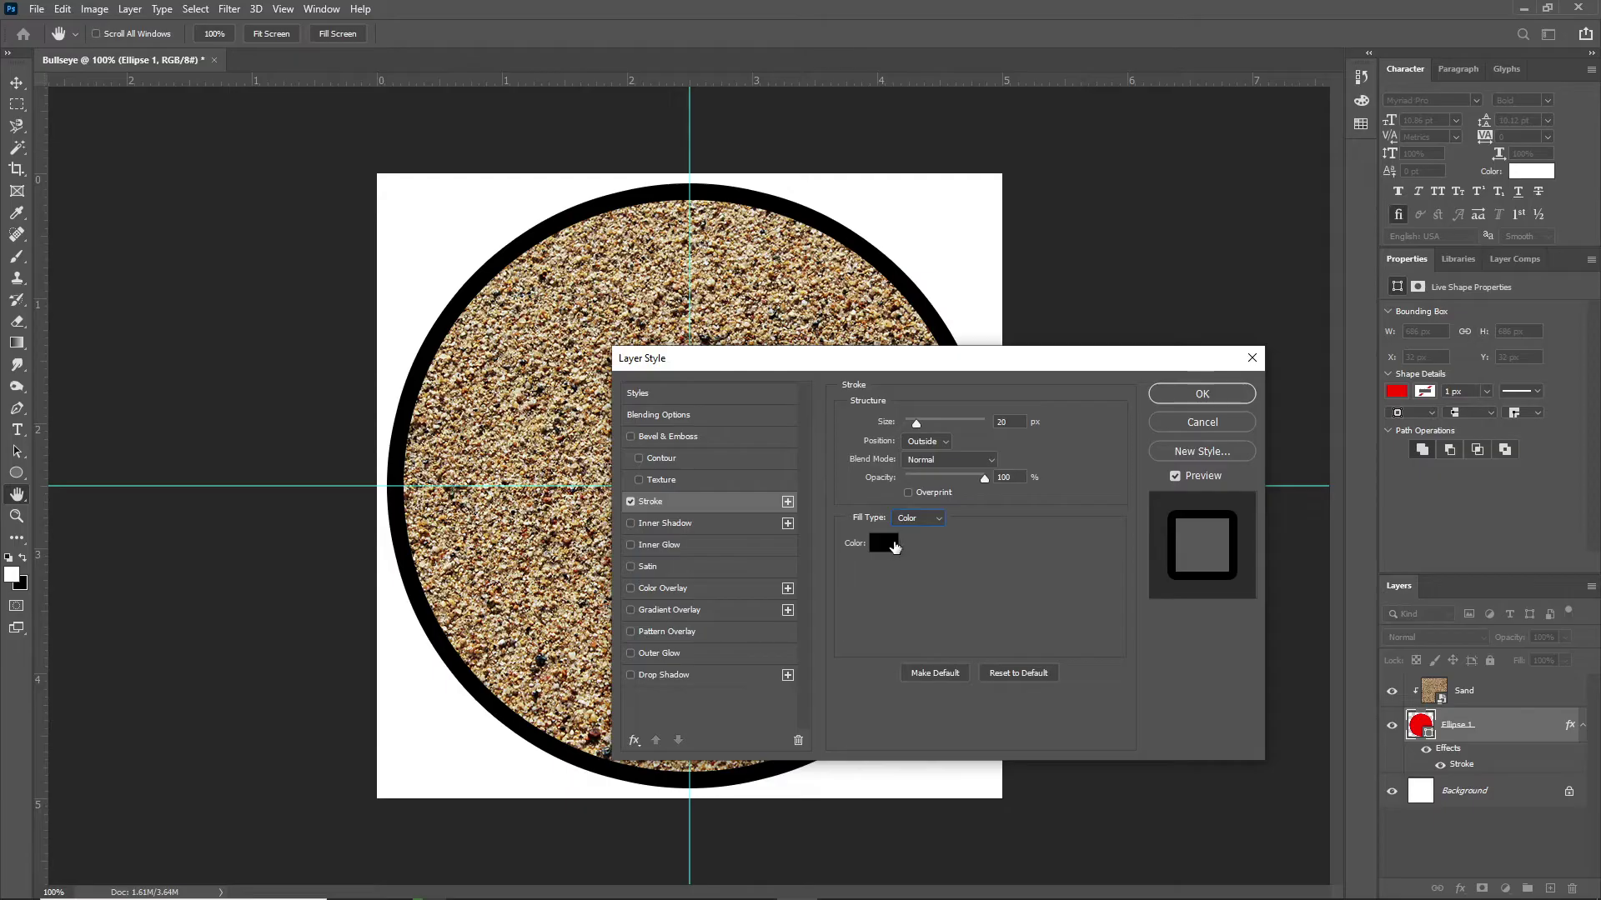
Try a dark red for the circle's stroke, and set the colour back to black, 000000.
{"action": "left_click", "coordinate": [885, 542]}
{"action": "left_click", "coordinate": [1296, 603]}
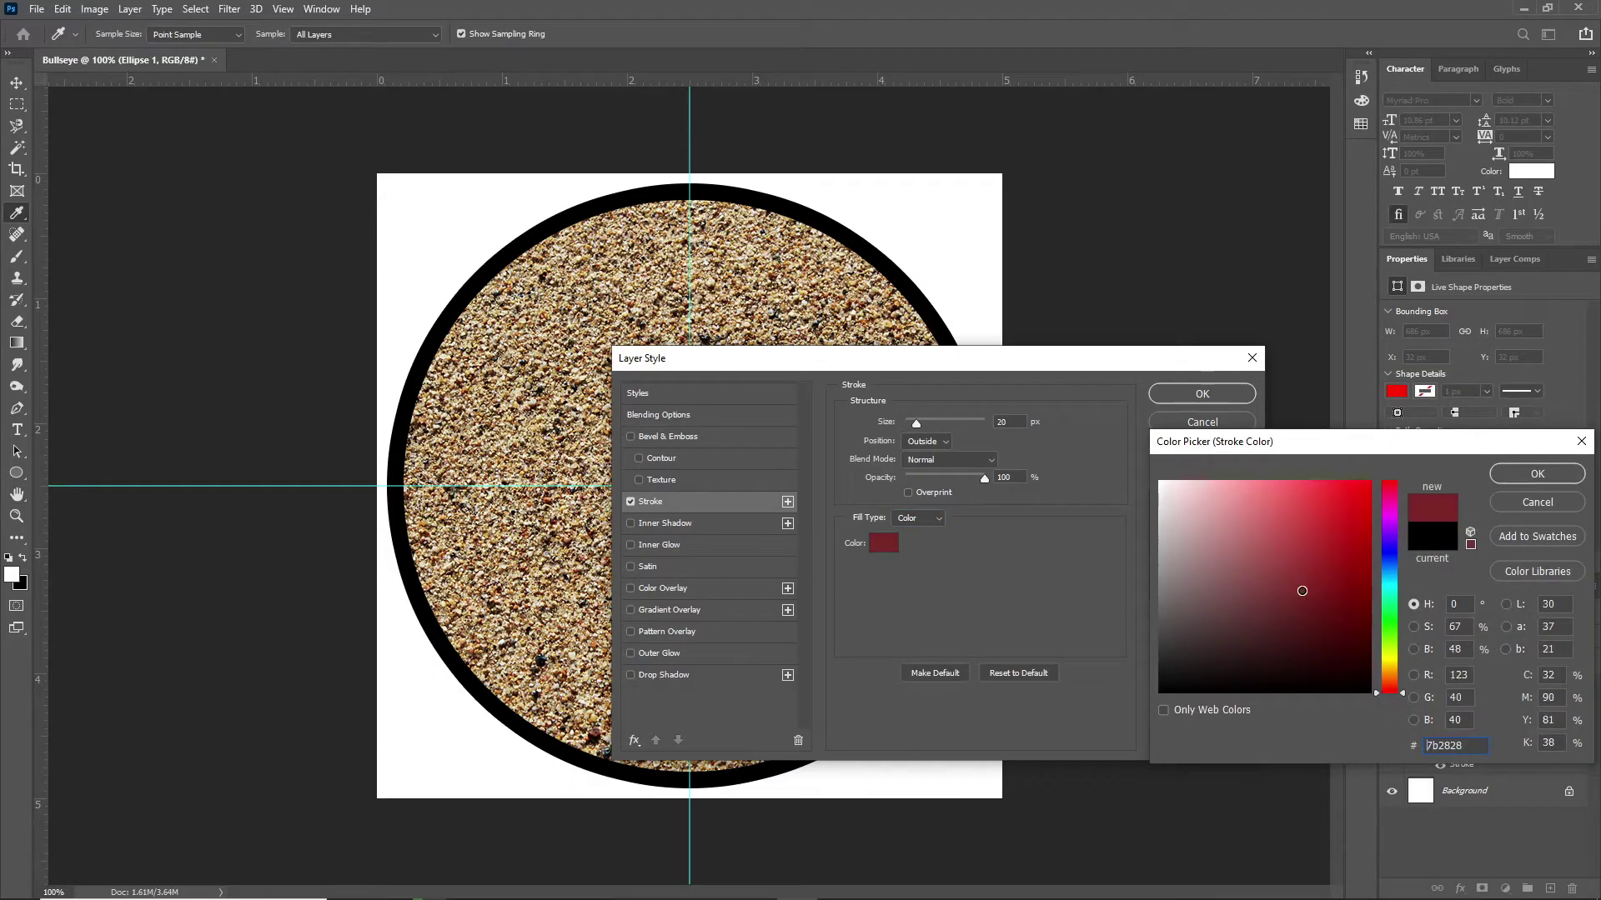
{"action": "type", "text": "ff0000"}
{"action": "mouse_move", "coordinate": [1271, 568]}
{"action": "left_mouse_down"}
{"action": "mouse_move", "coordinate": [1351, 650]}
{"action": "mouse_move", "coordinate": [1317, 696]}
{"action": "mouse_move", "coordinate": [1233, 647]}
{"action": "mouse_move", "coordinate": [1100, 712]}
{"action": "left_mouse_up"}
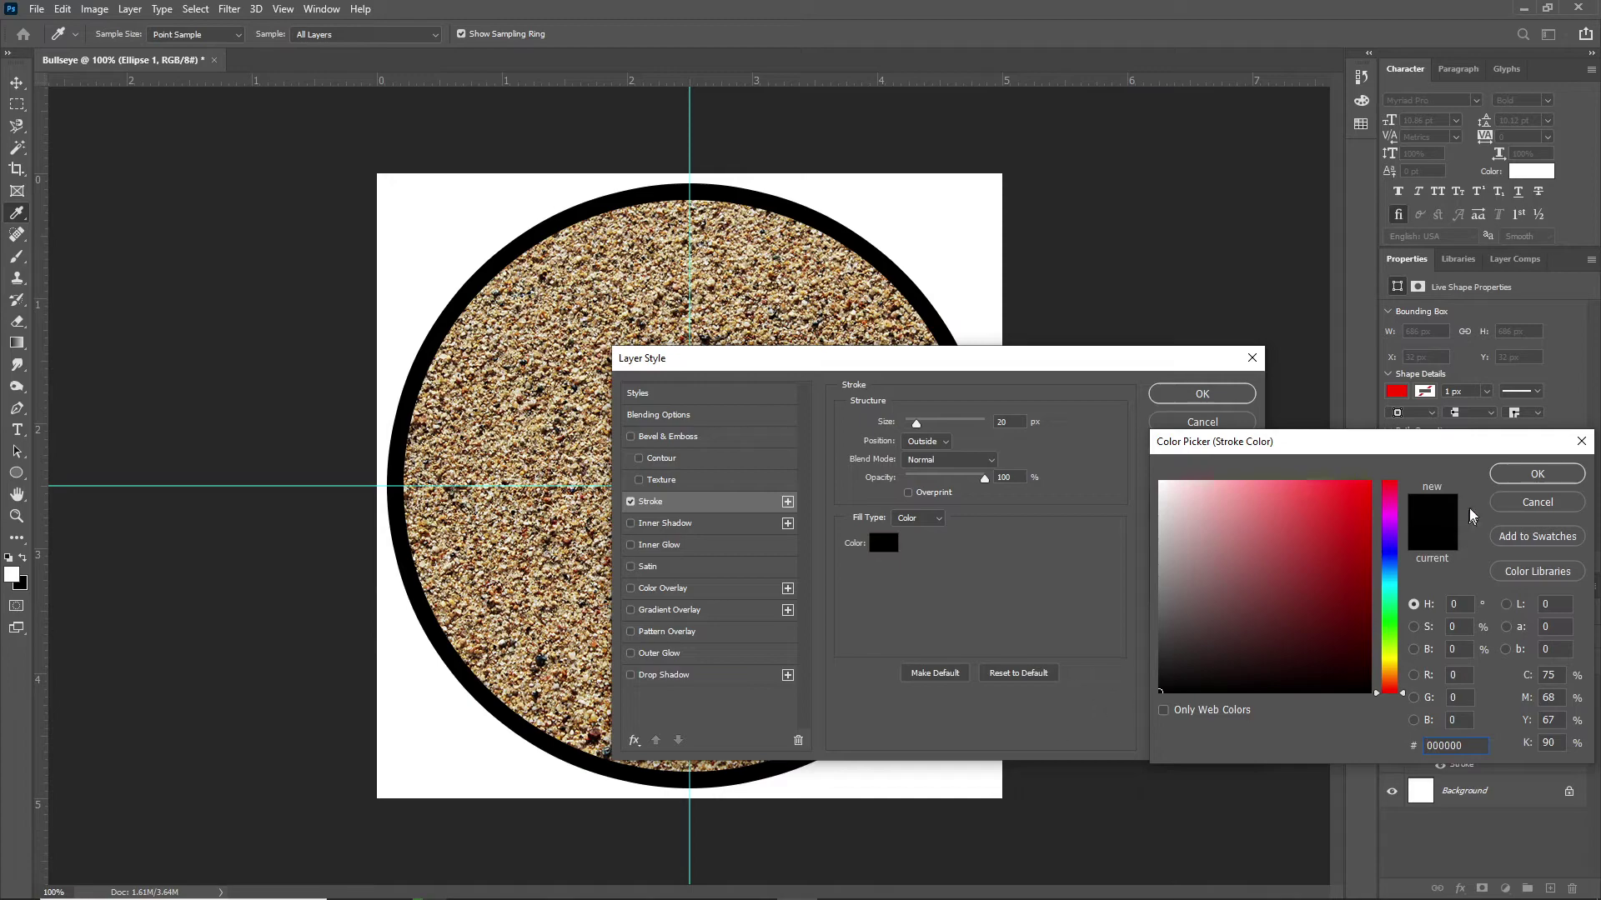
{"action": "left_click", "coordinate": [1509, 475]}
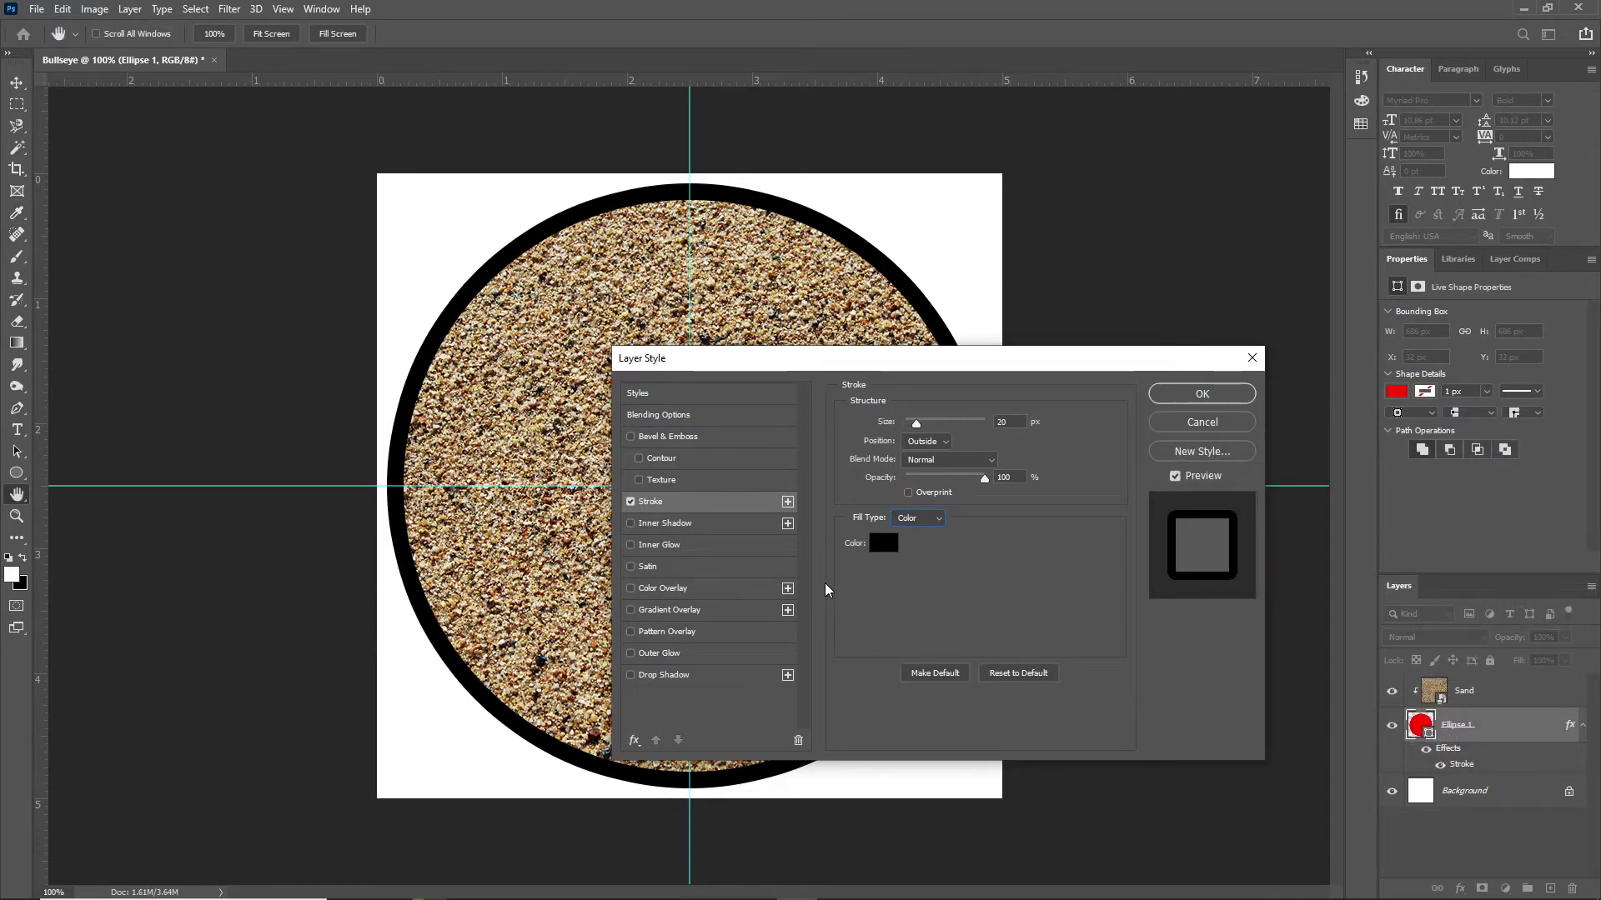
Add a second stroke effect to the circle and set the lower one's colour to white, ffffff.
{"action": "left_click", "coordinate": [788, 502]}
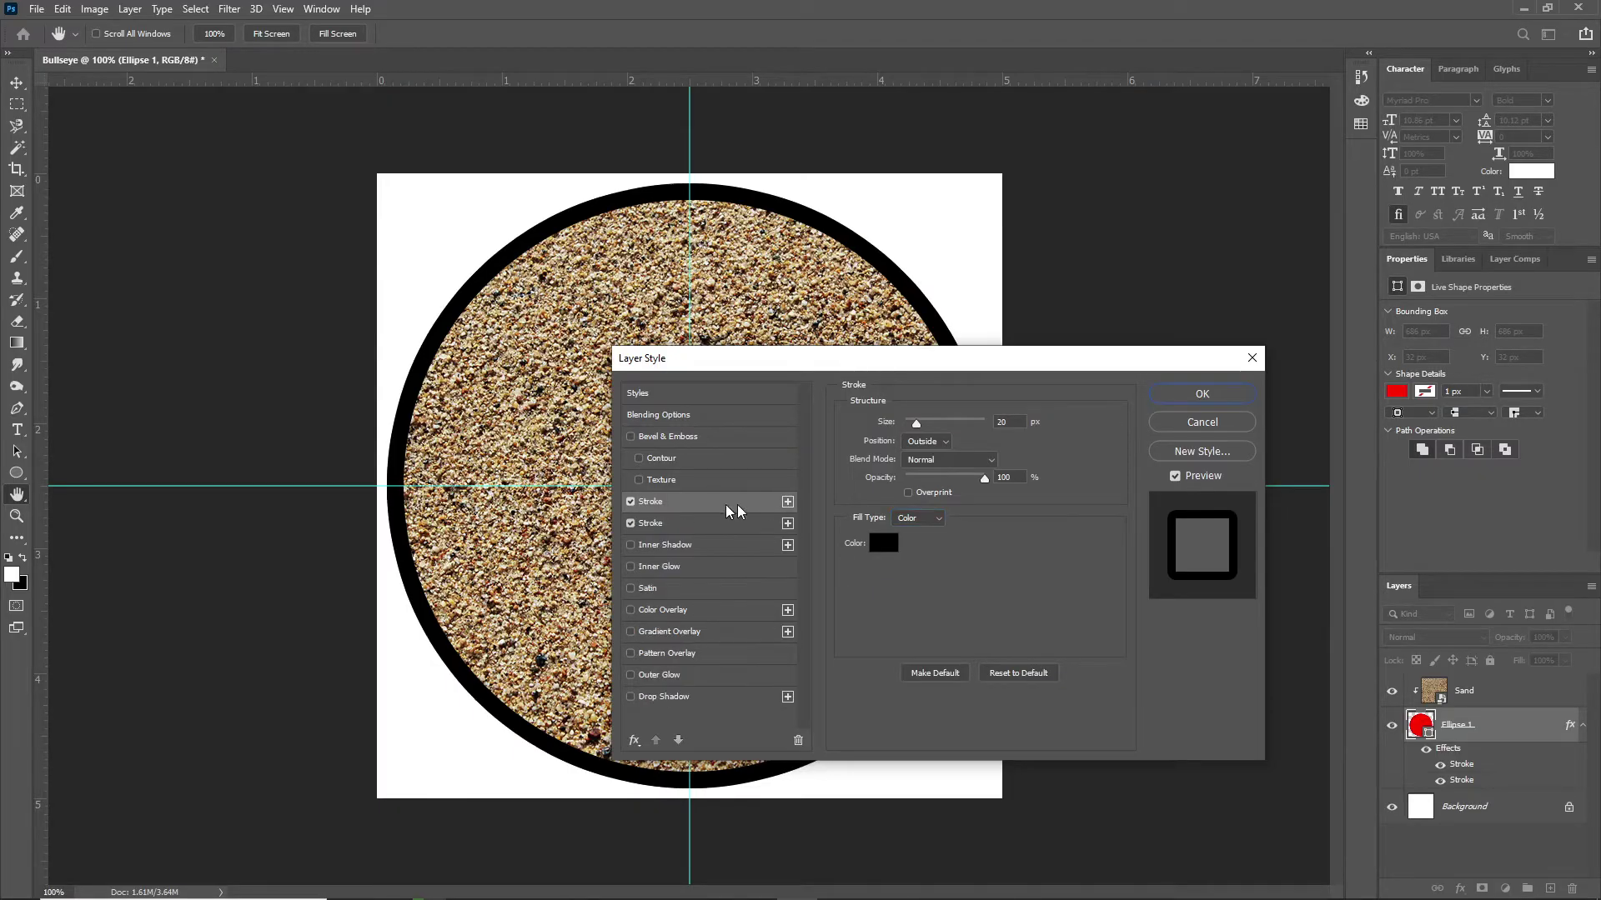
{"action": "left_click", "coordinate": [664, 523]}
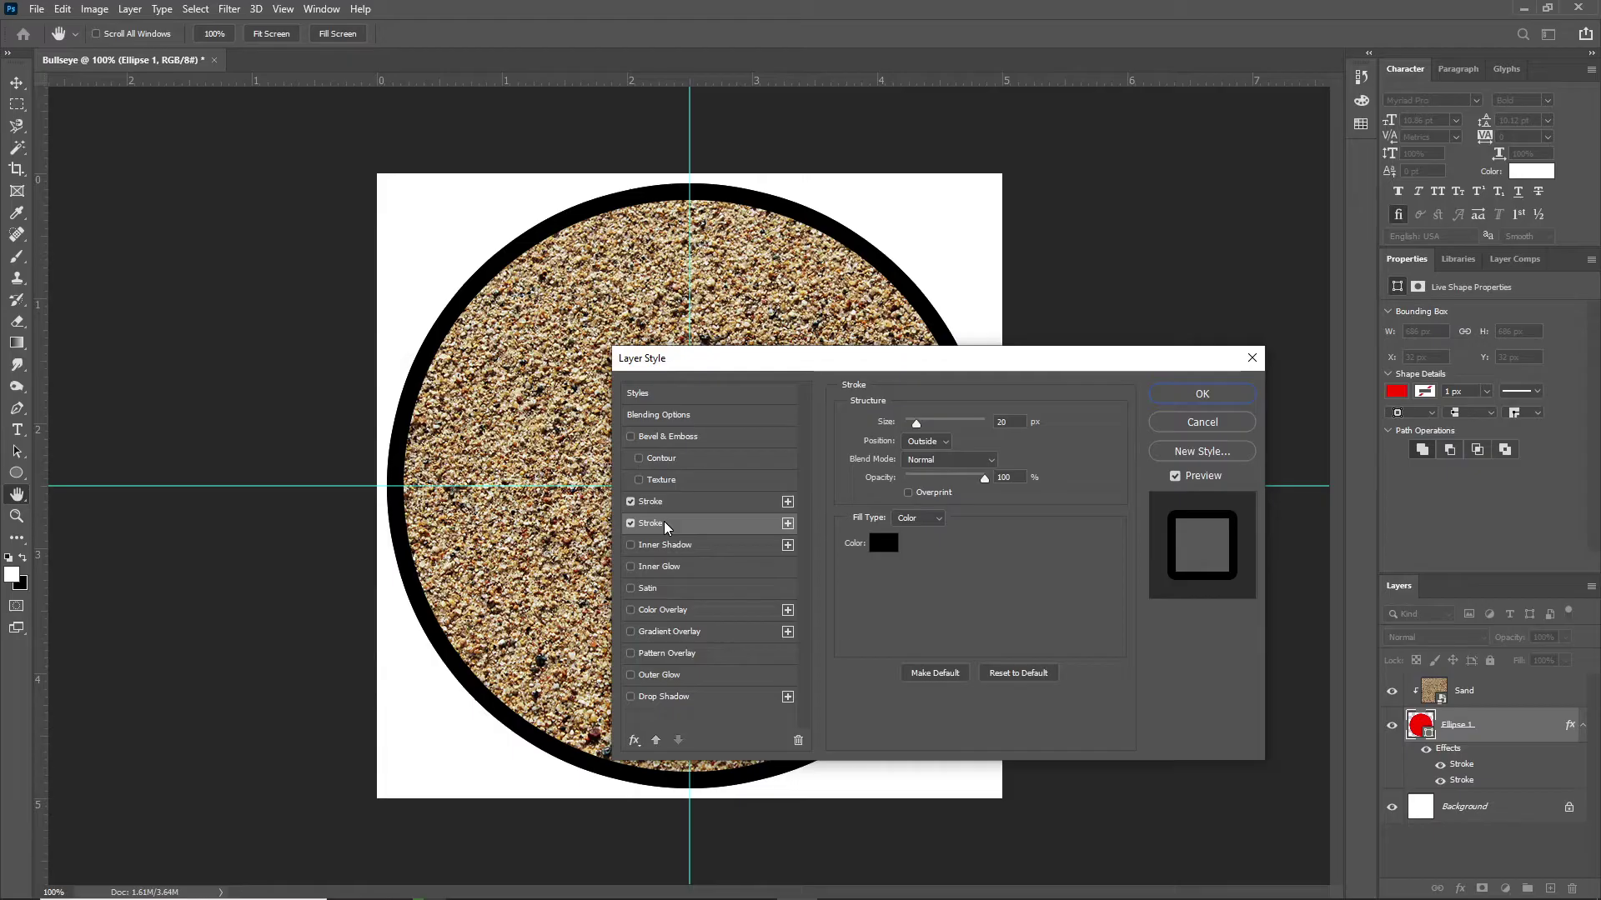
{"action": "left_click", "coordinate": [884, 543]}
{"action": "left_click", "coordinate": [1165, 488]}
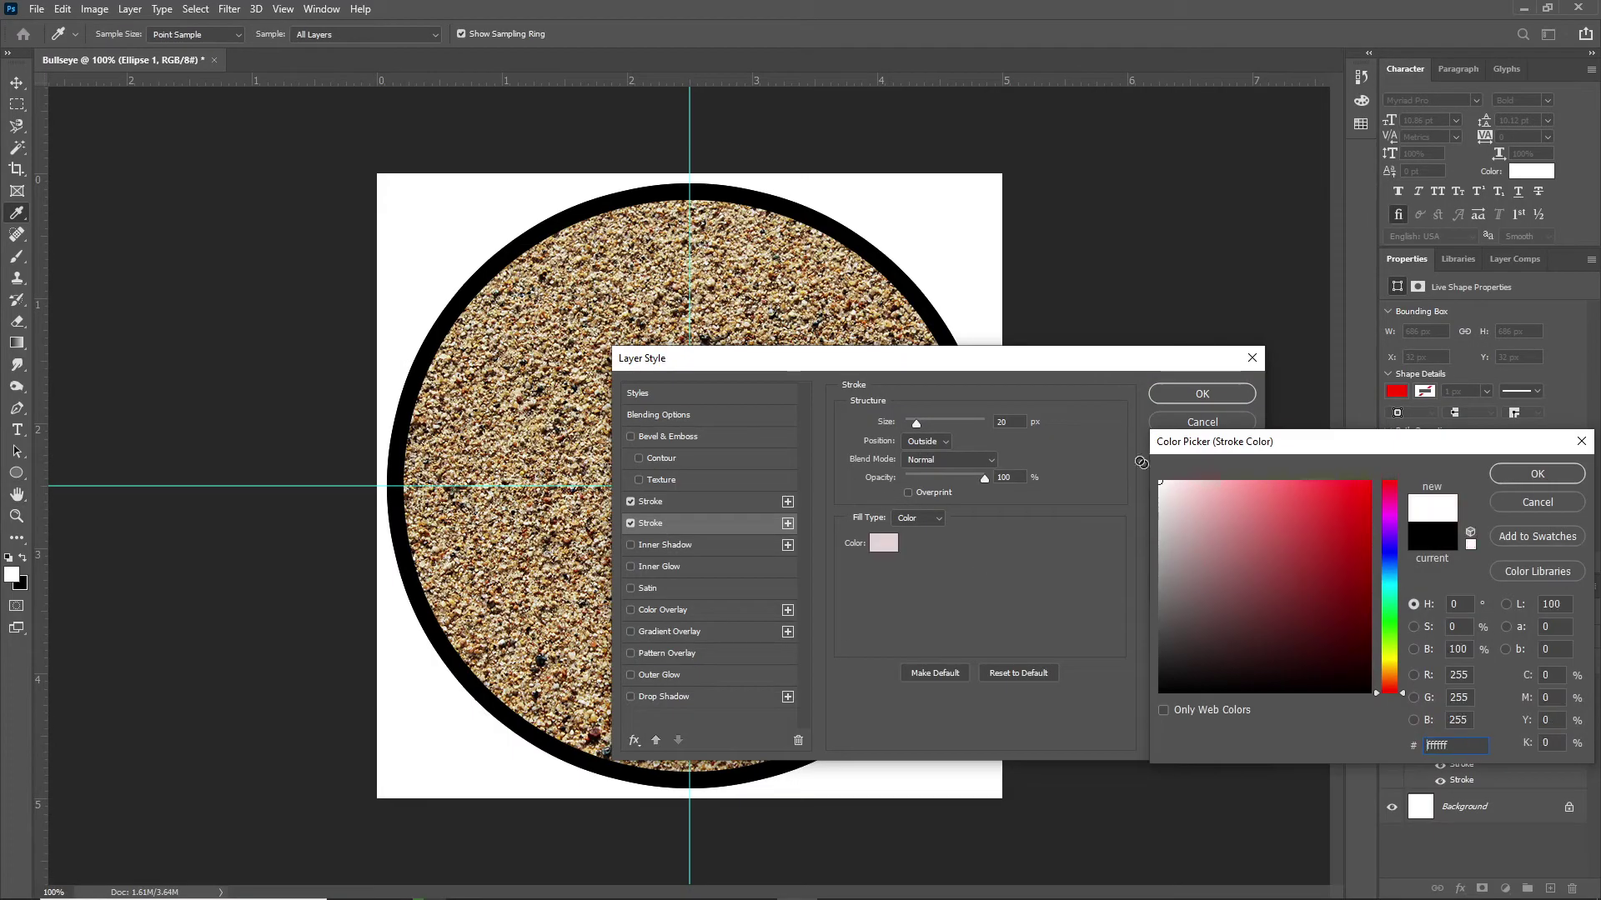
{"action": "left_click", "coordinate": [1537, 473]}
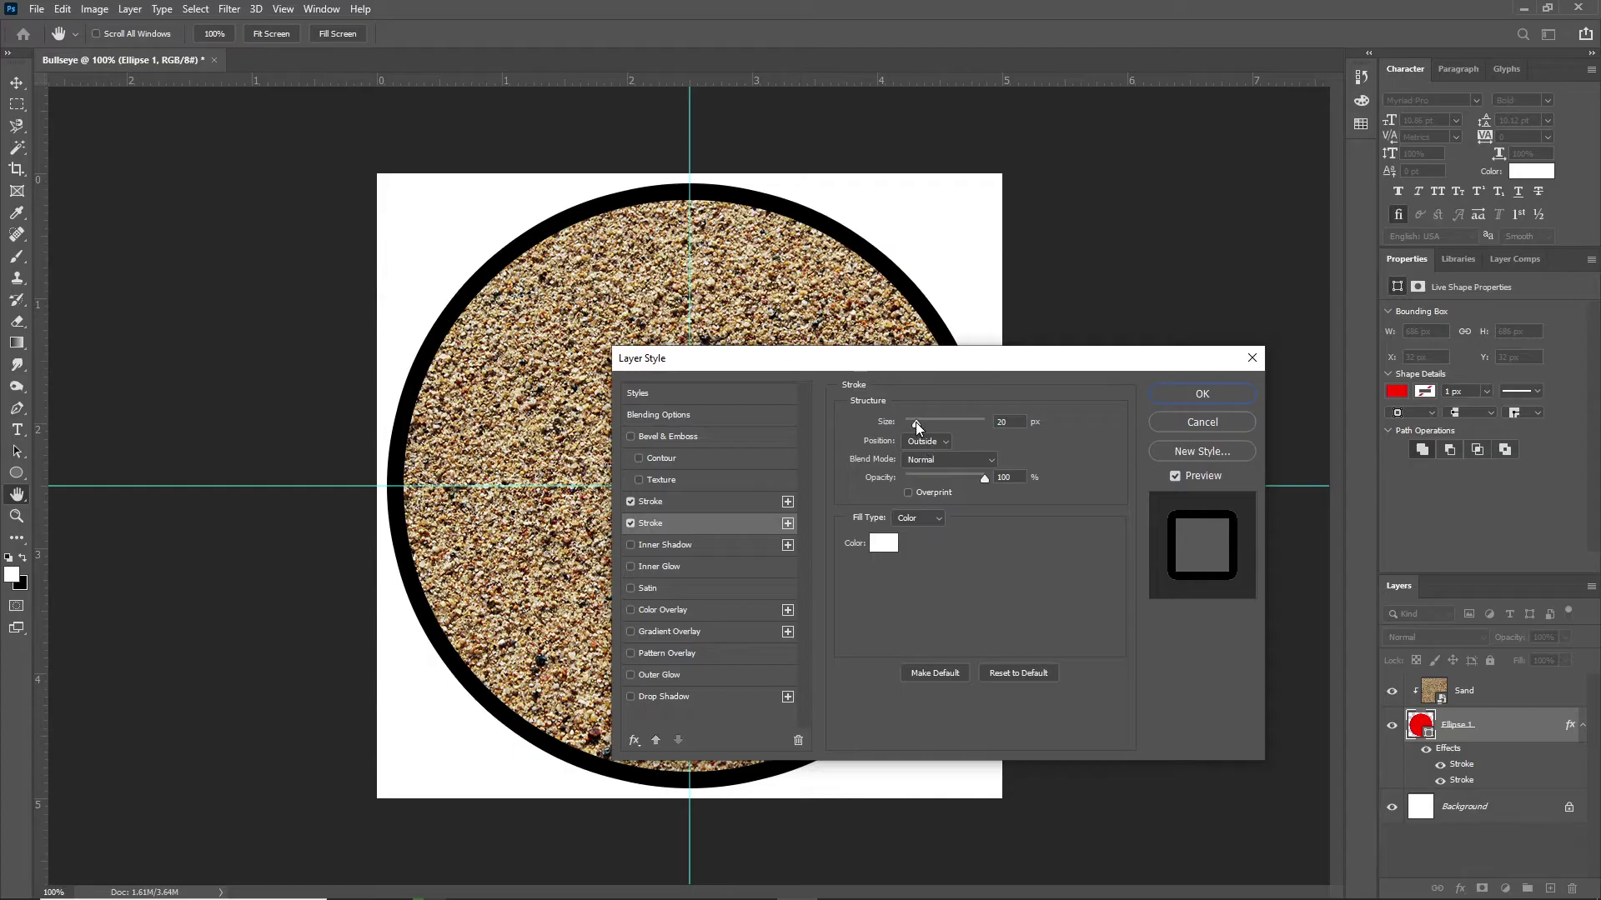
Position the white stroke Inside the circle's edge and reduce its size to 5 px.
{"action": "left_click_drag", "start_coordinate": [915, 422], "coordinate": [915, 423]}
{"action": "left_click", "coordinate": [923, 442]}
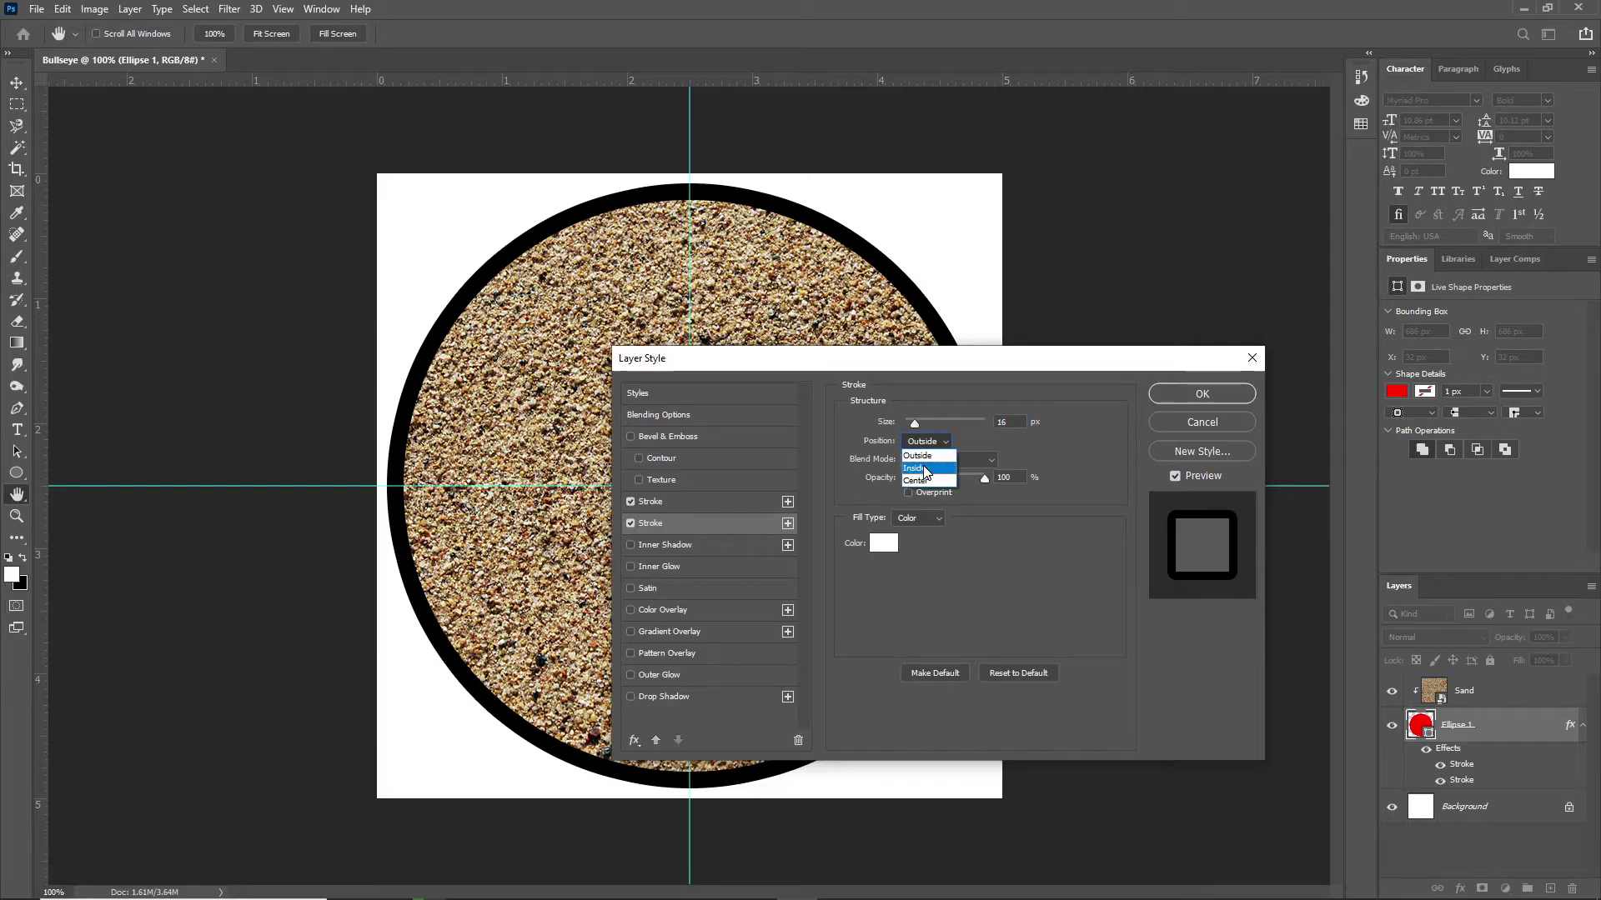
{"action": "left_click", "coordinate": [924, 469]}
{"action": "left_click_drag", "start_coordinate": [918, 423], "coordinate": [909, 423]}
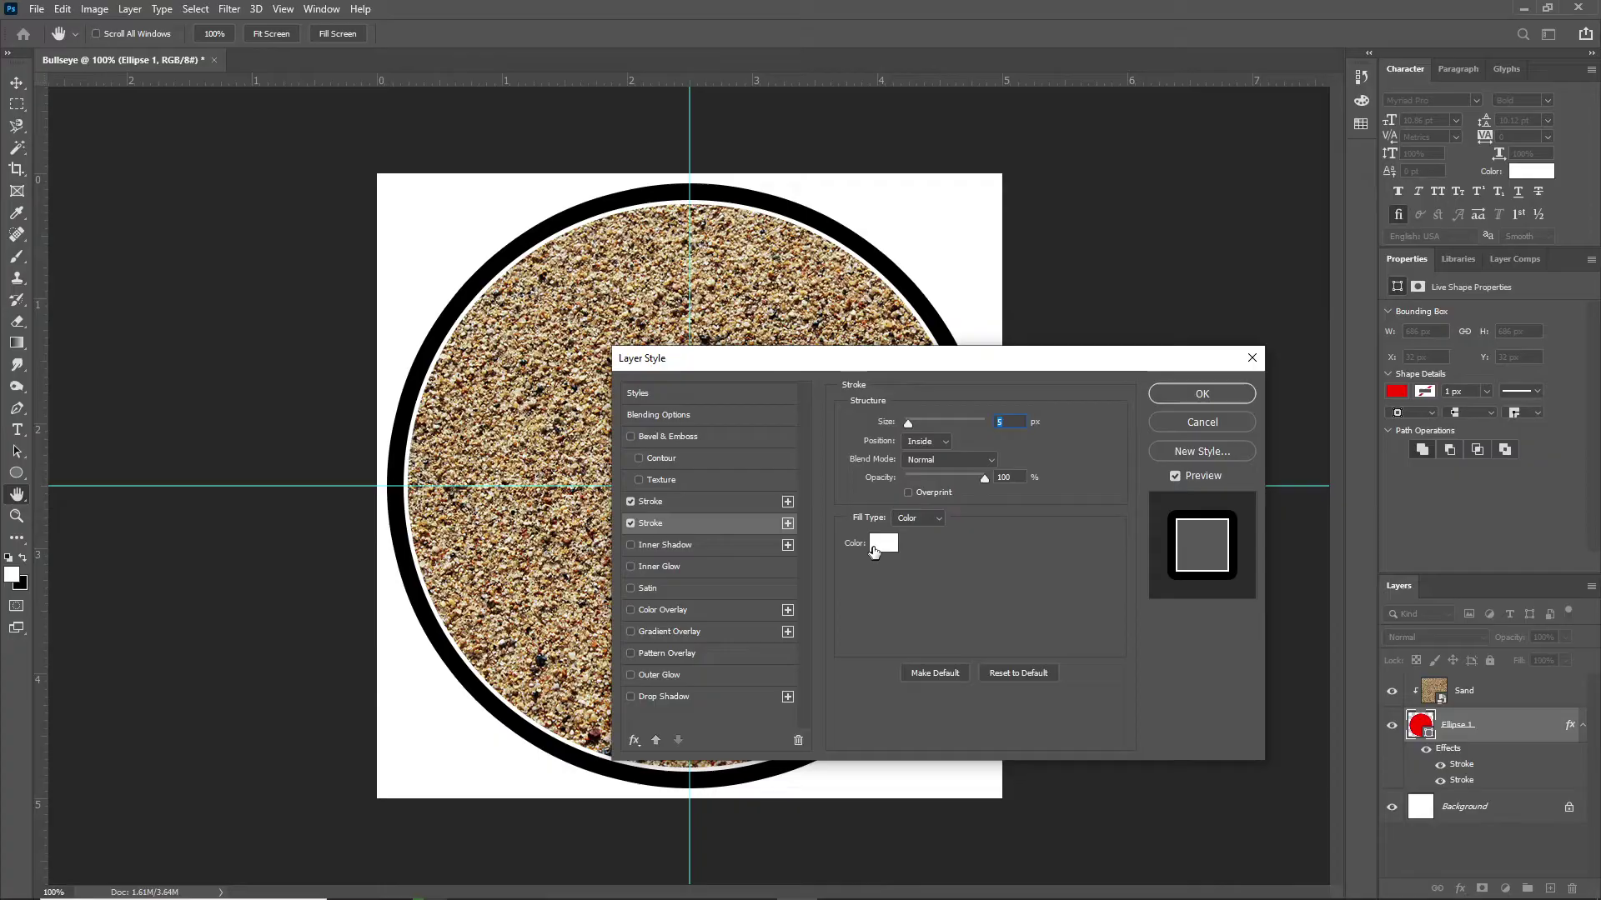
Set the white inside stroke's size to 8 px and add a Bevel & Emboss effect to the circle.
{"action": "left_click_drag", "start_coordinate": [910, 426], "coordinate": [912, 423]}
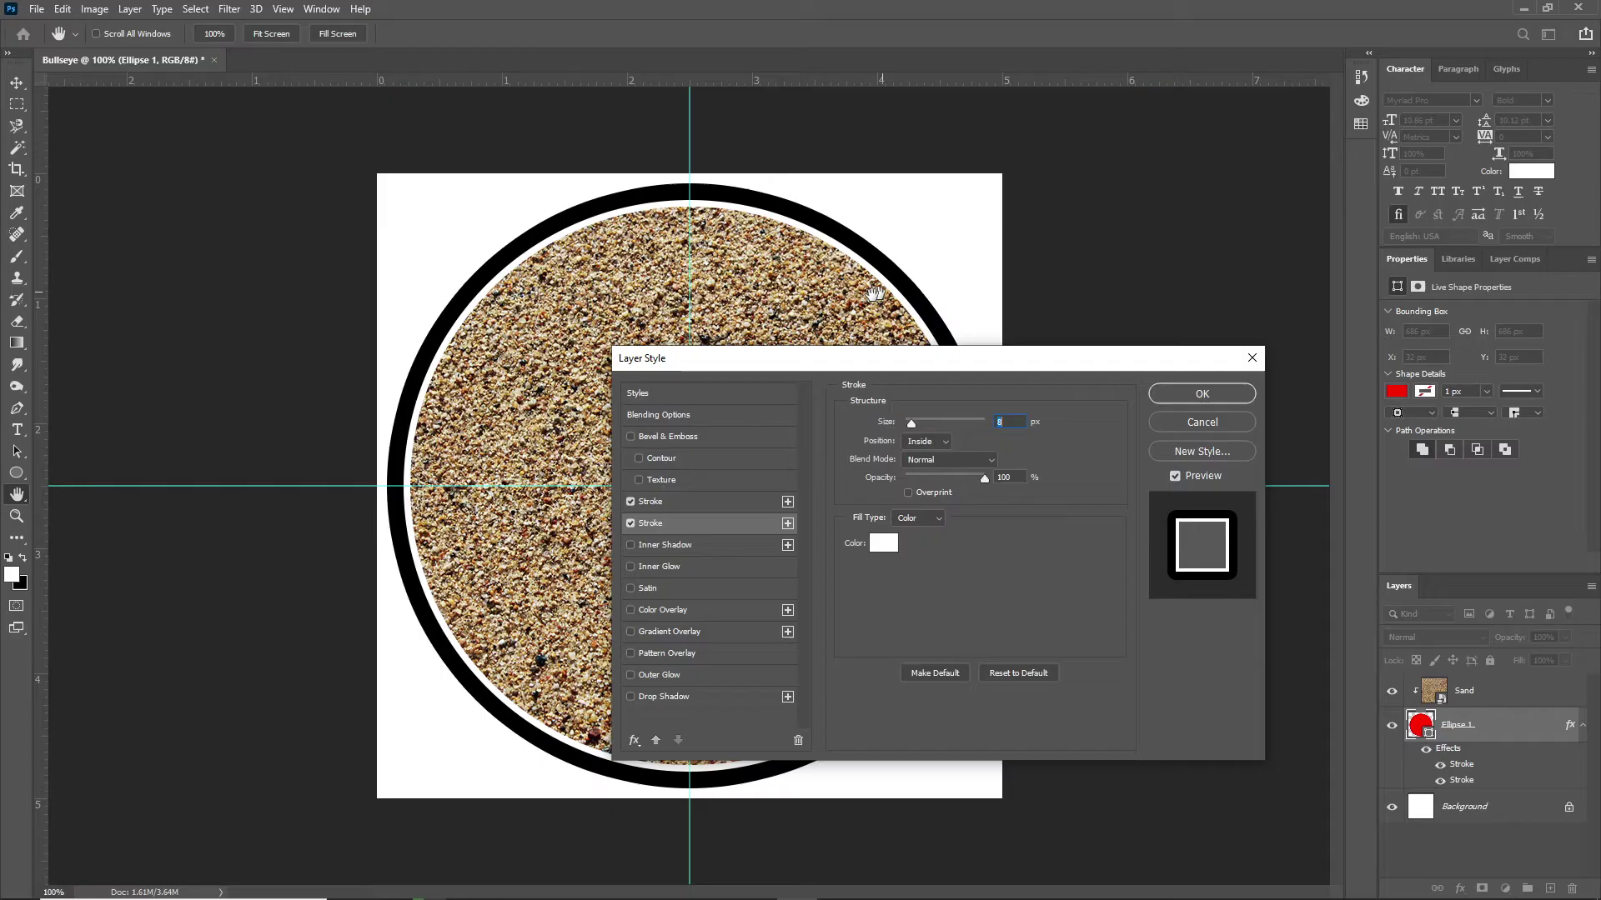
{"action": "left_click", "coordinate": [630, 436]}
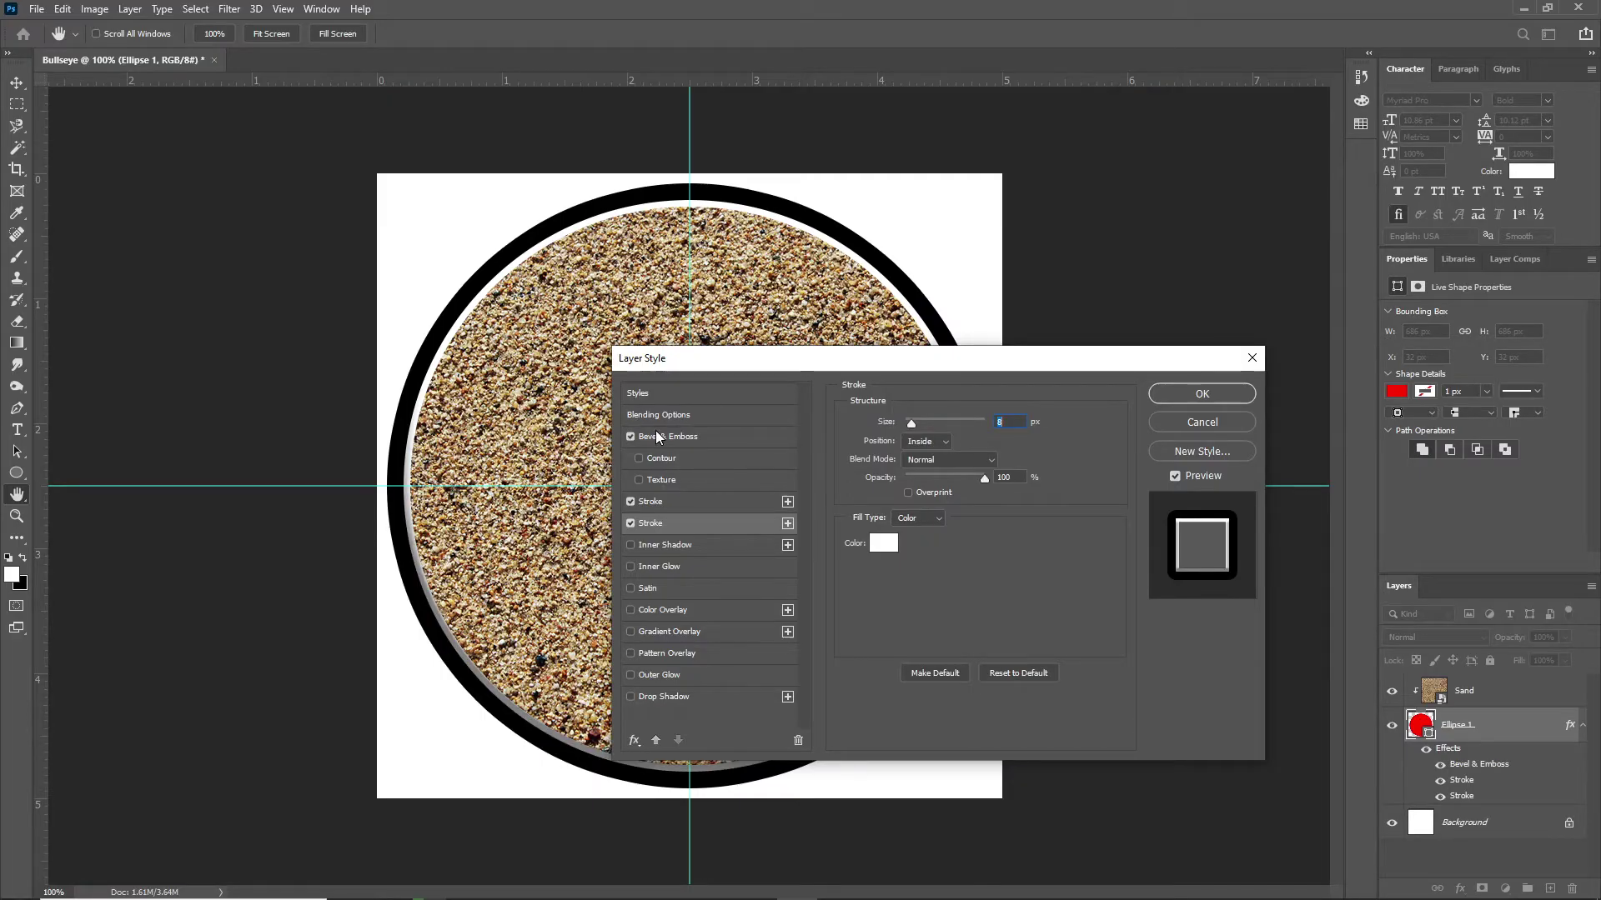
{"action": "left_click", "coordinate": [657, 437]}
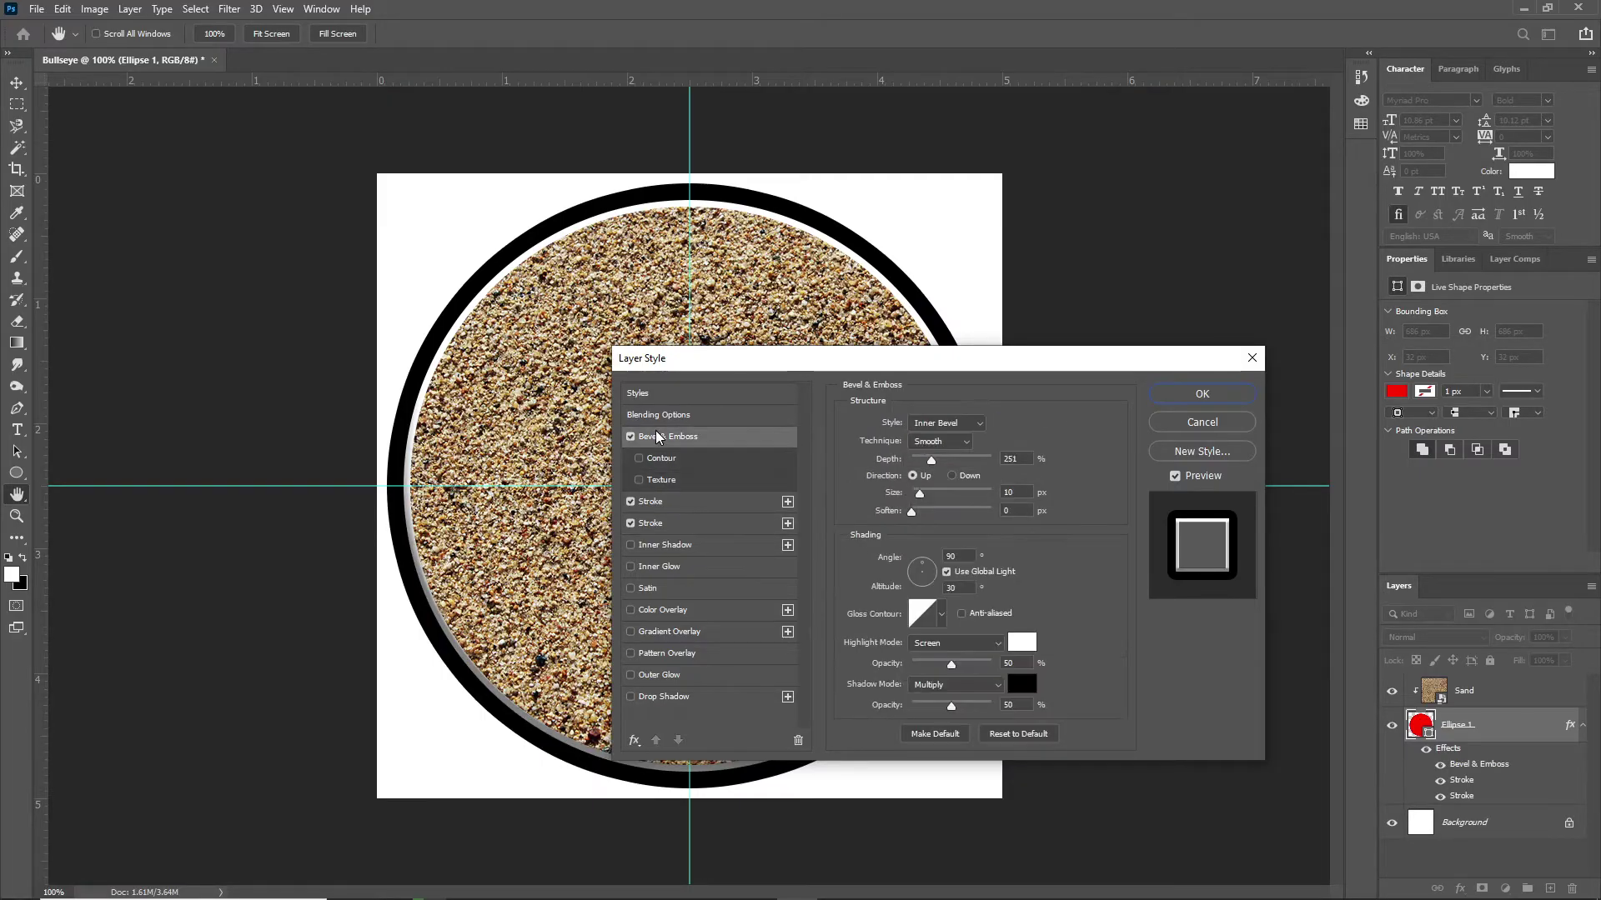
Try the Outer Bevel style, return to Inner Bevel, set the bevel's size to 29 px and apply the layer style.
{"action": "left_click", "coordinate": [932, 430]}
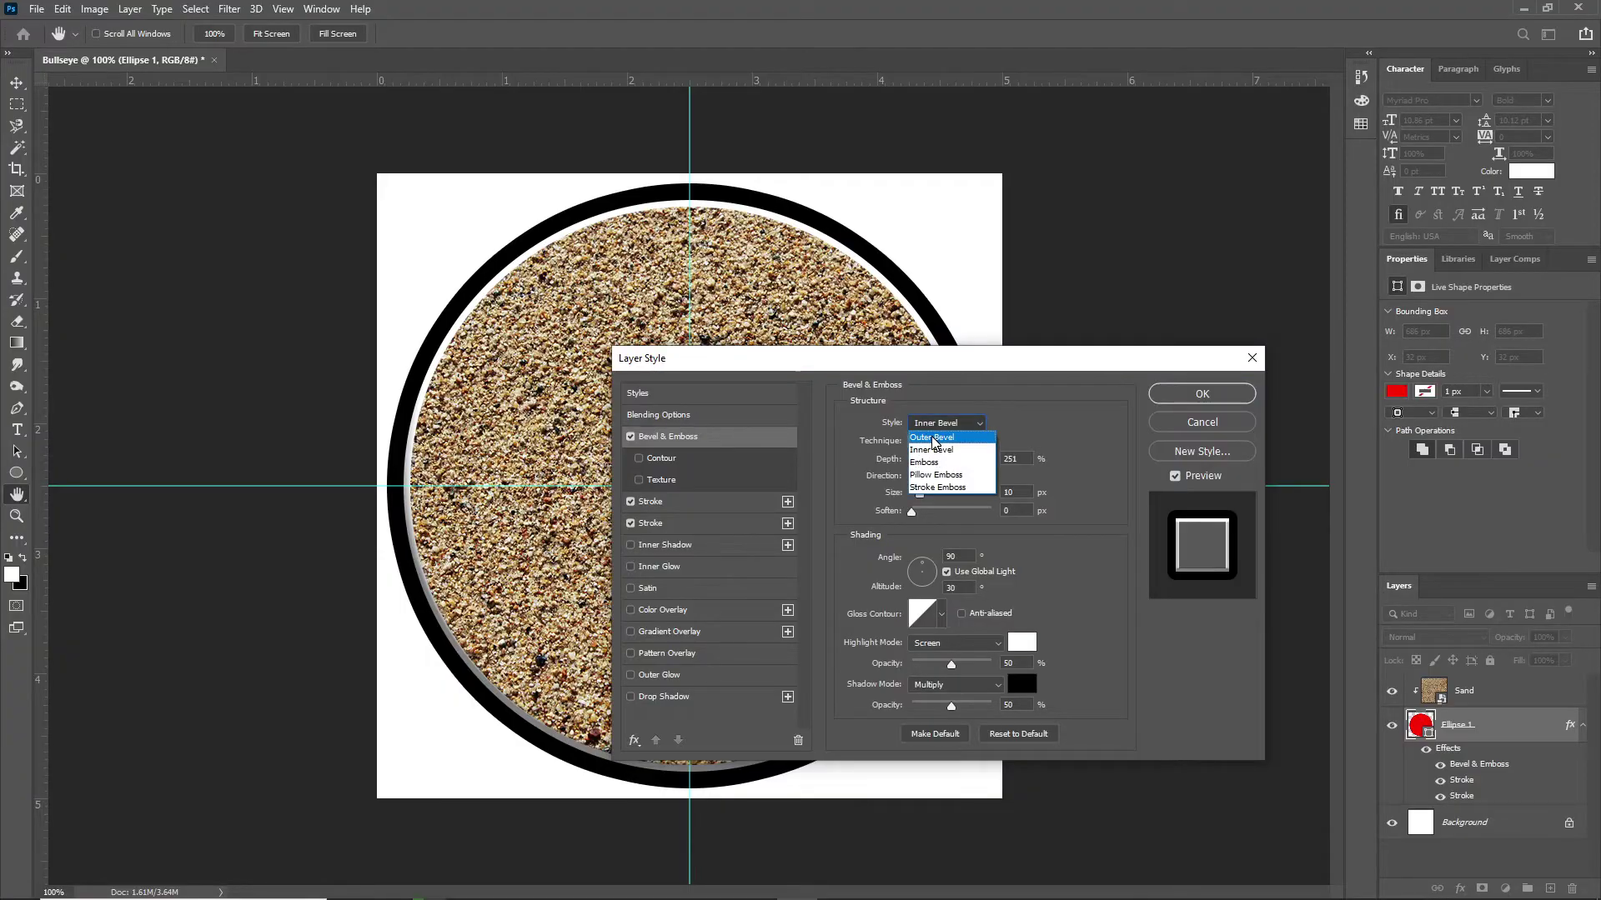
{"action": "left_click", "coordinate": [934, 424]}
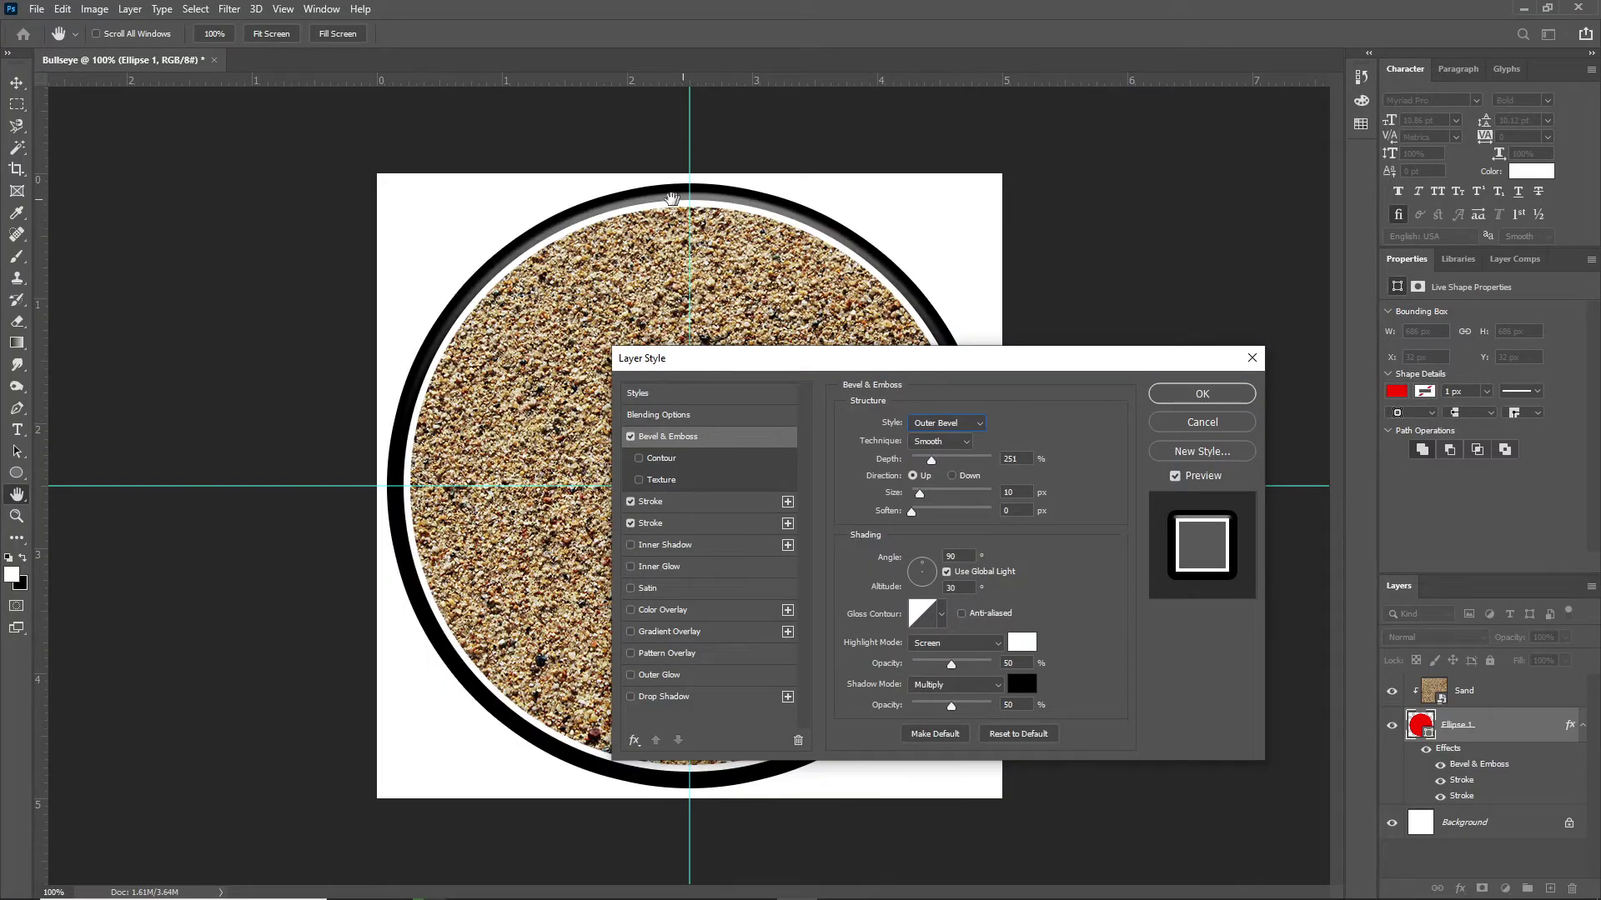
{"action": "left_click", "coordinate": [942, 423]}
{"action": "left_click", "coordinate": [942, 451]}
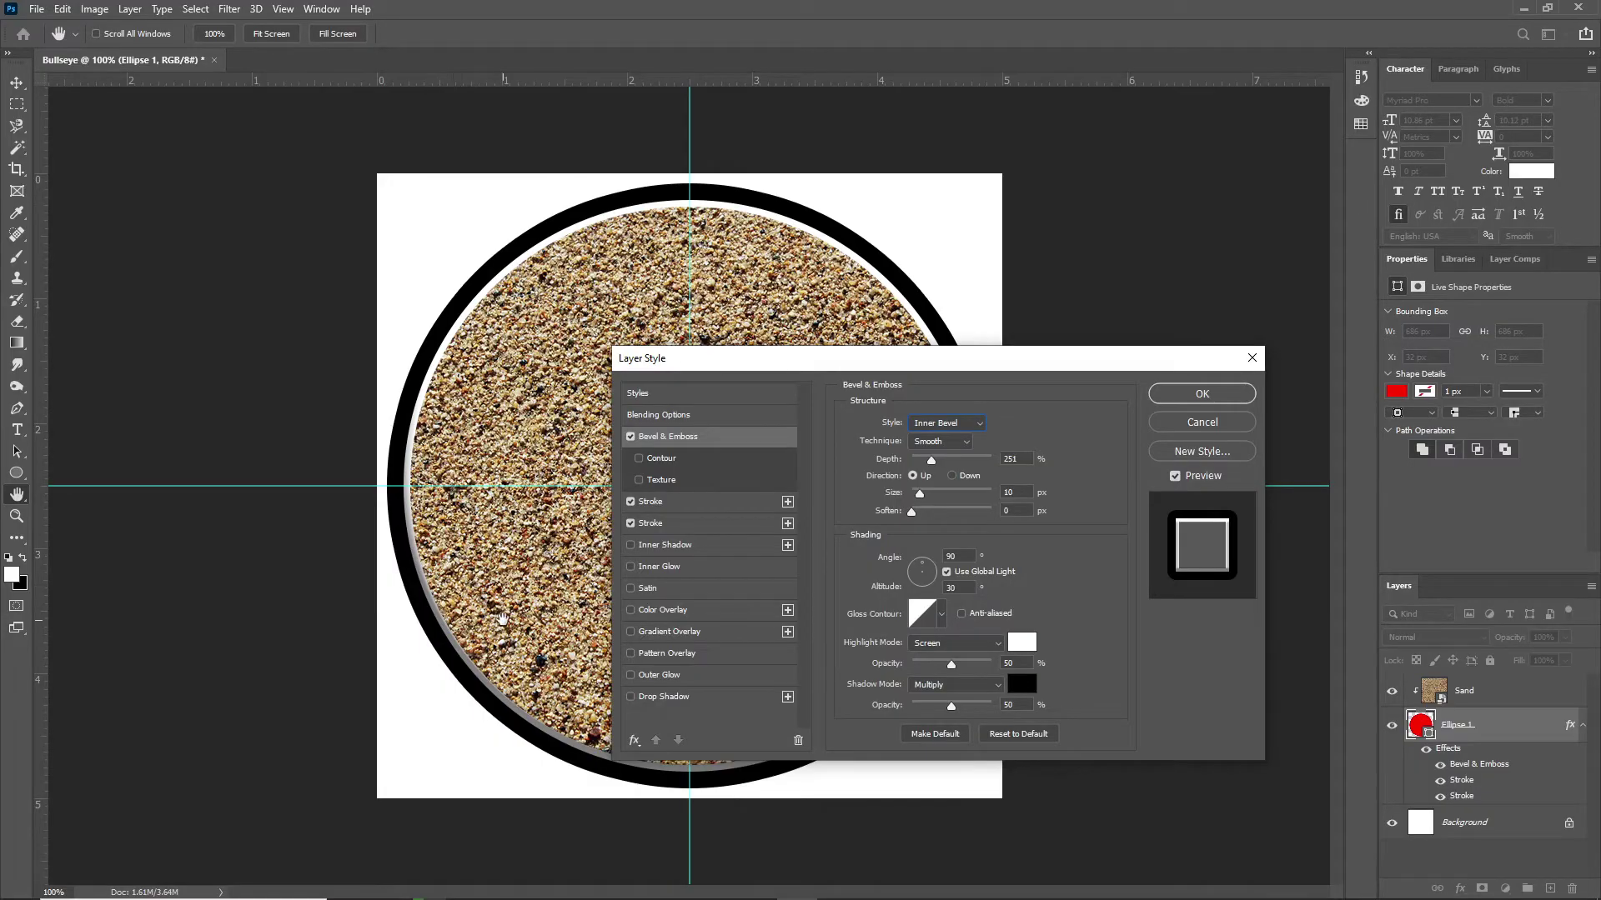
{"action": "left_click_drag", "start_coordinate": [917, 493], "coordinate": [927, 494]}
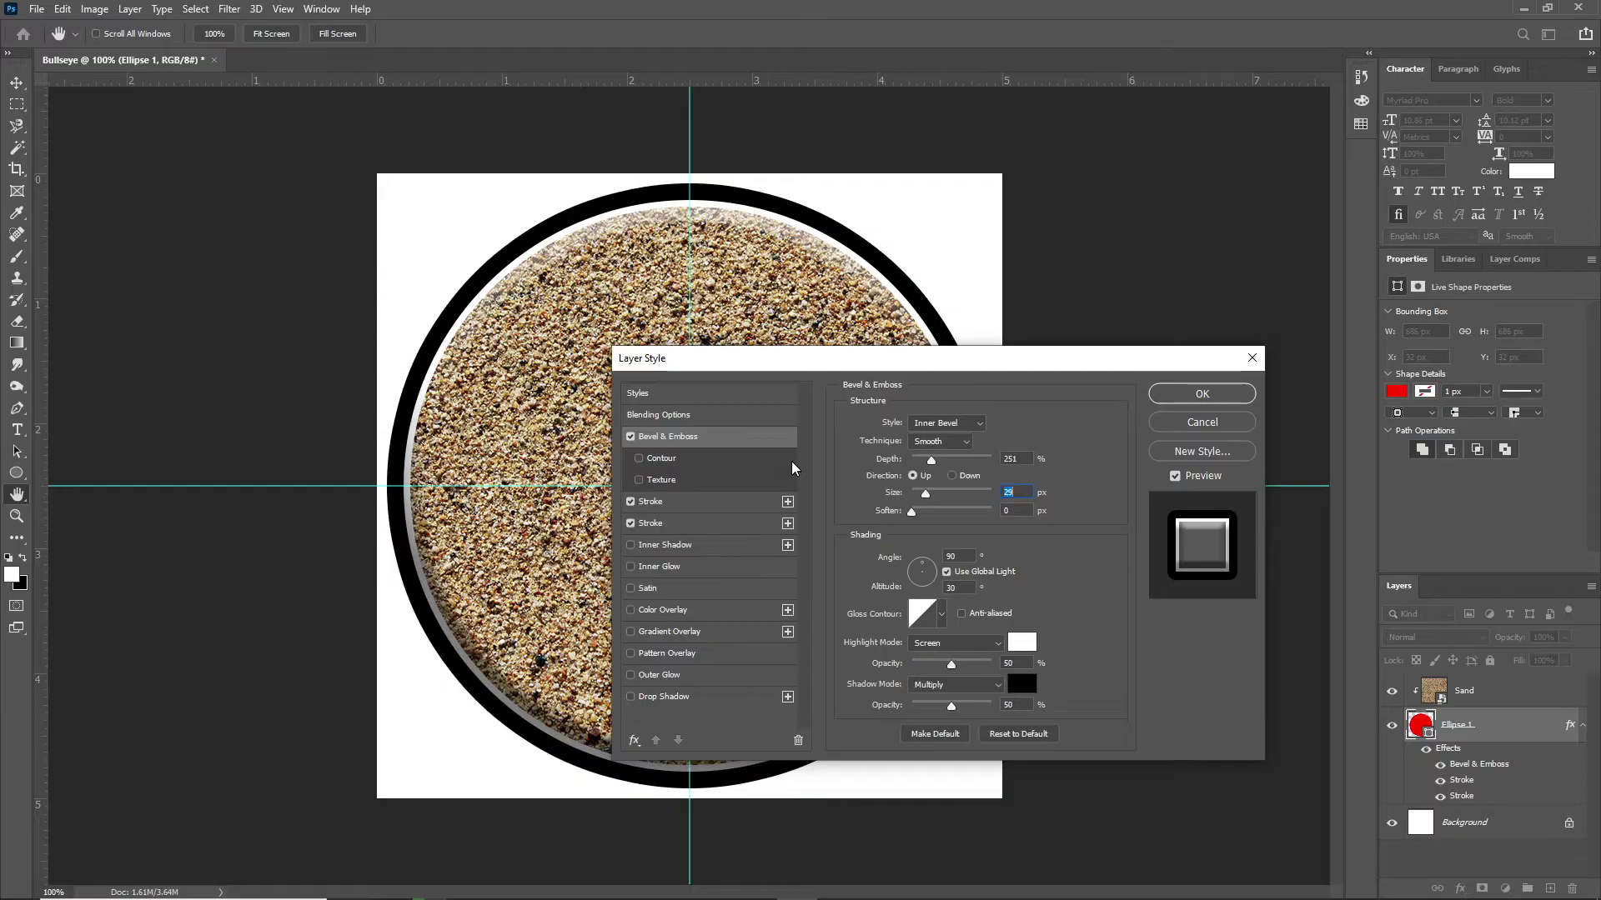
{"action": "left_click", "coordinate": [1179, 394]}
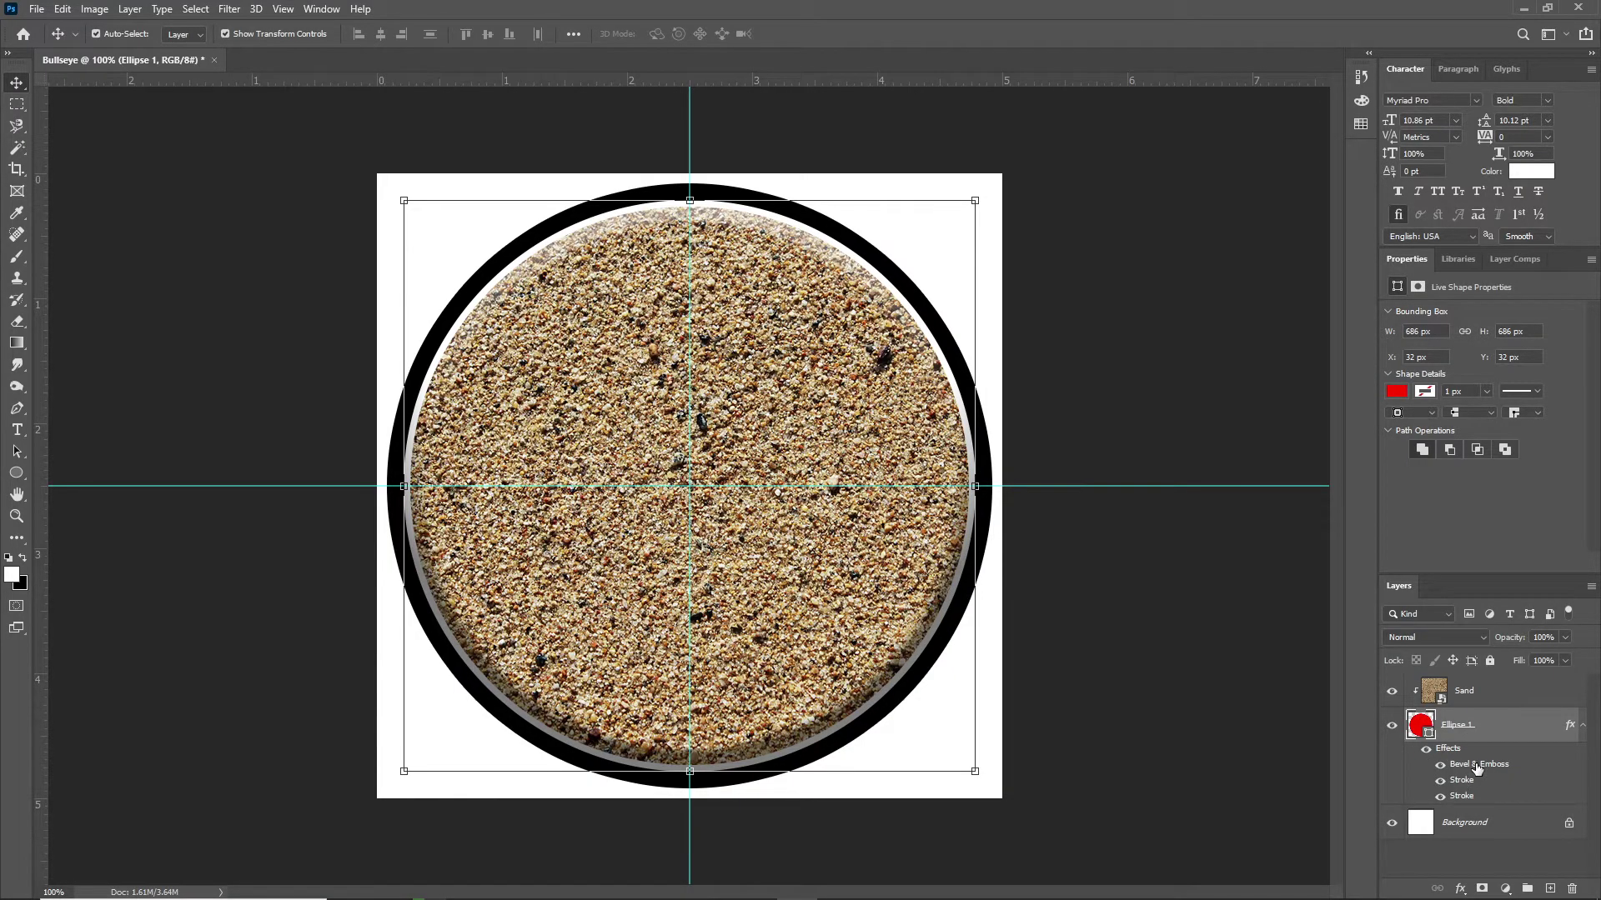
Toggle the visibility of the circle's stroke effects and hide its Bevel & Emboss effect.
{"action": "left_click", "coordinate": [1440, 780]}
{"action": "left_click", "coordinate": [1440, 797]}
{"action": "left_click", "coordinate": [1441, 797]}
{"action": "left_click", "coordinate": [1440, 765]}
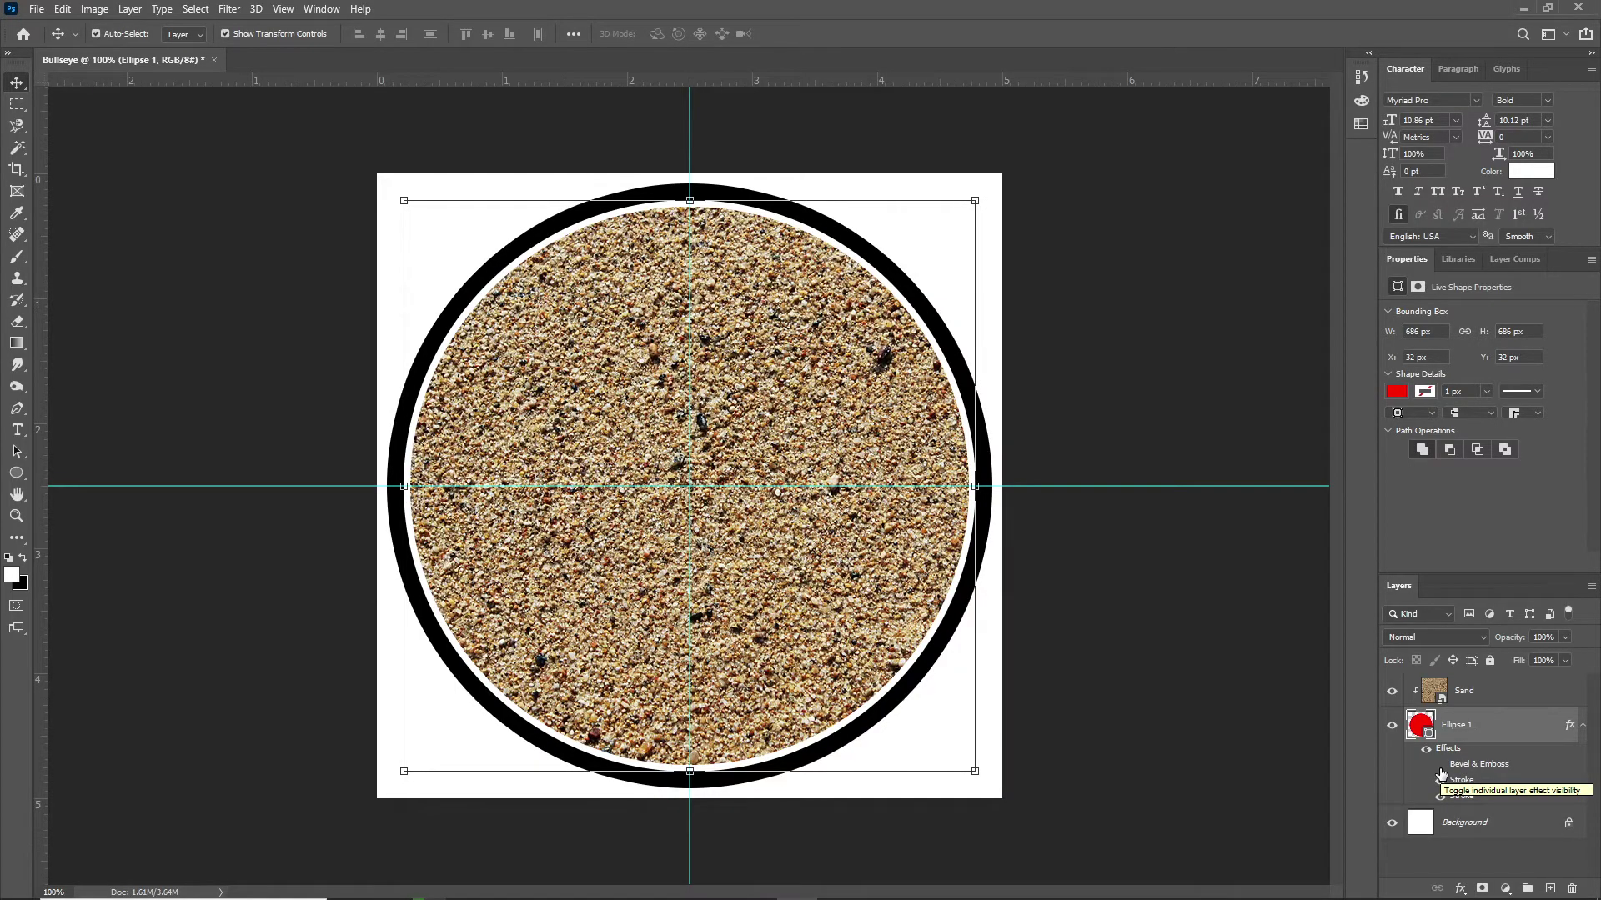
Draw a white circle about 550 px (3.667 in) wide above the Sand layer, centred on the guides' intersection, with the Ellipse tool.
{"action": "left_click", "coordinate": [1506, 697]}
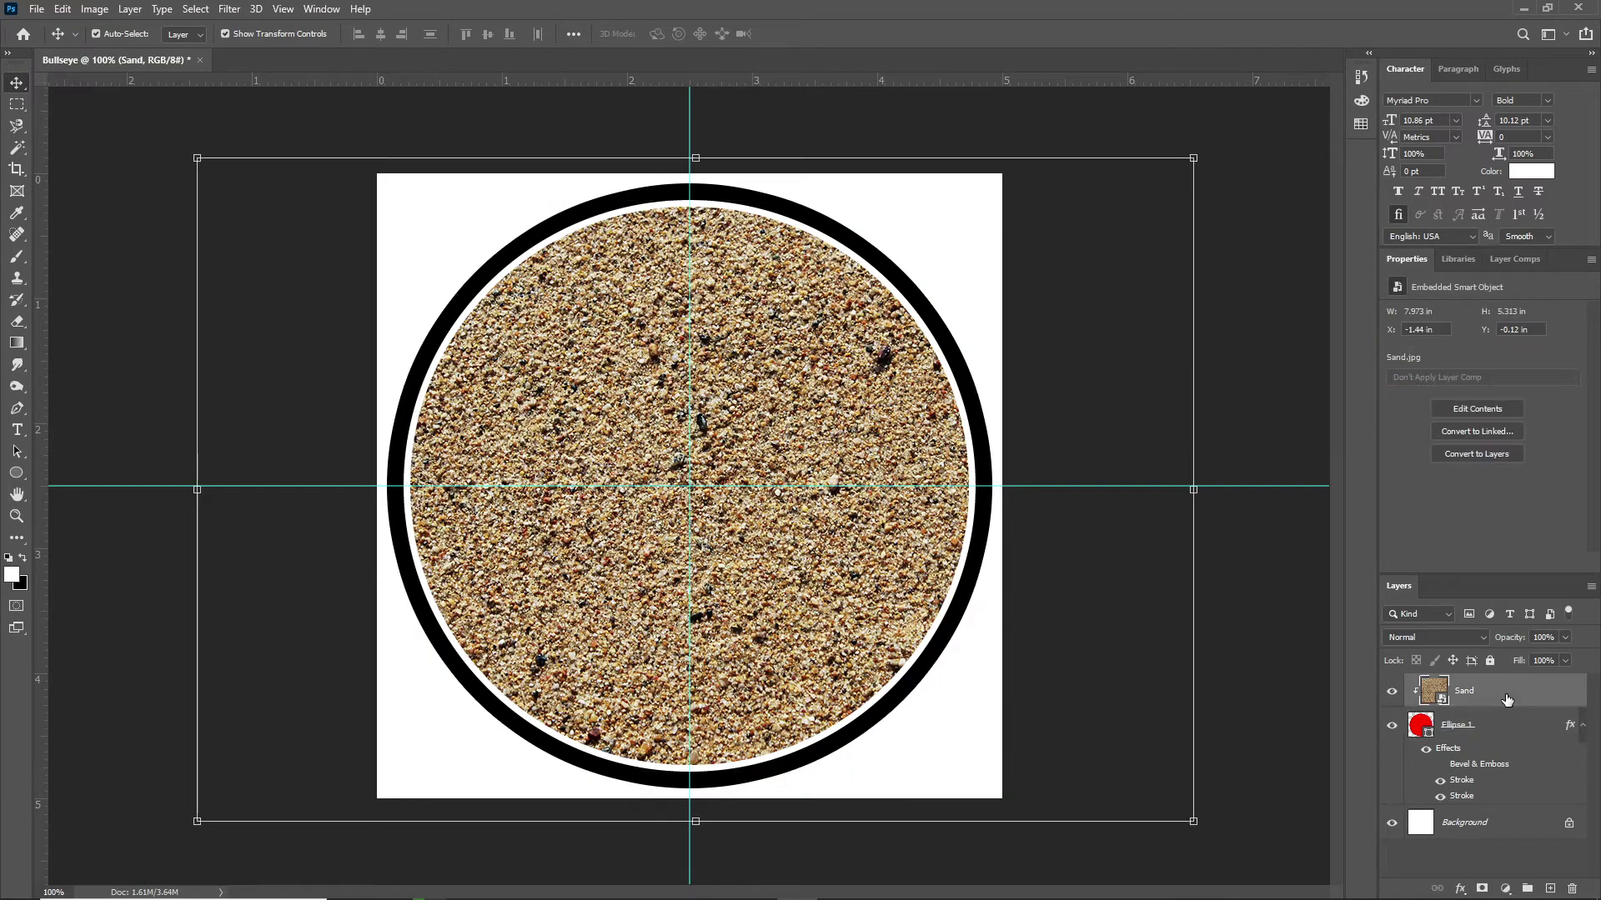
{"action": "left_click", "coordinate": [15, 475]}
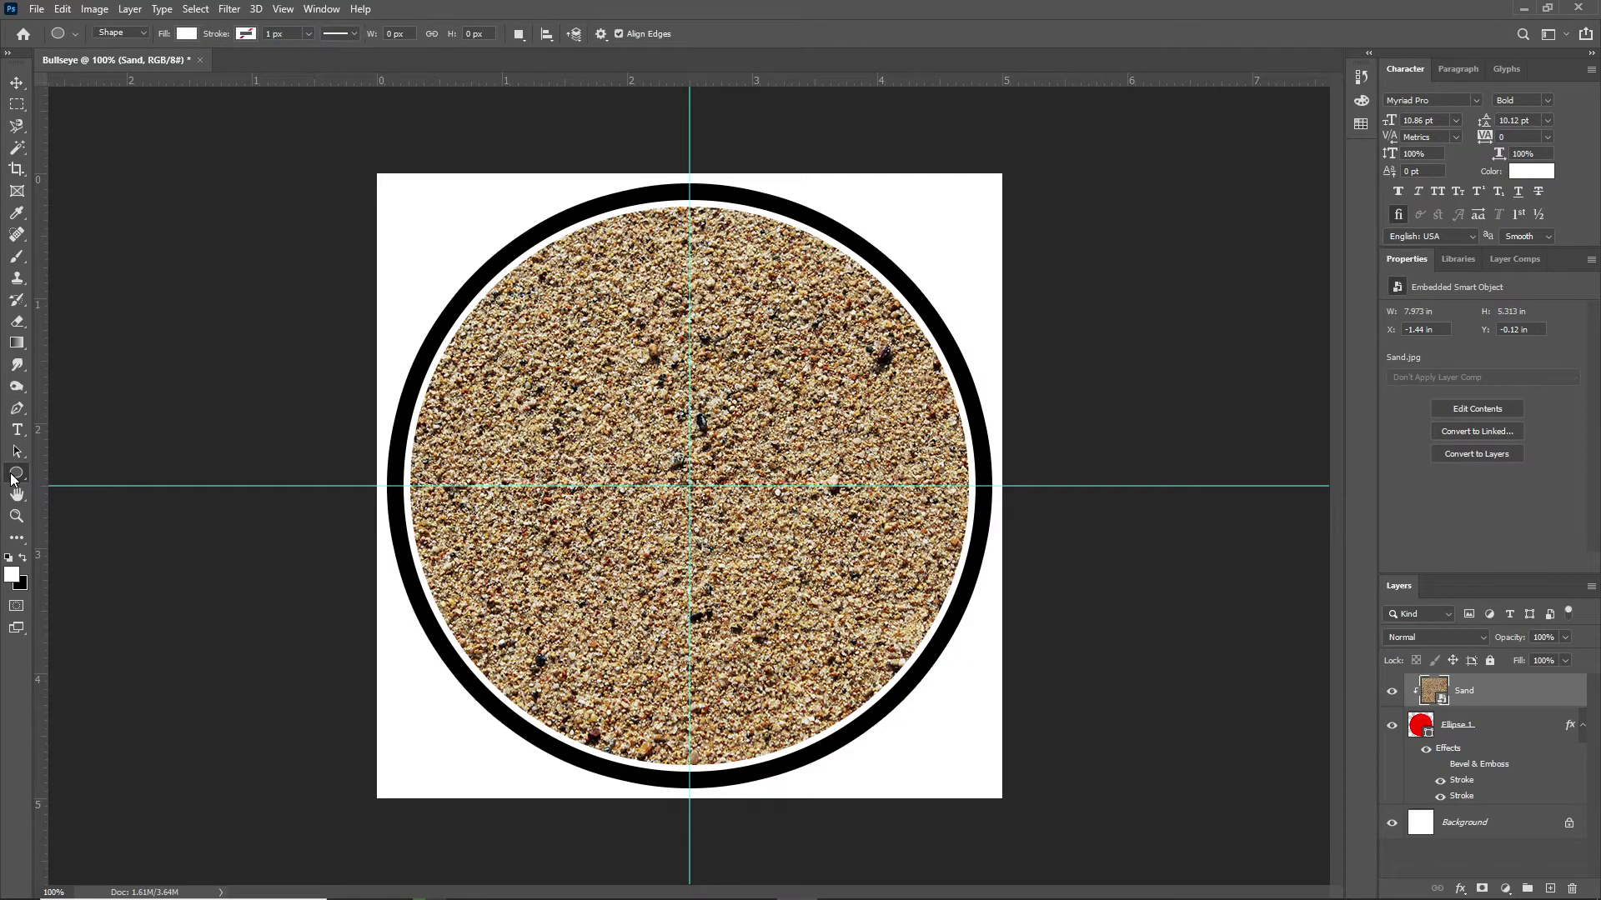
{"action": "right_click", "coordinate": [15, 480]}
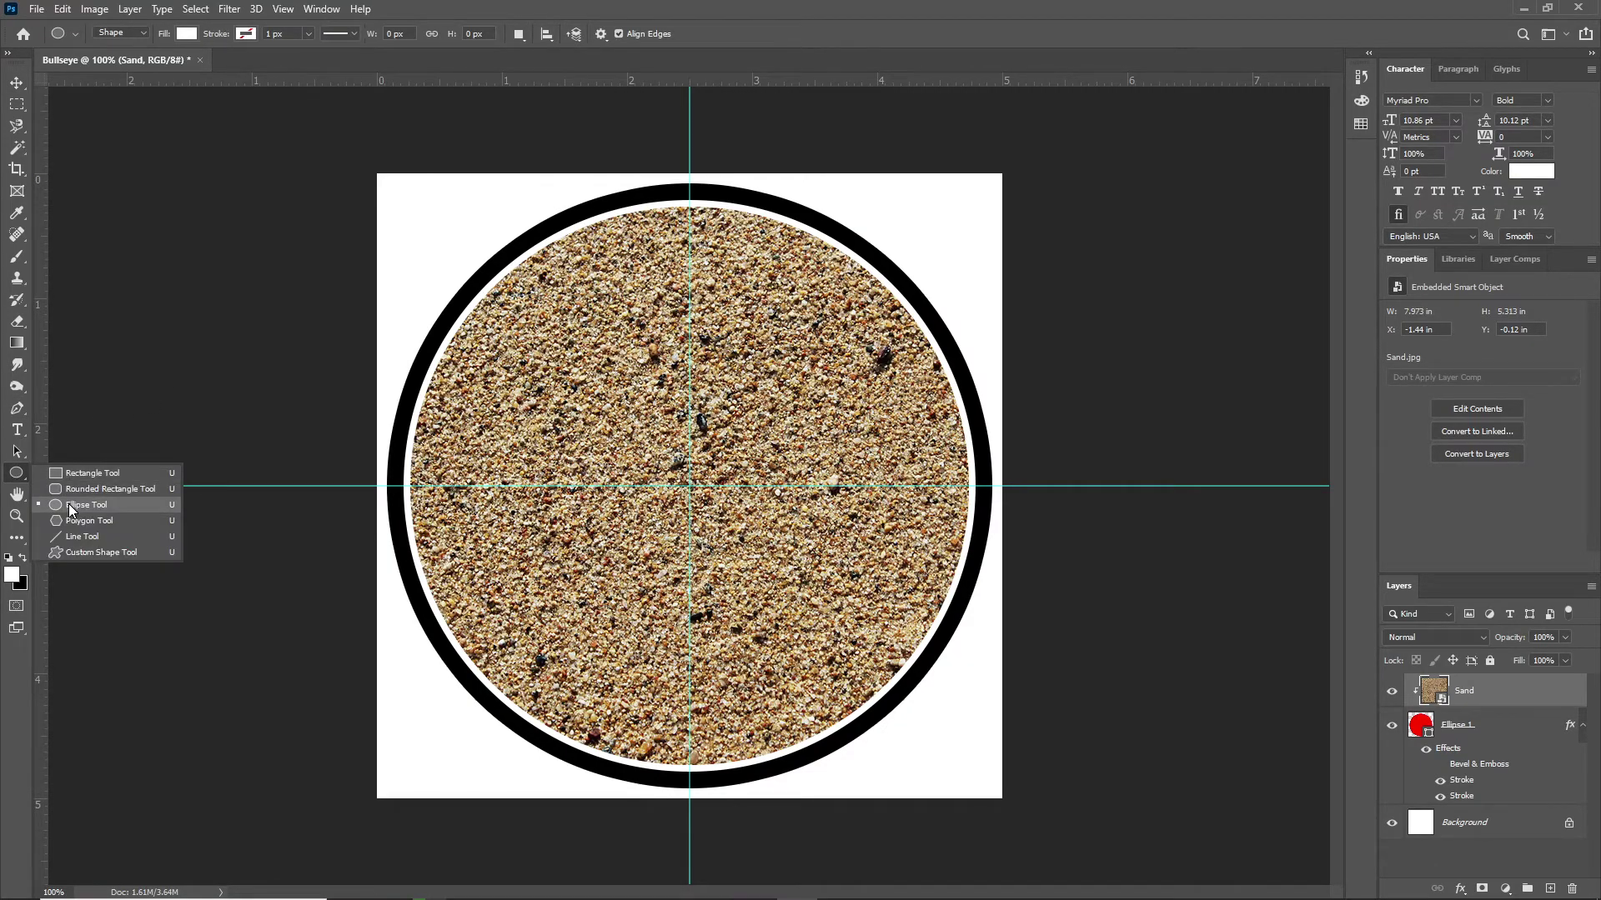
{"action": "left_click", "coordinate": [68, 504]}
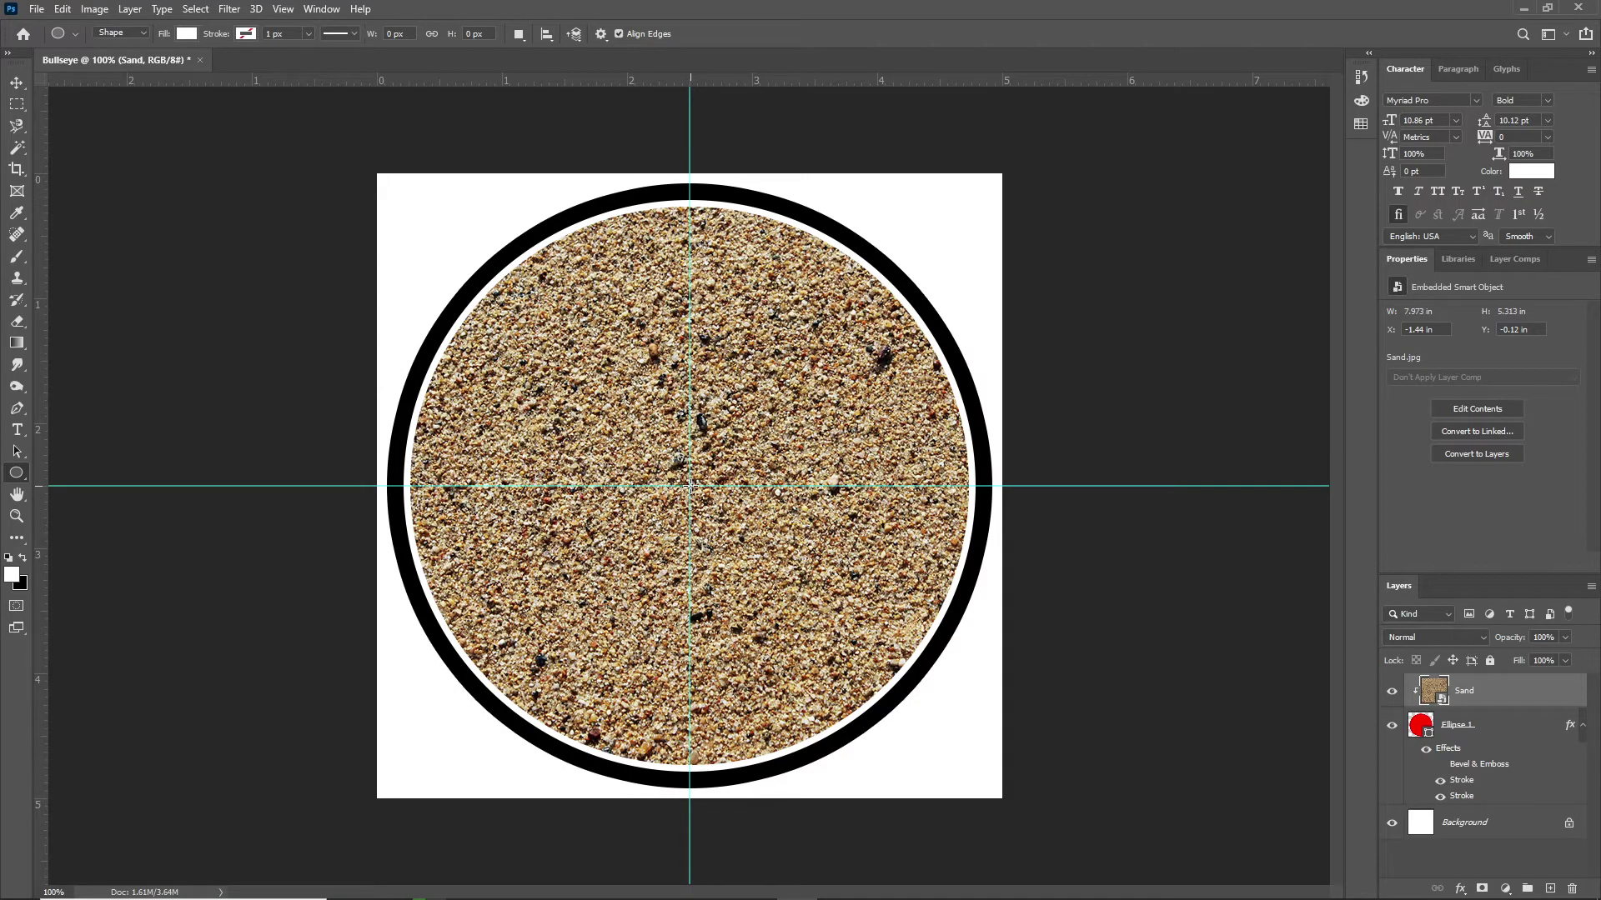
{"action": "left_click_drag", "start_coordinate": [690, 486], "coordinate": [1052, 715]}
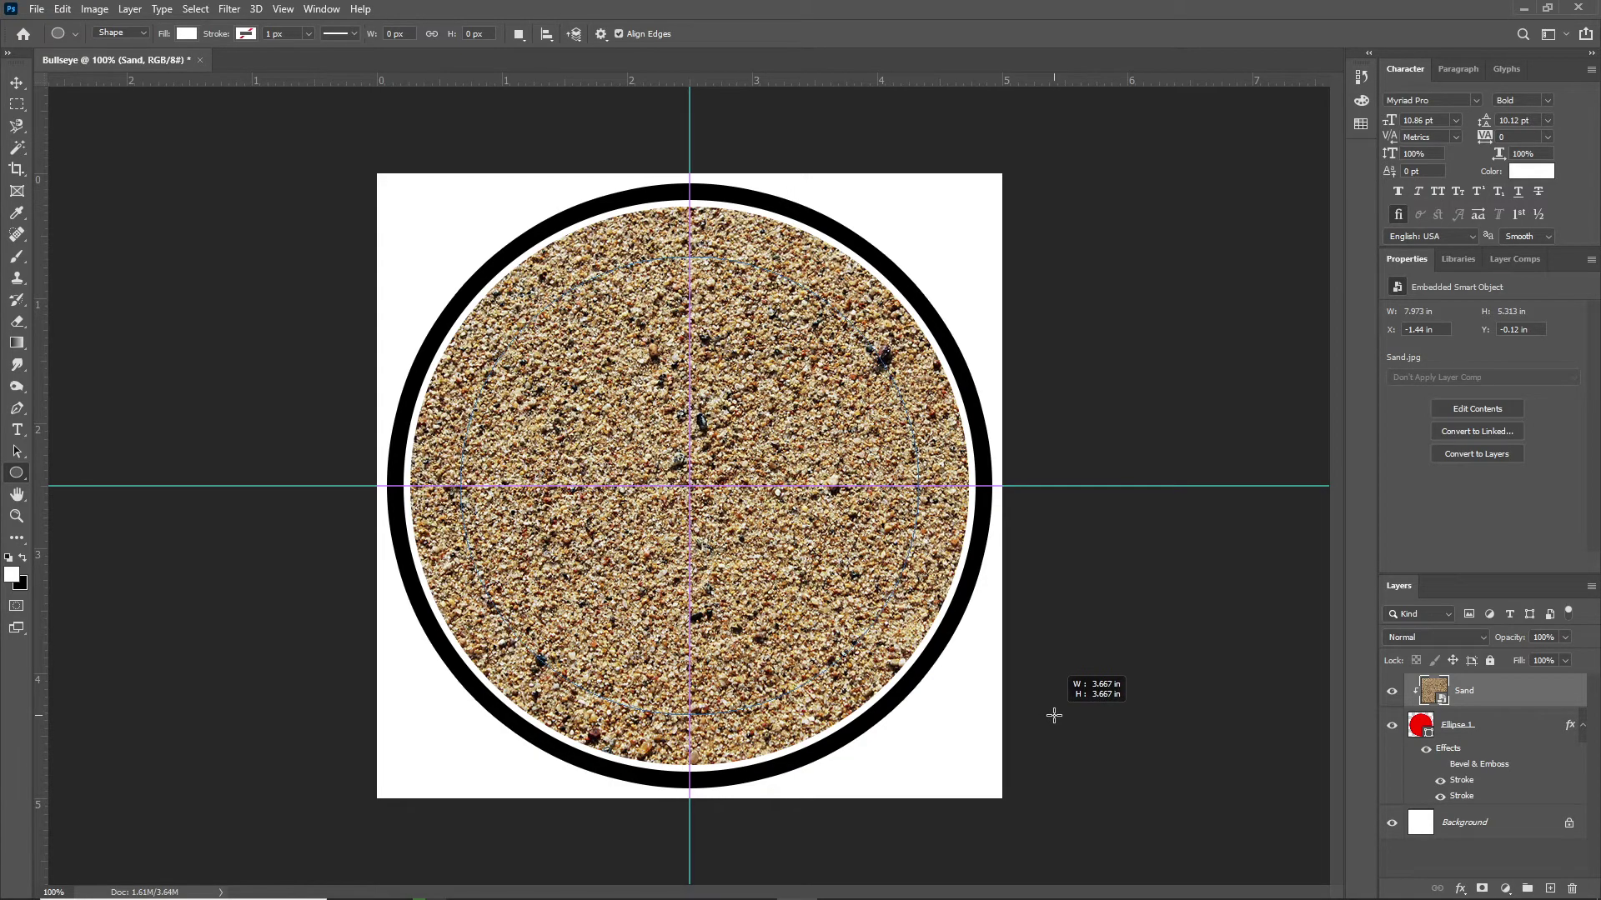
{"action": "left_click_drag", "start_coordinate": [1053, 715], "coordinate": [1053, 716]}
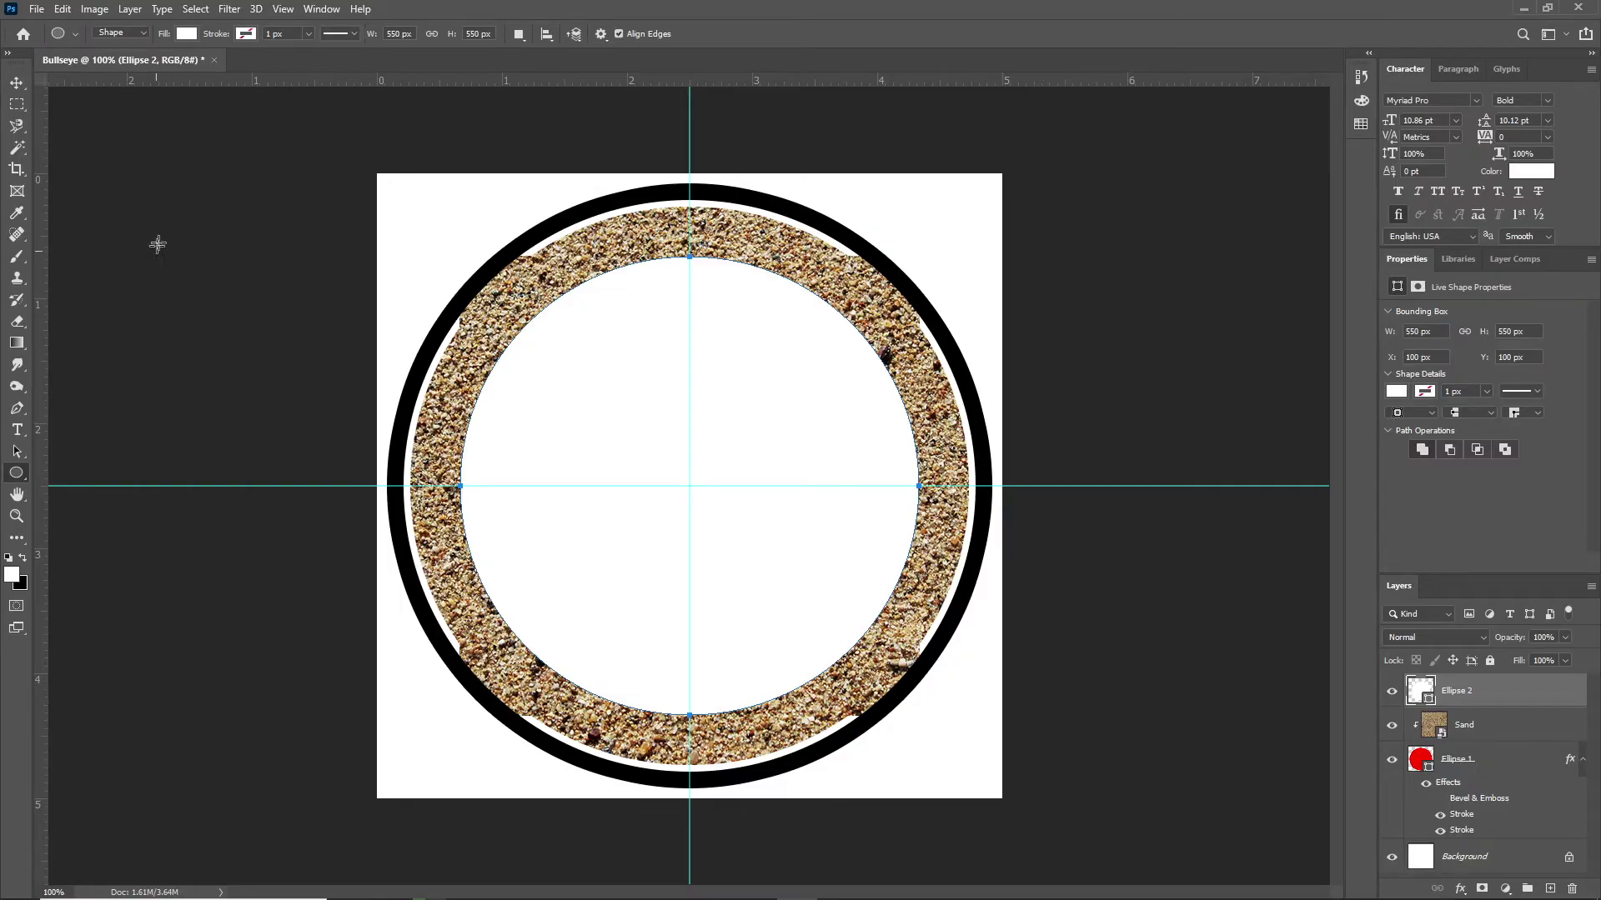
Try moving the new white circle with the Move tool.
{"action": "left_click", "coordinate": [16, 83]}
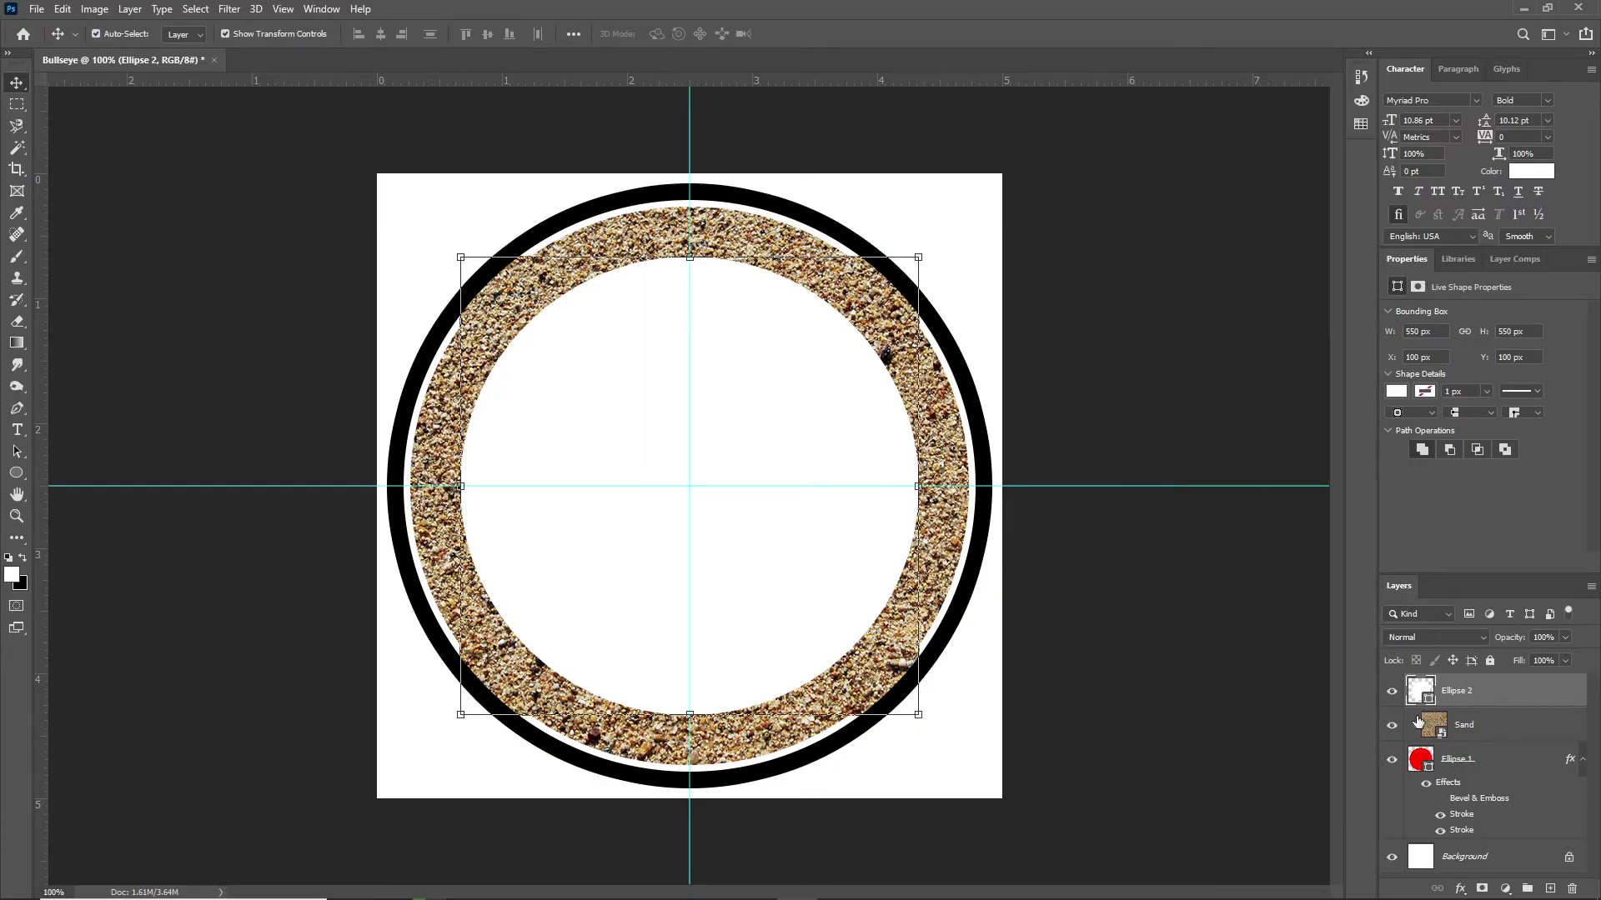
{"action": "left_click", "coordinate": [992, 776]}
{"action": "mouse_move", "coordinate": [769, 575]}
{"action": "left_mouse_down"}
{"action": "mouse_move", "coordinate": [793, 553]}
{"action": "mouse_move", "coordinate": [700, 625]}
{"action": "mouse_move", "coordinate": [868, 504]}
{"action": "mouse_move", "coordinate": [713, 461]}
{"action": "mouse_move", "coordinate": [822, 554]}
{"action": "mouse_move", "coordinate": [785, 551]}
{"action": "left_mouse_up"}
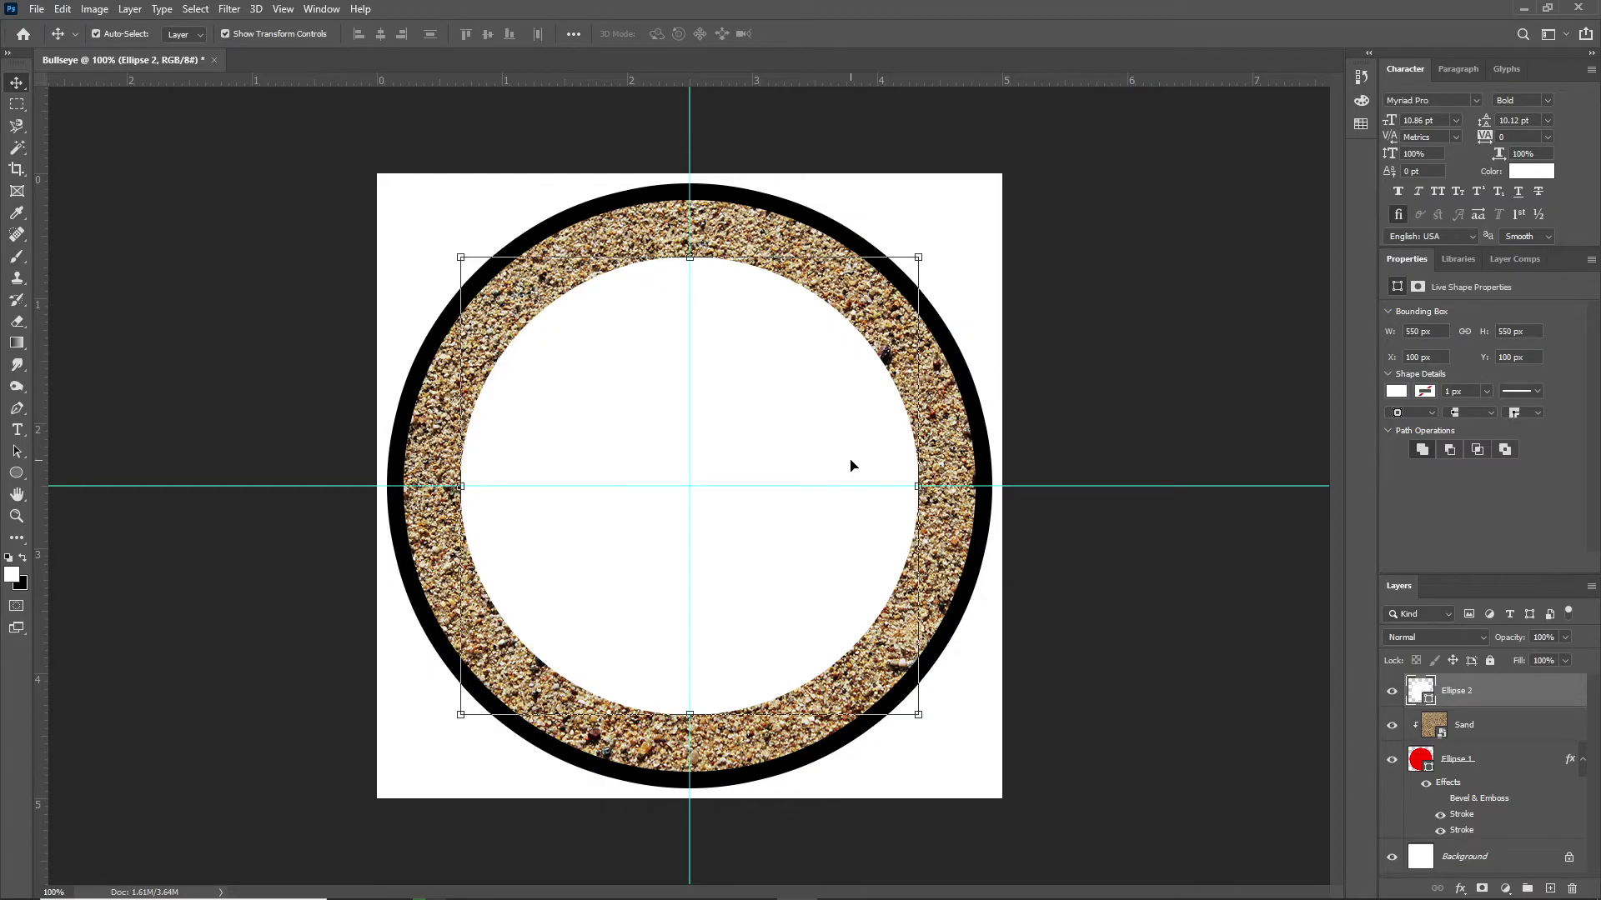
Place the Sky image from the Bullseye Project folder as an embedded layer above the white circle.
{"action": "left_click", "coordinate": [63, 10]}
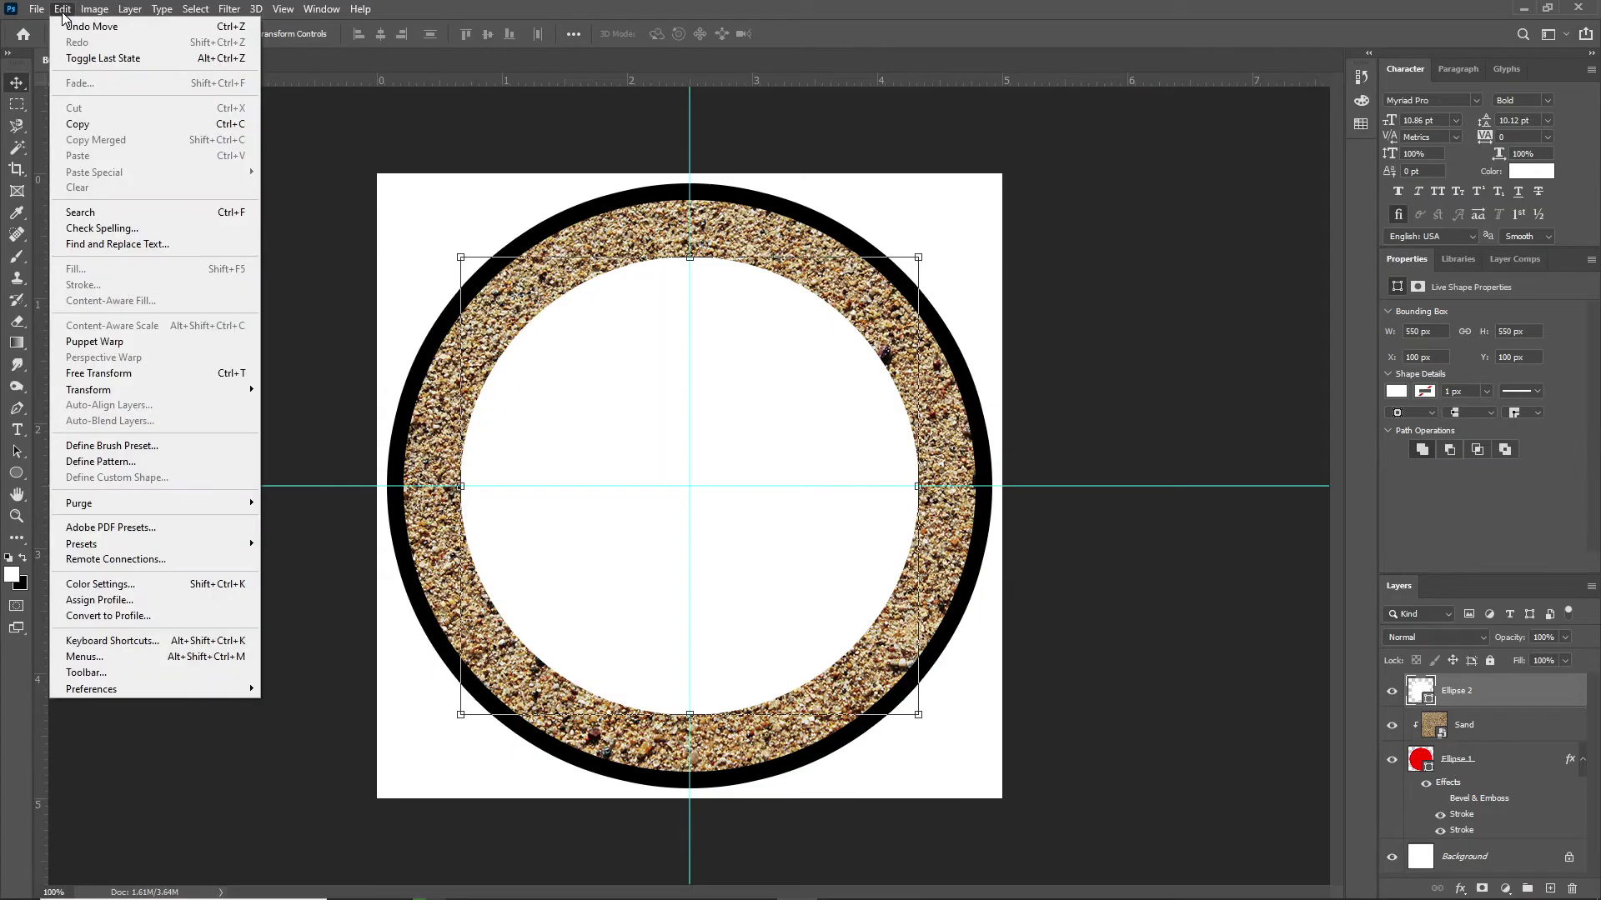
{"action": "mouse_move", "coordinate": [36, 10]}
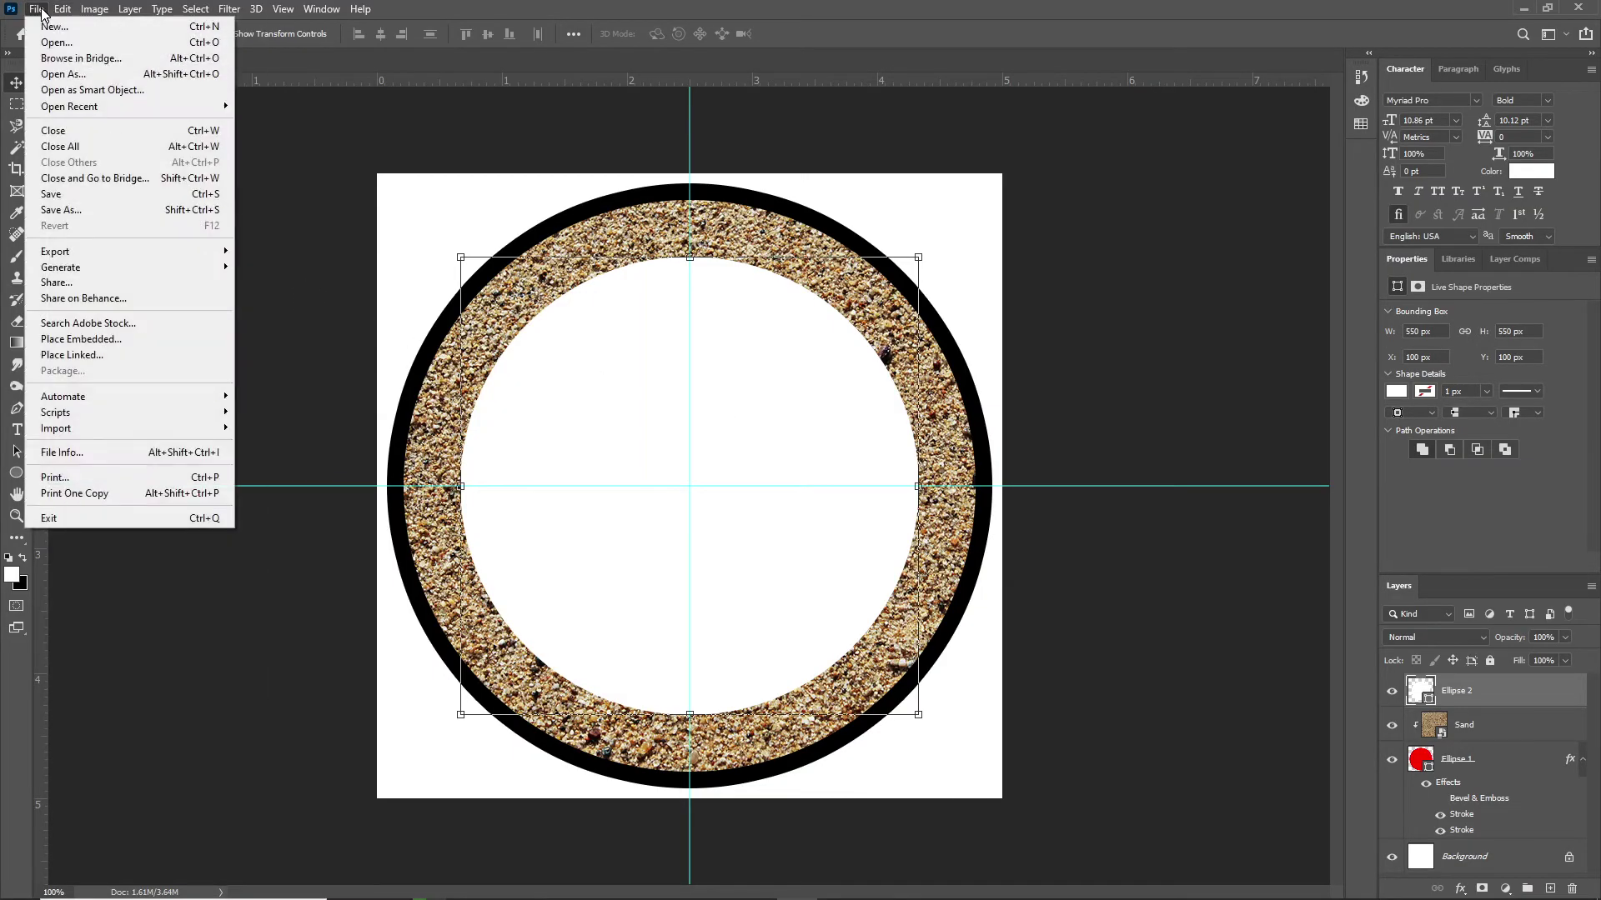
{"action": "left_click", "coordinate": [71, 341]}
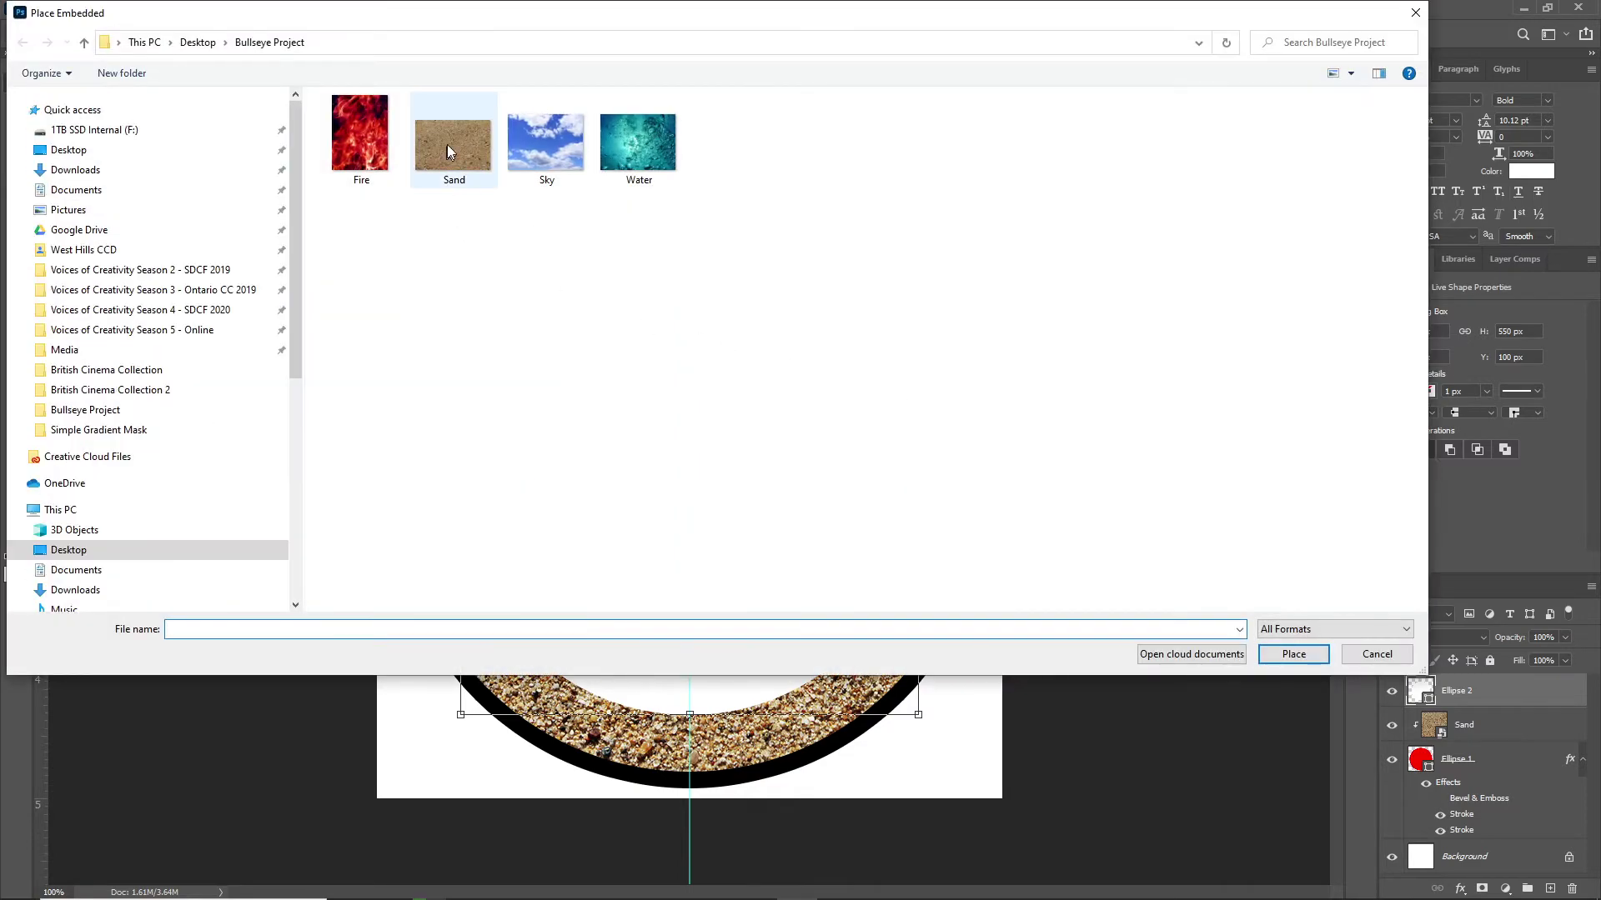
{"action": "double_click", "coordinate": [540, 150]}
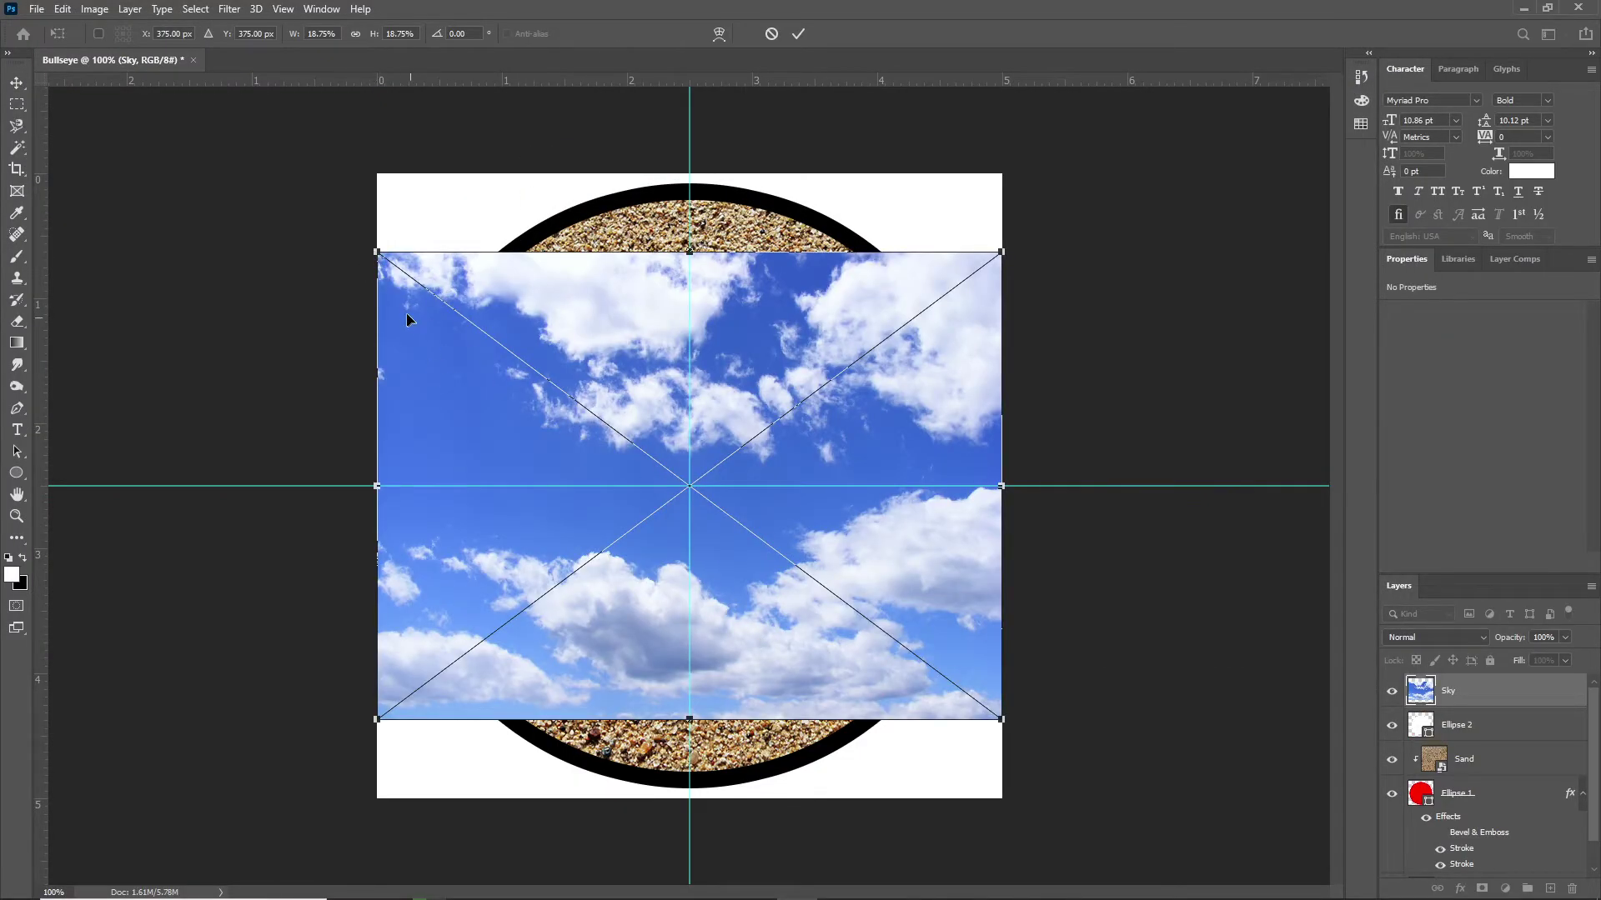
Enlarge the Sky image to about 25.8% so it covers the canvas, and clip it to the white circle.
{"action": "left_click_drag", "start_coordinate": [375, 251], "coordinate": [263, 167]}
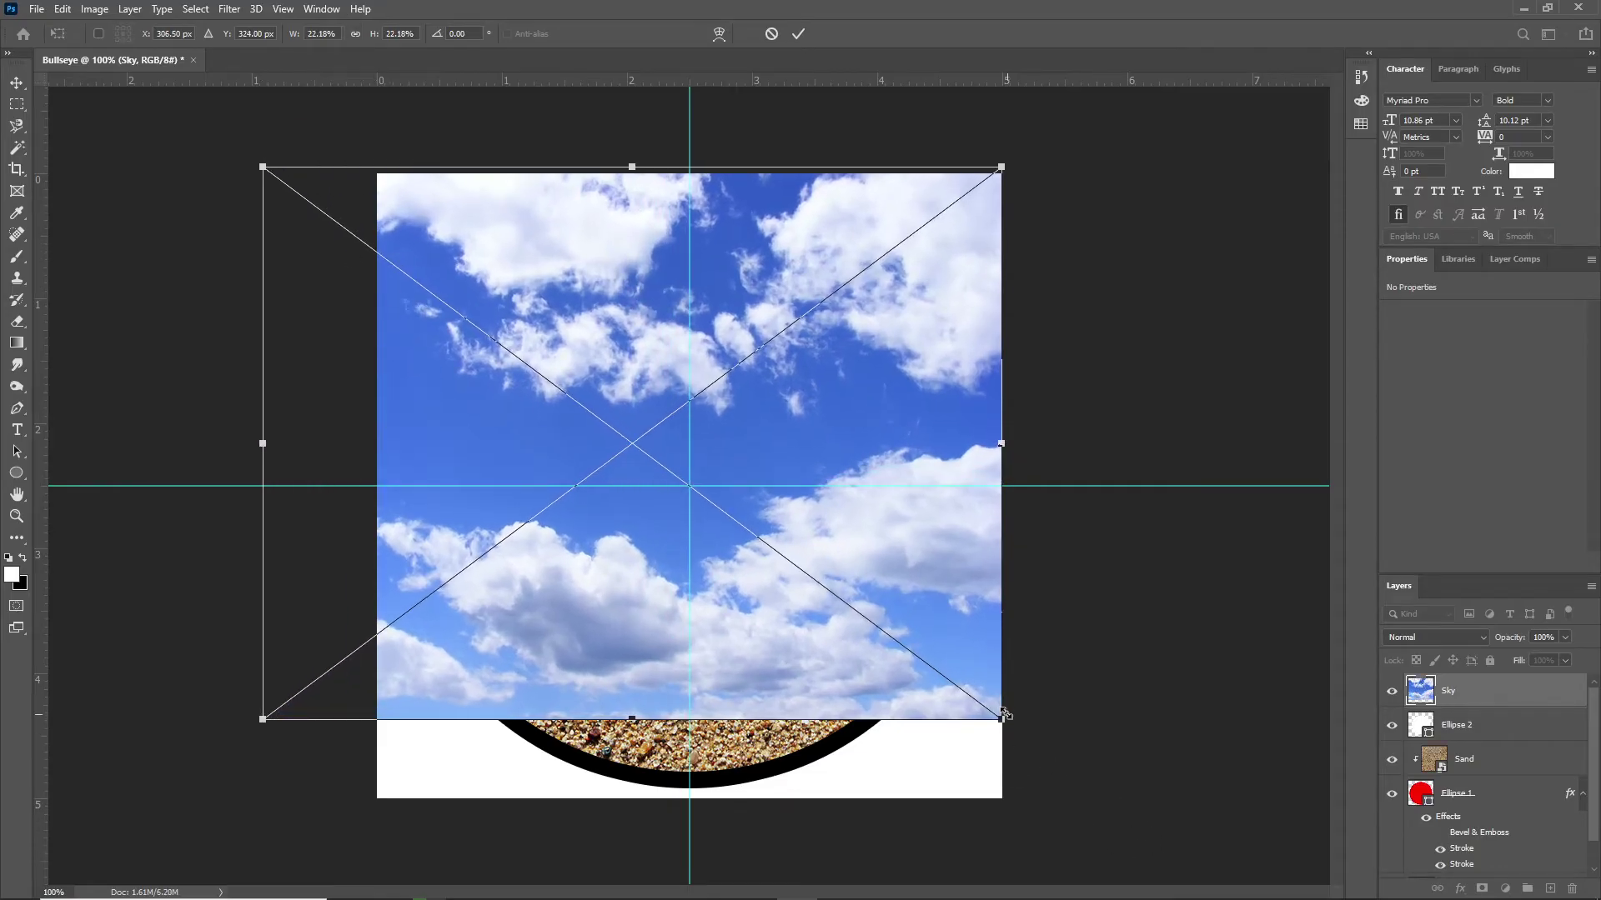
{"action": "left_click_drag", "start_coordinate": [1004, 723], "coordinate": [1130, 802]}
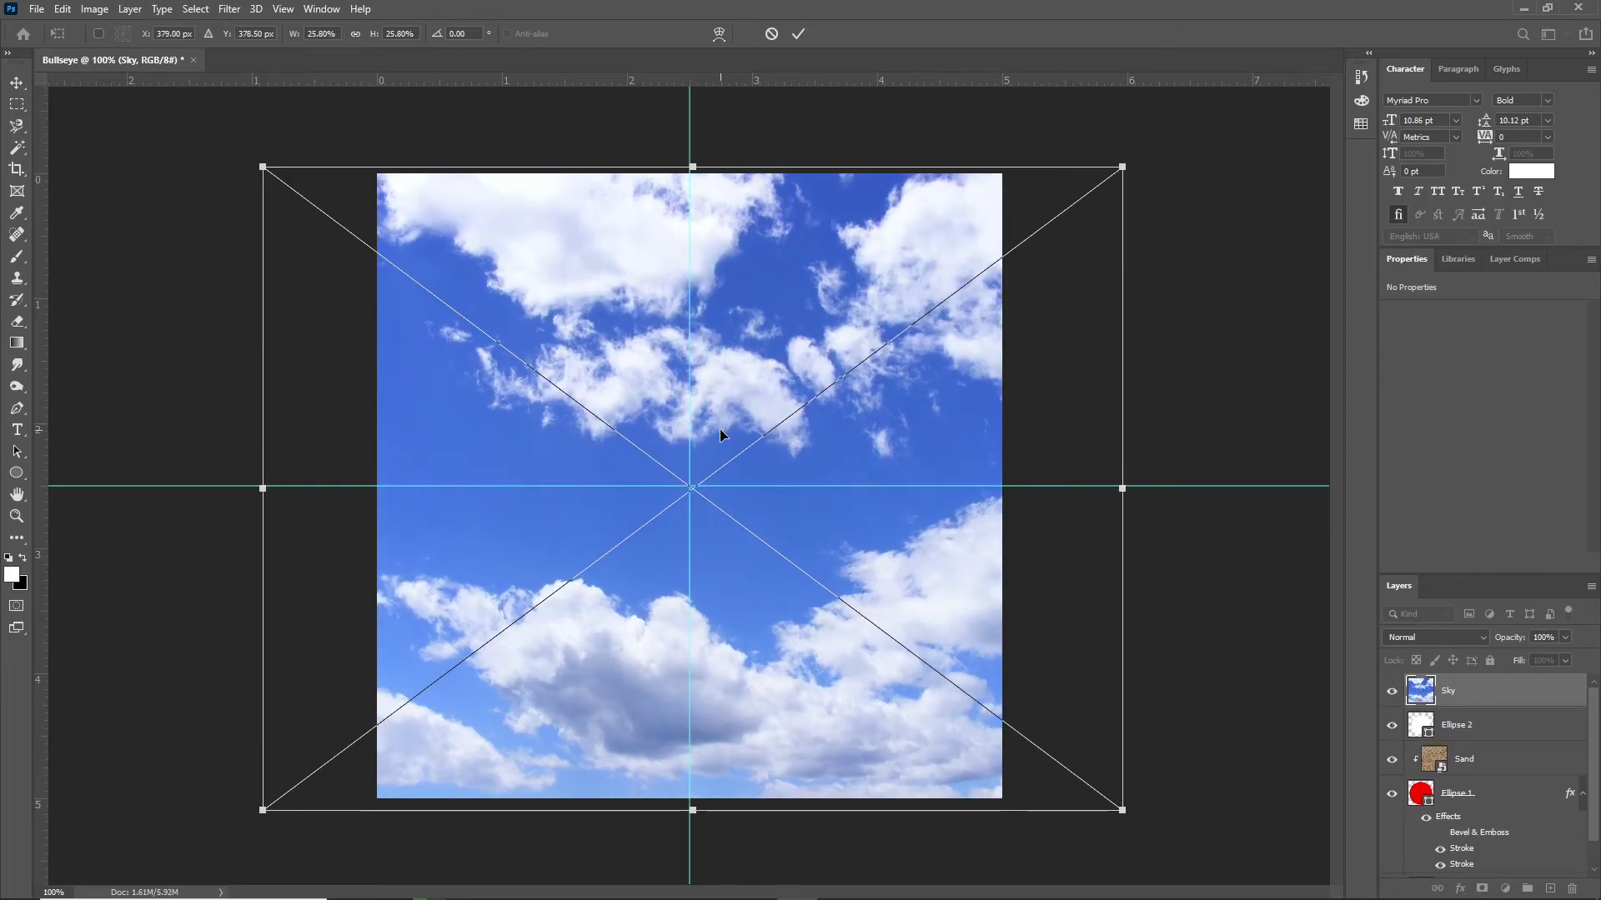
{"action": "key", "text": "Return"}
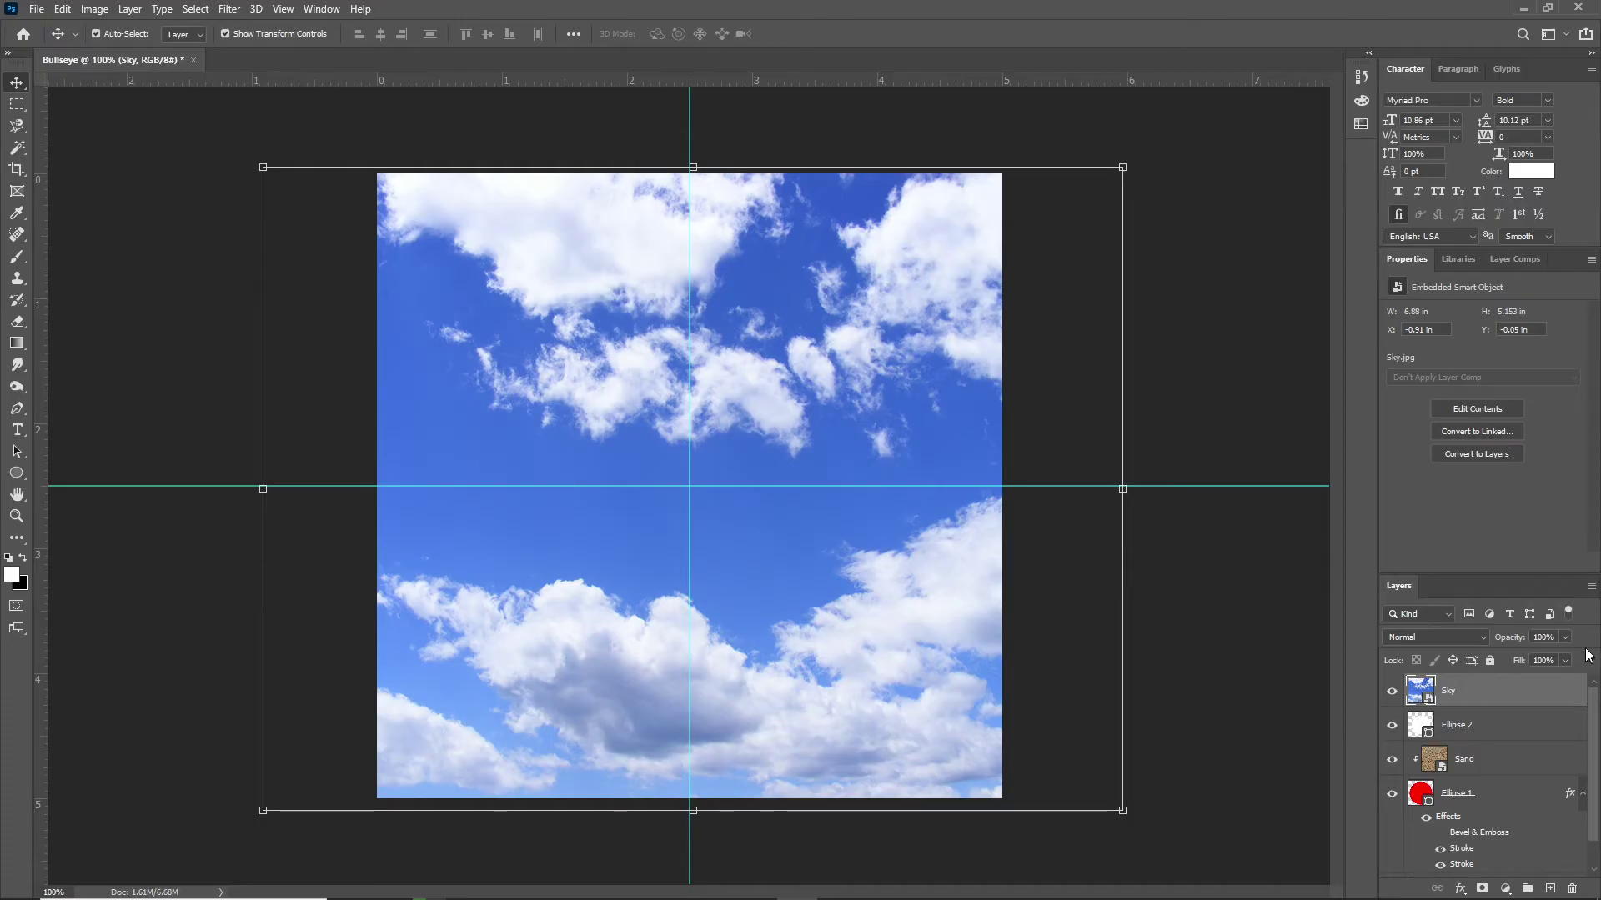
{"action": "left_click", "coordinate": [1590, 587]}
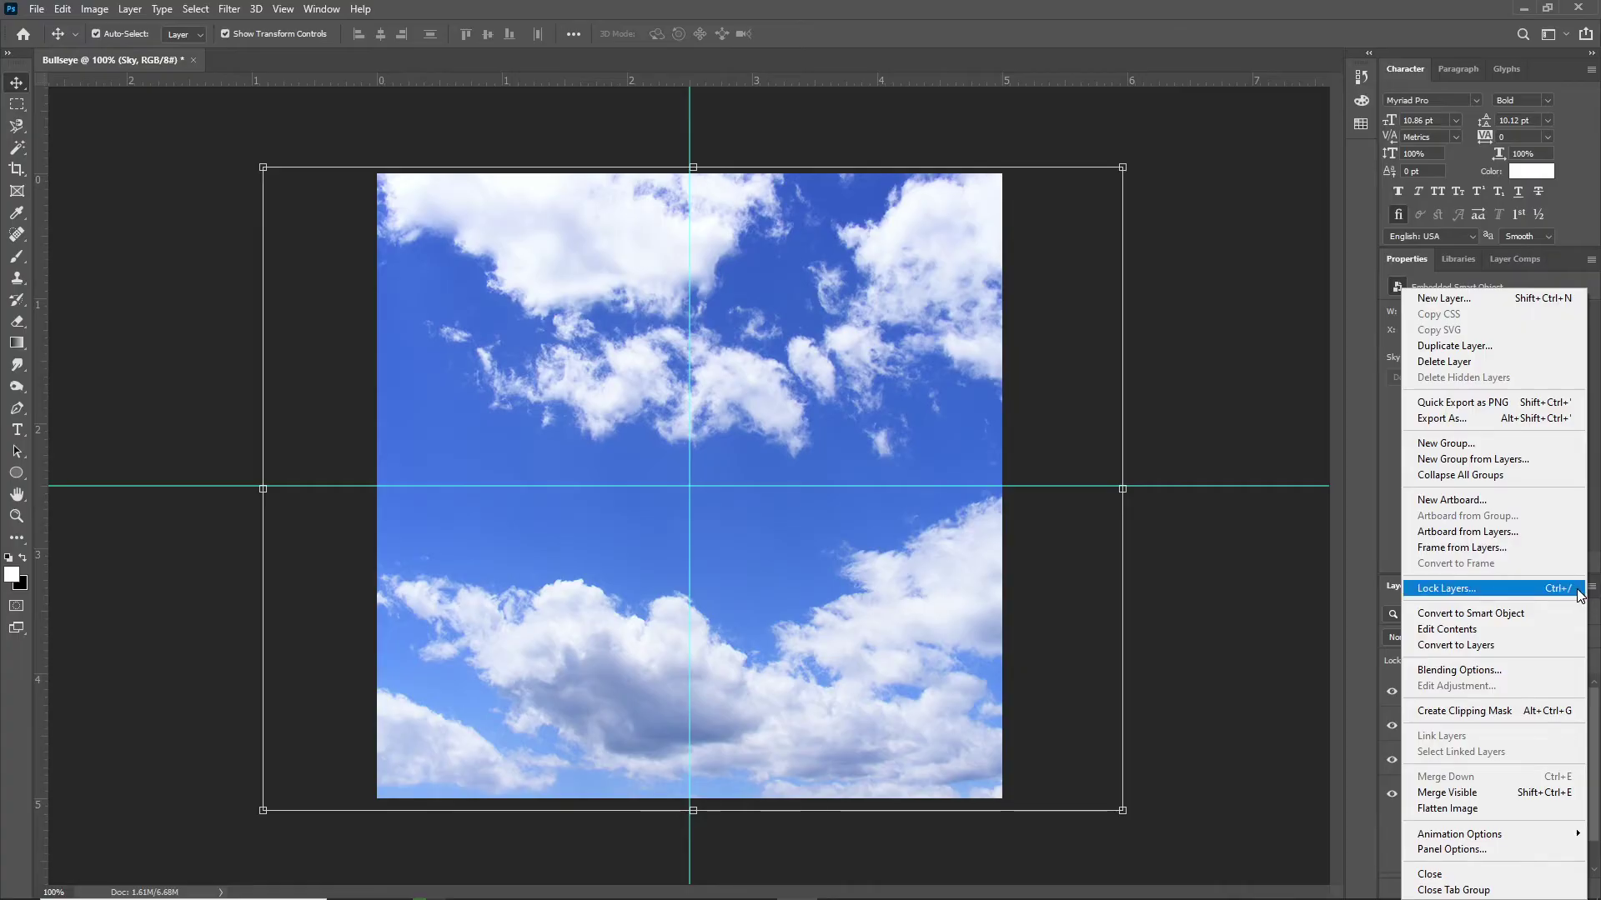
{"action": "left_click", "coordinate": [1454, 711]}
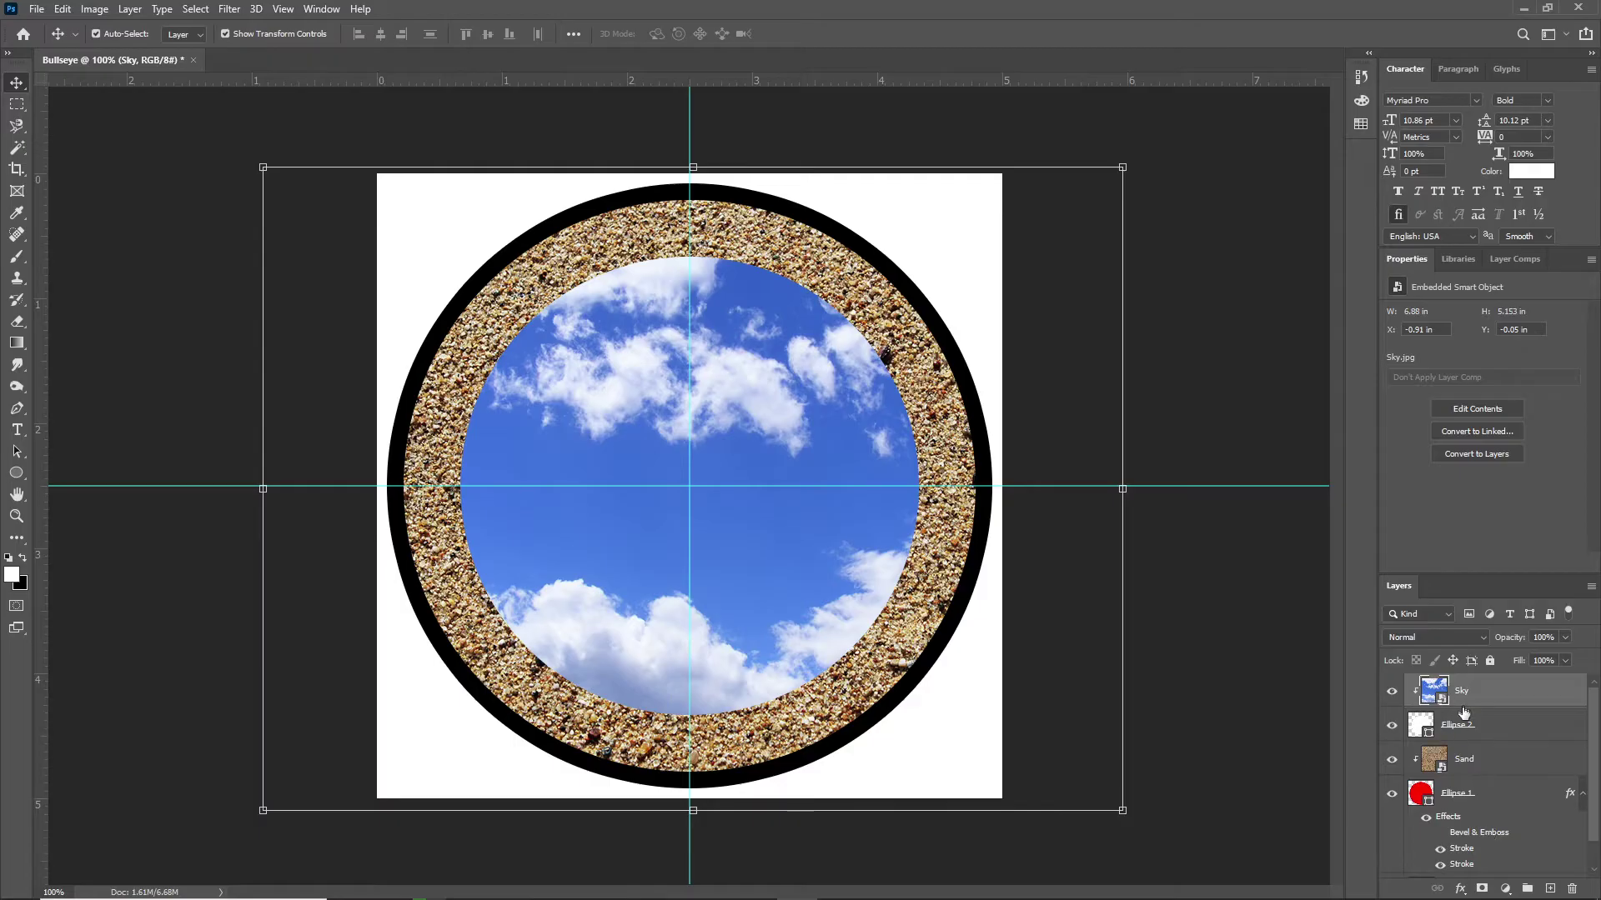
Add an outside stroke to the inner sky circle, coloured white, ffffff, and 13 px in size.
{"action": "left_click", "coordinate": [1501, 733]}
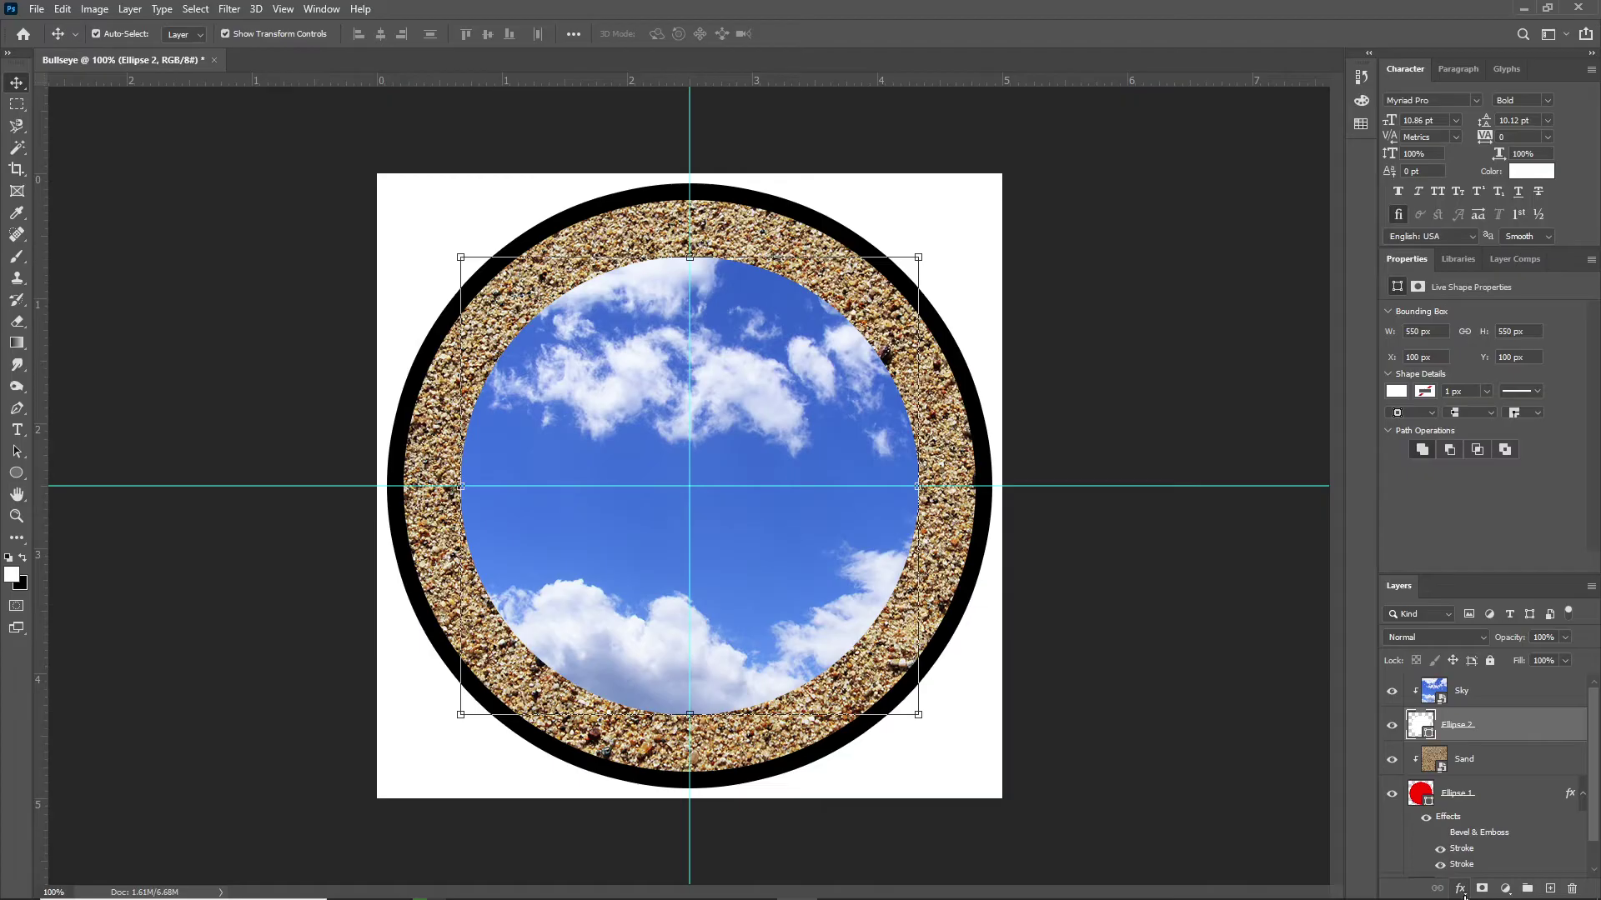
{"action": "left_click", "coordinate": [1460, 889]}
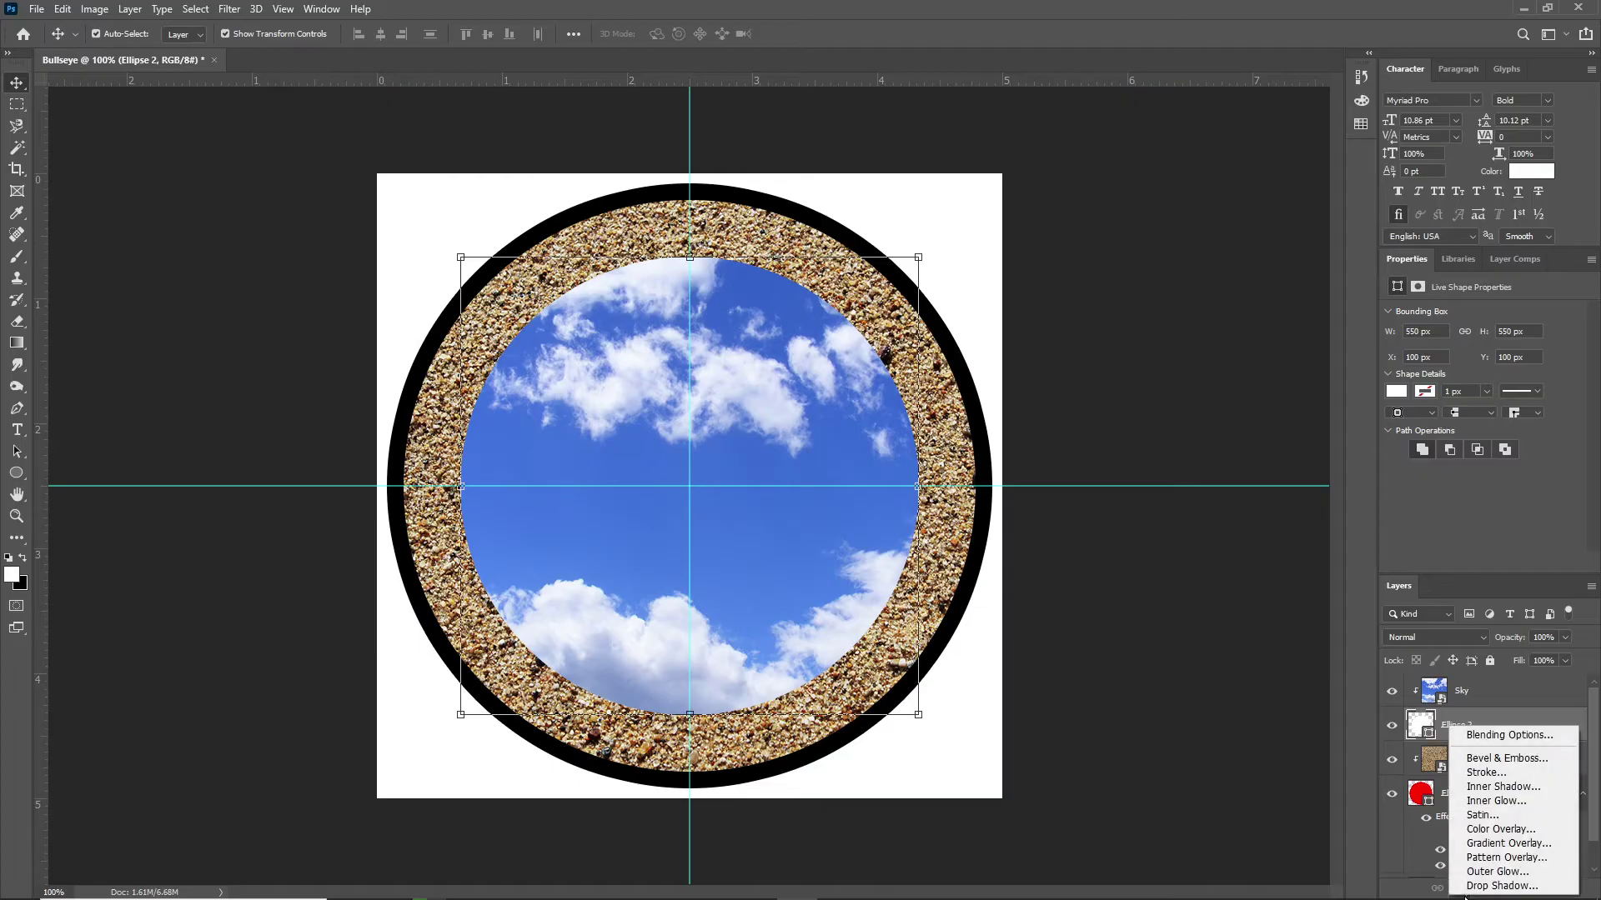
{"action": "left_click", "coordinate": [1502, 772]}
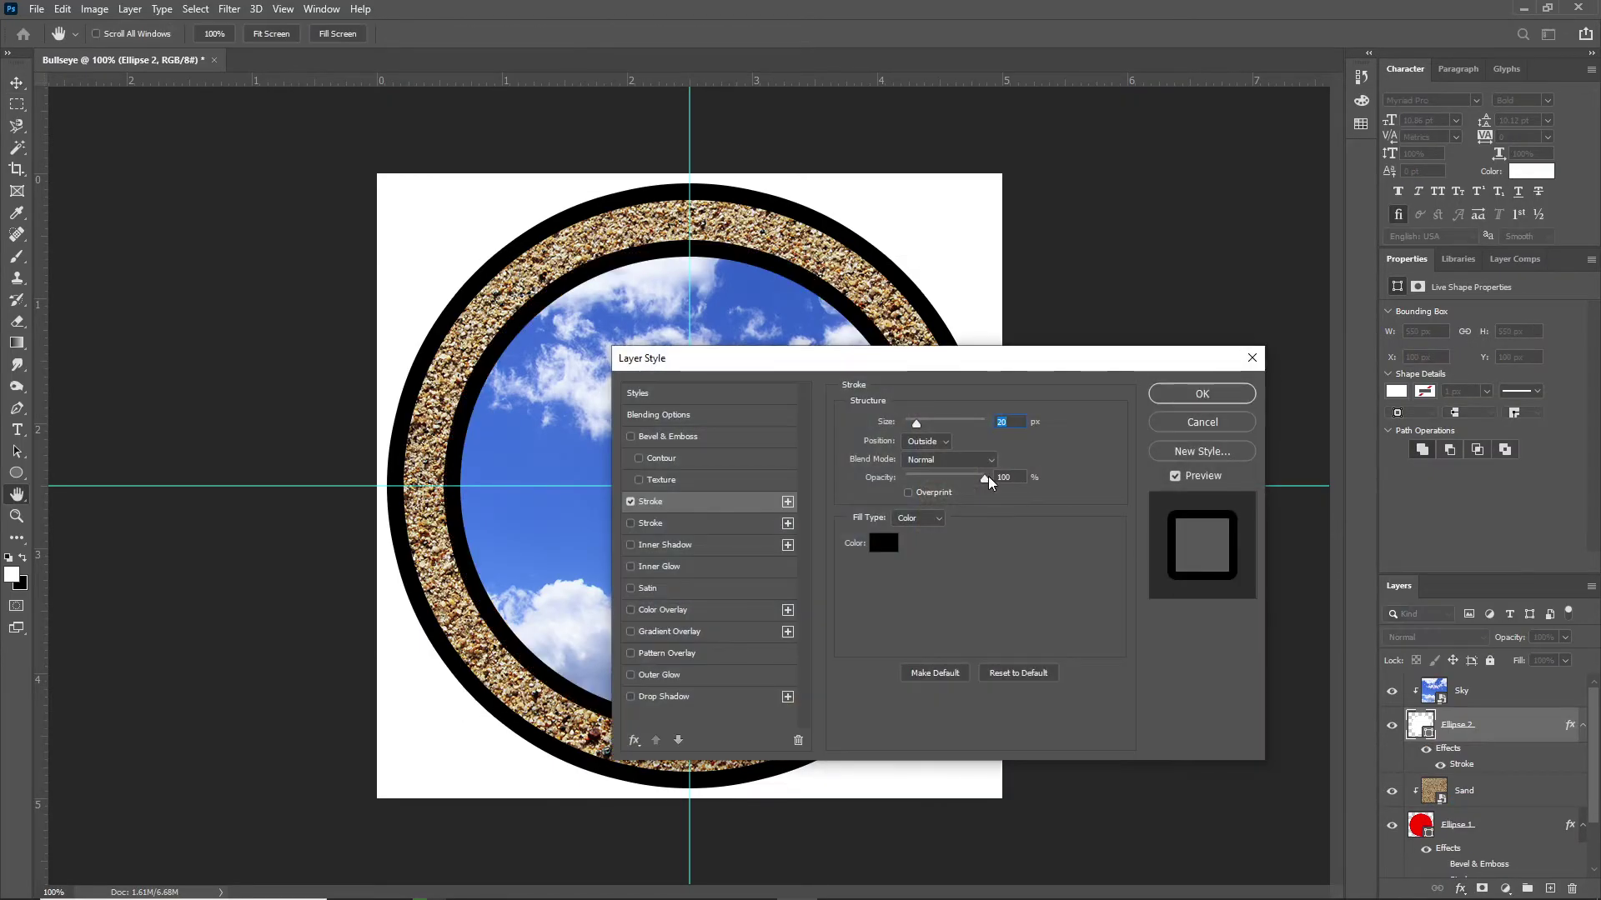
{"action": "left_click", "coordinate": [883, 543]}
{"action": "type", "text": "ffffff"}
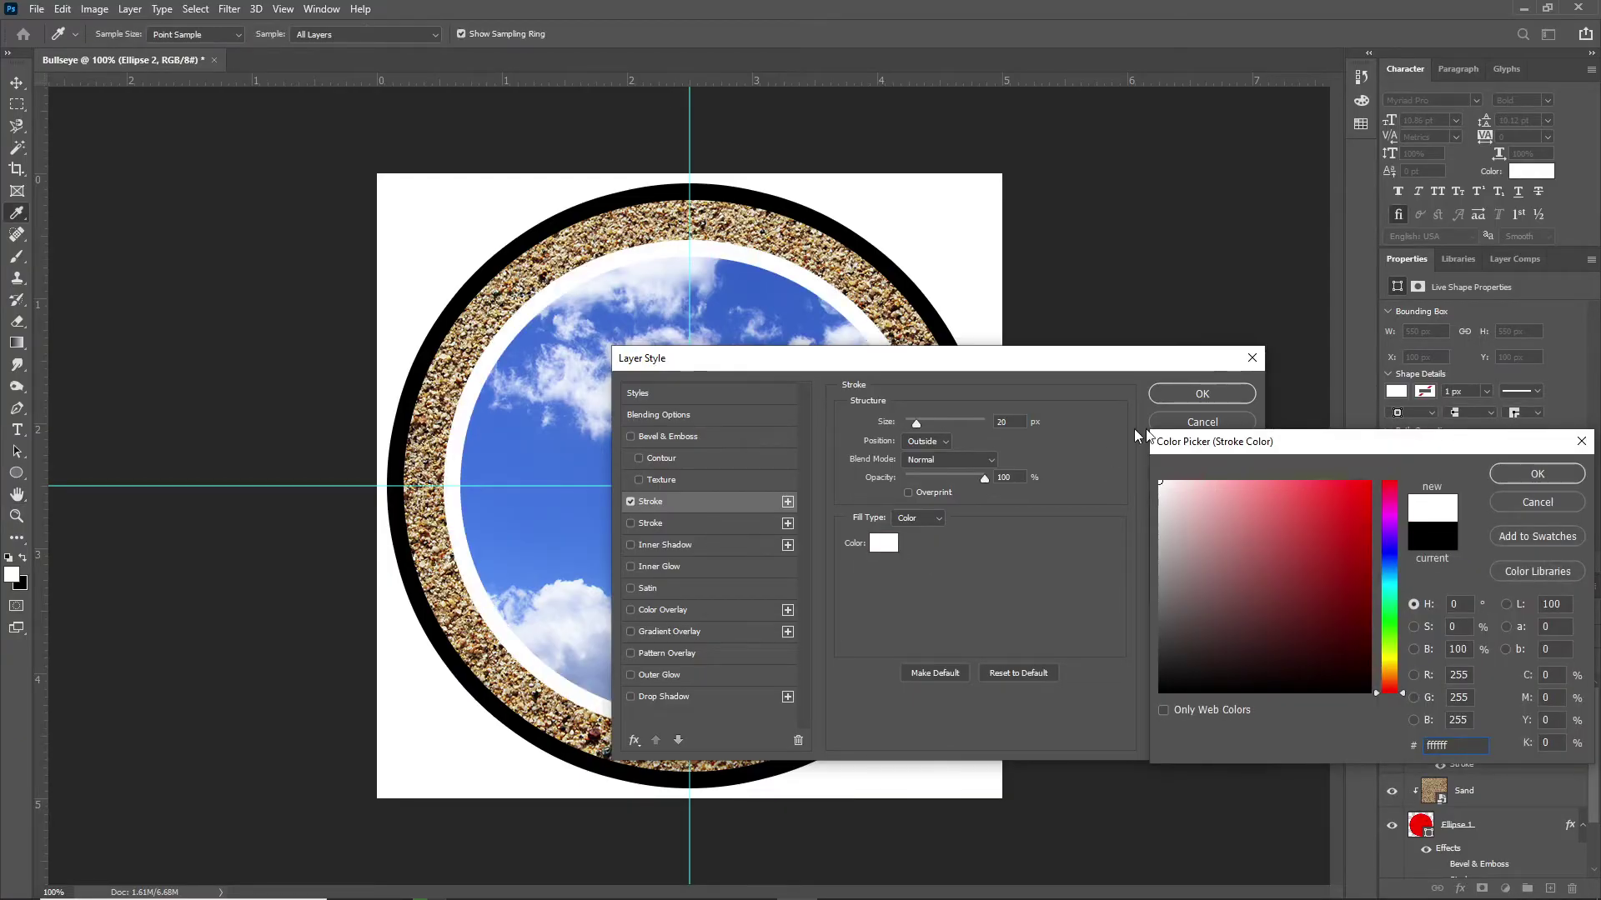
{"action": "key", "text": "Return"}
{"action": "left_click_drag", "start_coordinate": [916, 423], "coordinate": [914, 425]}
{"action": "left_click_drag", "start_coordinate": [807, 359], "coordinate": [926, 319]}
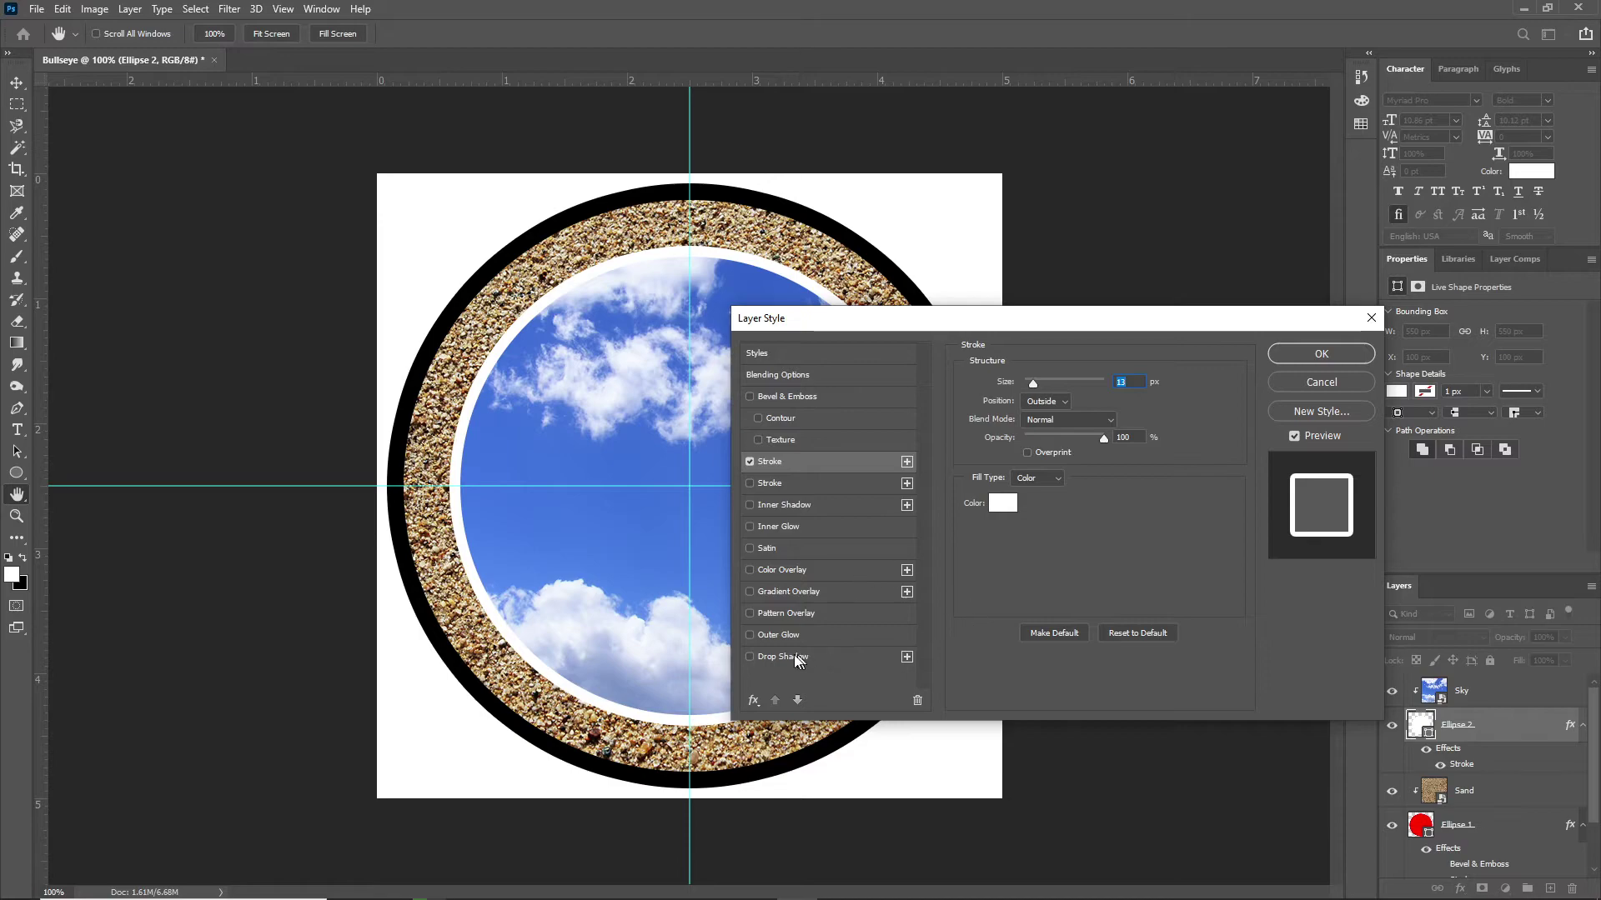
Add an Outer Glow effect to the inner circle and set its glow colour to black, 000000.
{"action": "left_click", "coordinate": [750, 633]}
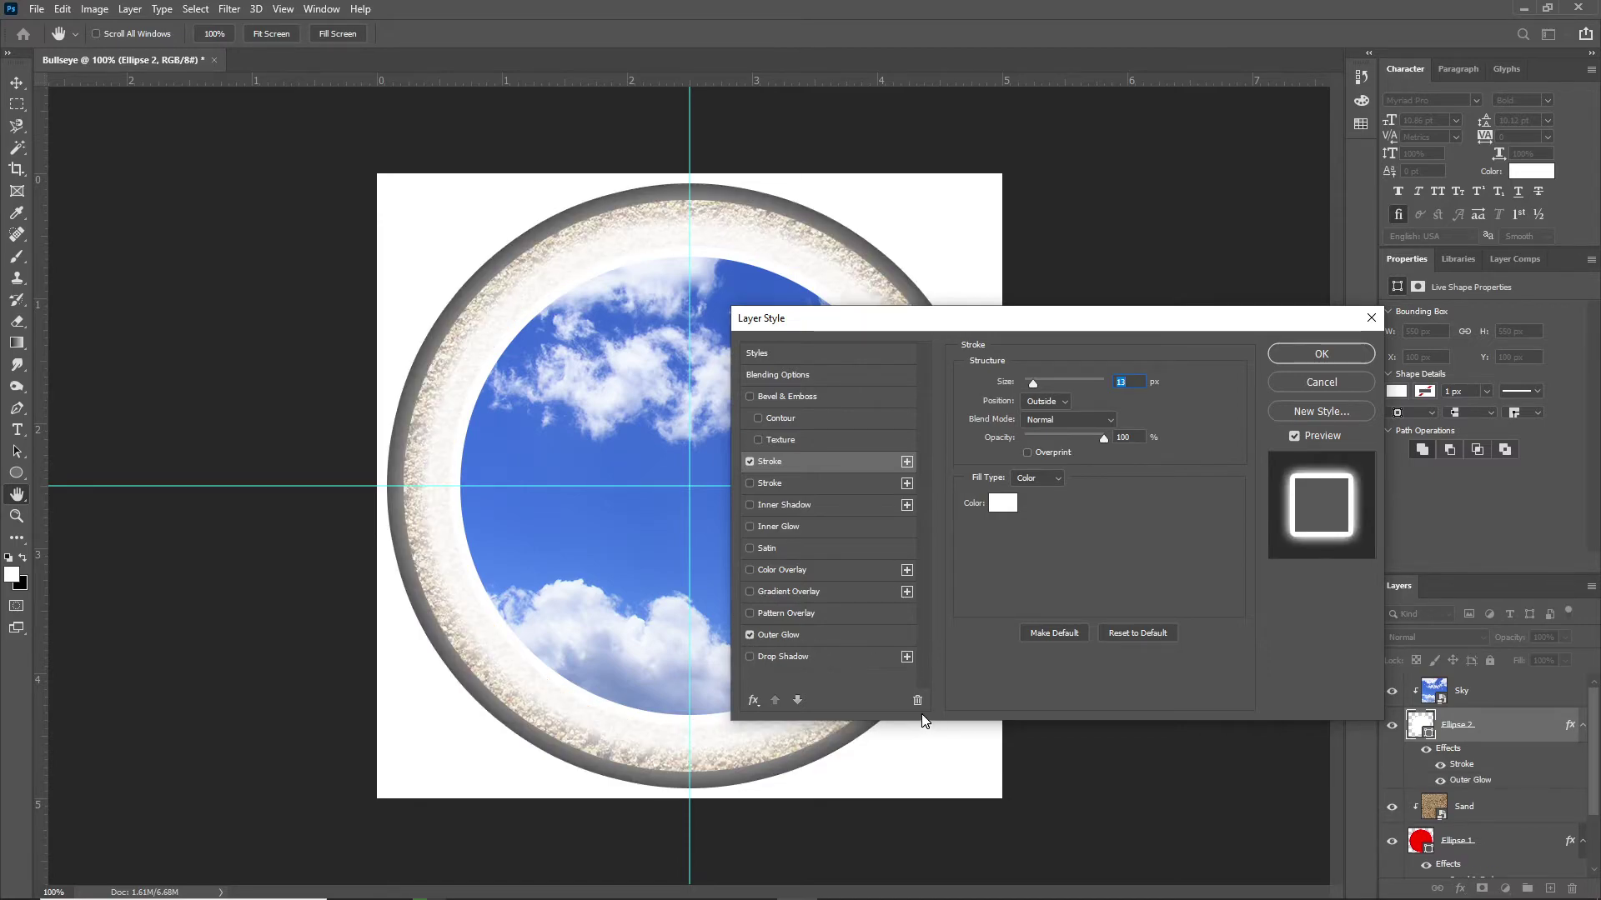
{"action": "left_click", "coordinate": [783, 635]}
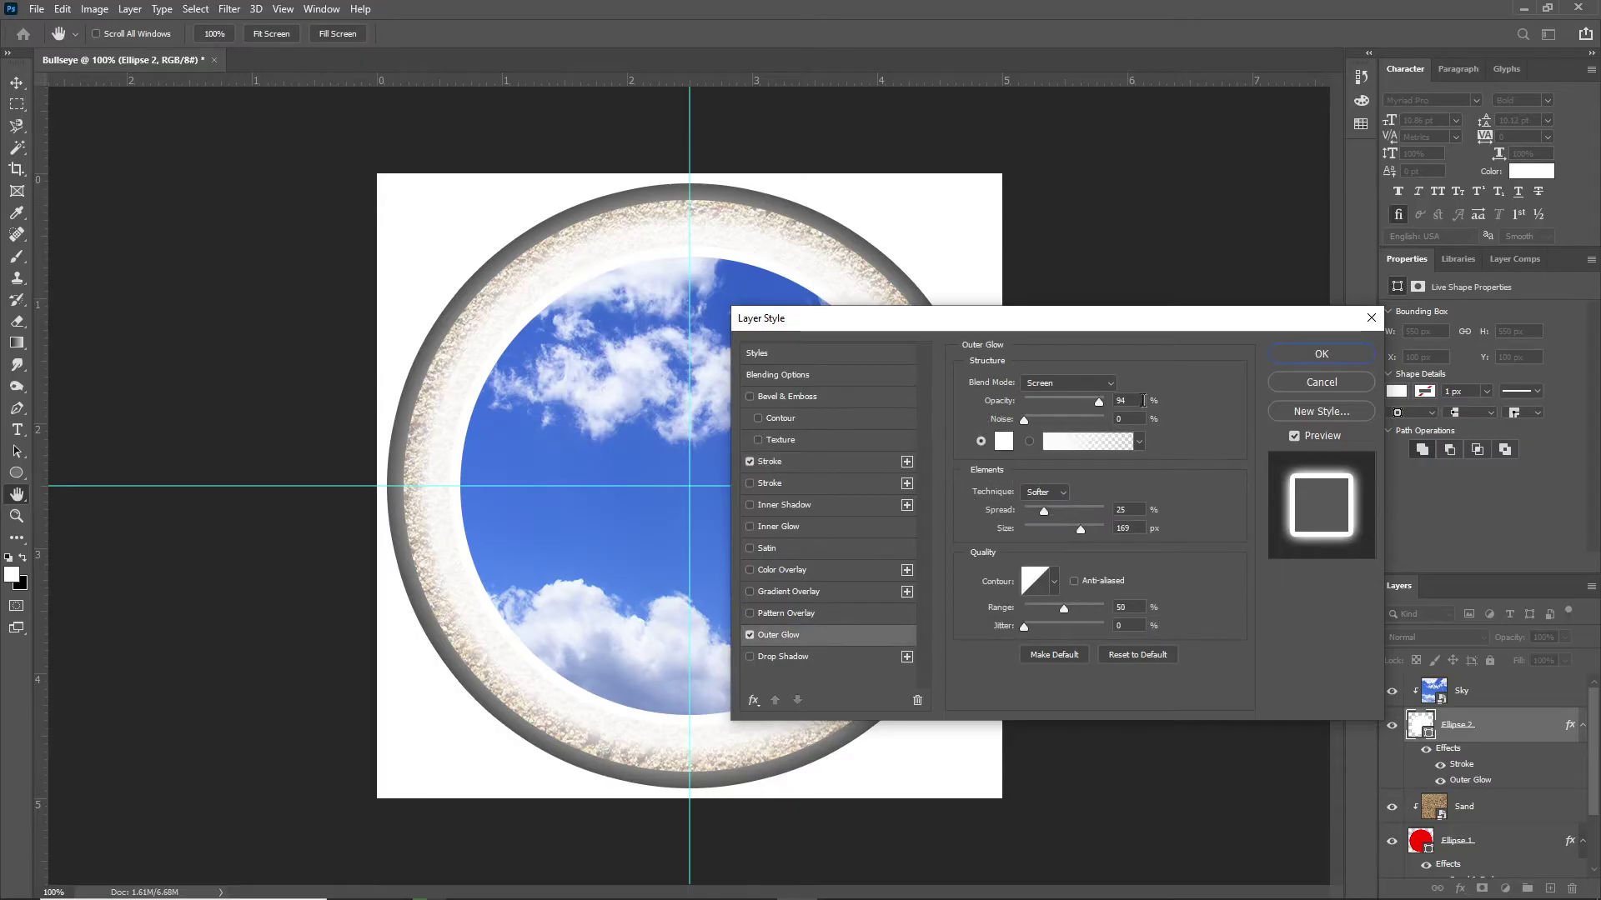
{"action": "left_click", "coordinate": [1003, 441]}
{"action": "left_click_drag", "start_coordinate": [1220, 563], "coordinate": [1142, 726]}
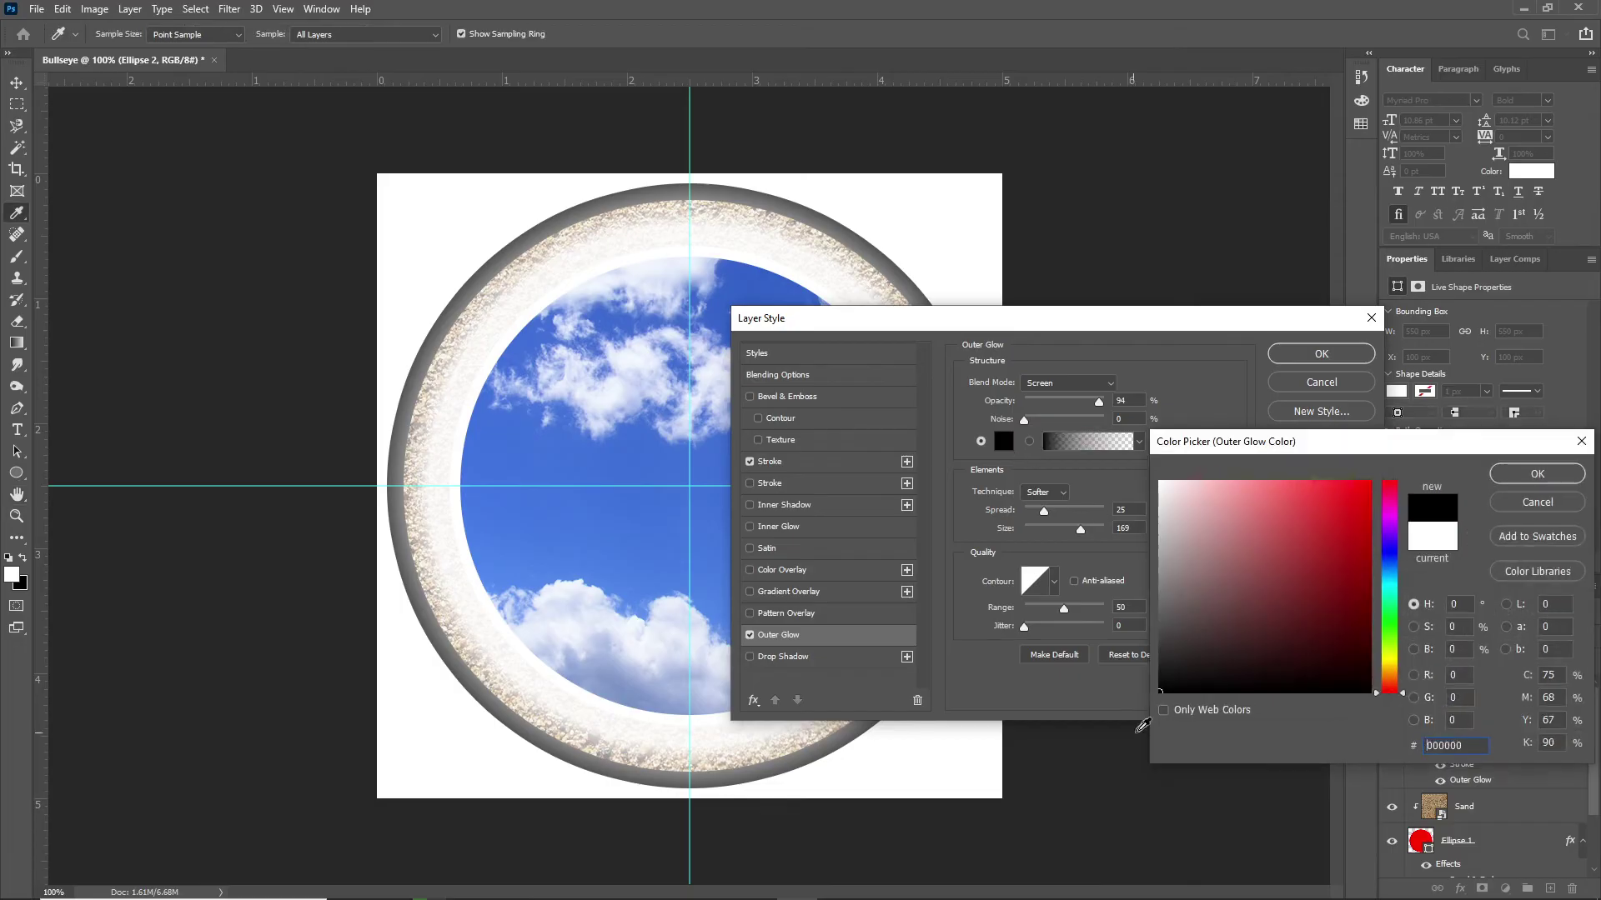
{"action": "left_click", "coordinate": [1537, 473]}
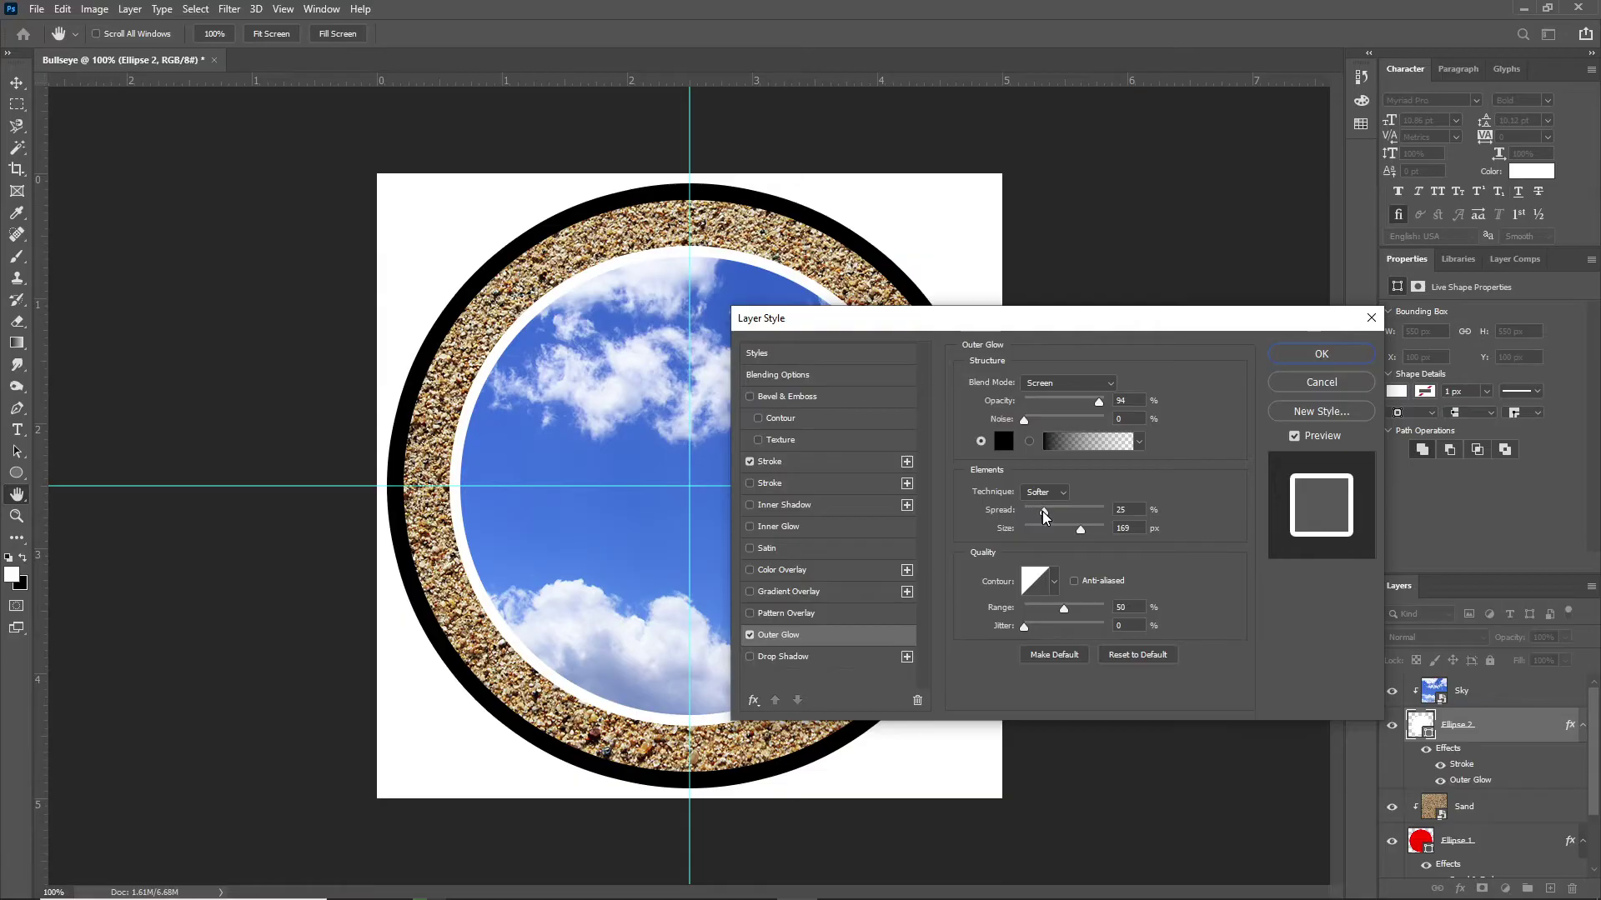
Try the Outer Glow with the Softer technique, 76% opacity, 22% spread and 101 px size, and switch it off.
{"action": "mouse_move", "coordinate": [1039, 515]}
{"action": "left_mouse_down"}
{"action": "mouse_move", "coordinate": [1047, 531]}
{"action": "mouse_move", "coordinate": [1099, 531]}
{"action": "mouse_move", "coordinate": [1042, 511]}
{"action": "left_mouse_up"}
{"action": "left_click", "coordinate": [1046, 493]}
{"action": "left_click", "coordinate": [1049, 507]}
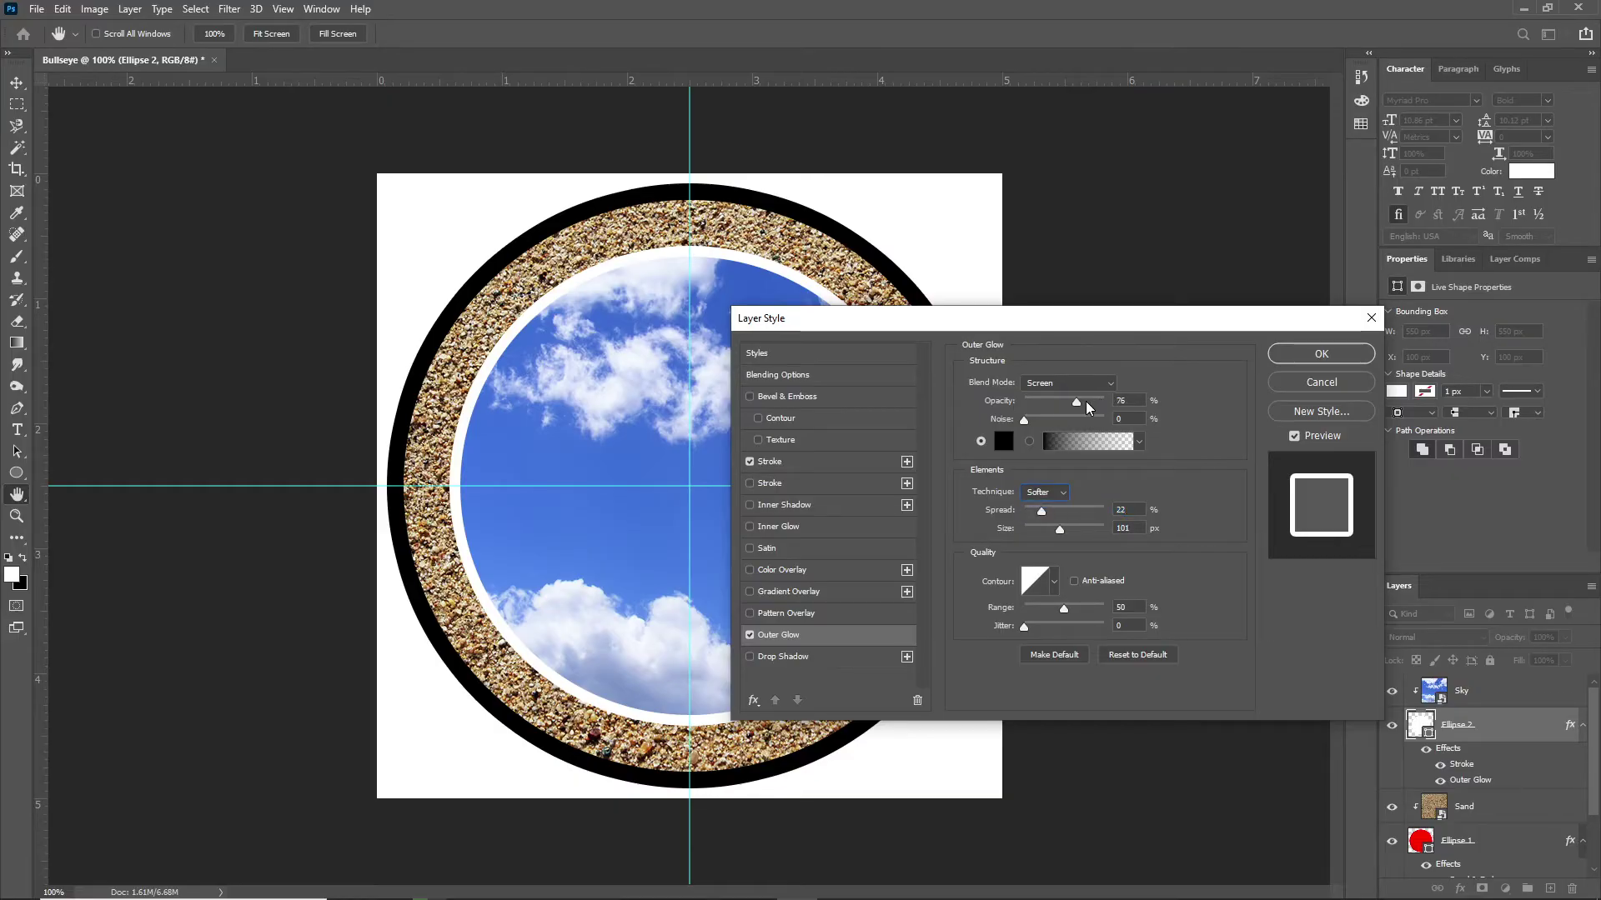
{"action": "left_click", "coordinate": [1024, 419]}
{"action": "left_click", "coordinate": [750, 635]}
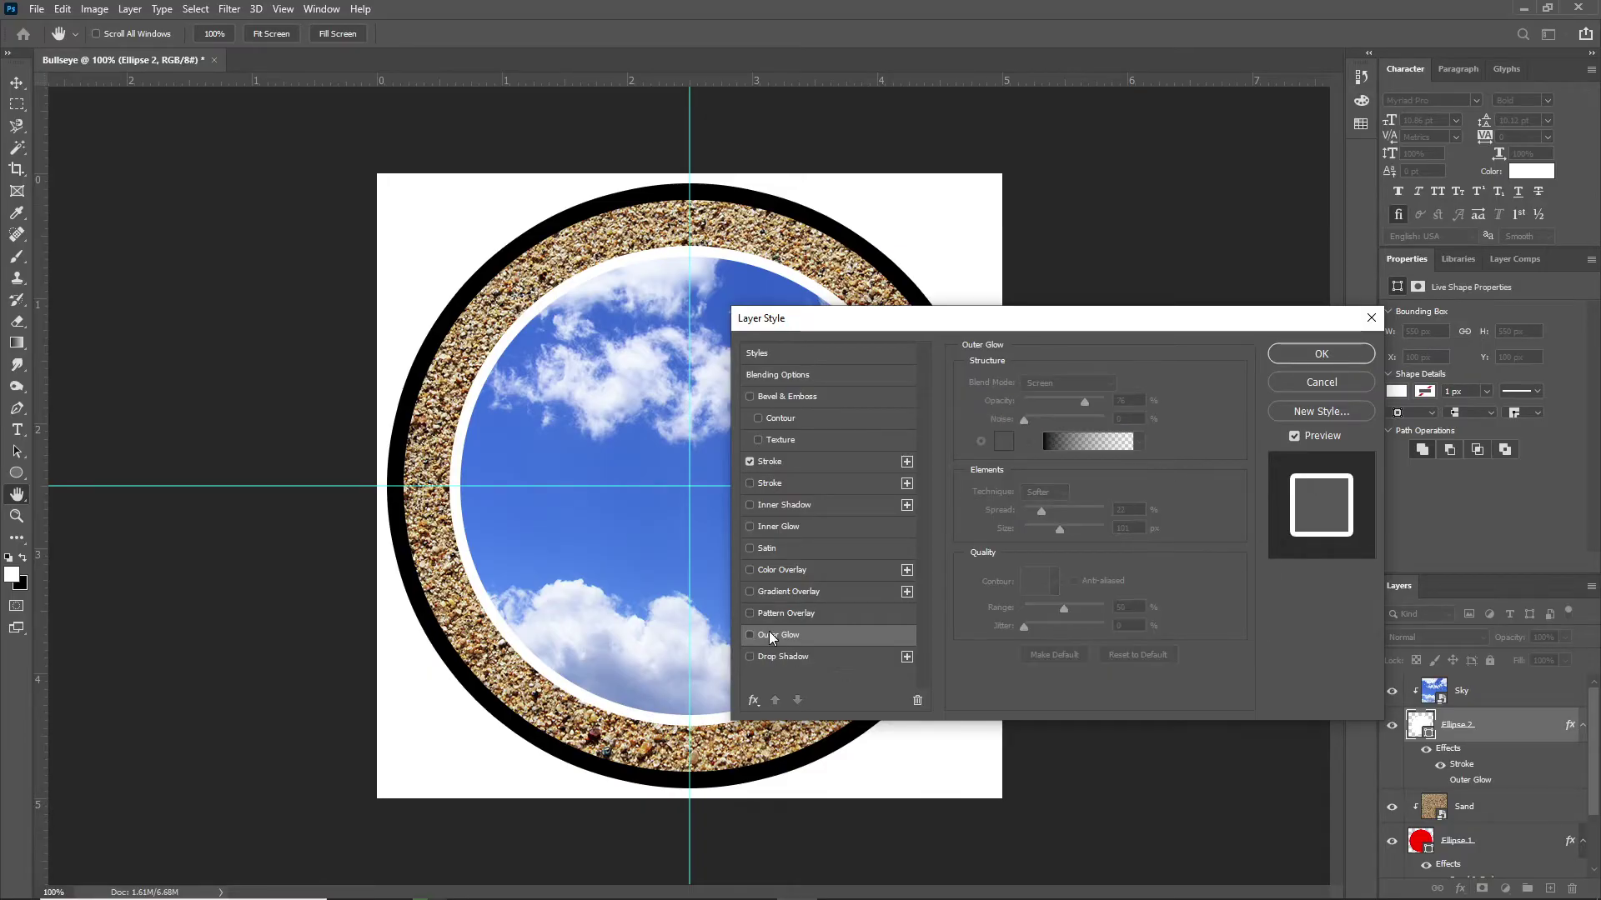
Try a Drop Shadow on the inner sky circle and turn it off again.
{"action": "left_click", "coordinate": [749, 657]}
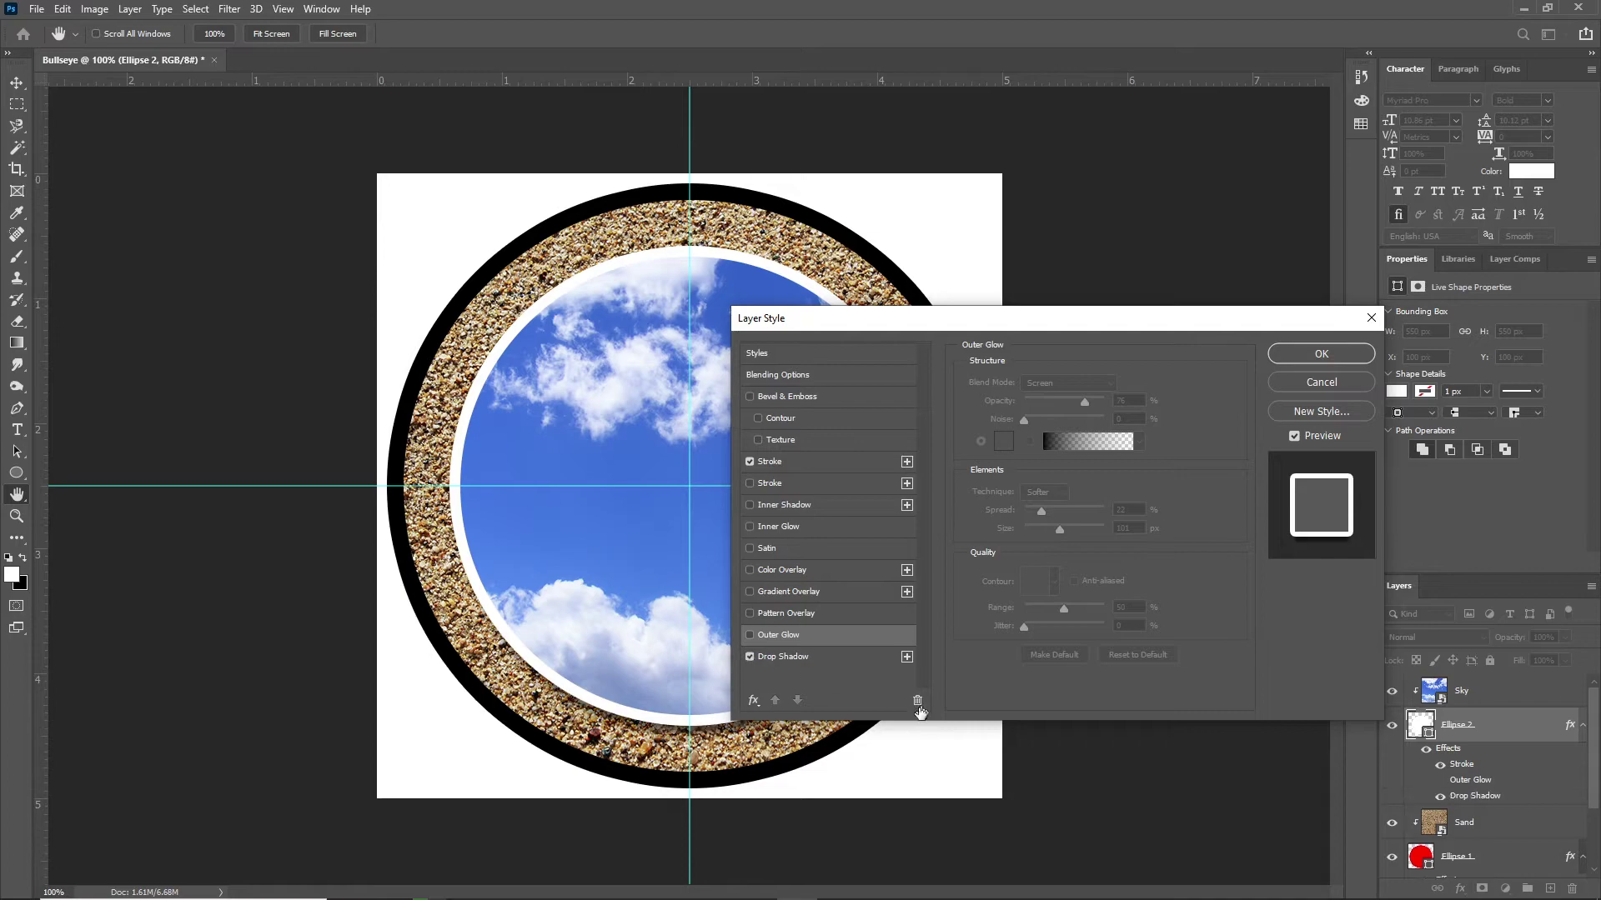
{"action": "left_click_drag", "start_coordinate": [856, 331], "coordinate": [943, 183]}
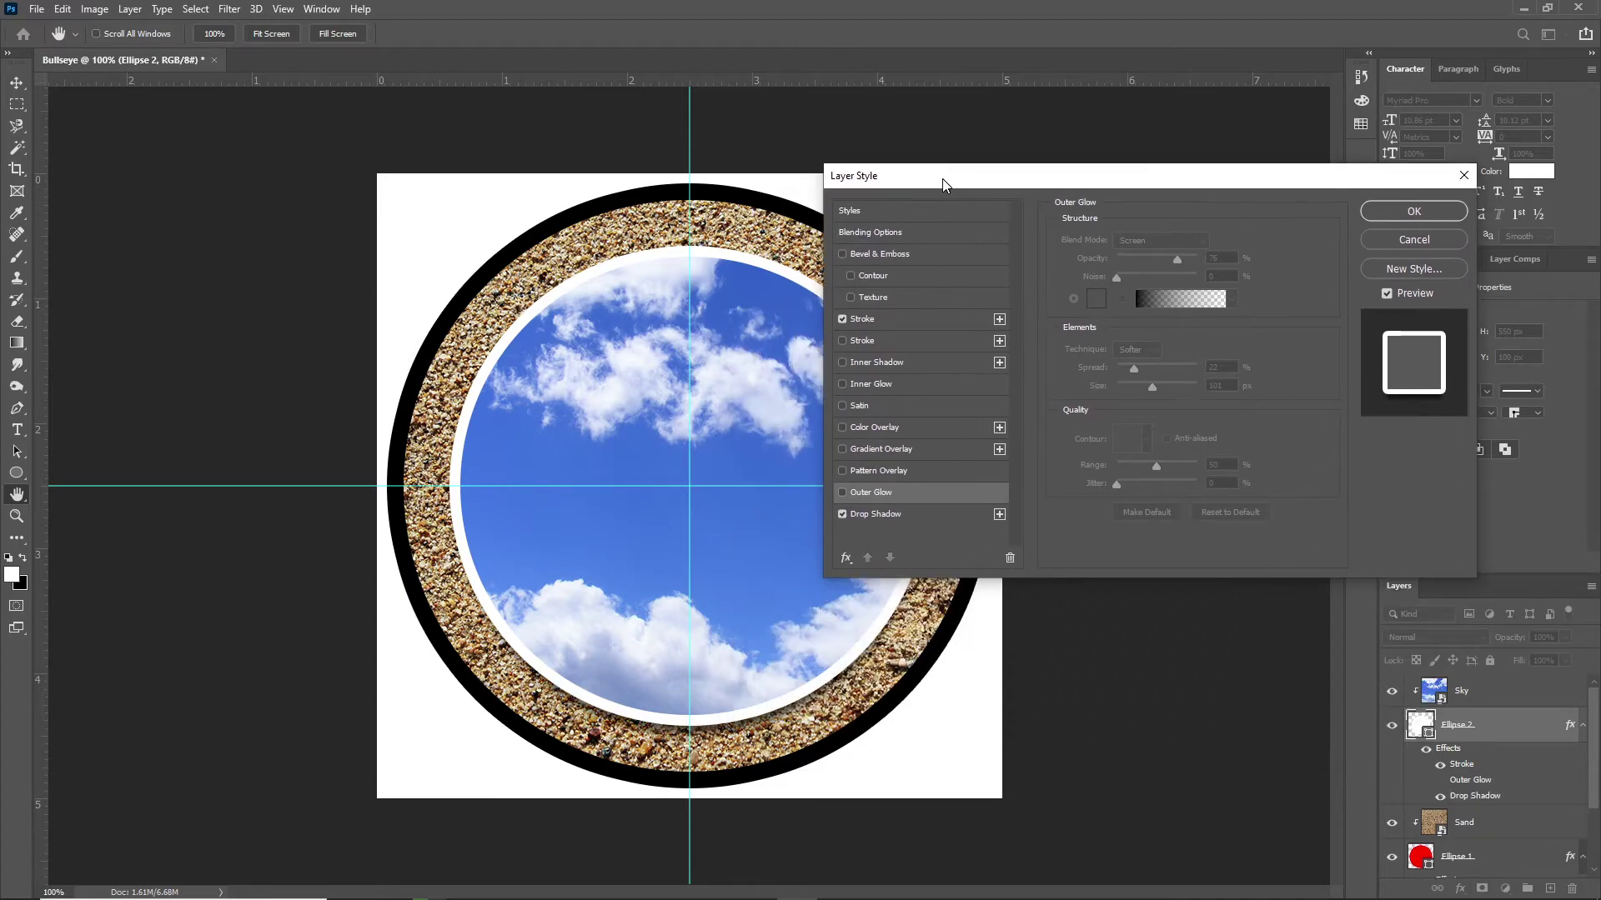
{"action": "left_click", "coordinate": [841, 514]}
Re-enable the Outer Glow on the inner sky circle and set its colour to white, ffffff.
{"action": "left_click", "coordinate": [842, 492]}
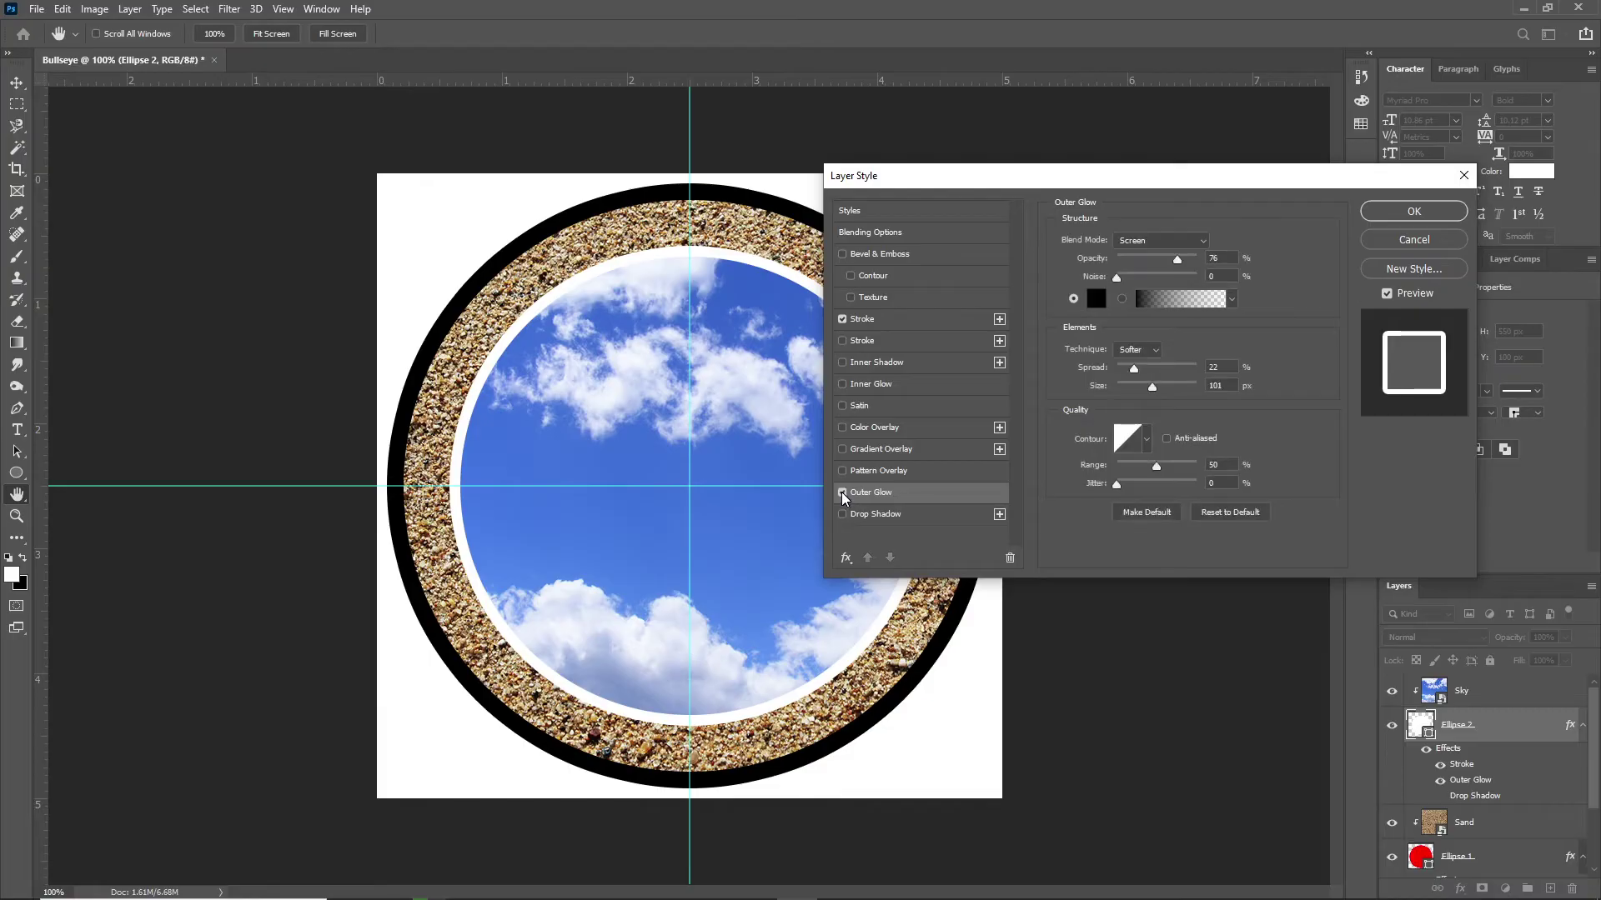
{"action": "left_click", "coordinate": [1095, 299]}
{"action": "left_click_drag", "start_coordinate": [1183, 533], "coordinate": [1160, 481]}
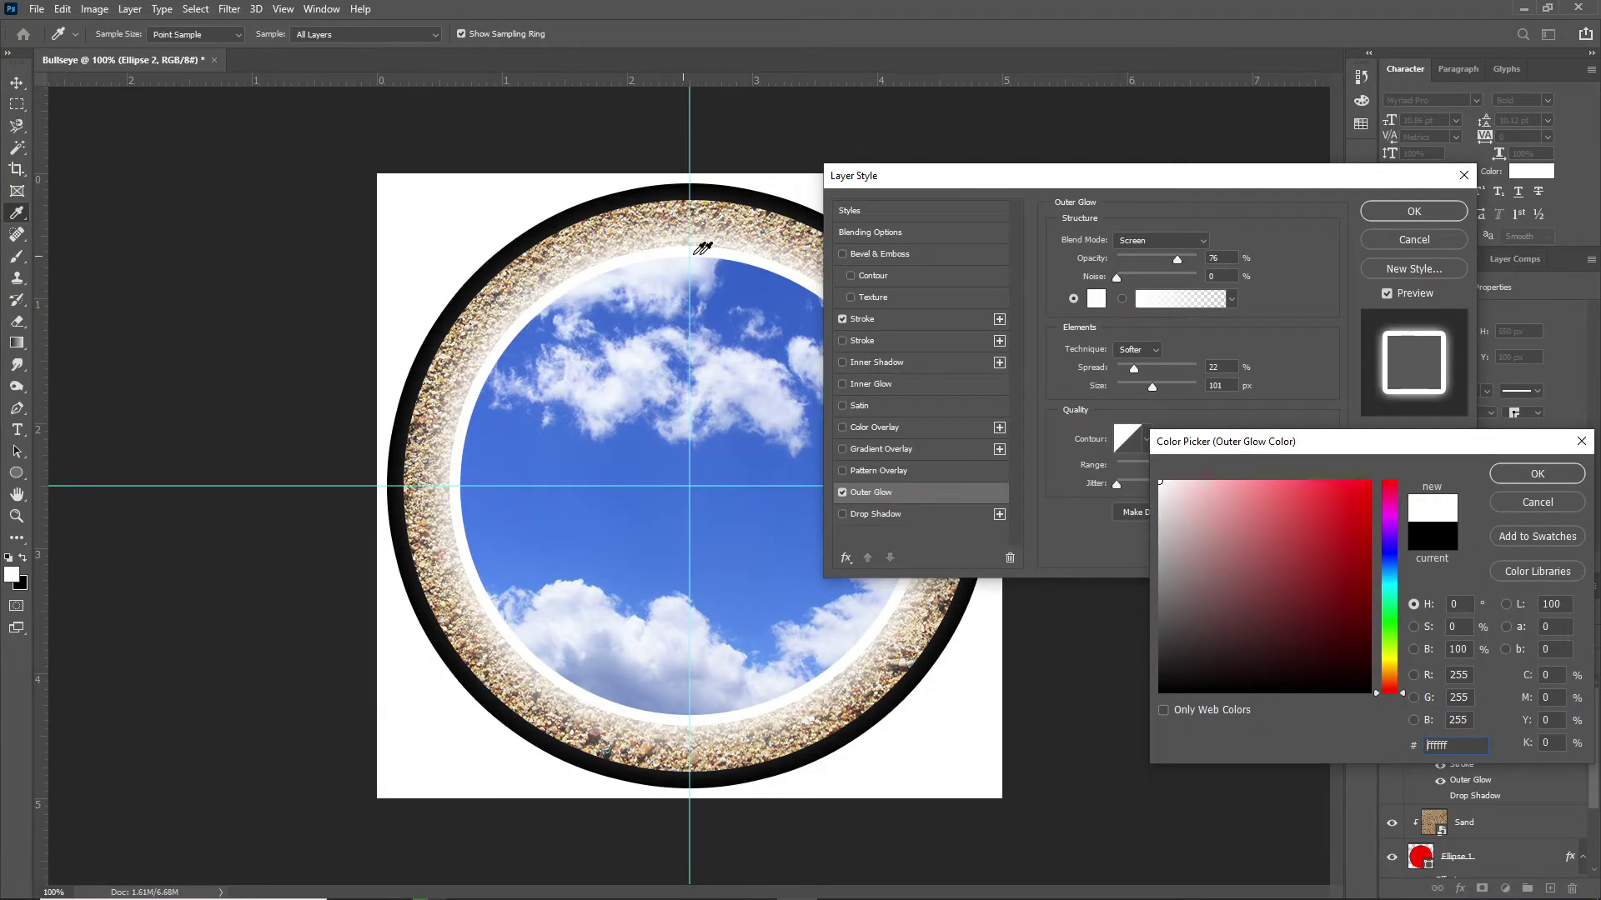
{"action": "left_click", "coordinate": [1538, 475]}
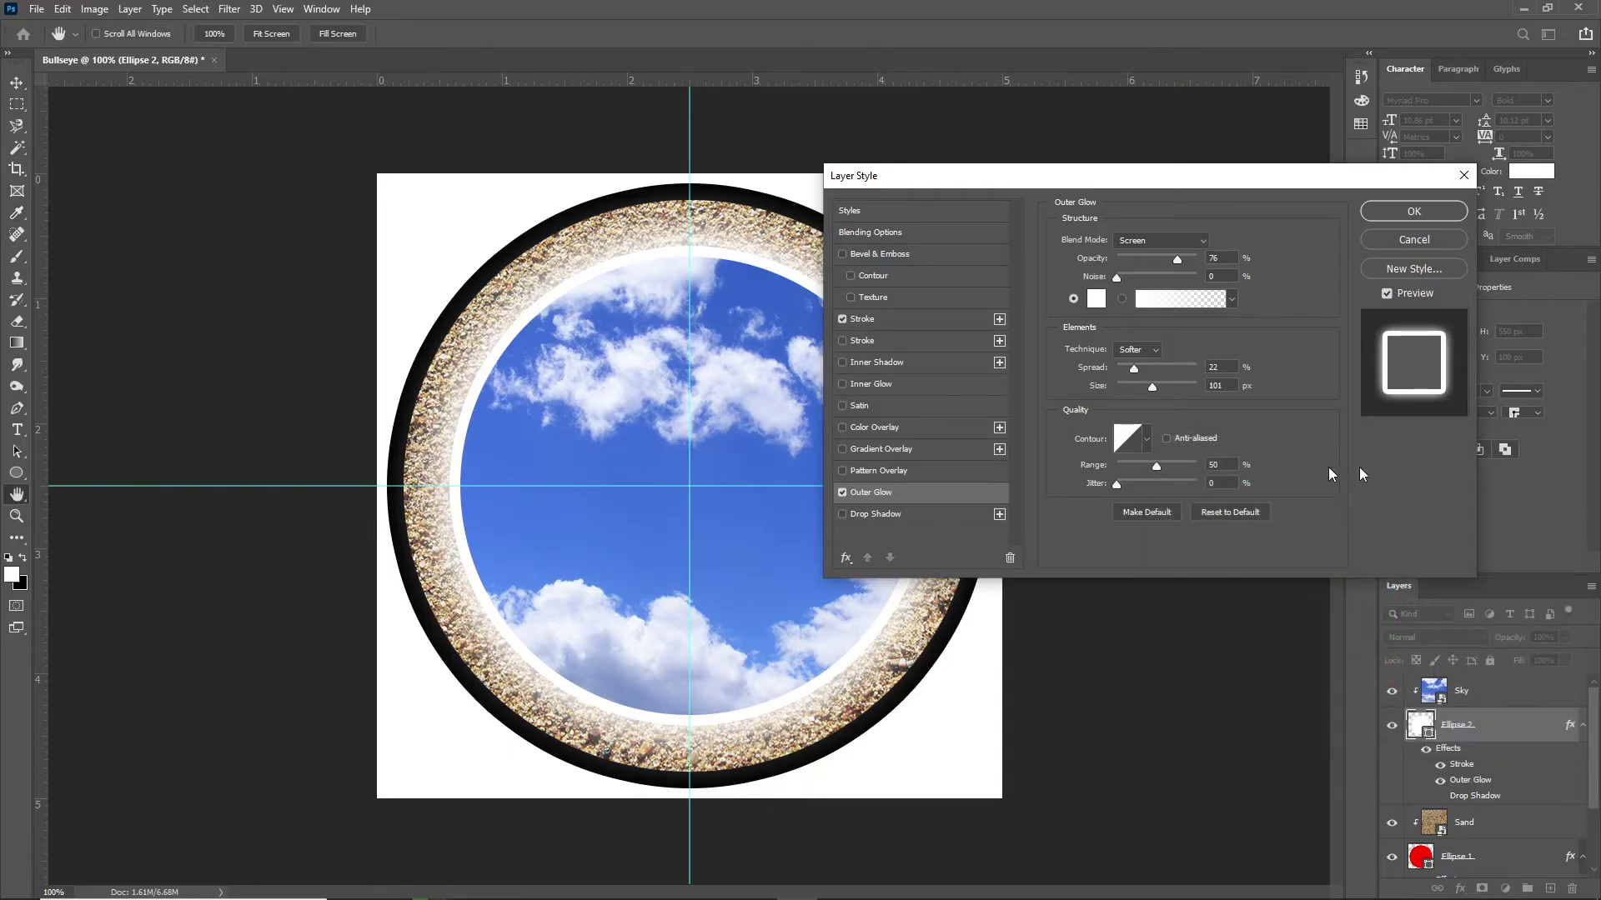
Replace the sky circle's Outer Glow with a Drop Shadow at a 112° angle and 27 px distance, and apply the layer style.
{"action": "left_click", "coordinate": [843, 494]}
{"action": "left_click", "coordinate": [842, 515]}
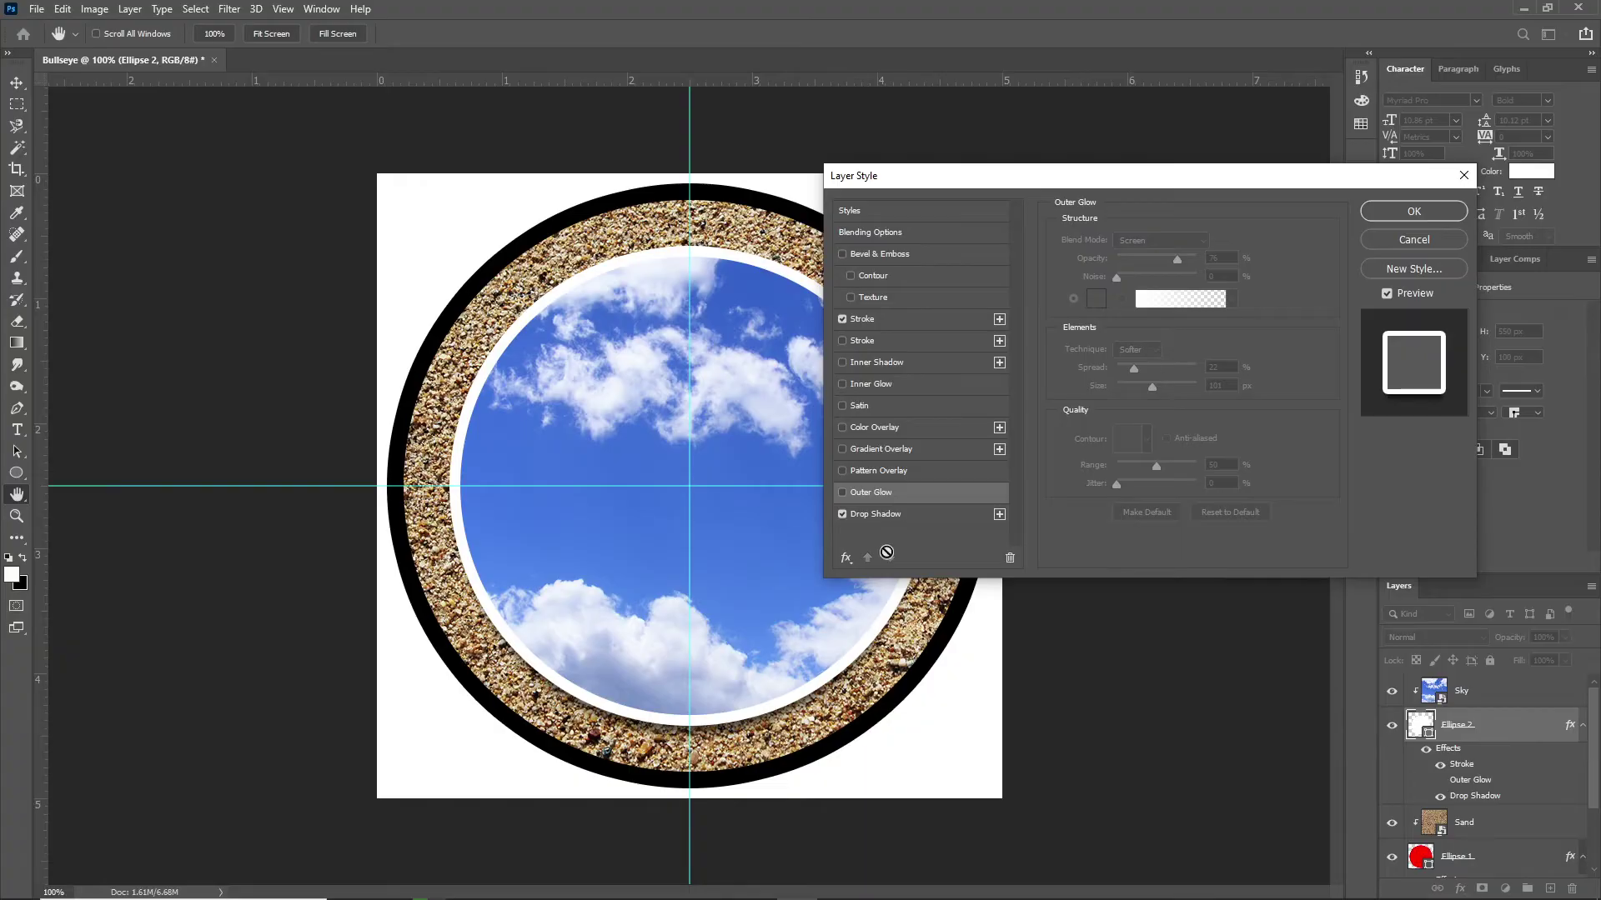
{"action": "left_click", "coordinate": [886, 515]}
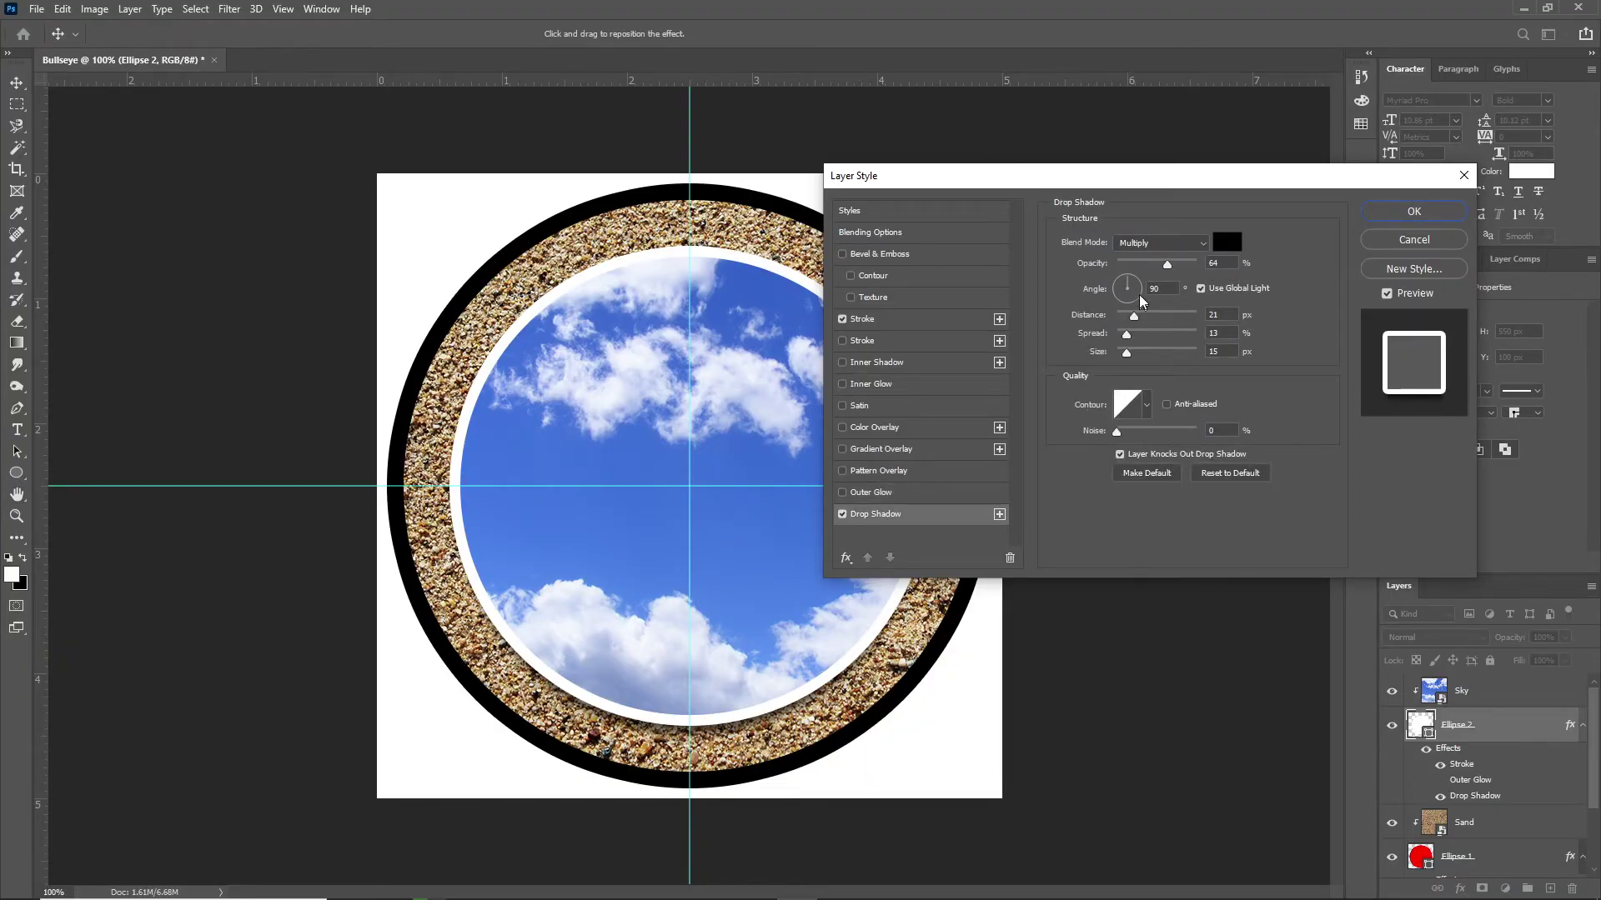
{"action": "left_click_drag", "start_coordinate": [1132, 289], "coordinate": [1140, 316]}
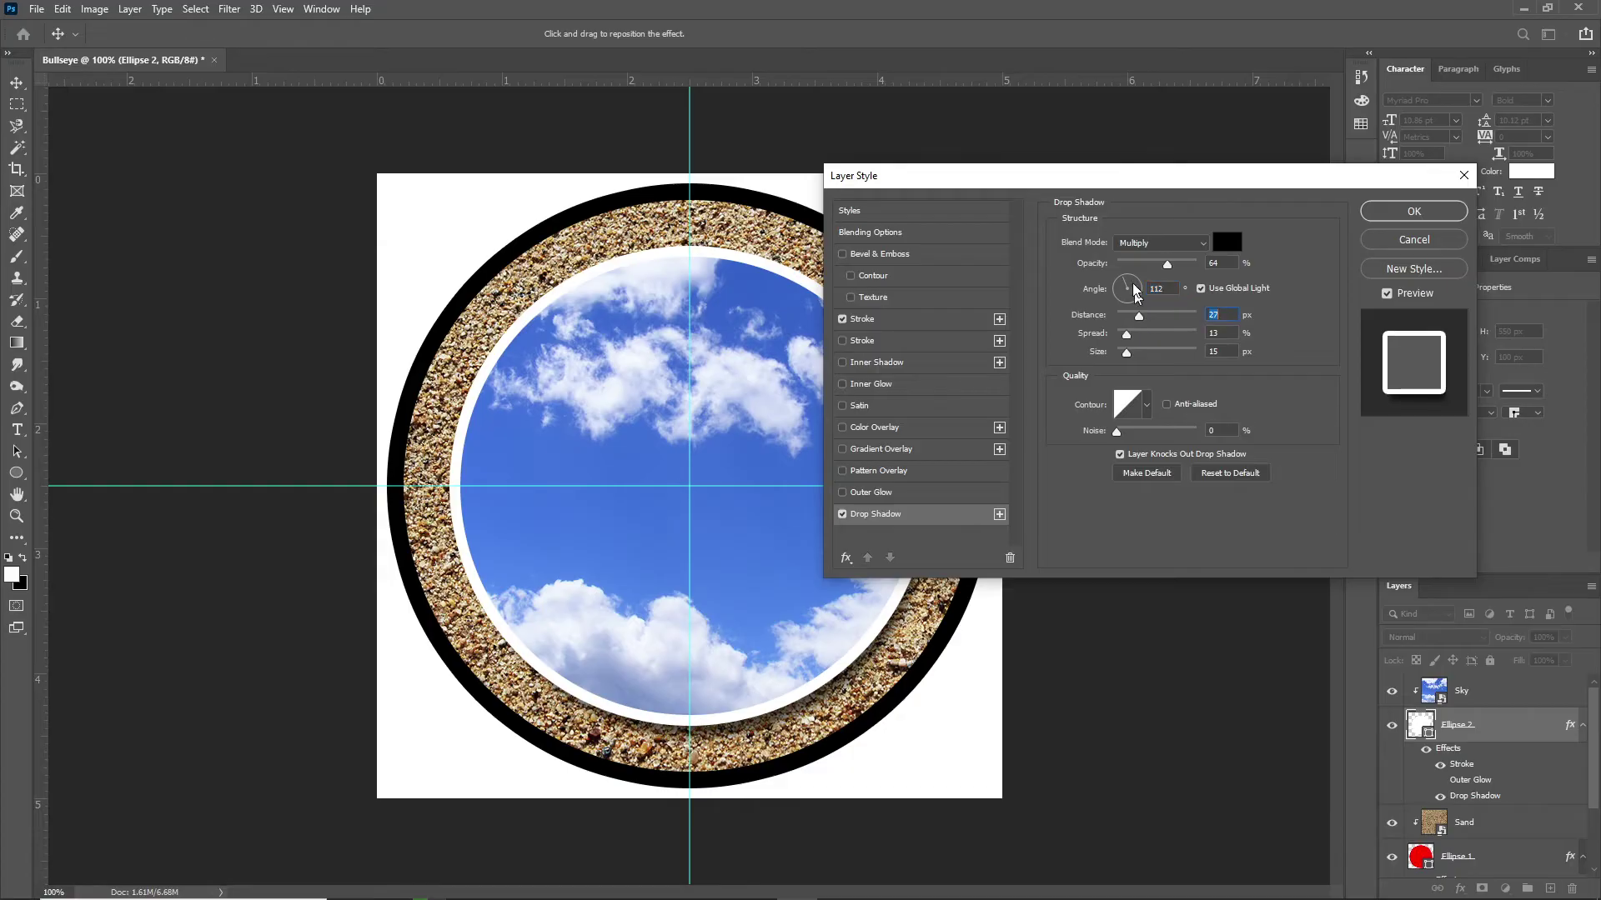
{"action": "left_click_drag", "start_coordinate": [1039, 182], "coordinate": [1163, 183]}
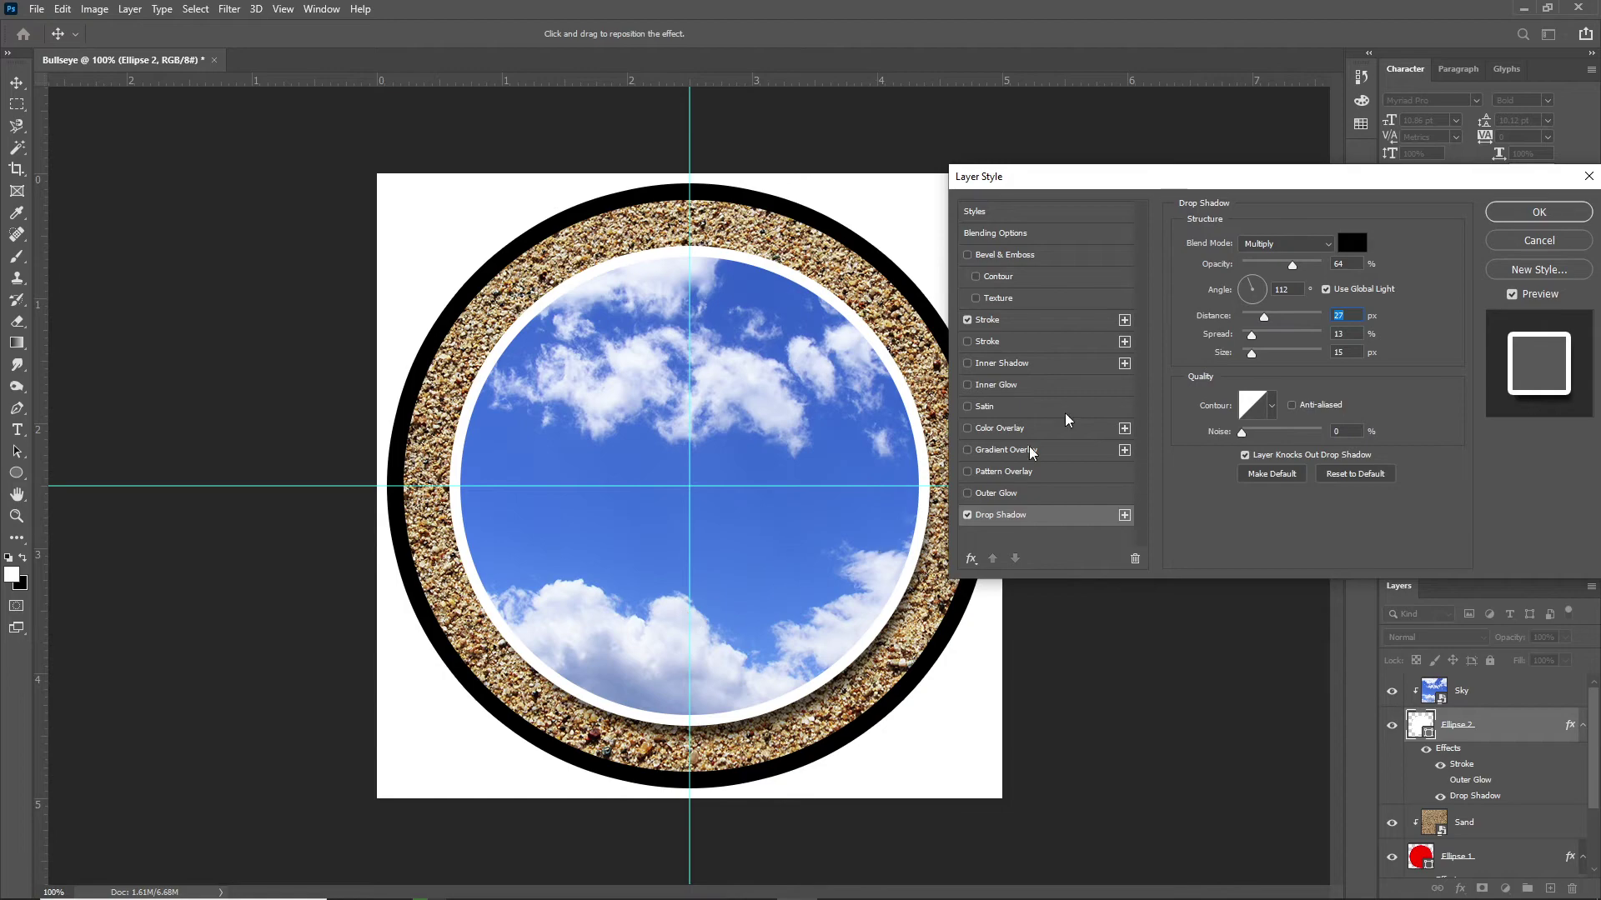
{"action": "left_click_drag", "start_coordinate": [1102, 186], "coordinate": [815, 185]}
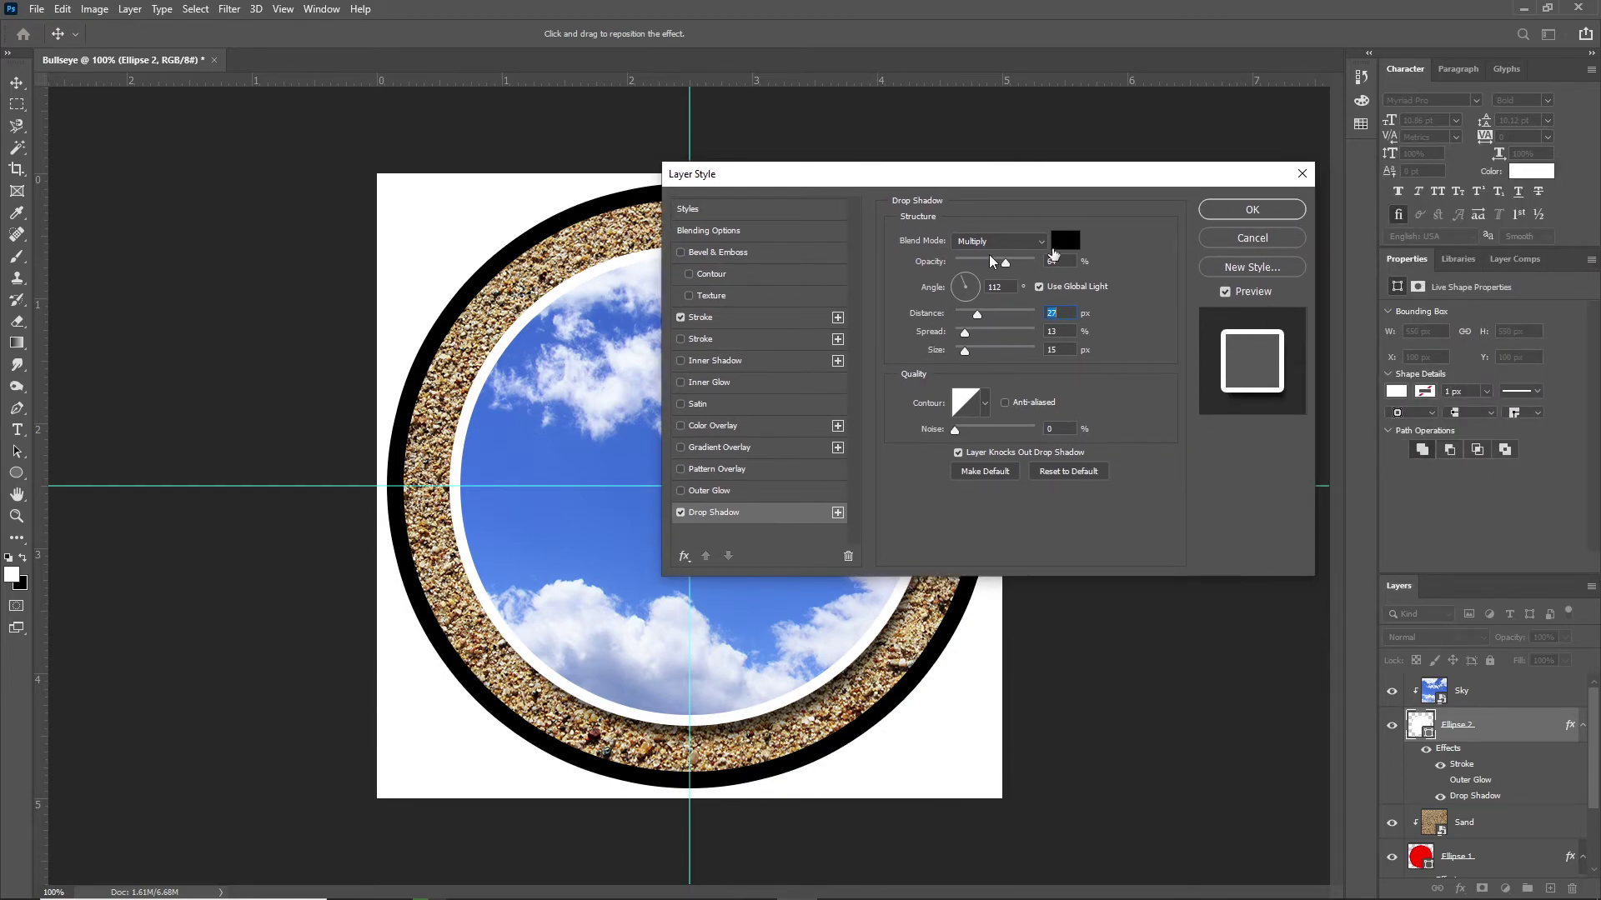
{"action": "left_click", "coordinate": [1213, 213]}
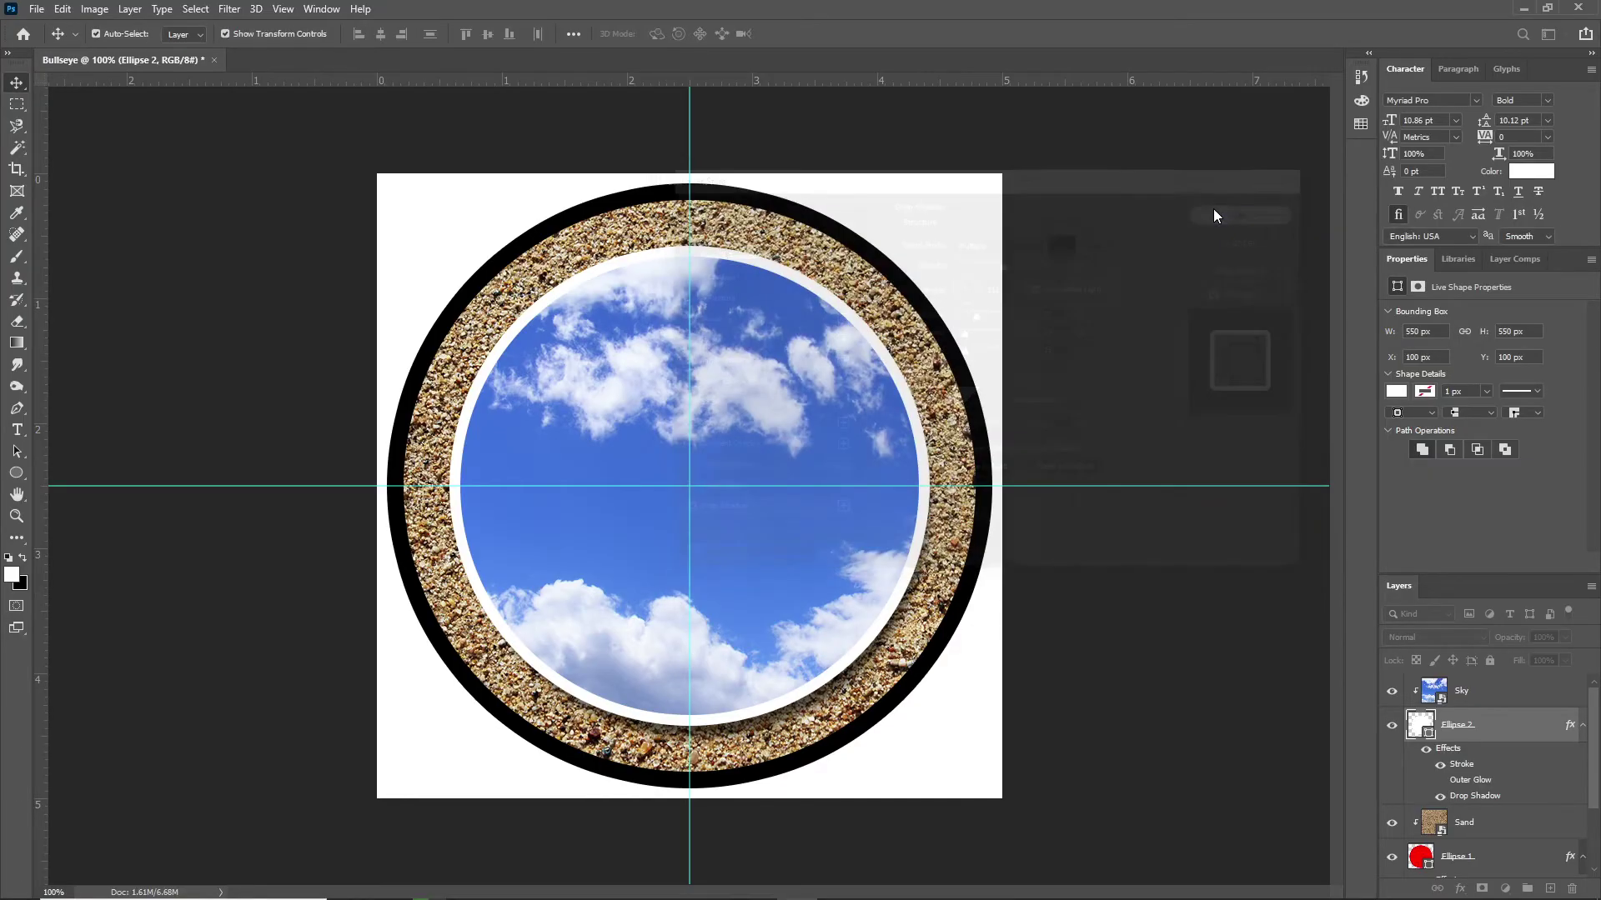
Draw a white circle about 428 px in diameter above the Sky layer, centred on the guide intersection.
{"action": "left_click", "coordinate": [1464, 697]}
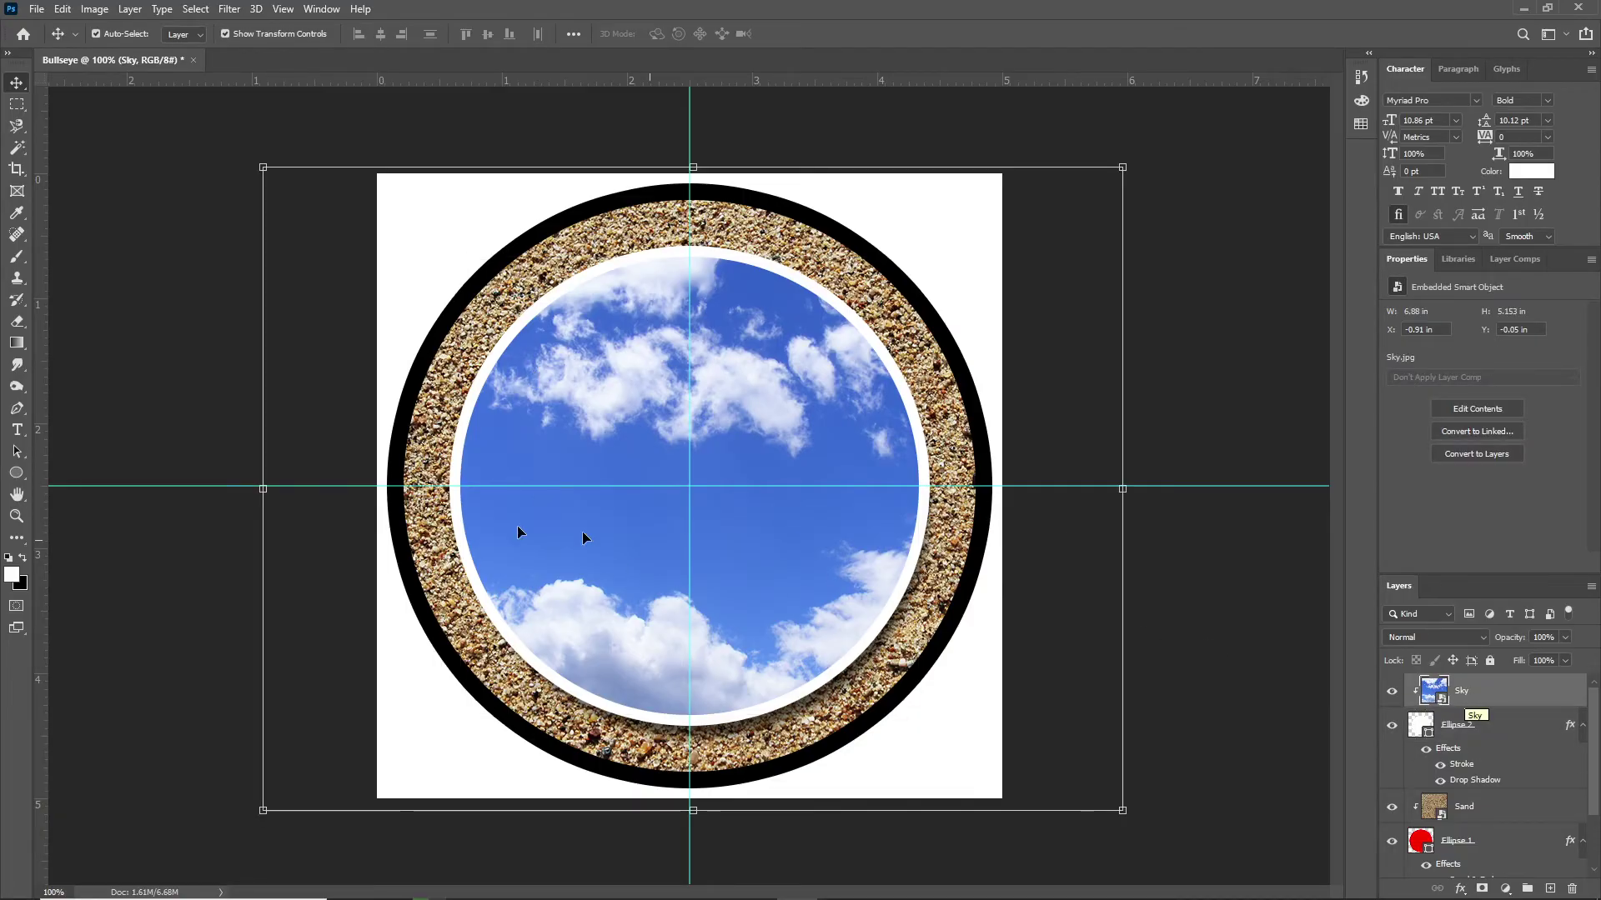
{"action": "left_click", "coordinate": [16, 478]}
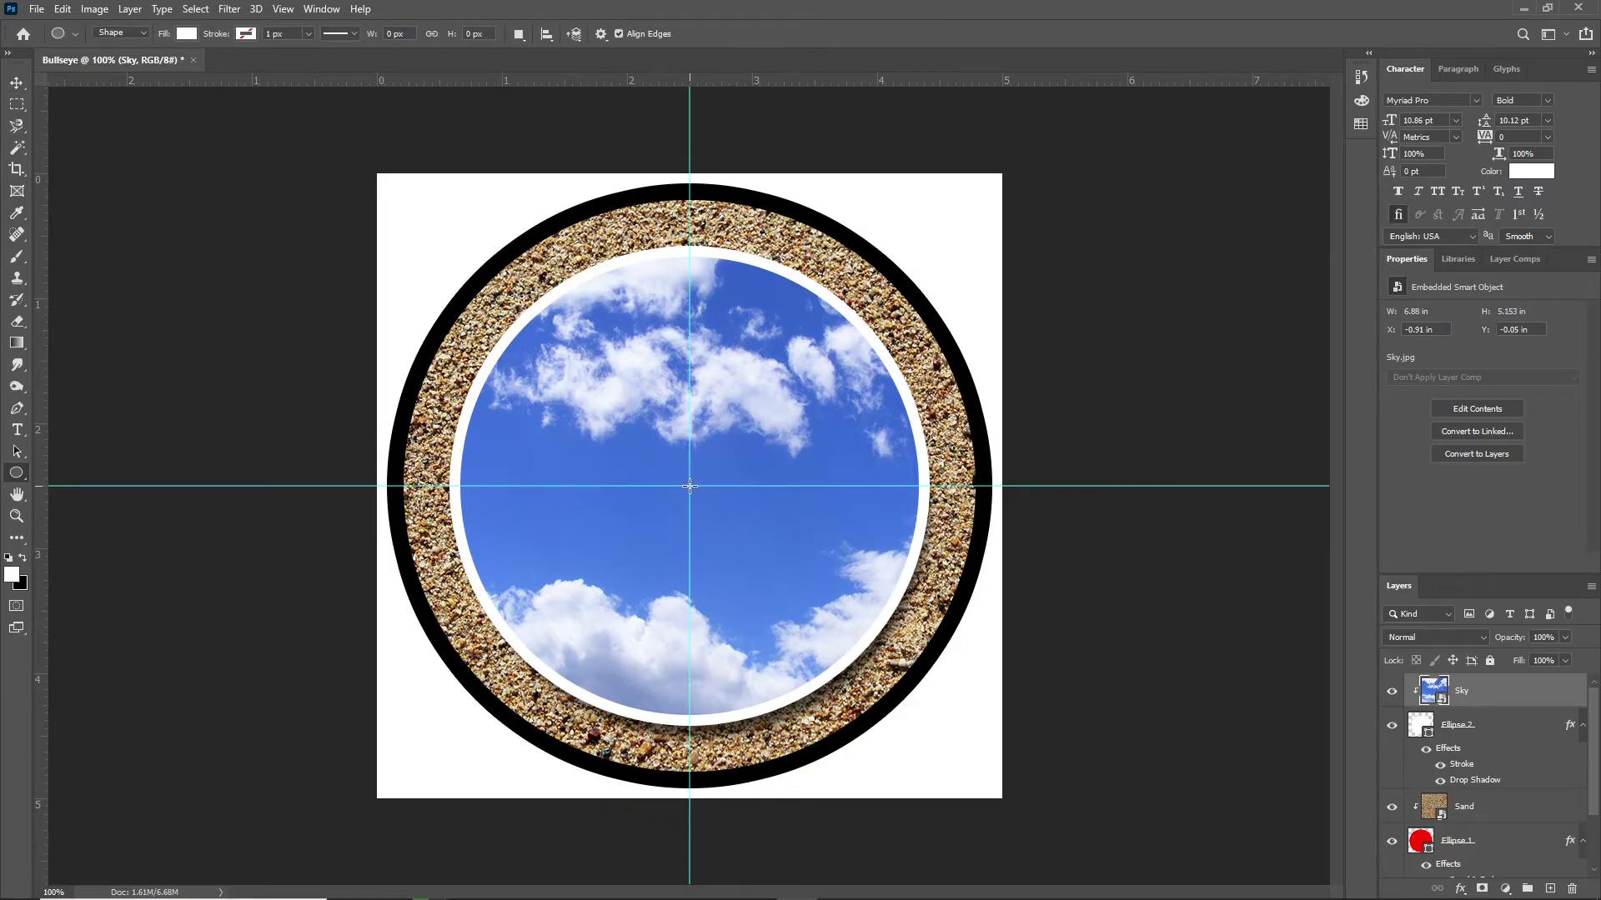
{"action": "mouse_move", "coordinate": [692, 486]}
{"action": "left_mouse_down"}
{"action": "mouse_move", "coordinate": [731, 546]}
{"action": "mouse_move", "coordinate": [927, 665]}
{"action": "left_mouse_up"}
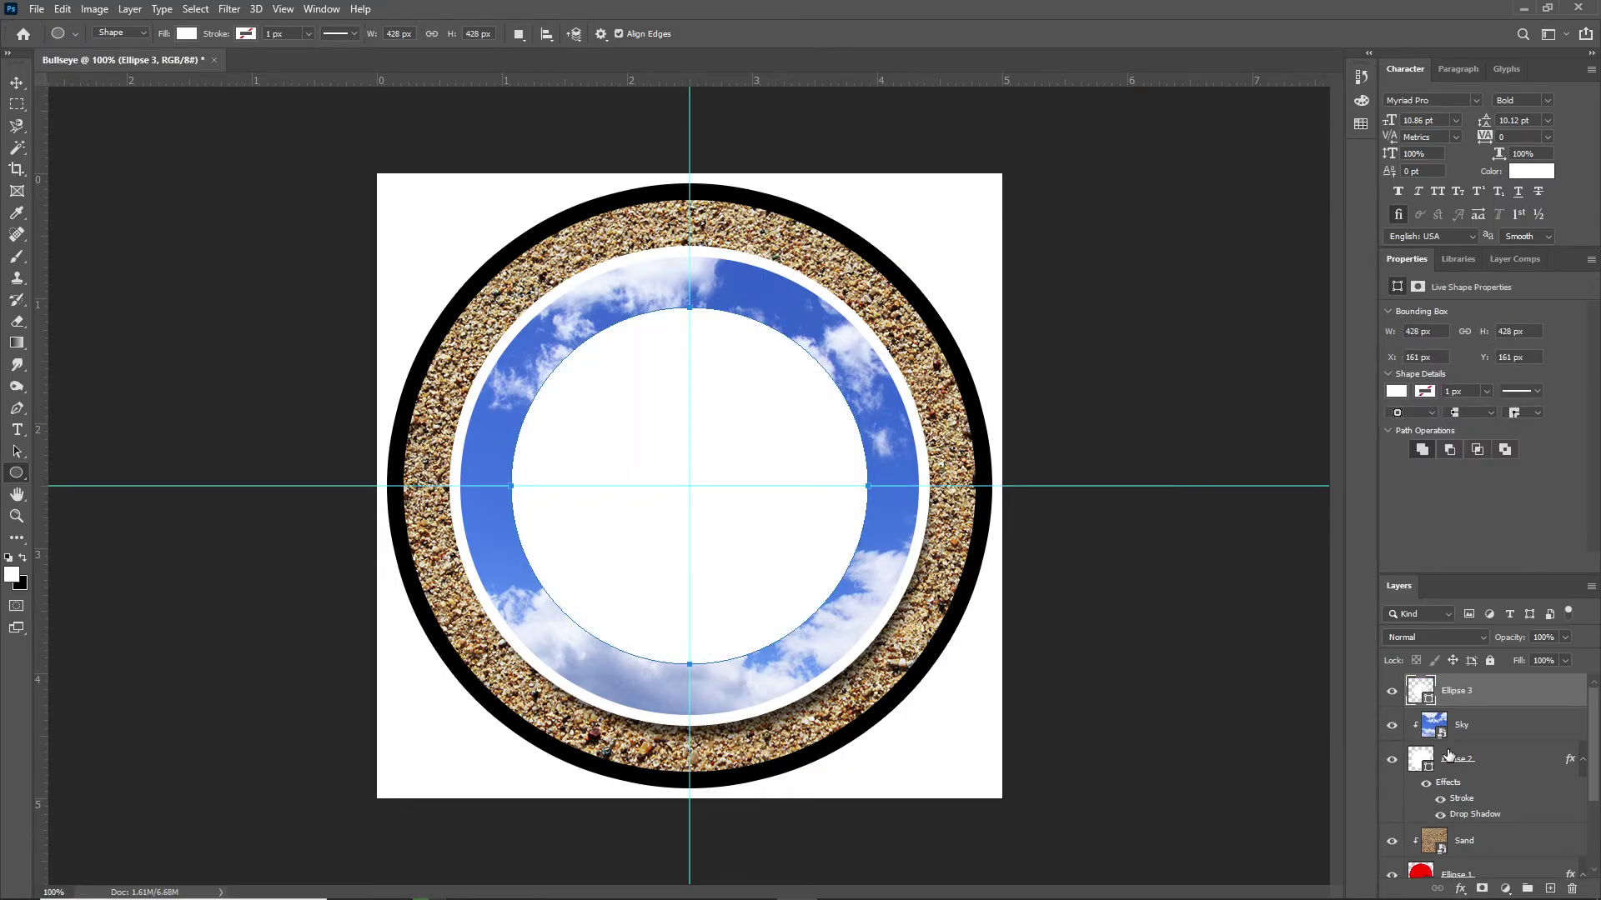
Place the Fire image from the Bullseye Project folder as an embedded layer and clip it to the new white circle.
{"action": "left_click", "coordinate": [38, 10]}
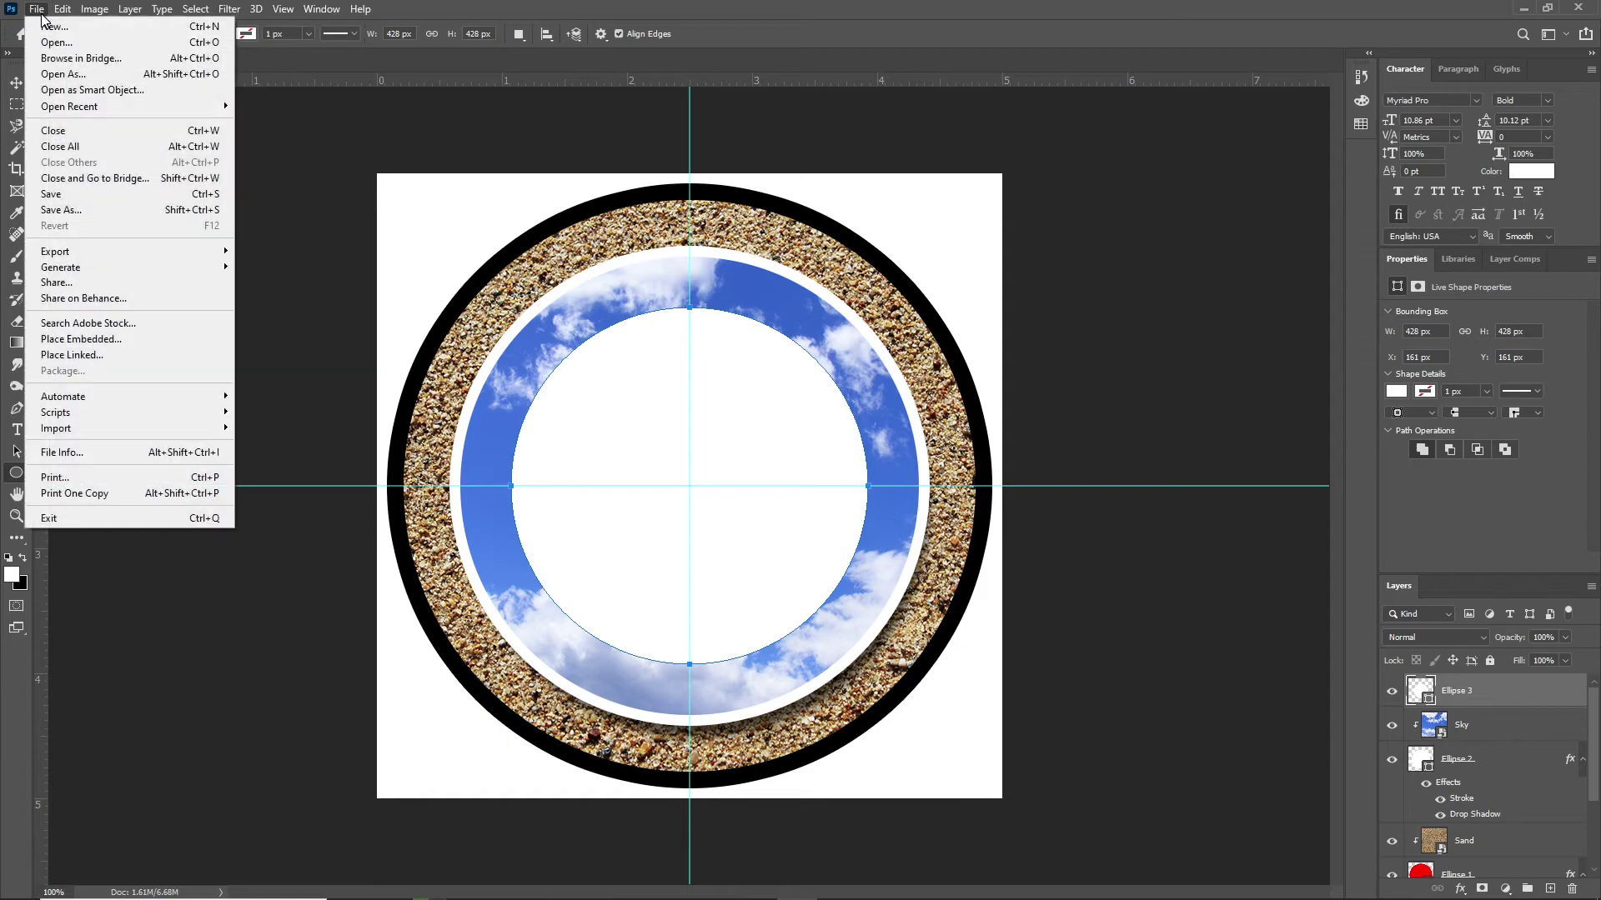
{"action": "left_click", "coordinate": [118, 338]}
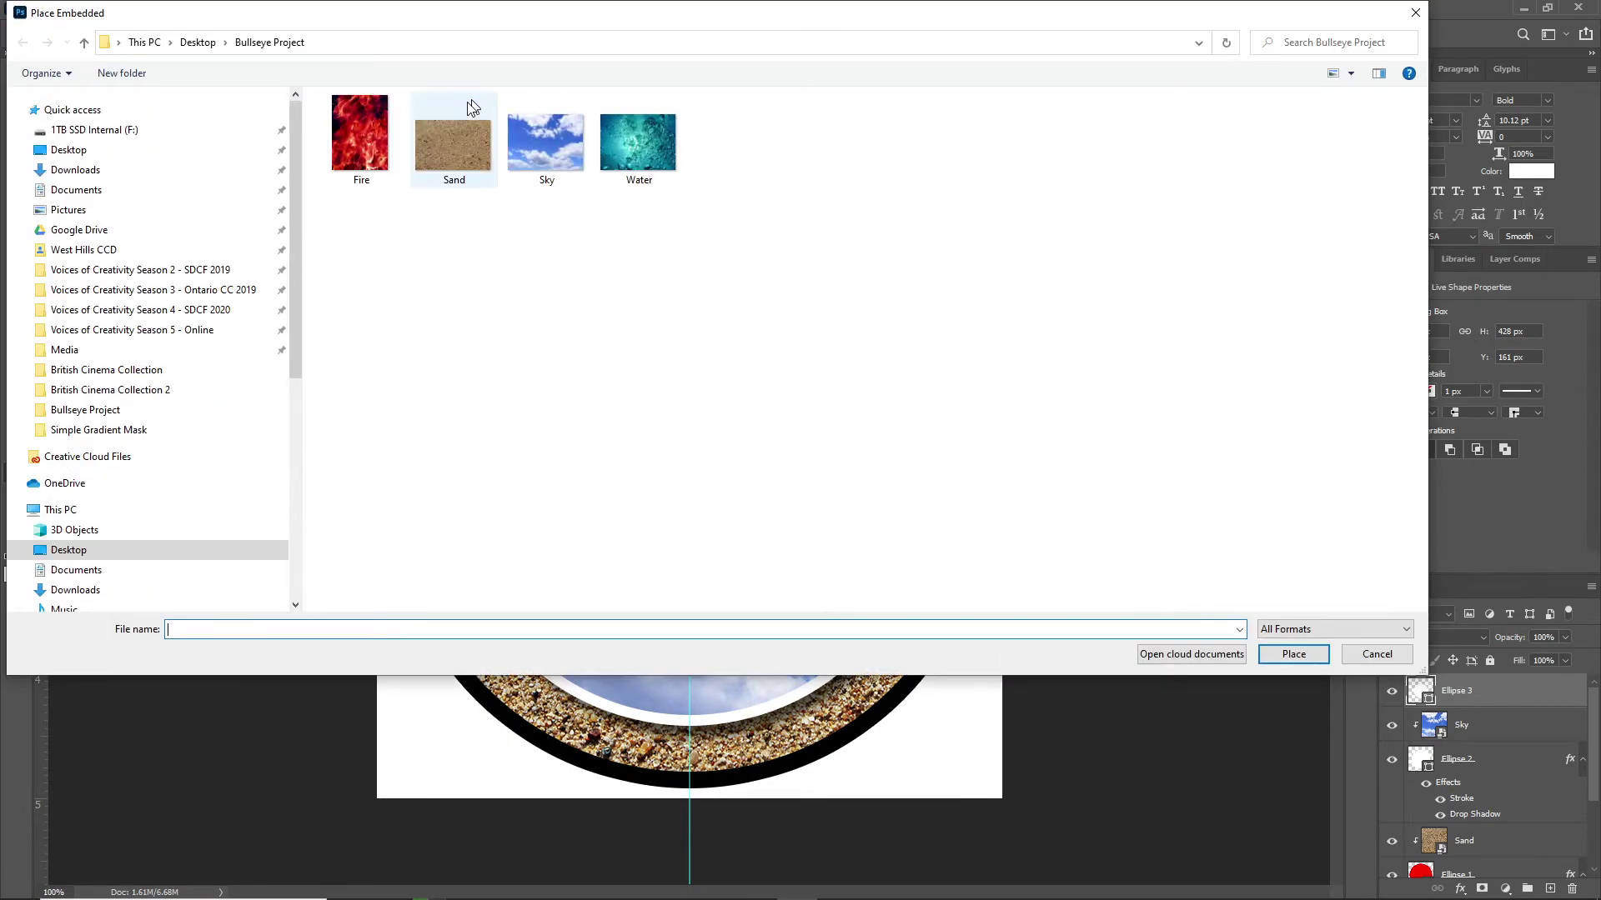
{"action": "left_click", "coordinate": [359, 129]}
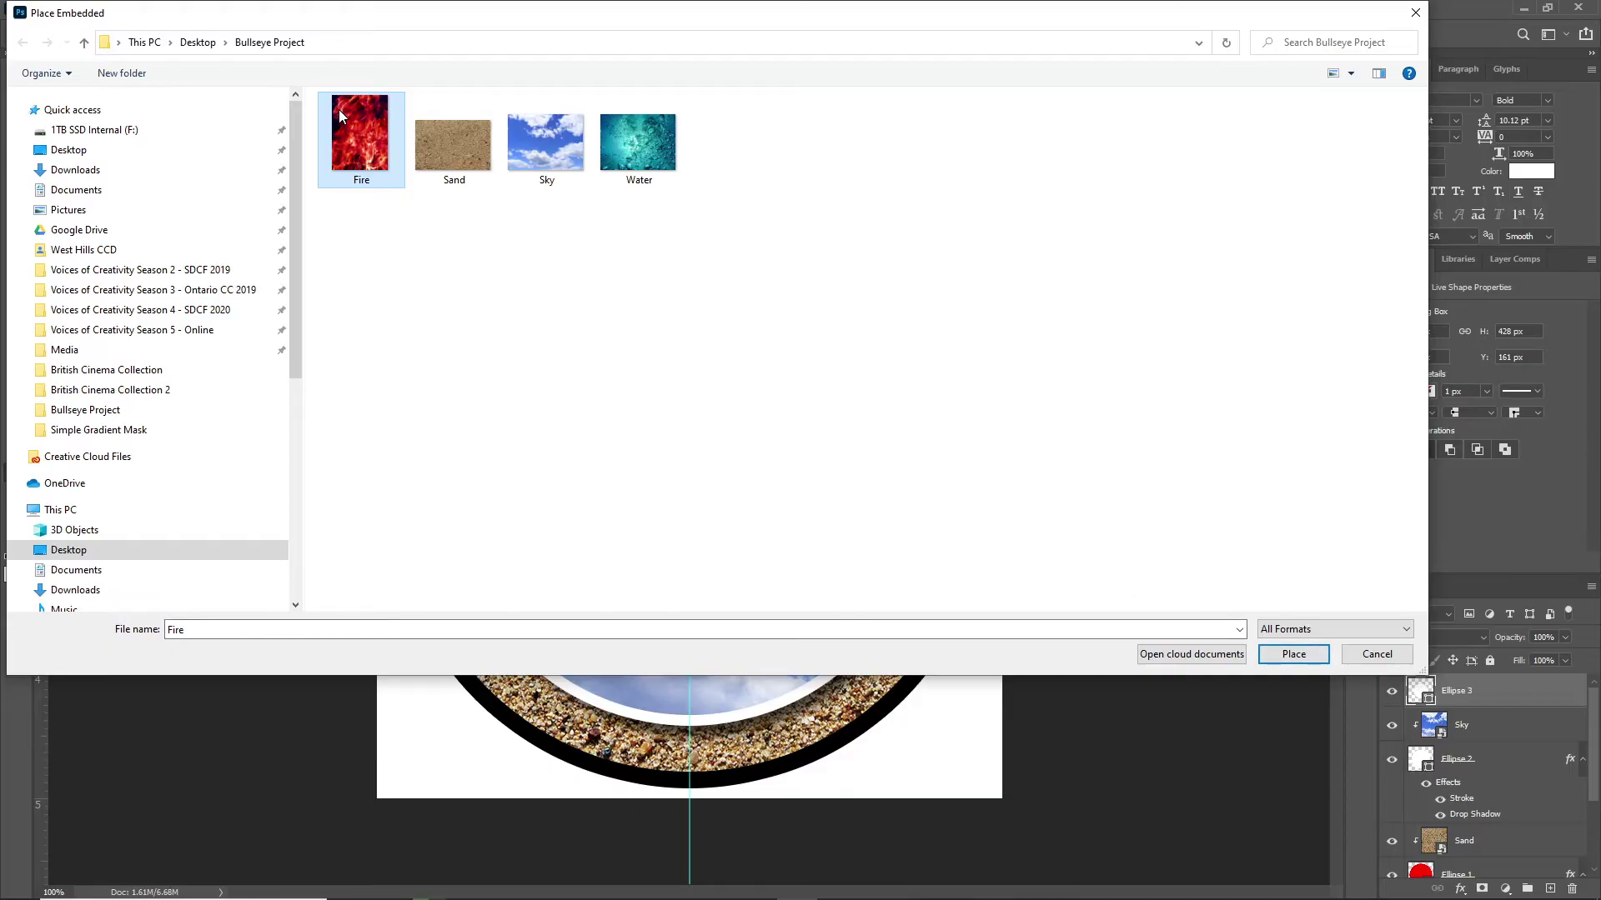
{"action": "key", "text": "Return"}
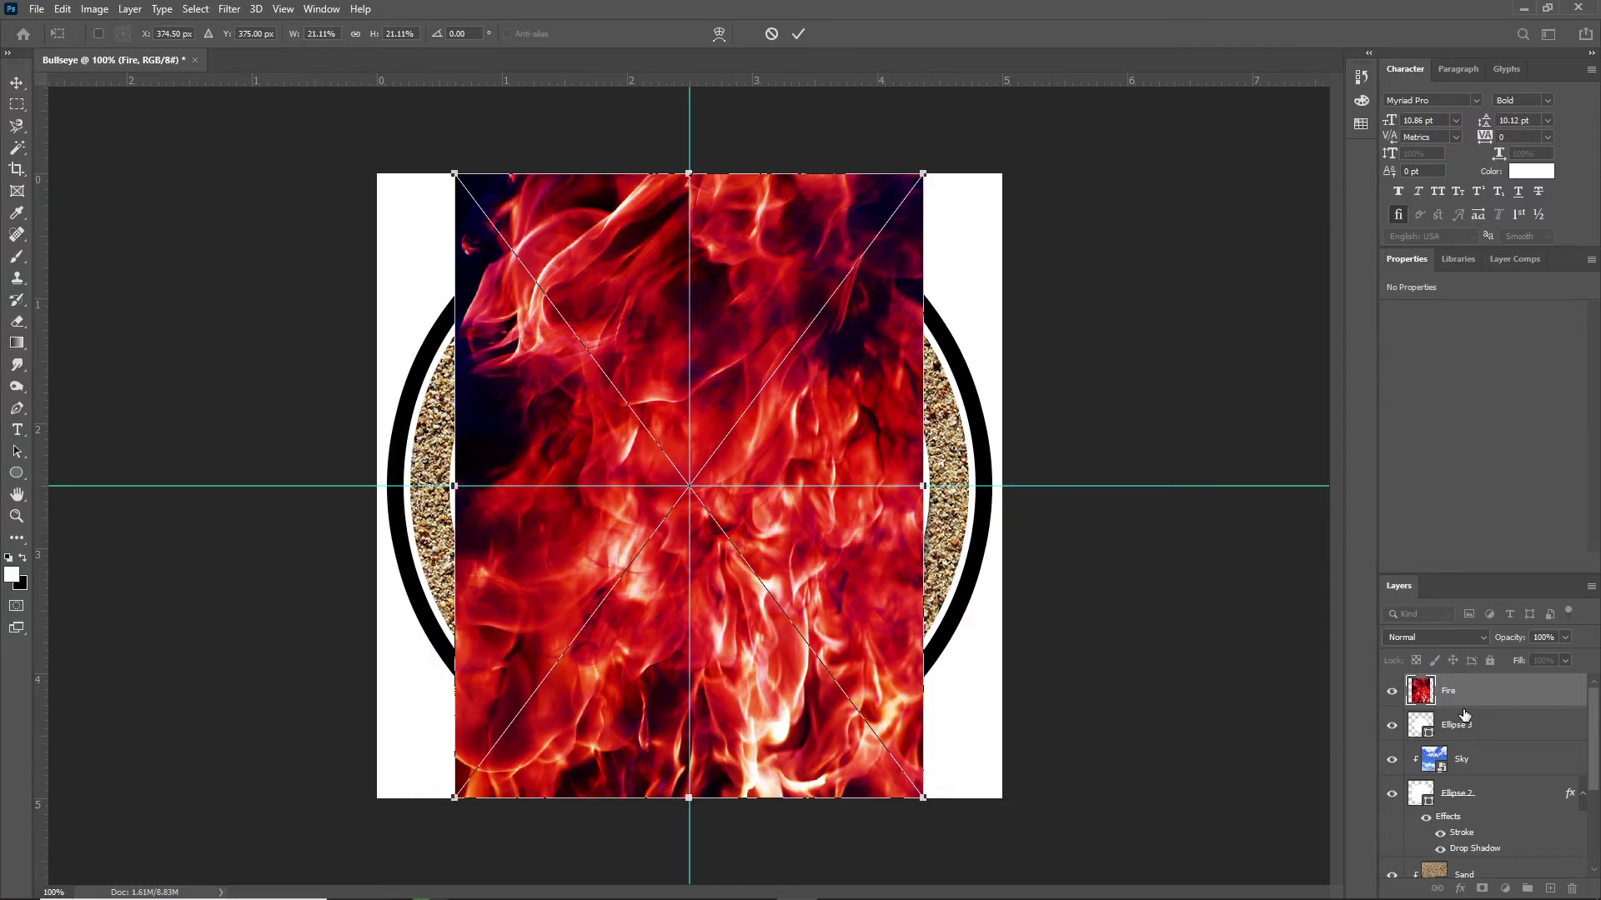
{"action": "key", "text": "Return"}
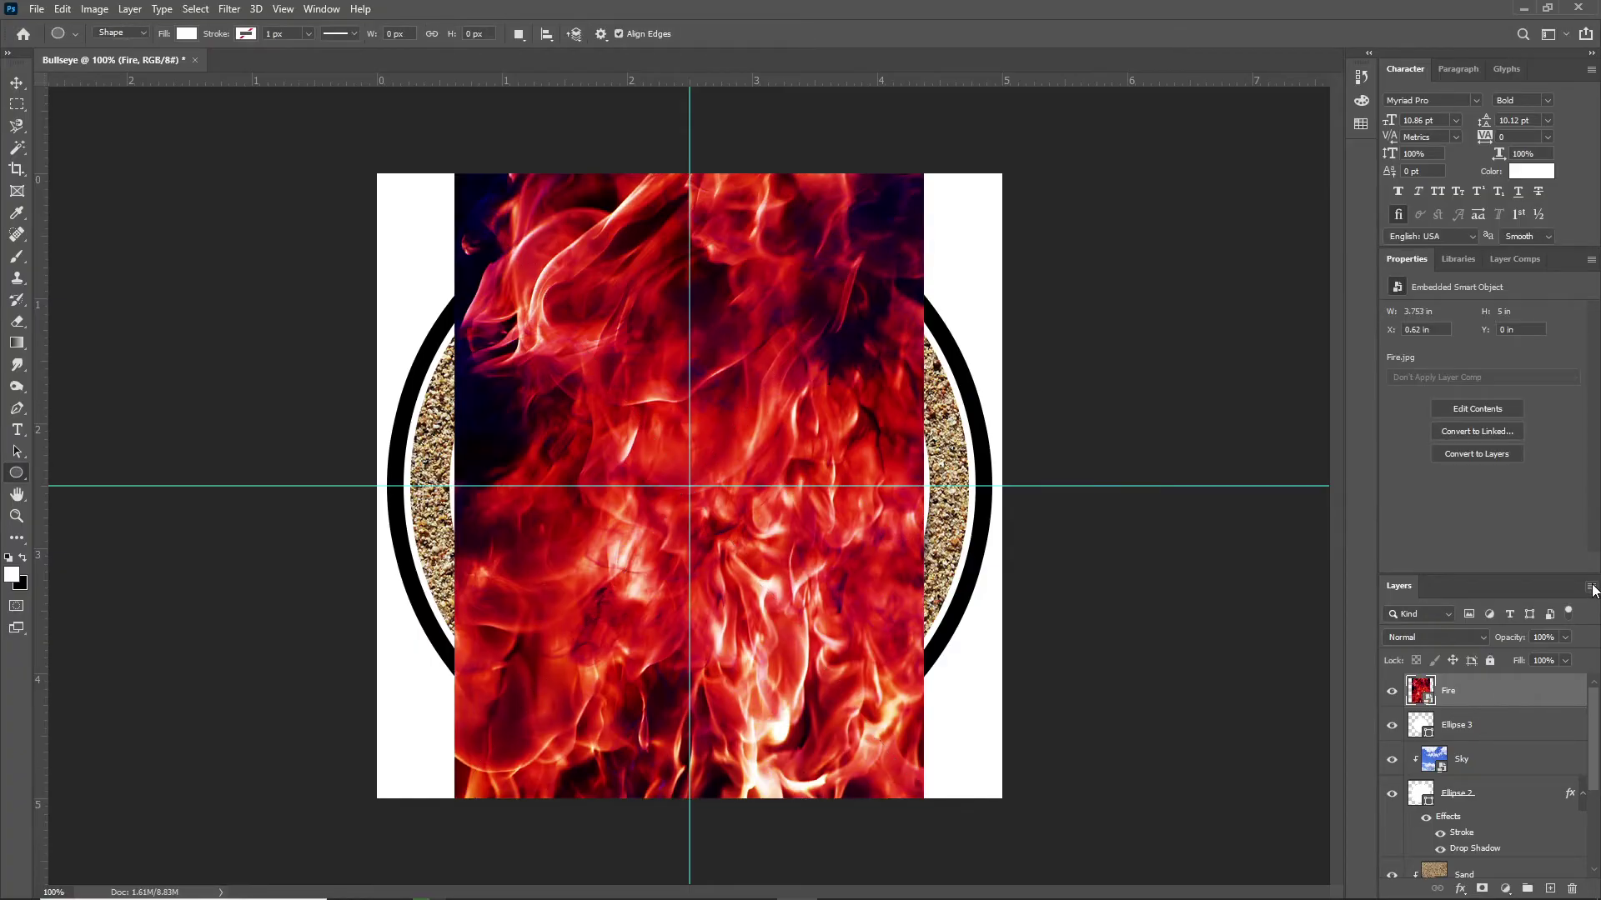
{"action": "left_click", "coordinate": [1590, 587]}
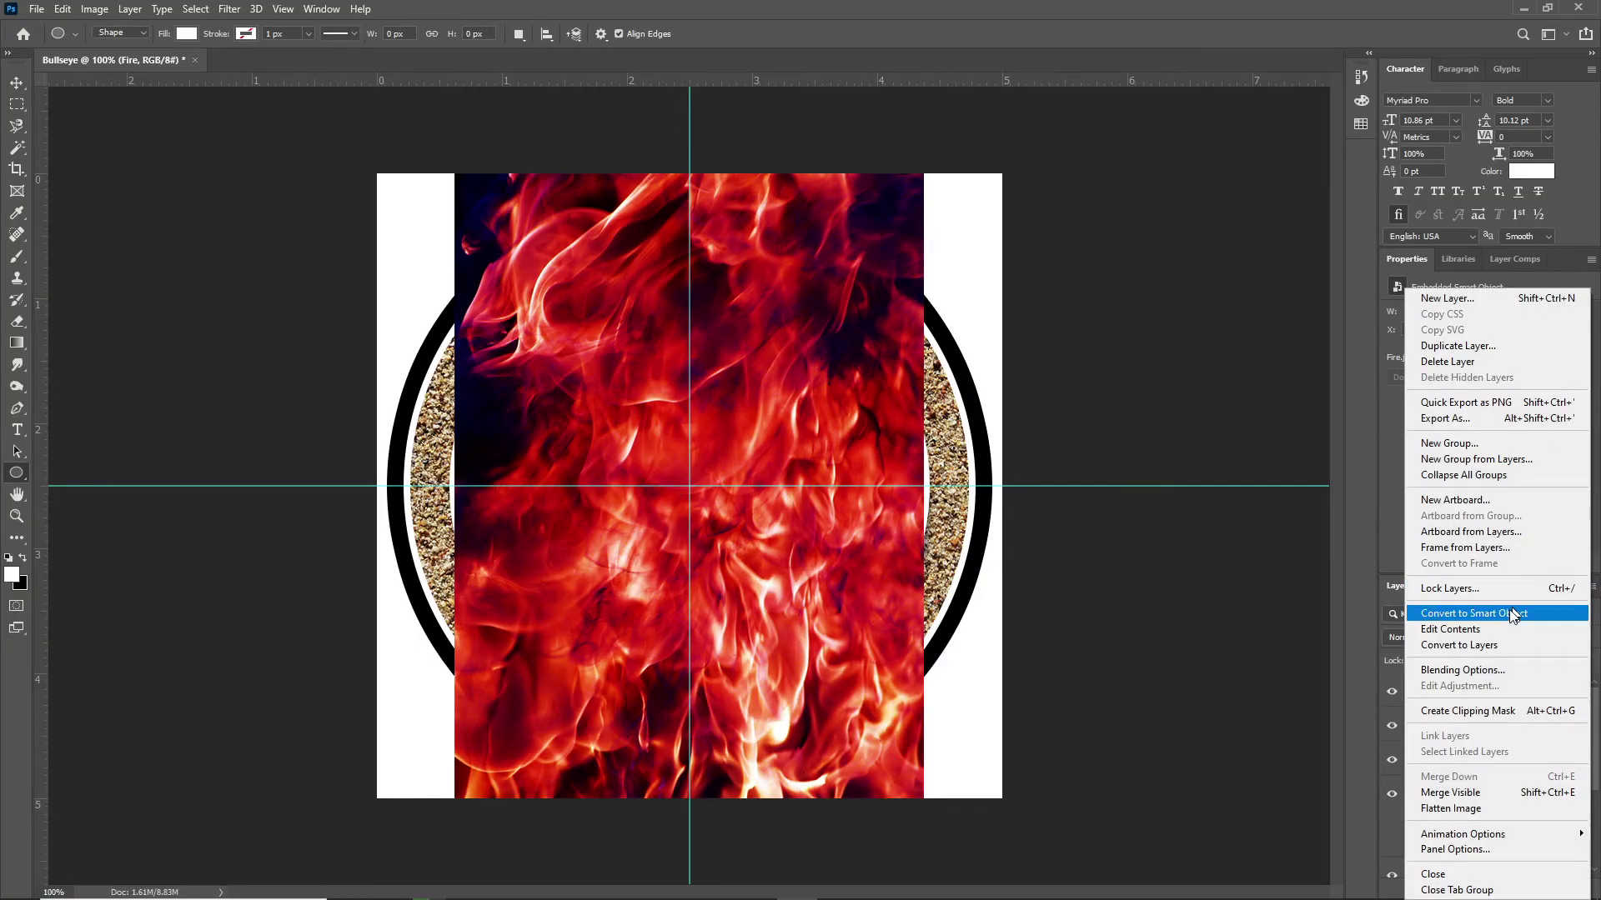
{"action": "left_click", "coordinate": [1491, 709]}
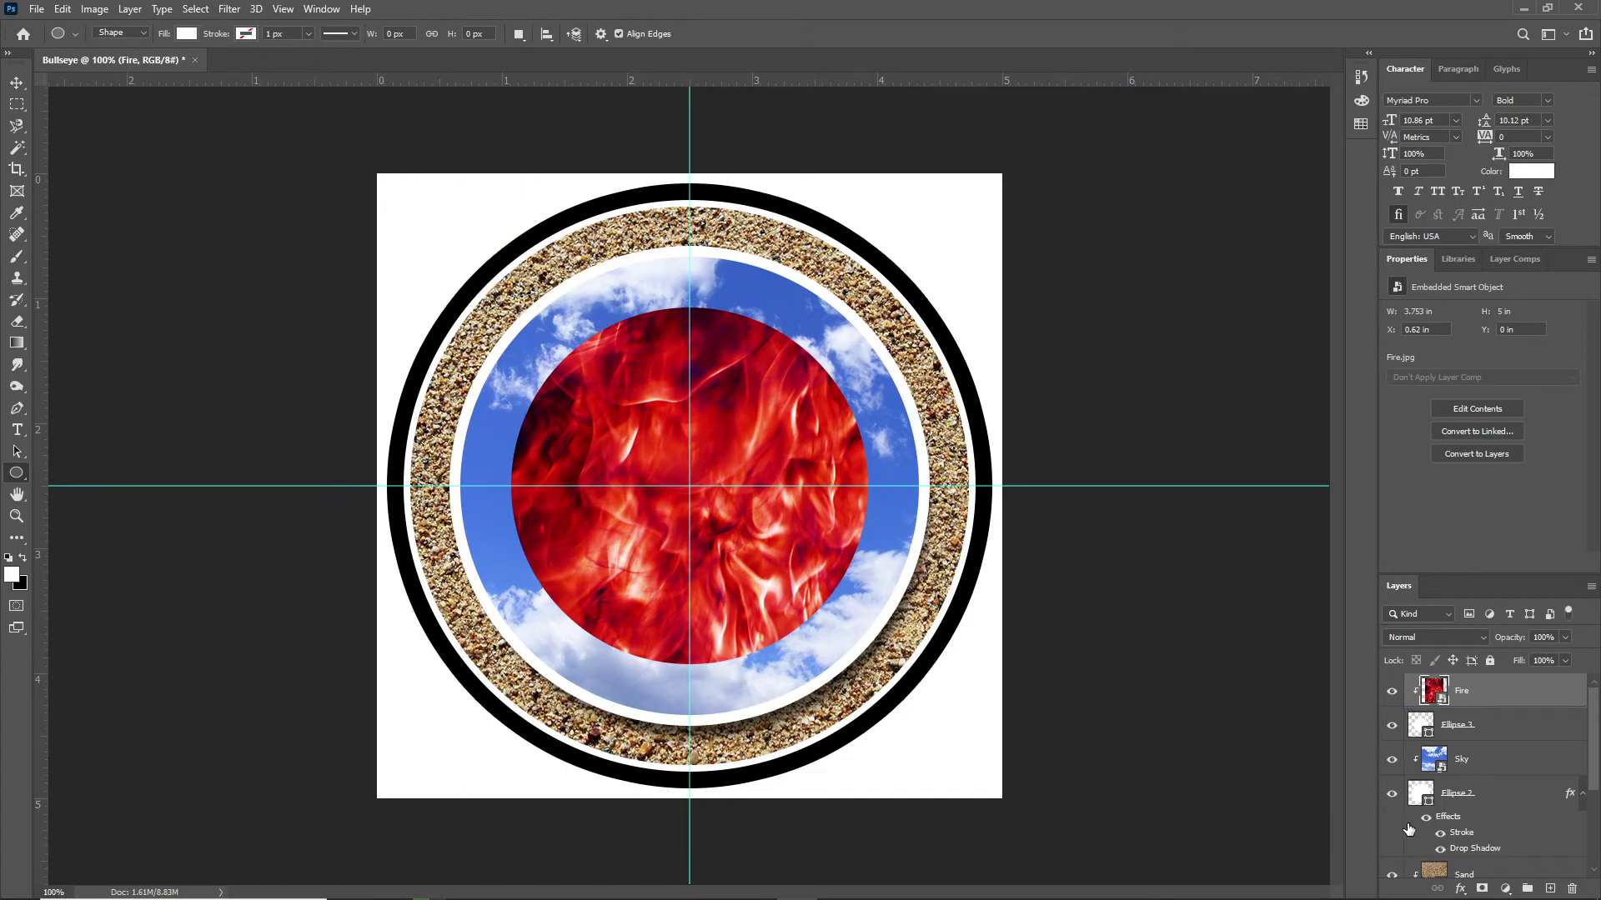
Try adding an inside stroke to the clipped Fire layer, coloured black, 000000, and 21 px in size.
{"action": "left_click", "coordinate": [1460, 889]}
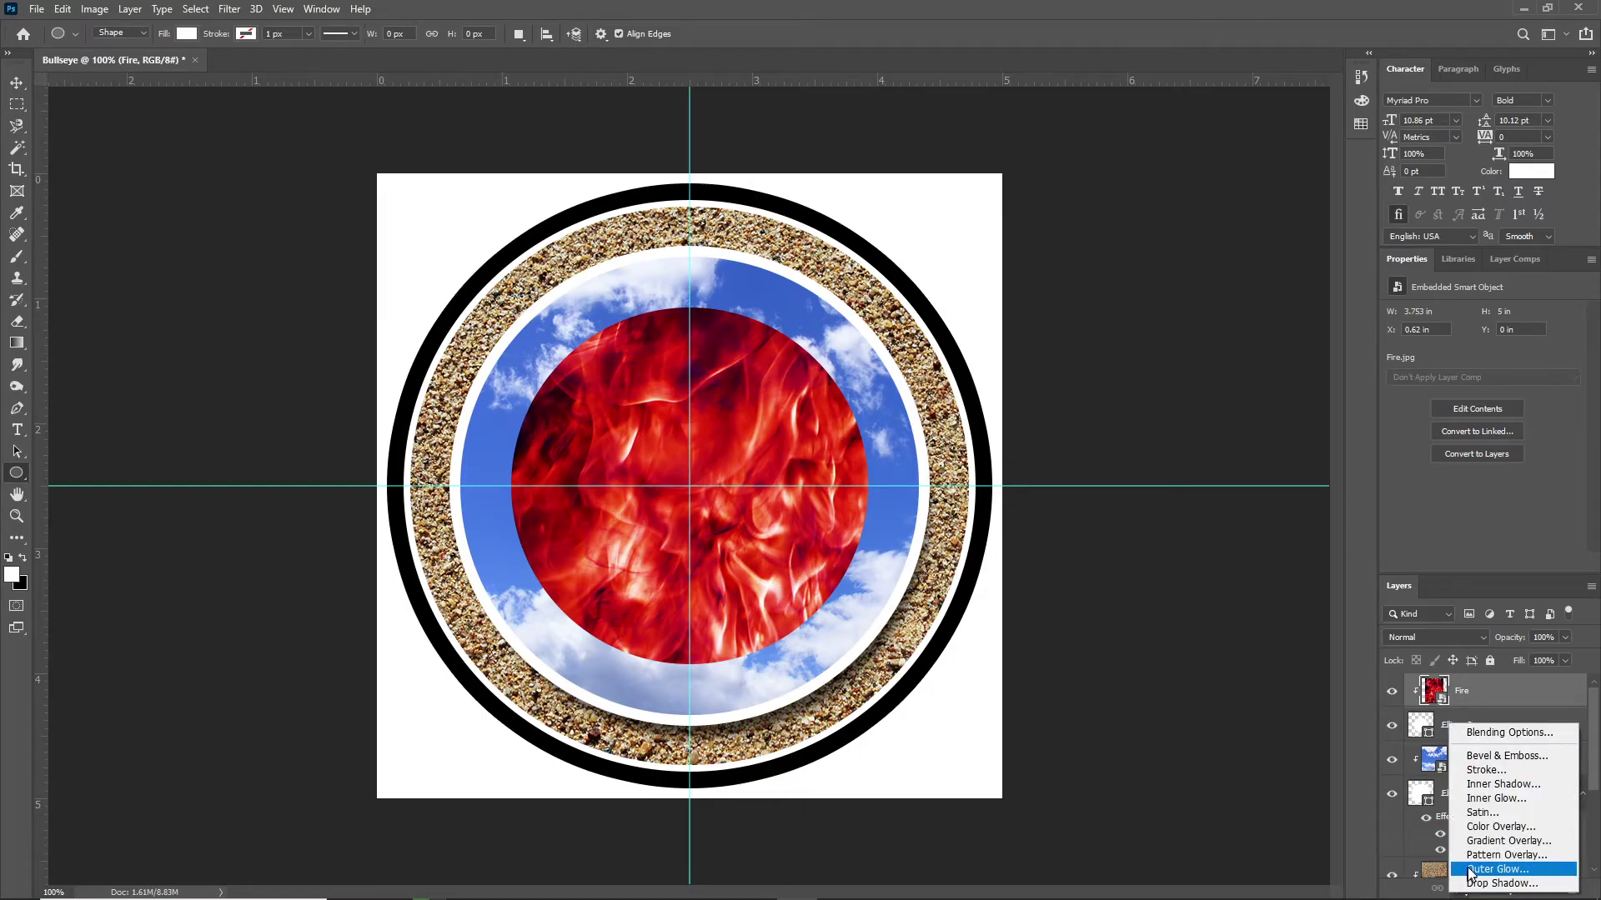
{"action": "left_click", "coordinate": [1499, 768]}
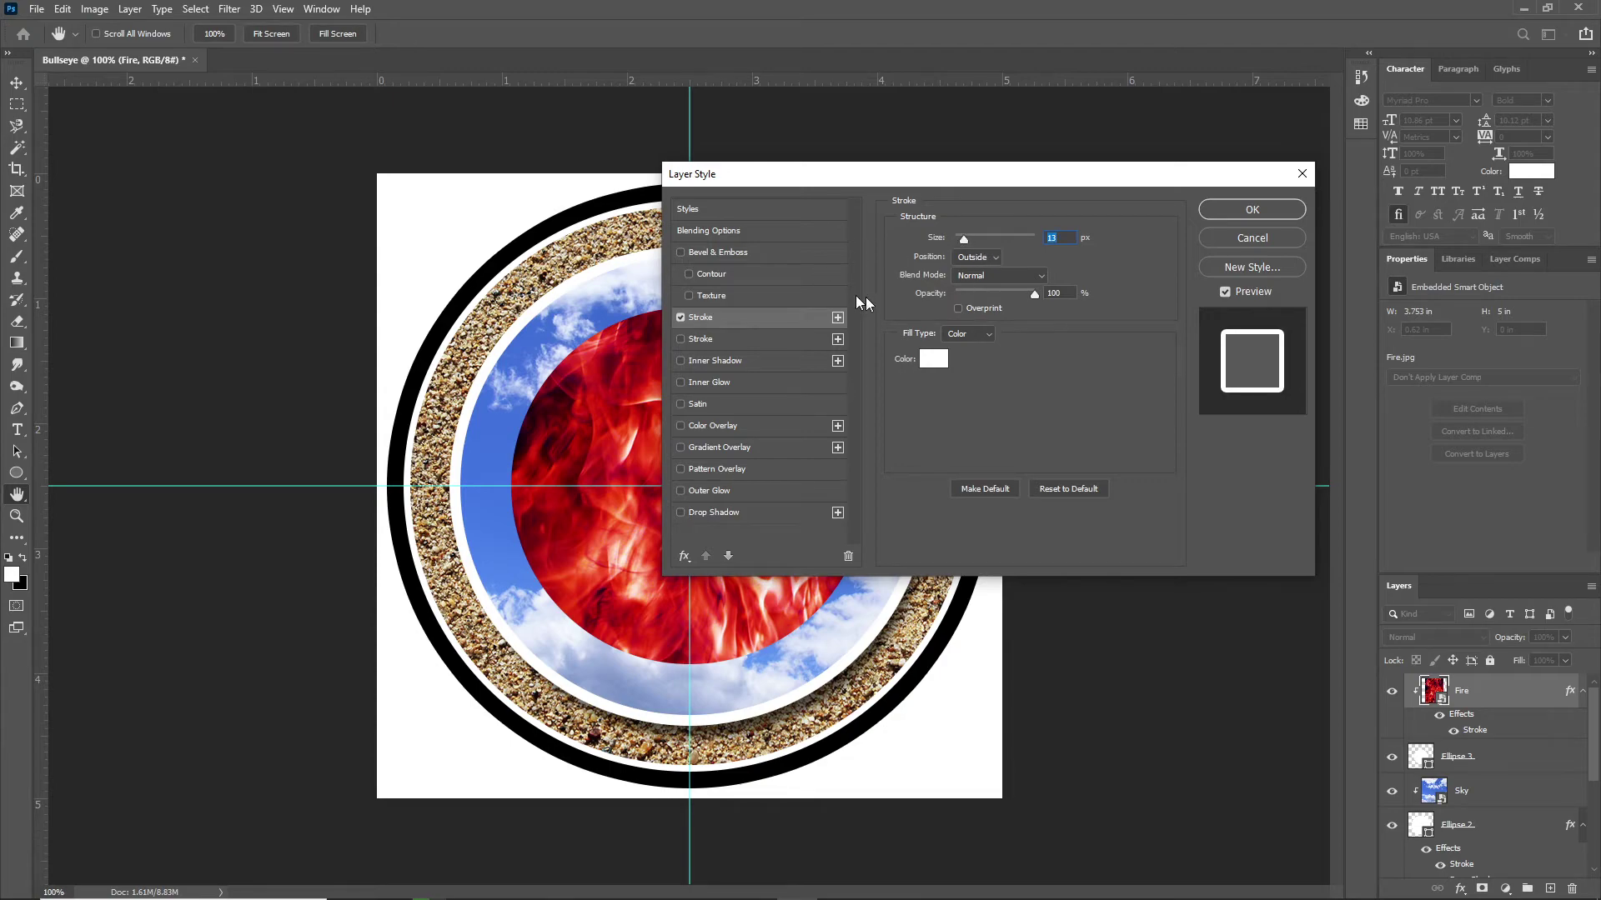
{"action": "left_click", "coordinate": [933, 364]}
{"action": "left_click_drag", "start_coordinate": [1215, 525], "coordinate": [1162, 732]}
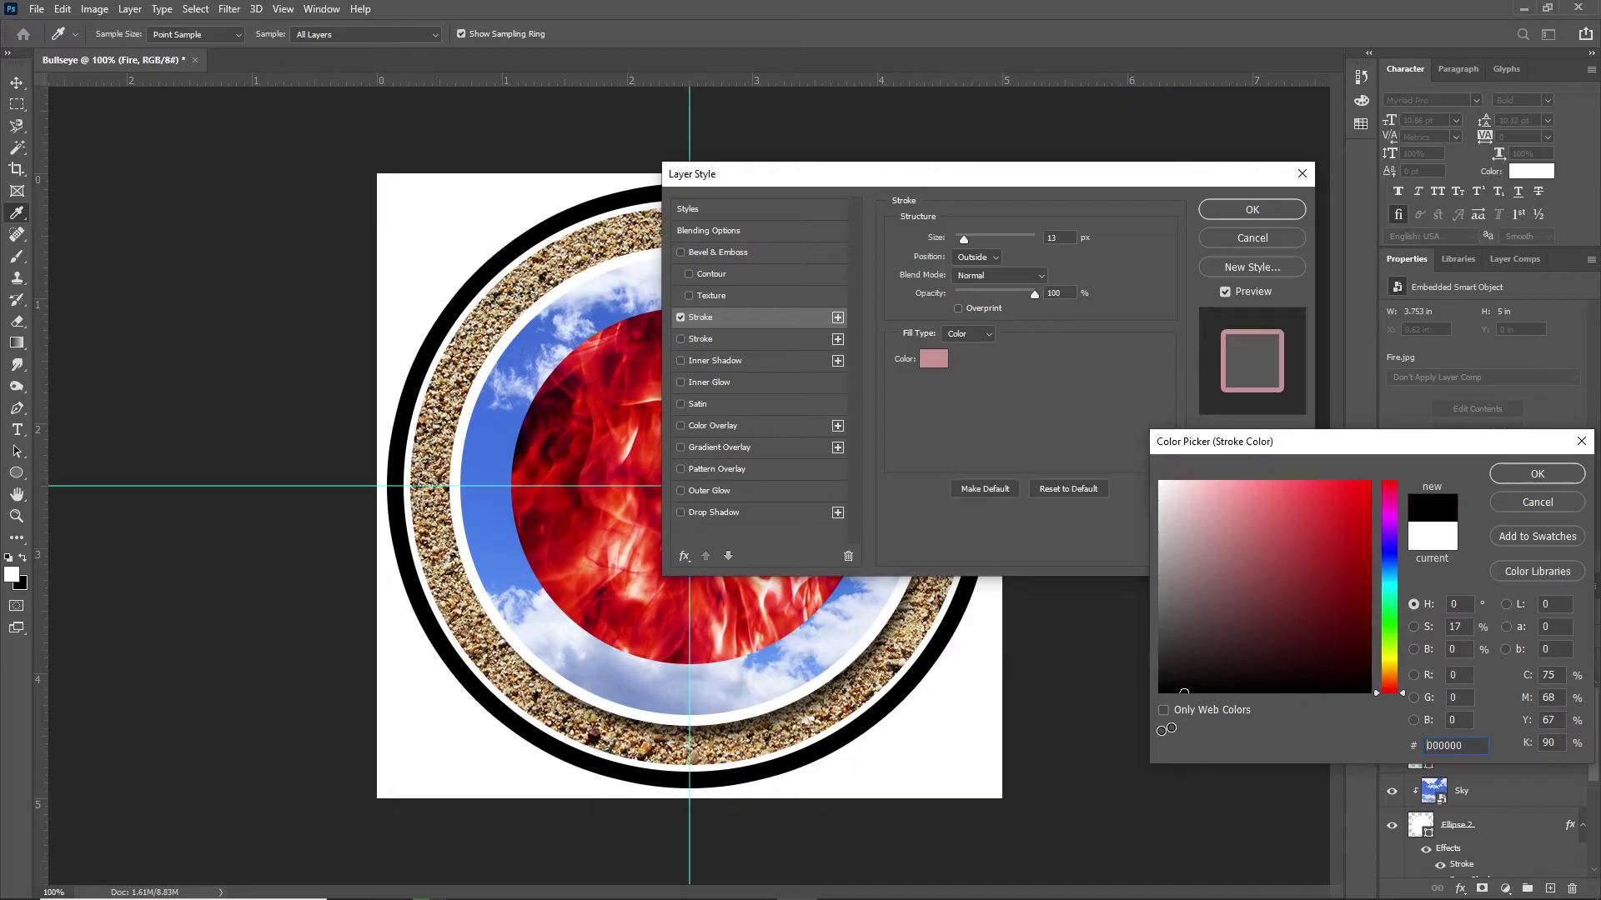
{"action": "left_click", "coordinate": [1537, 474]}
{"action": "left_click", "coordinate": [963, 259]}
{"action": "left_click", "coordinate": [975, 287]}
{"action": "left_click_drag", "start_coordinate": [958, 236], "coordinate": [967, 238]}
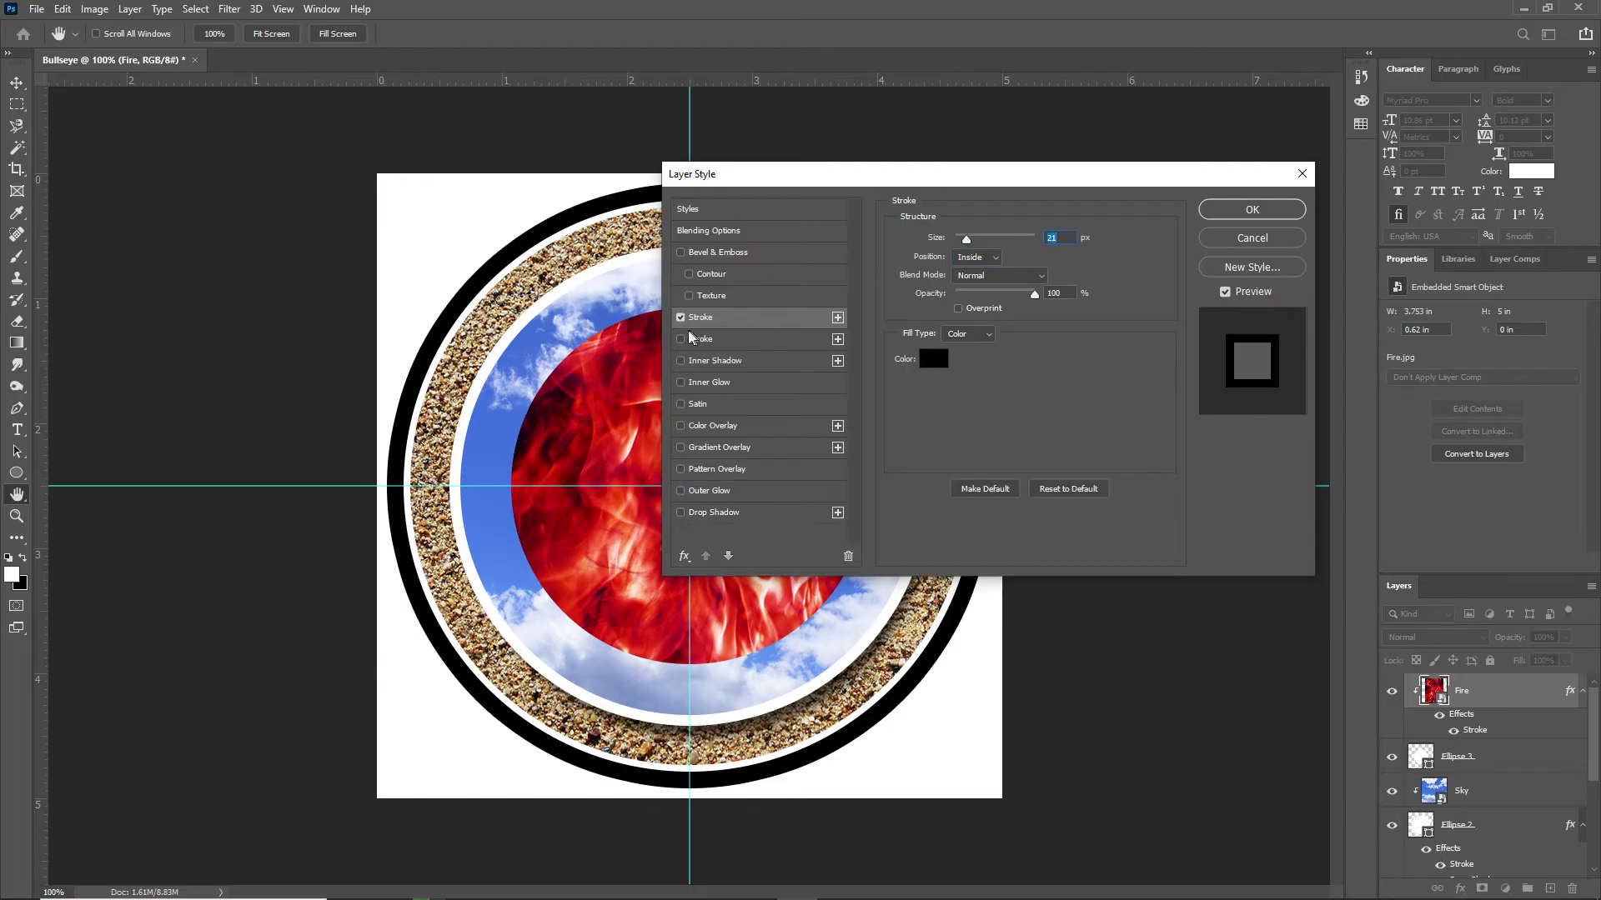
{"action": "left_click", "coordinate": [1217, 212]}
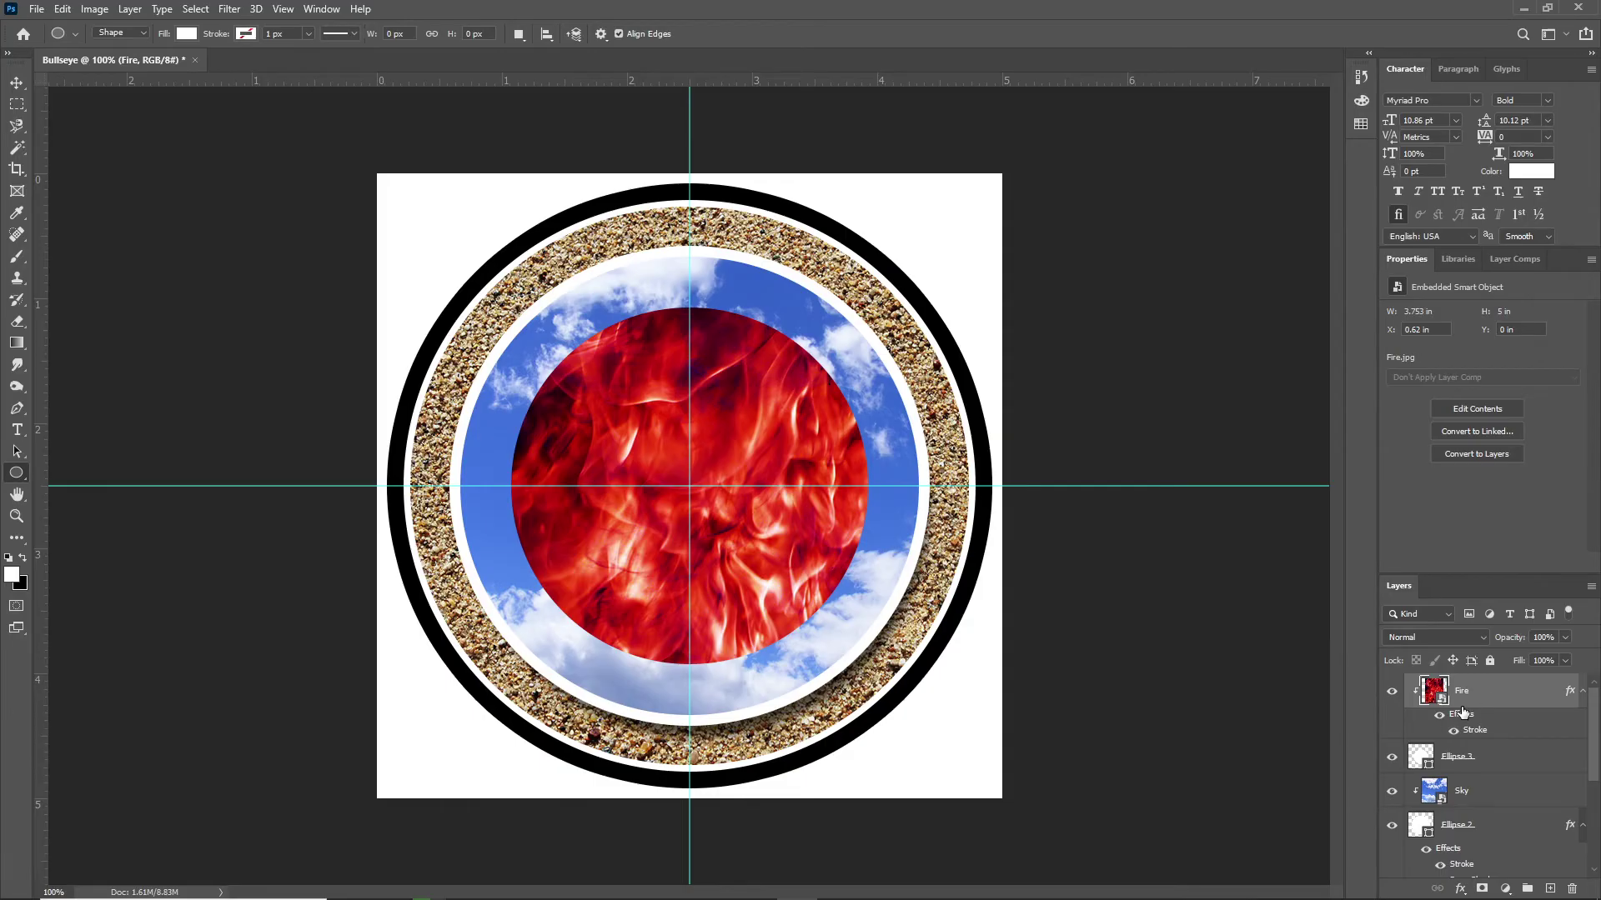
Undo the stroke added to the Fire layer.
{"action": "key", "text": "ctrl+z"}
{"action": "left_click", "coordinate": [62, 9]}
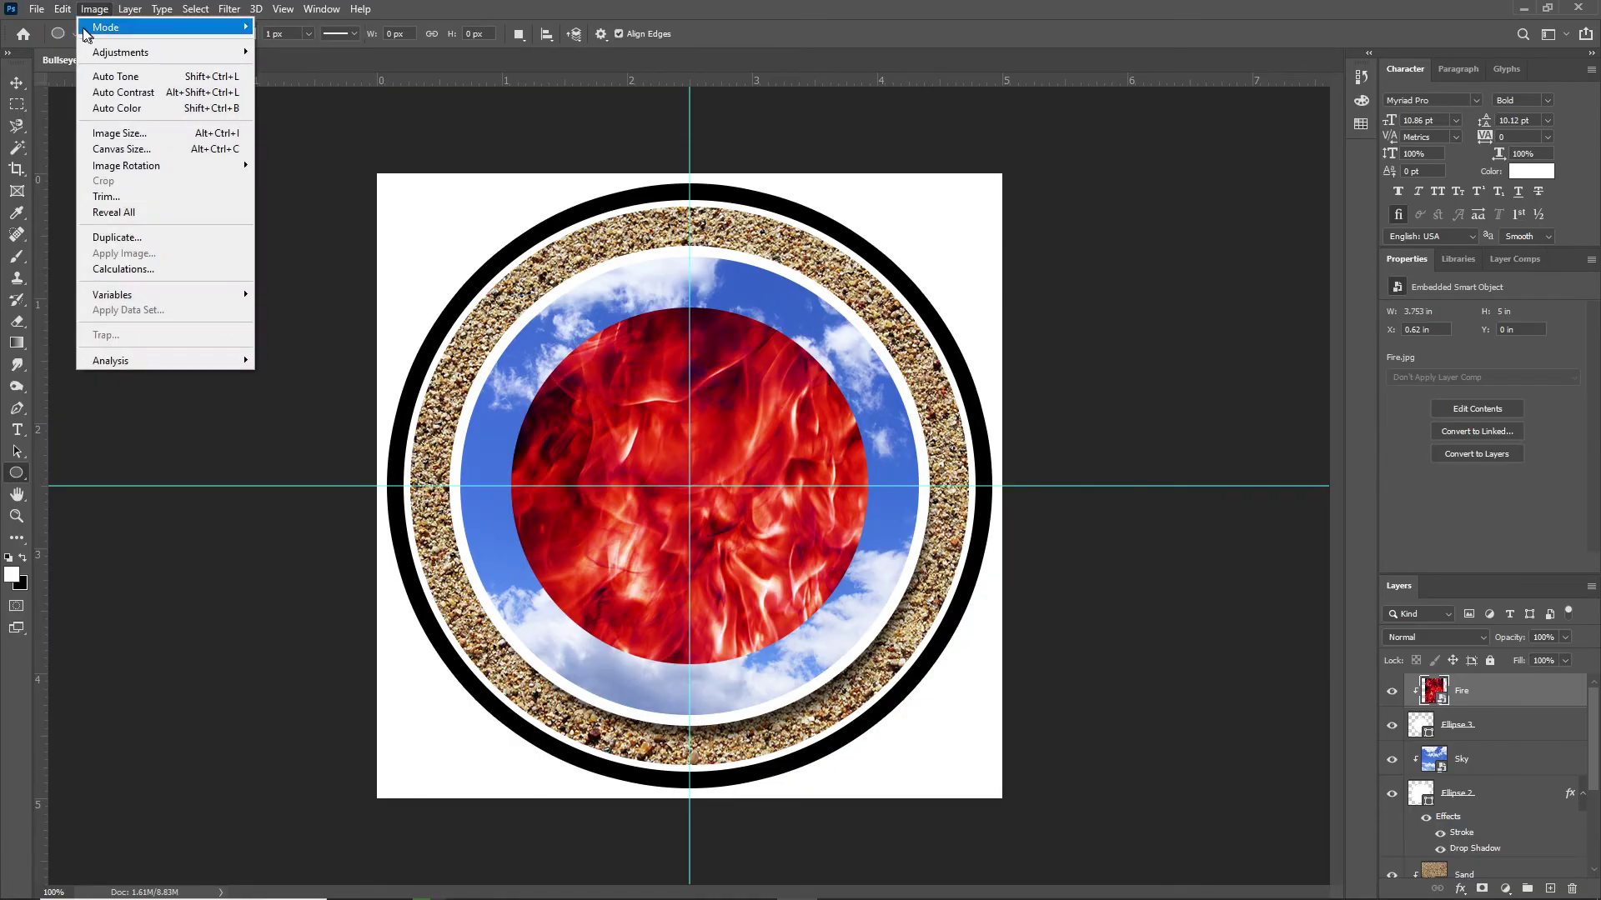
{"action": "left_click", "coordinate": [540, 8]}
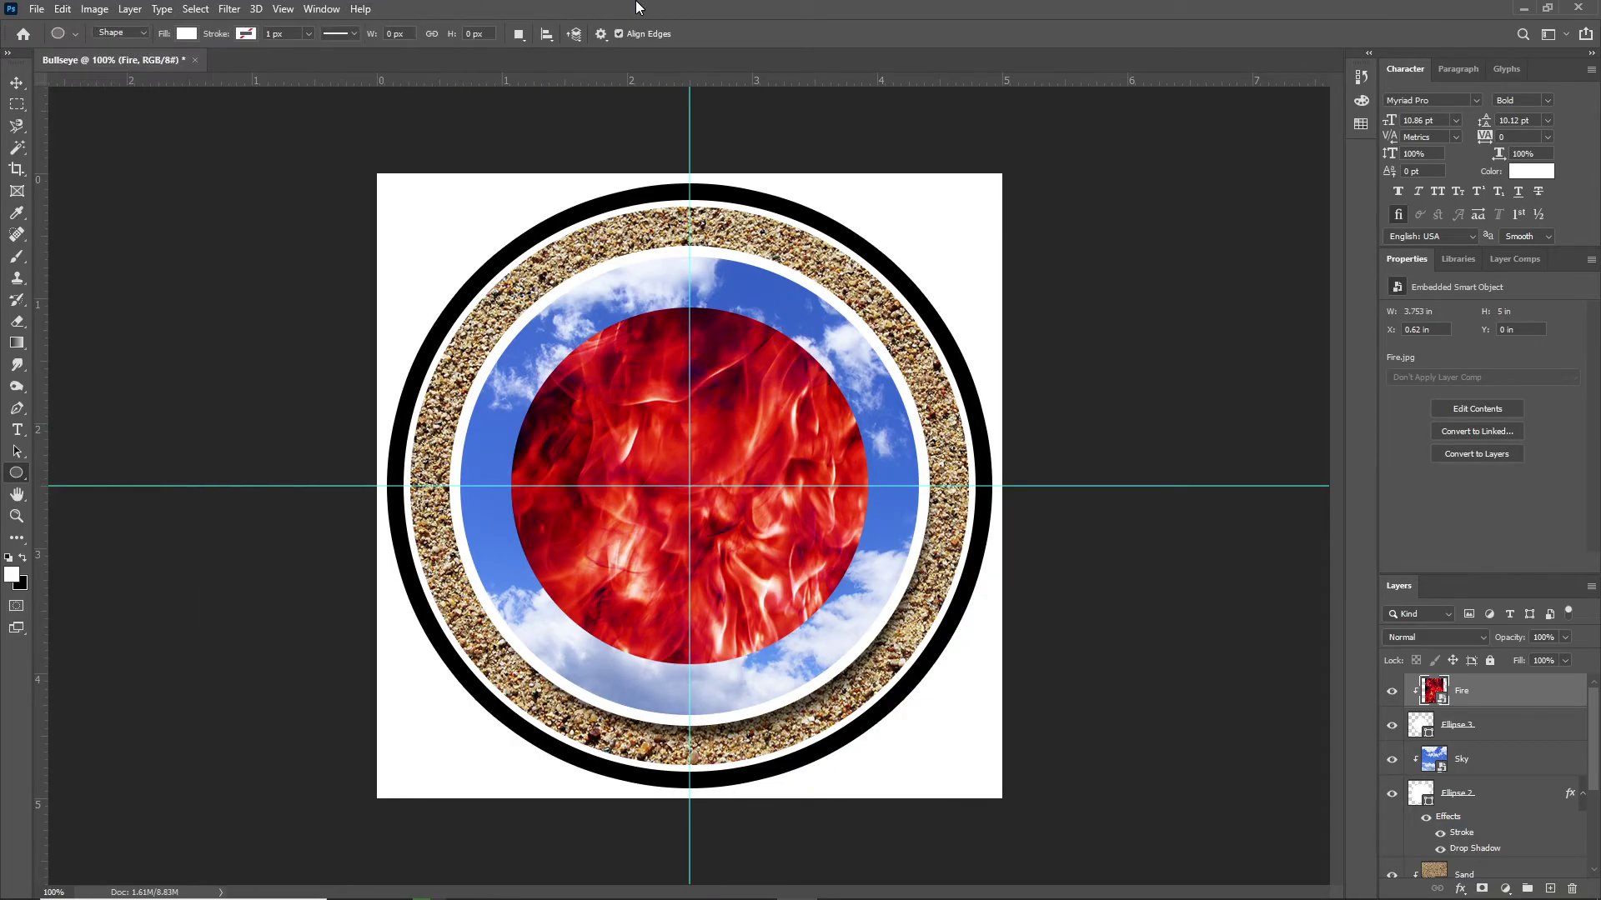
Add a black inside stroke, 10 px in size, to the Ellipse 3 circle beneath the Fire image.
{"action": "left_click", "coordinate": [1507, 728]}
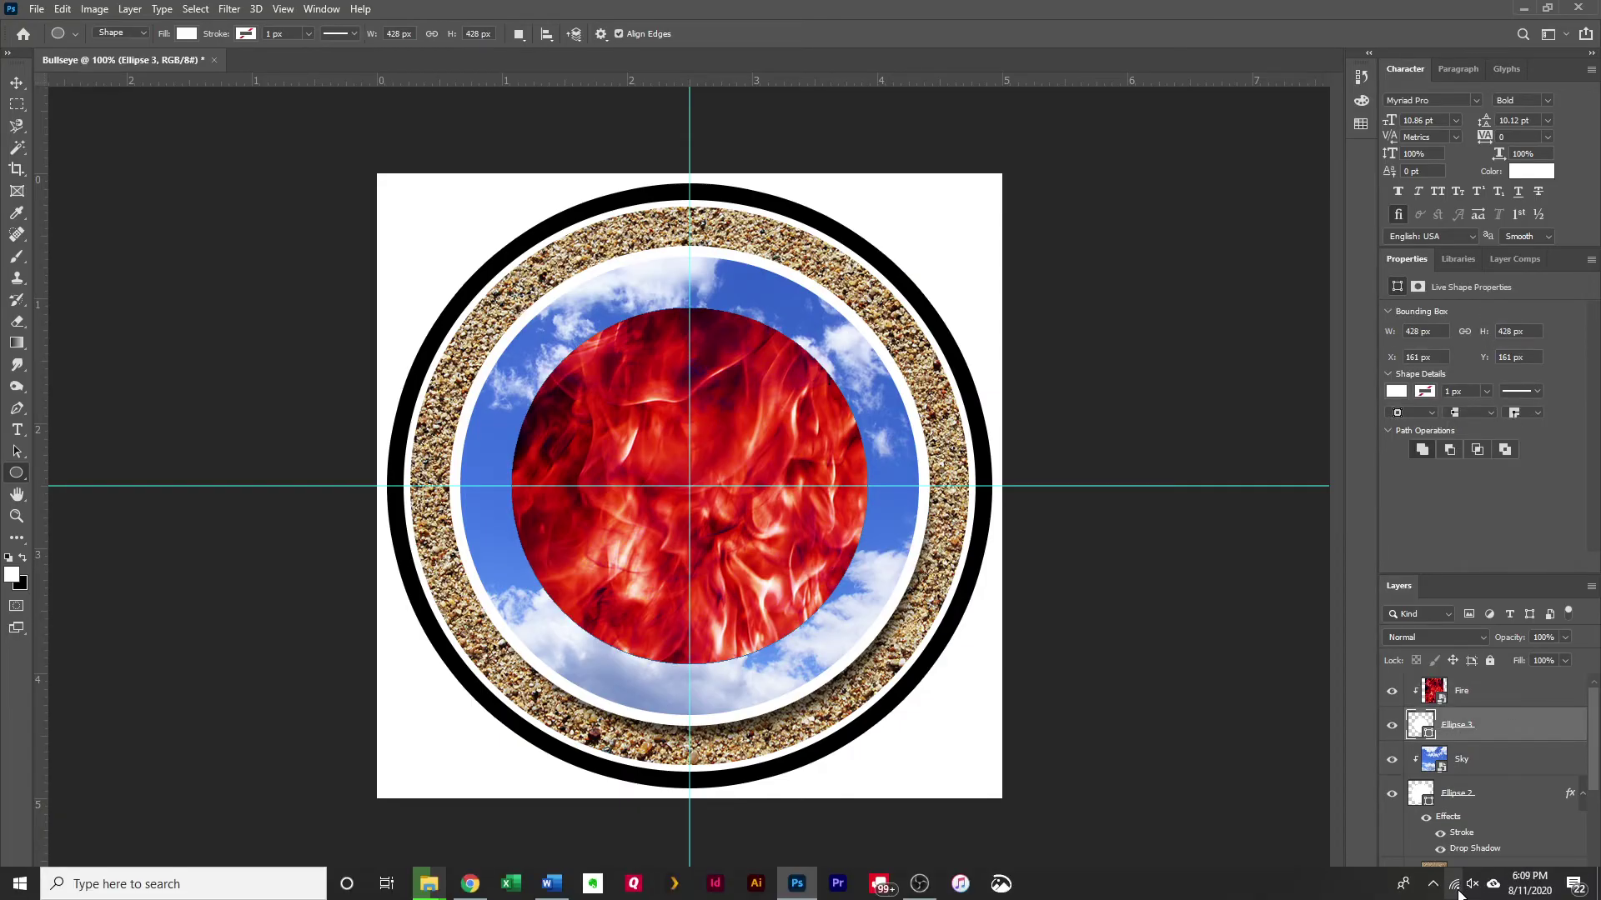
{"action": "left_click", "coordinate": [1457, 890]}
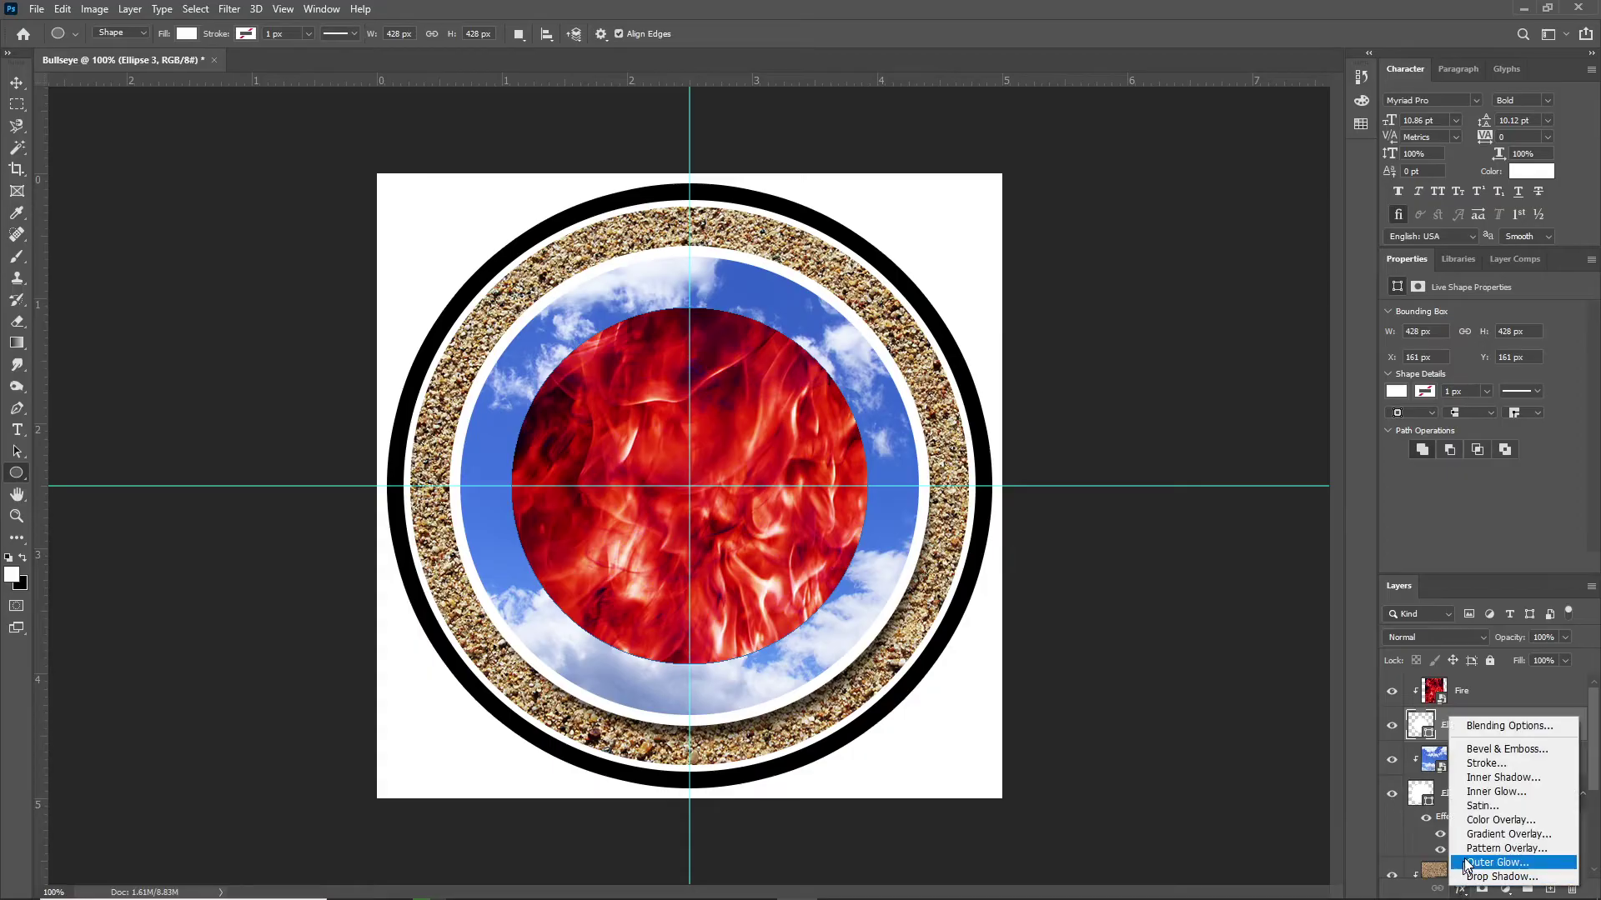
{"action": "left_click", "coordinate": [1503, 762]}
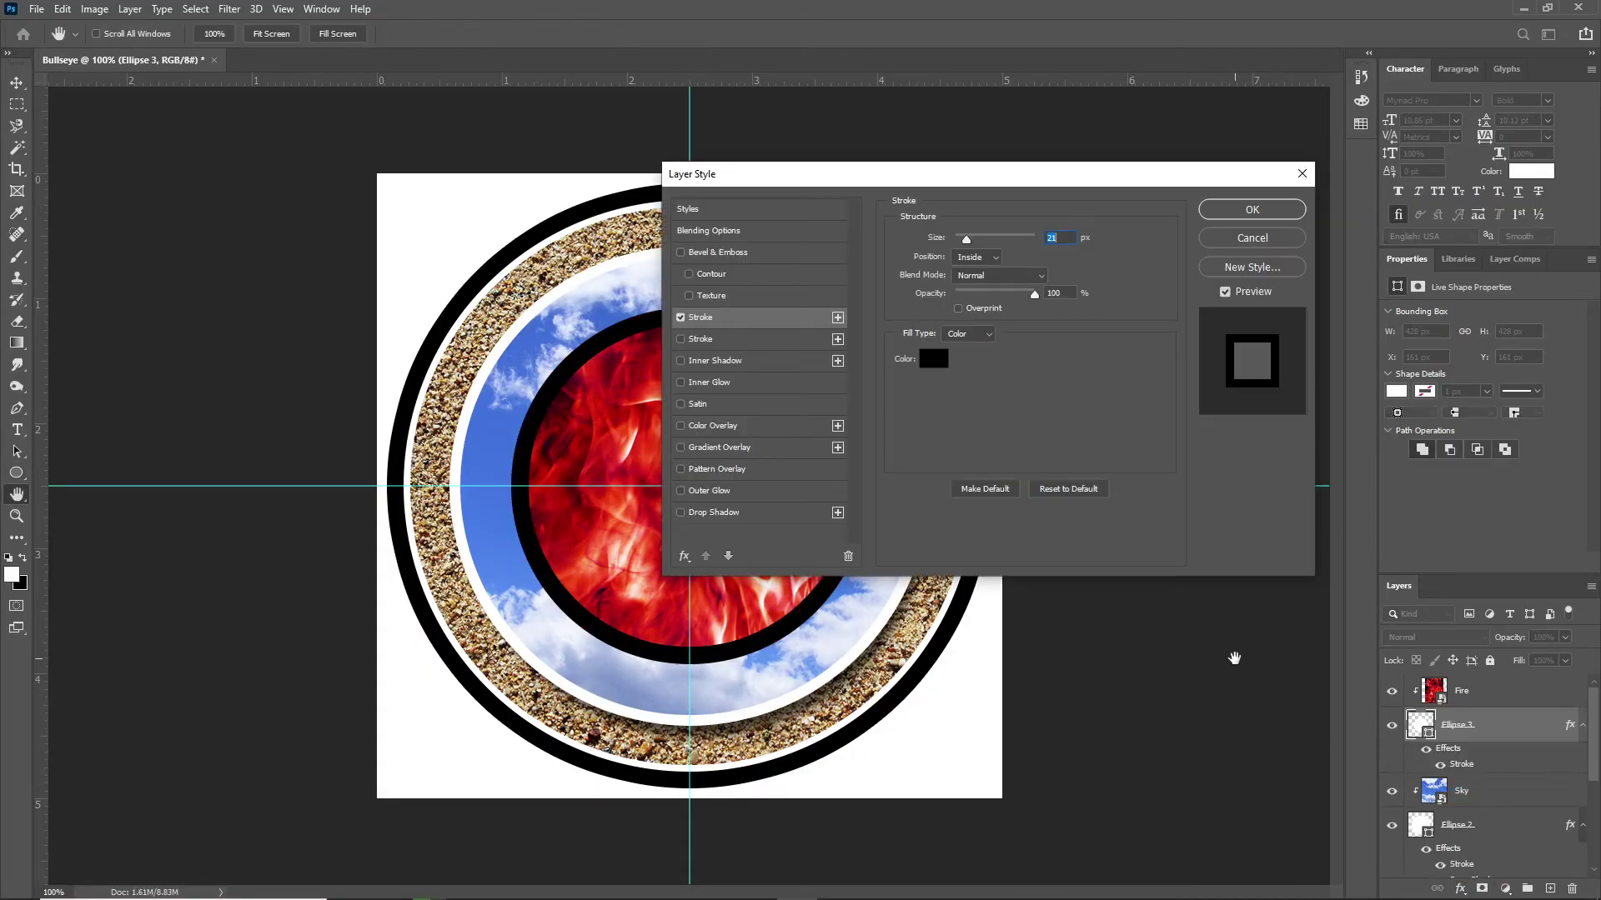
{"action": "left_click_drag", "start_coordinate": [840, 173], "coordinate": [922, 126]}
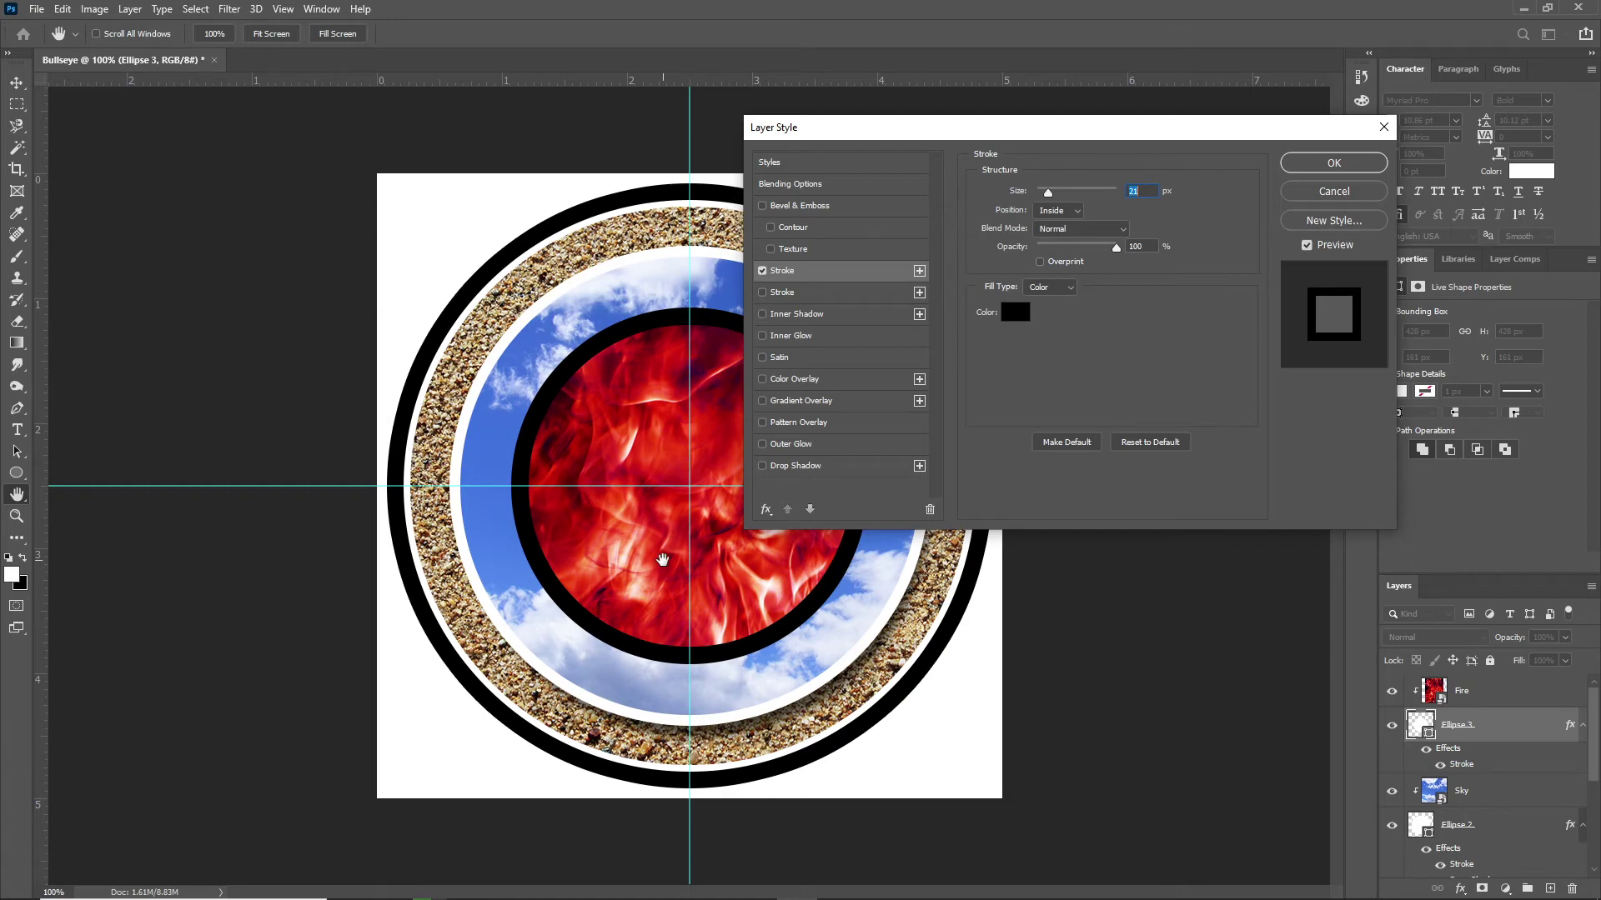
{"action": "left_click_drag", "start_coordinate": [1040, 199], "coordinate": [1045, 194]}
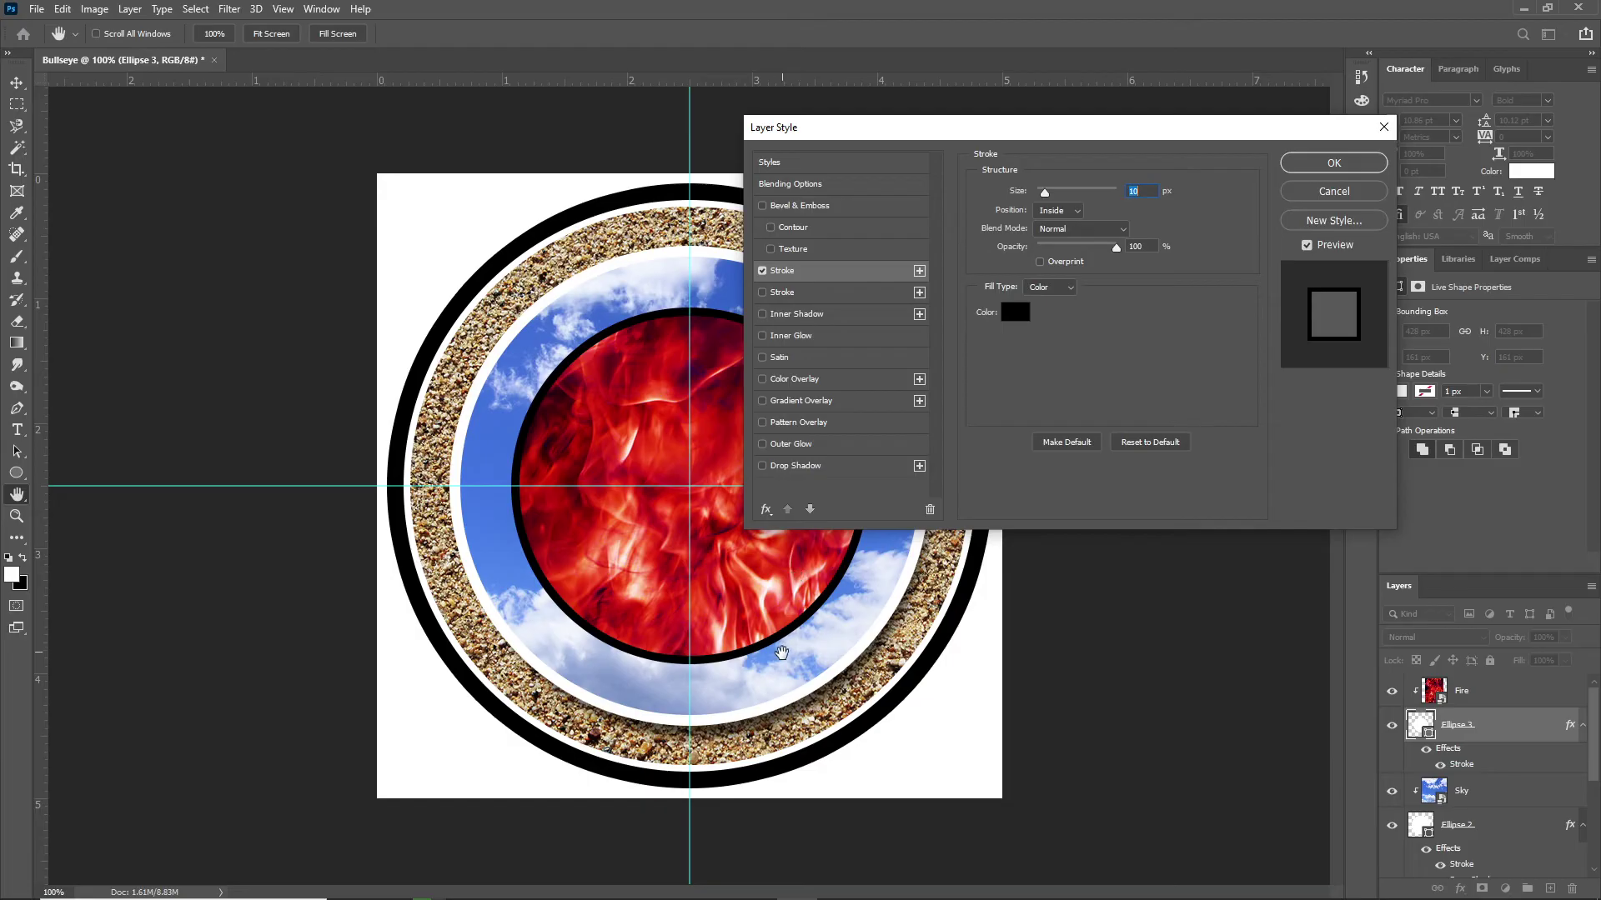
Compare the Outside position for the Ellipse 3 stroke, return it to Inside, and apply the layer style.
{"action": "left_click", "coordinate": [1058, 211]}
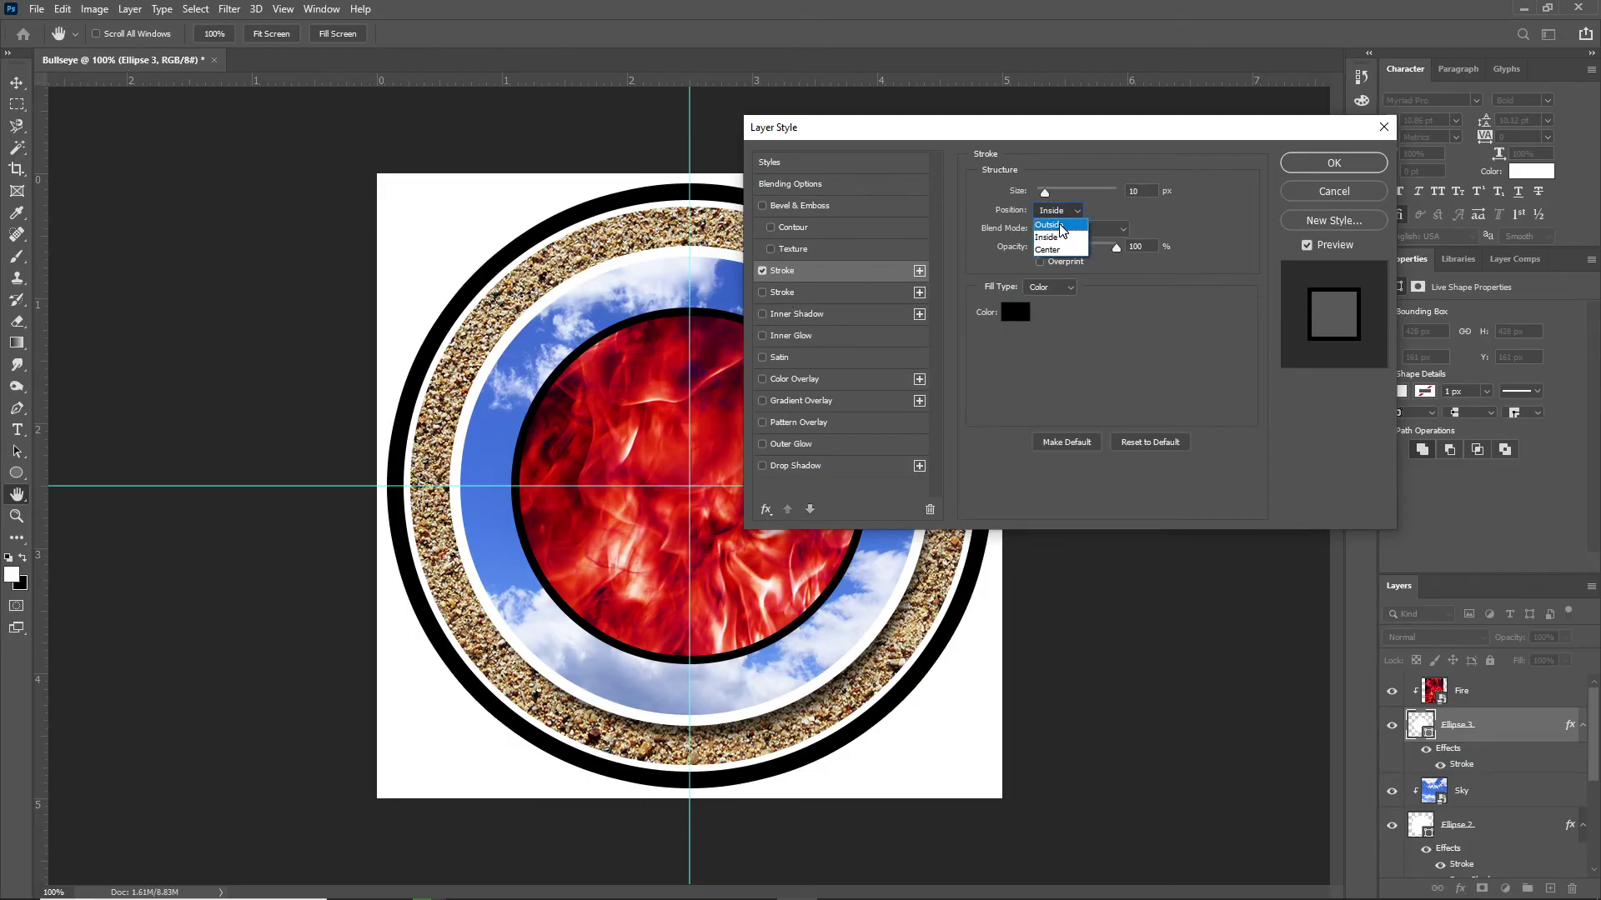
{"action": "left_click", "coordinate": [1051, 225]}
{"action": "left_click", "coordinate": [1059, 211]}
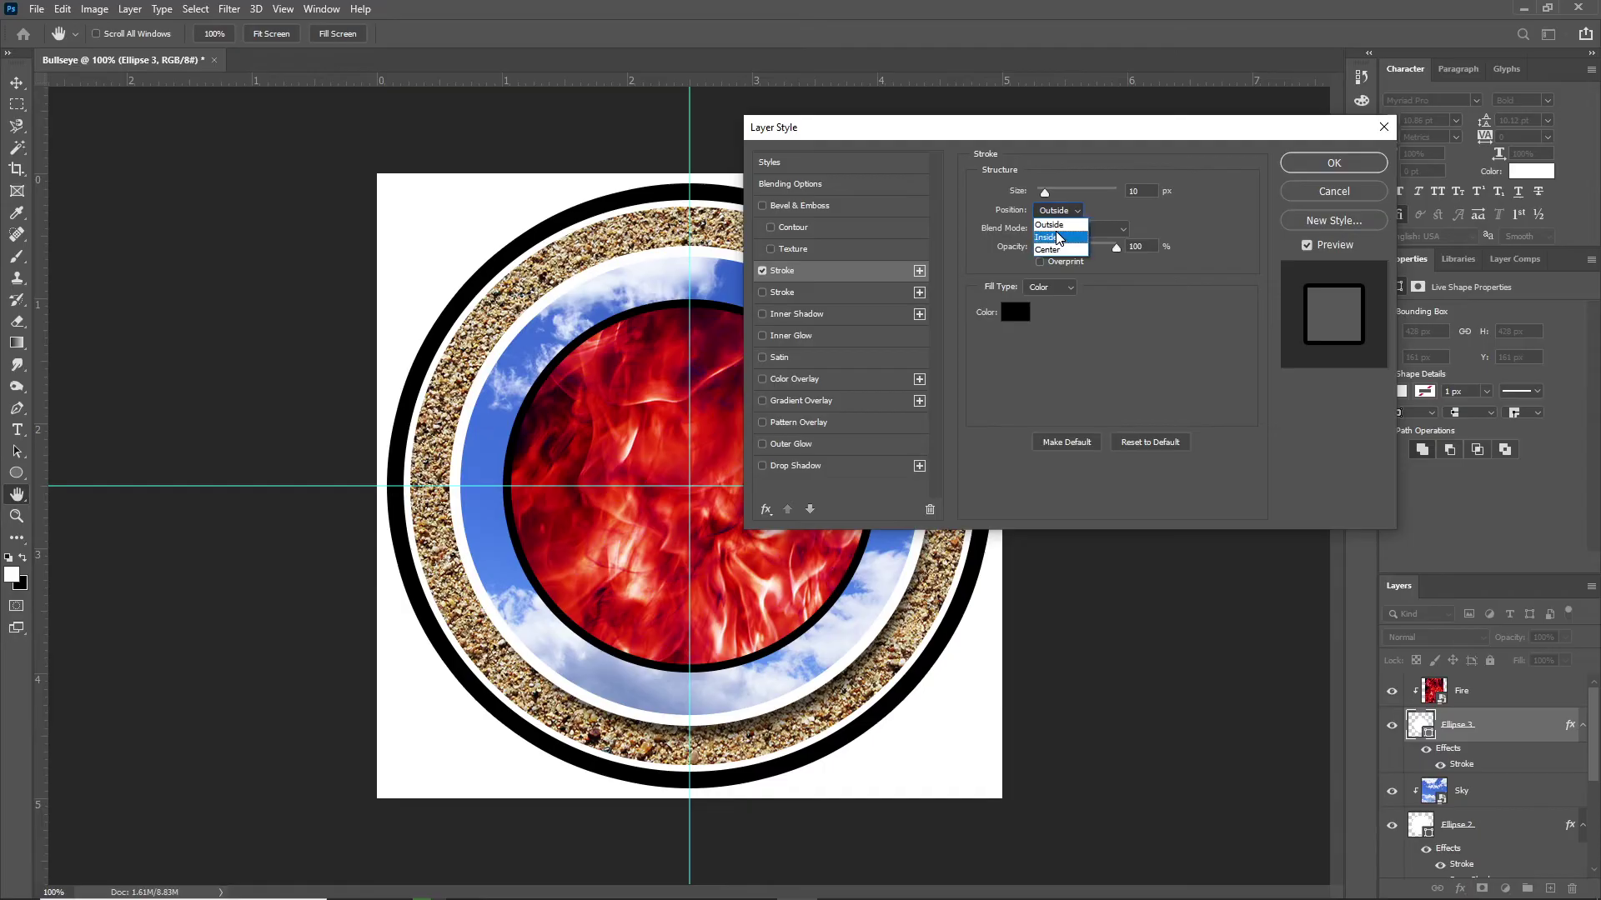
{"action": "left_click", "coordinate": [1057, 238]}
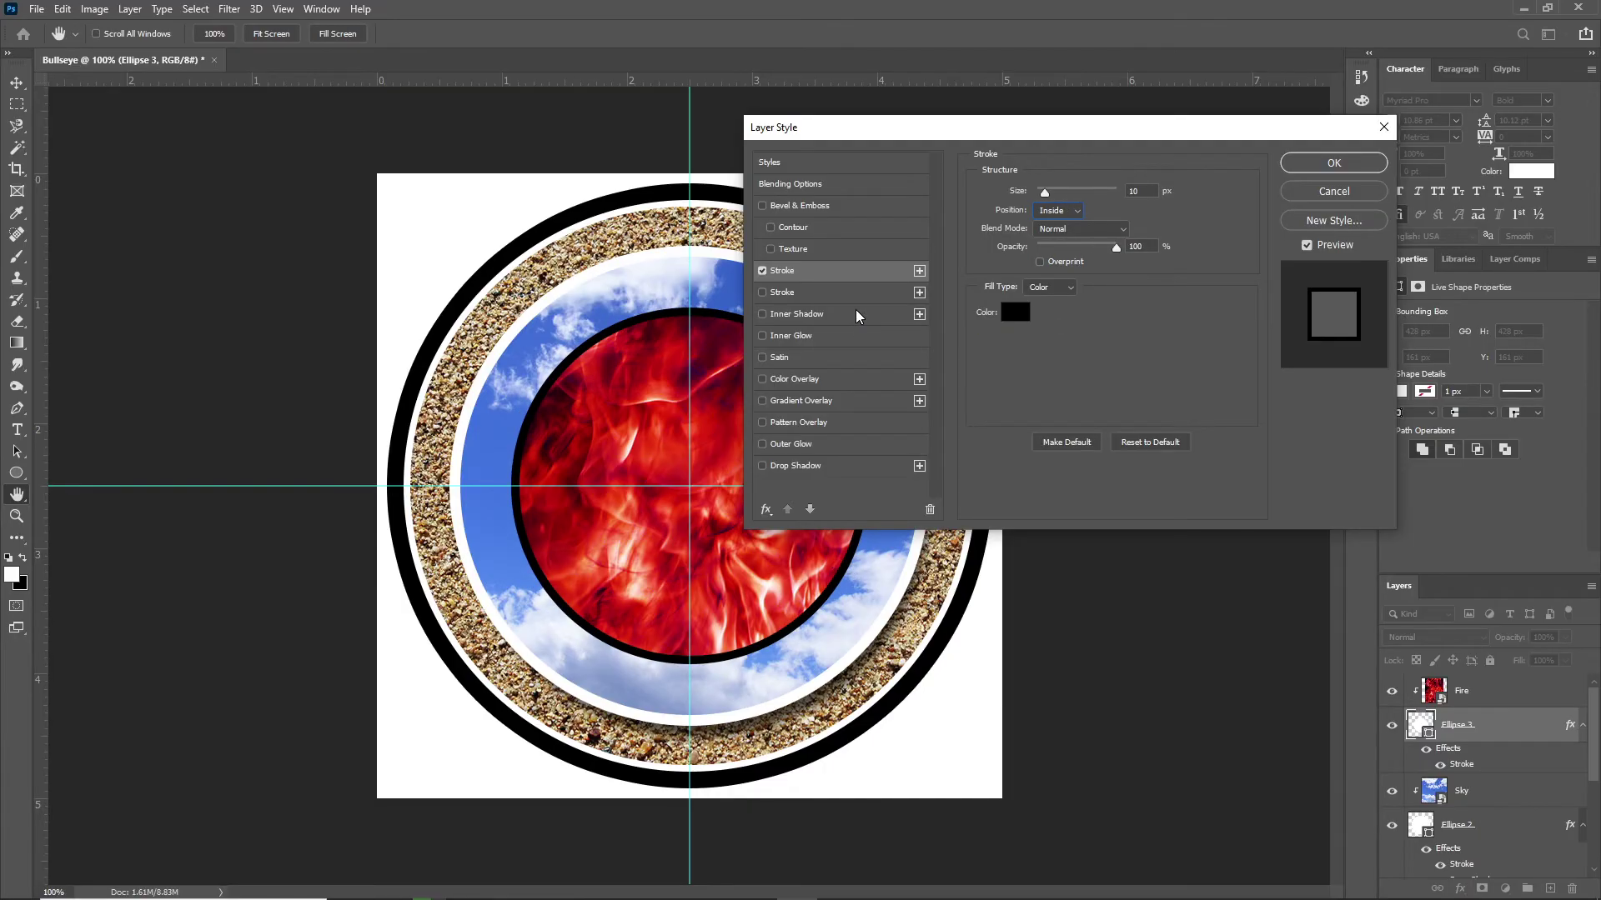
{"action": "left_click", "coordinate": [1338, 162]}
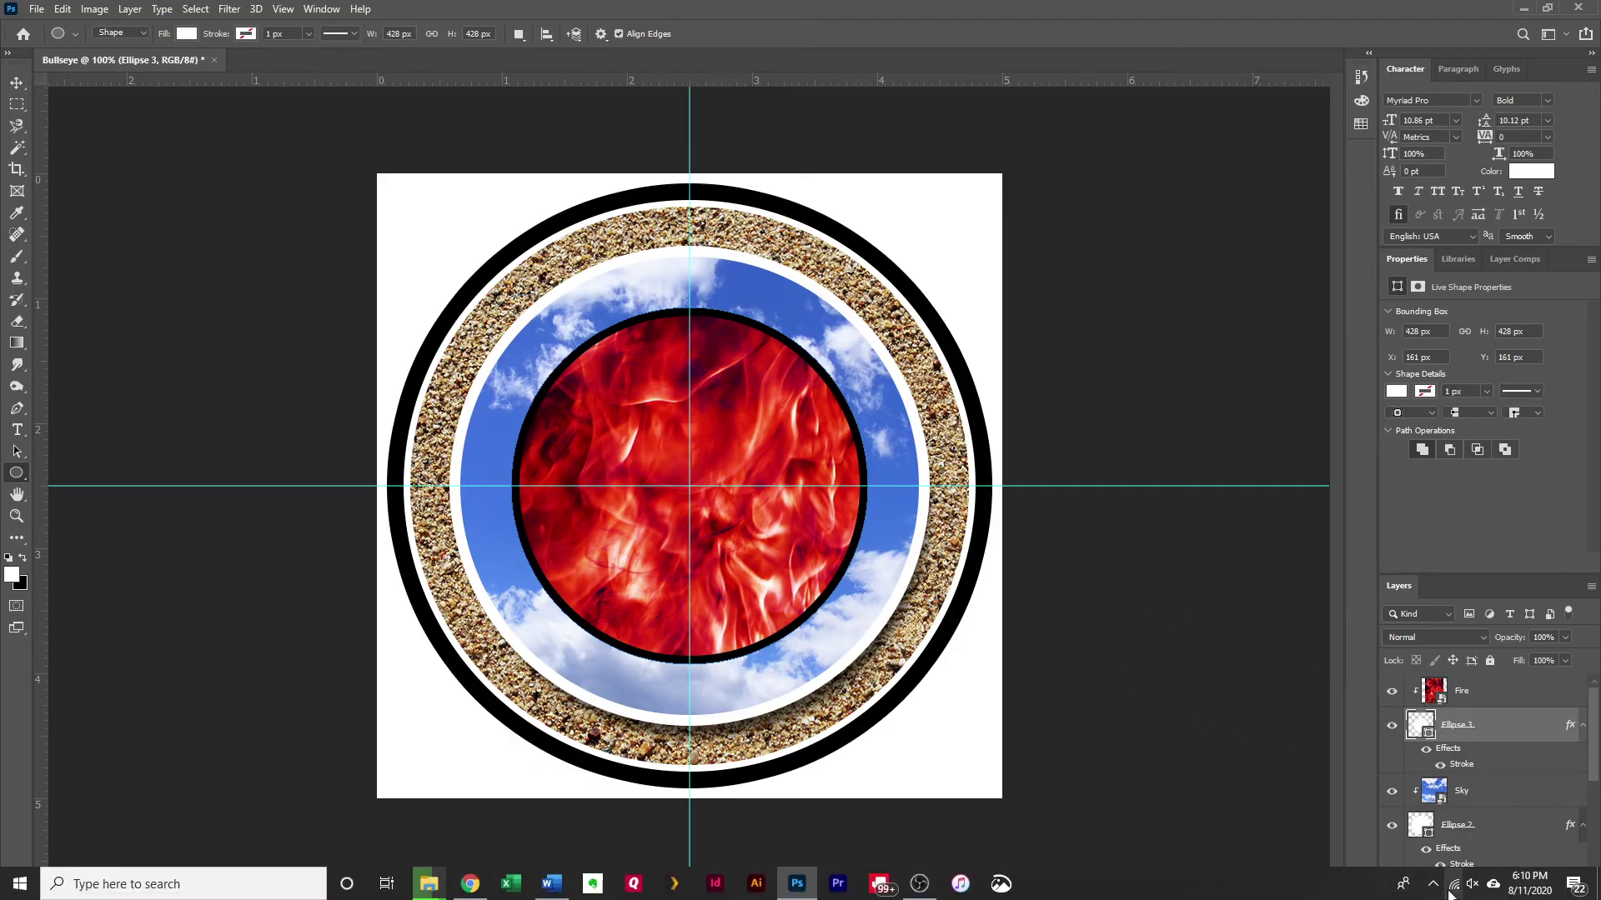
Add a Multiply drop shadow to Ellipse 3 with 64% opacity, 9 px distance, 13% spread and 15 px size.
{"action": "left_click", "coordinate": [1460, 890]}
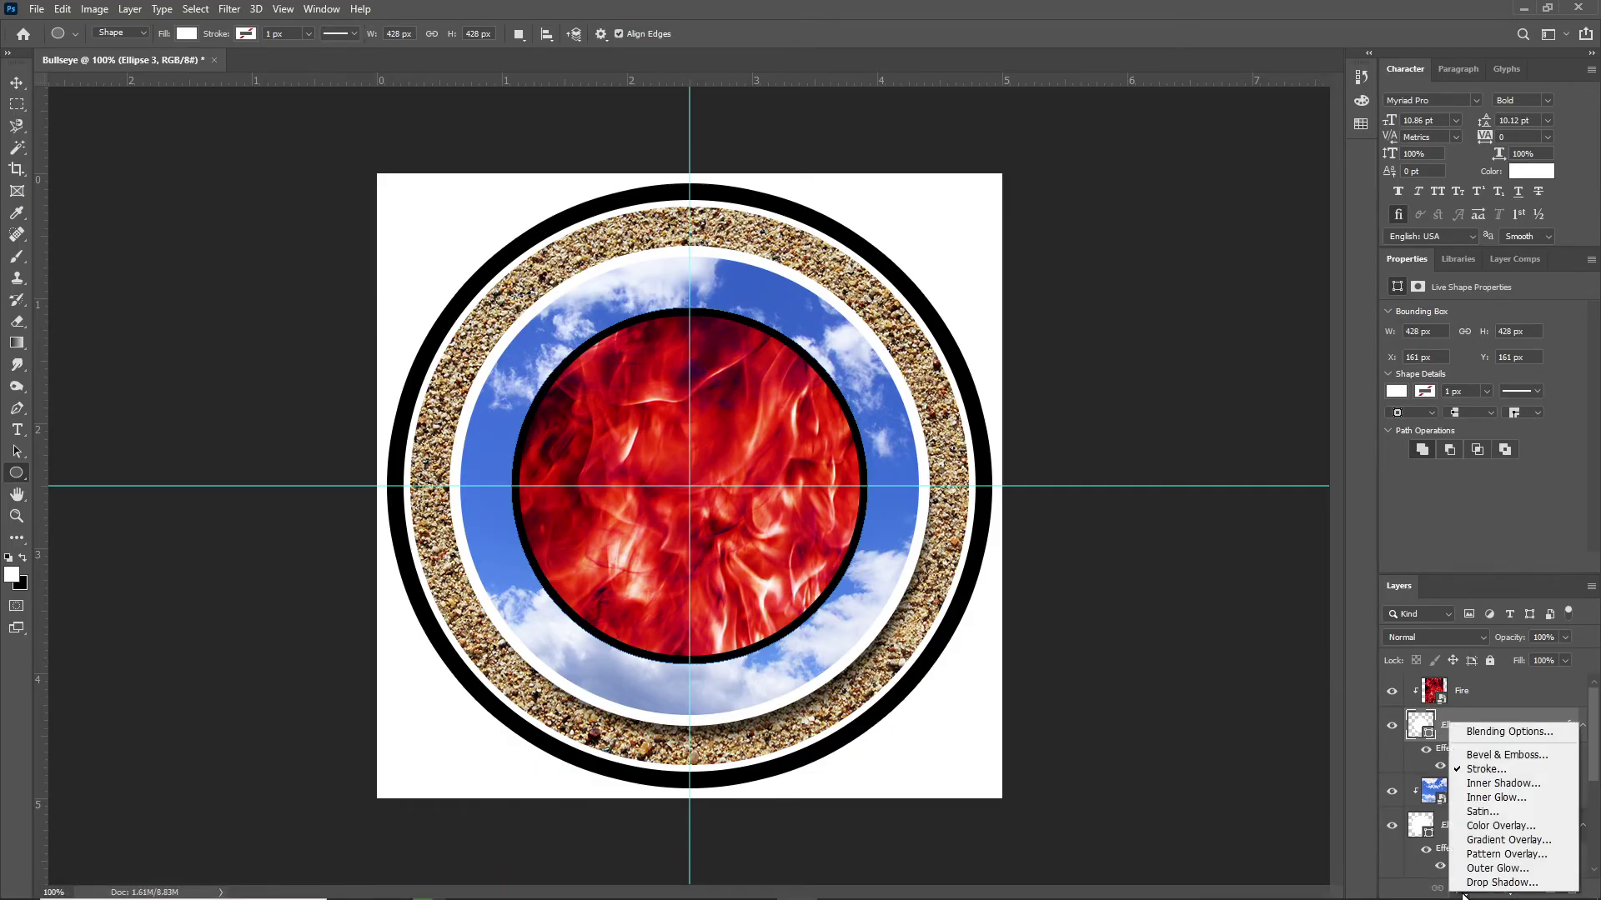
{"action": "left_click", "coordinate": [1501, 882]}
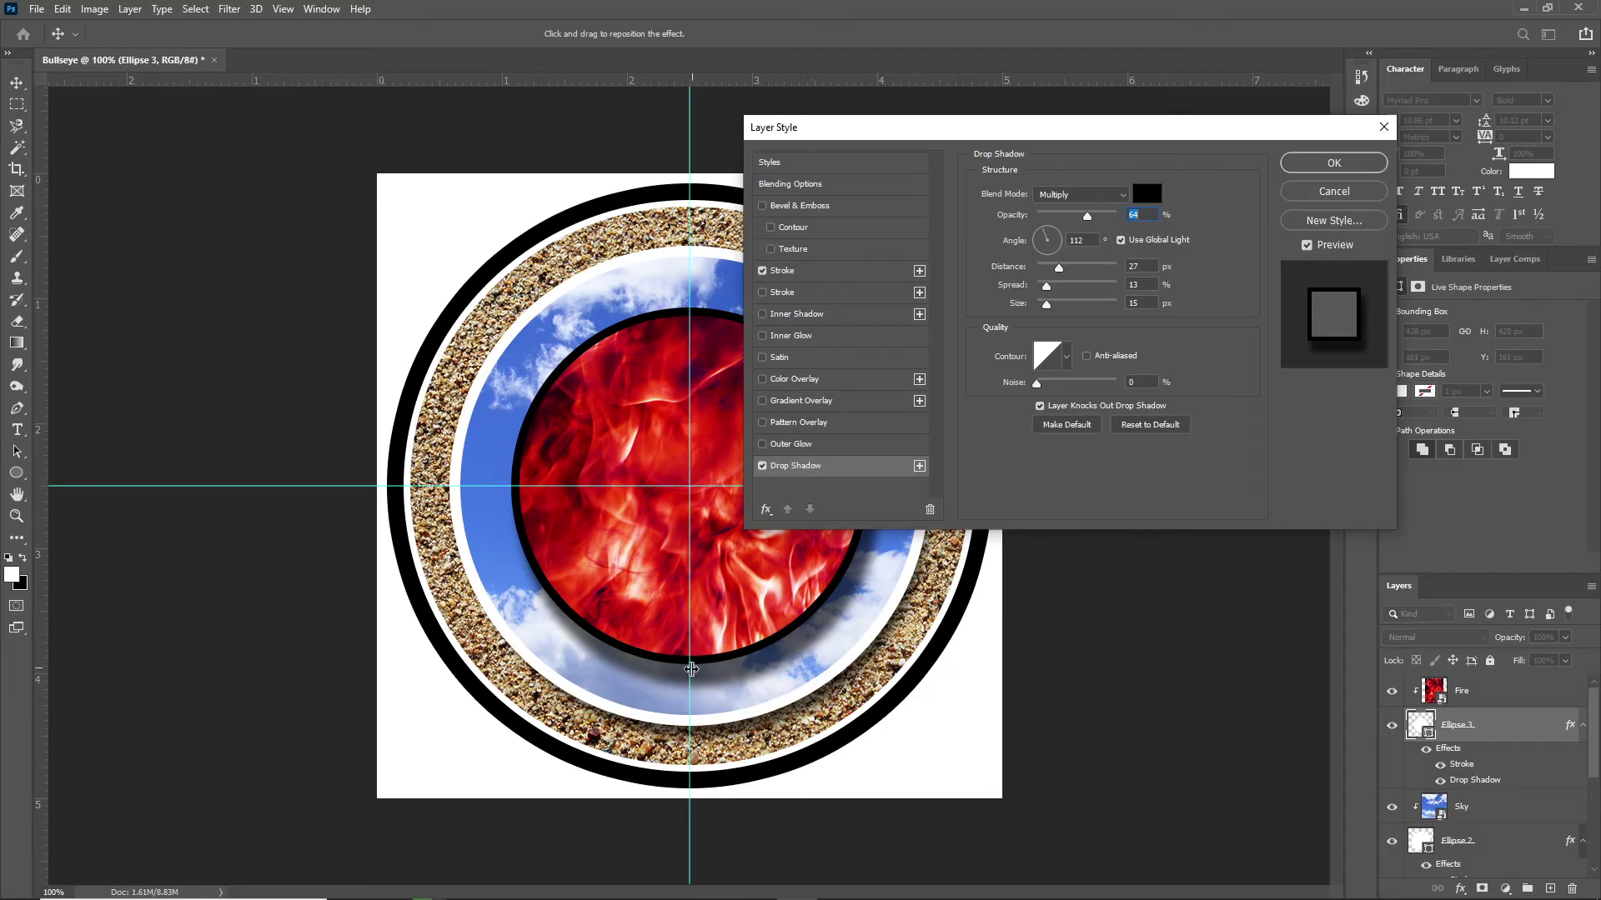
{"action": "left_click_drag", "start_coordinate": [1060, 272], "coordinate": [1047, 277]}
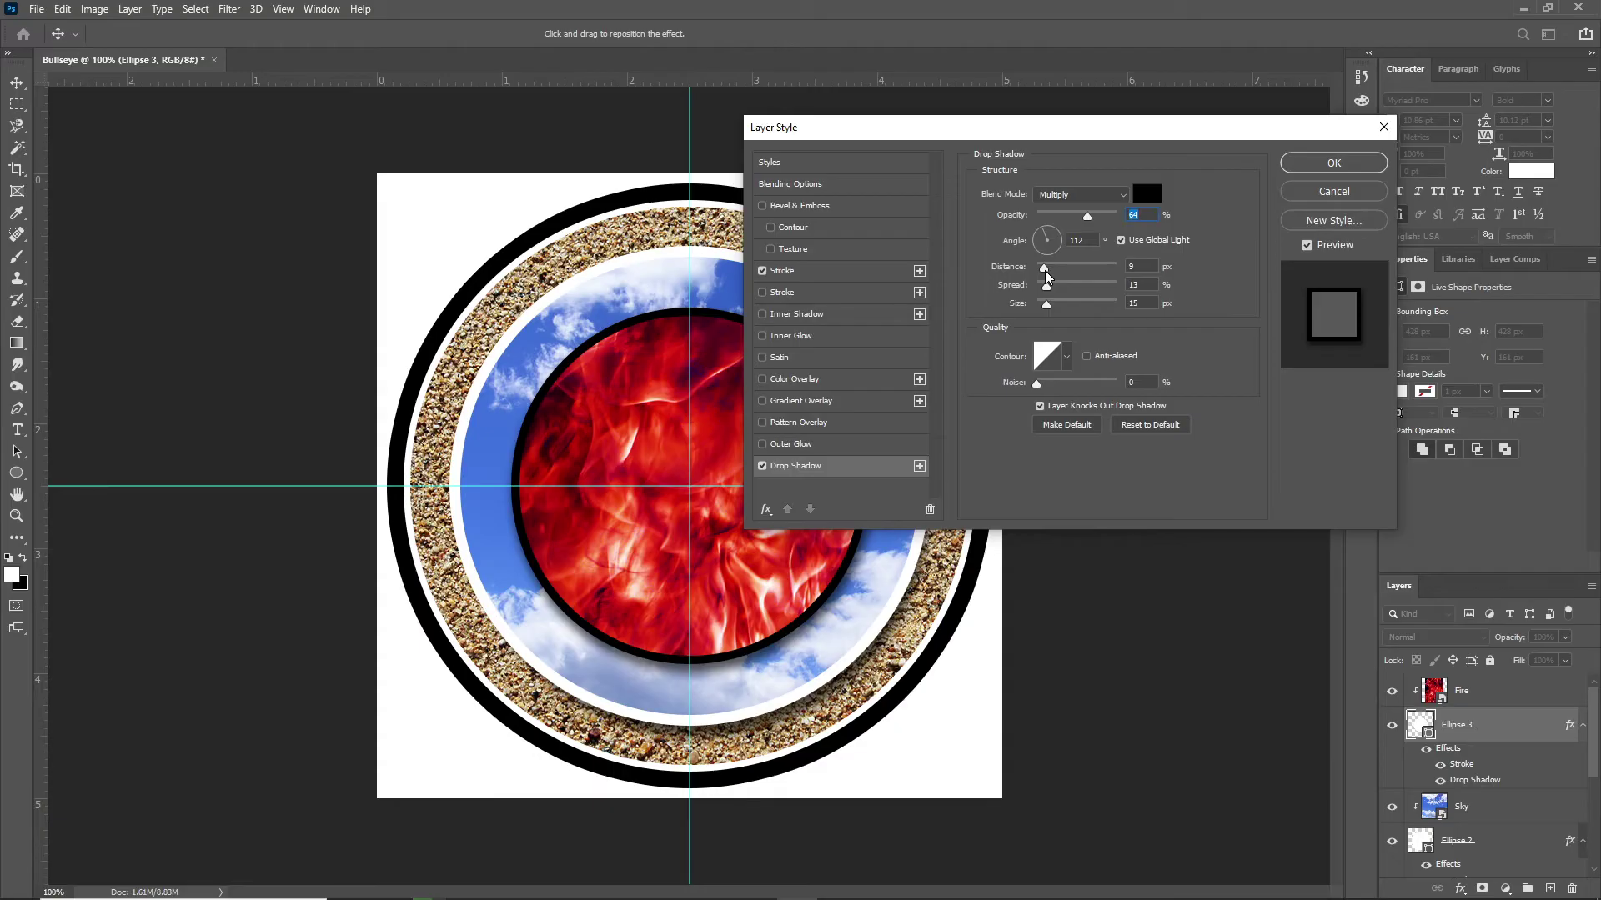
{"action": "left_click", "coordinate": [1332, 164]}
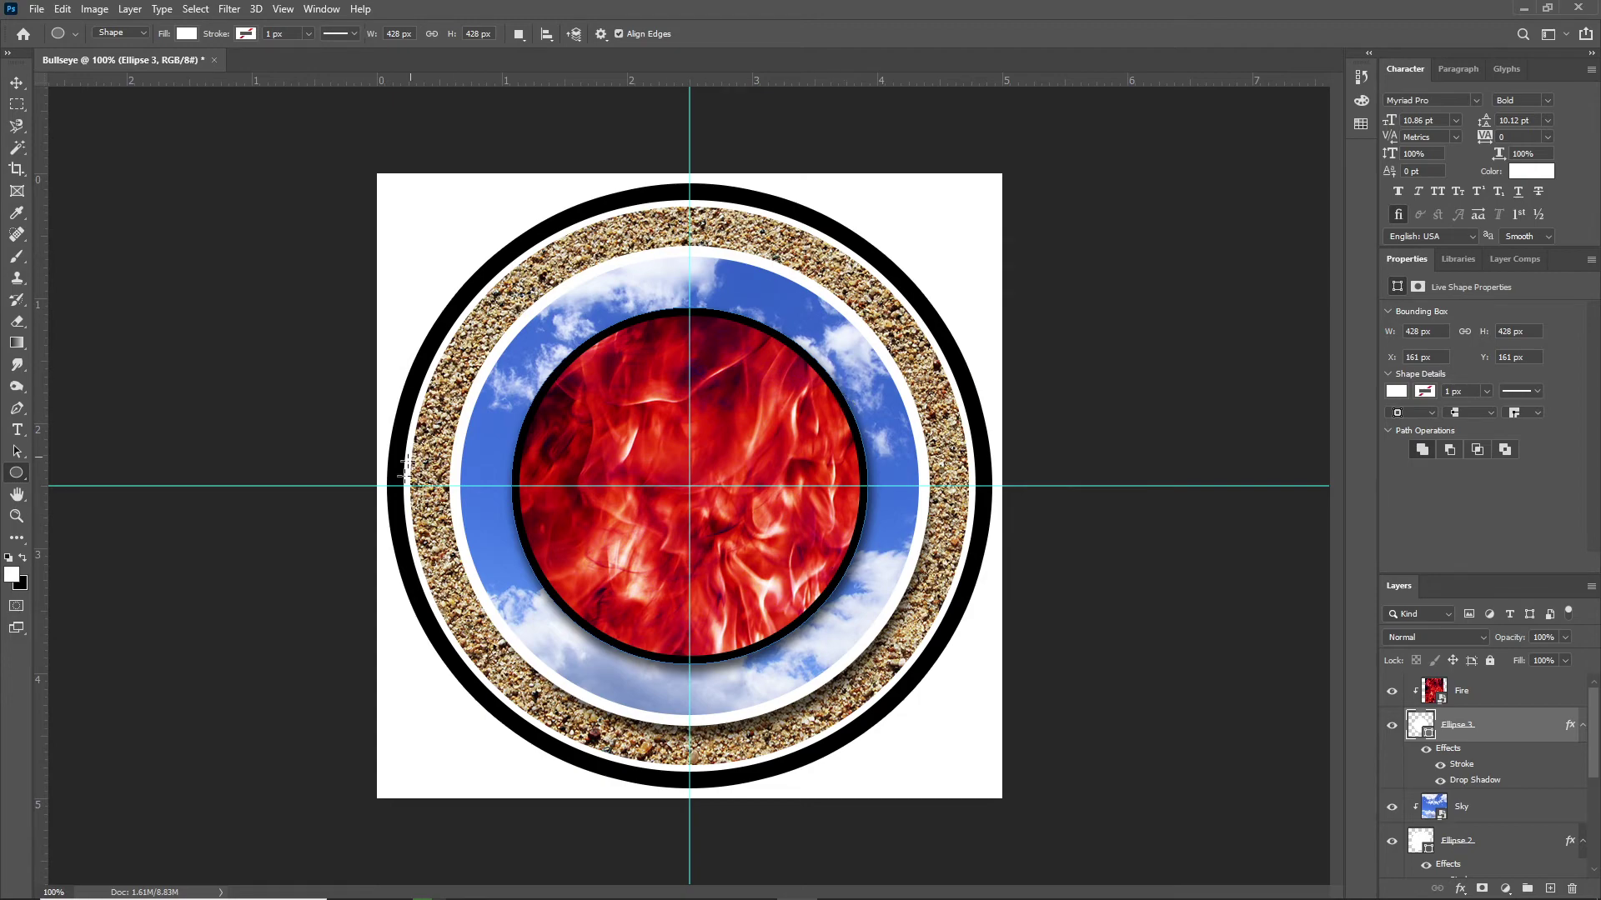
Draw a white circle about 236 px in diameter above the Fire layer, centred on the guide intersection.
{"action": "left_click", "coordinate": [17, 83]}
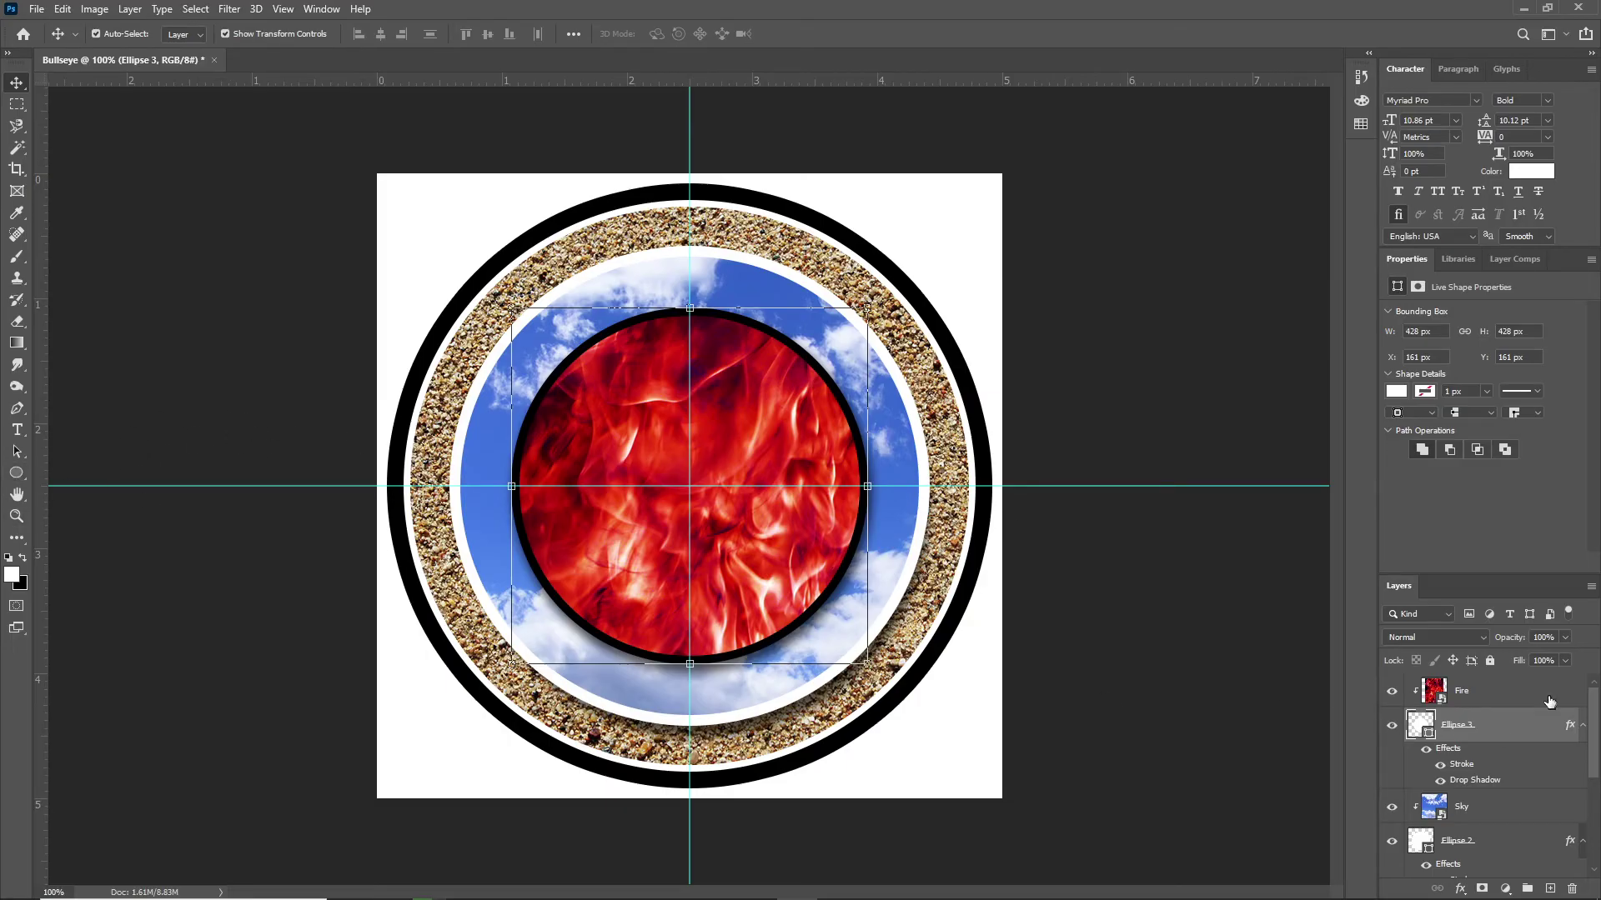
{"action": "left_click", "coordinate": [1472, 694]}
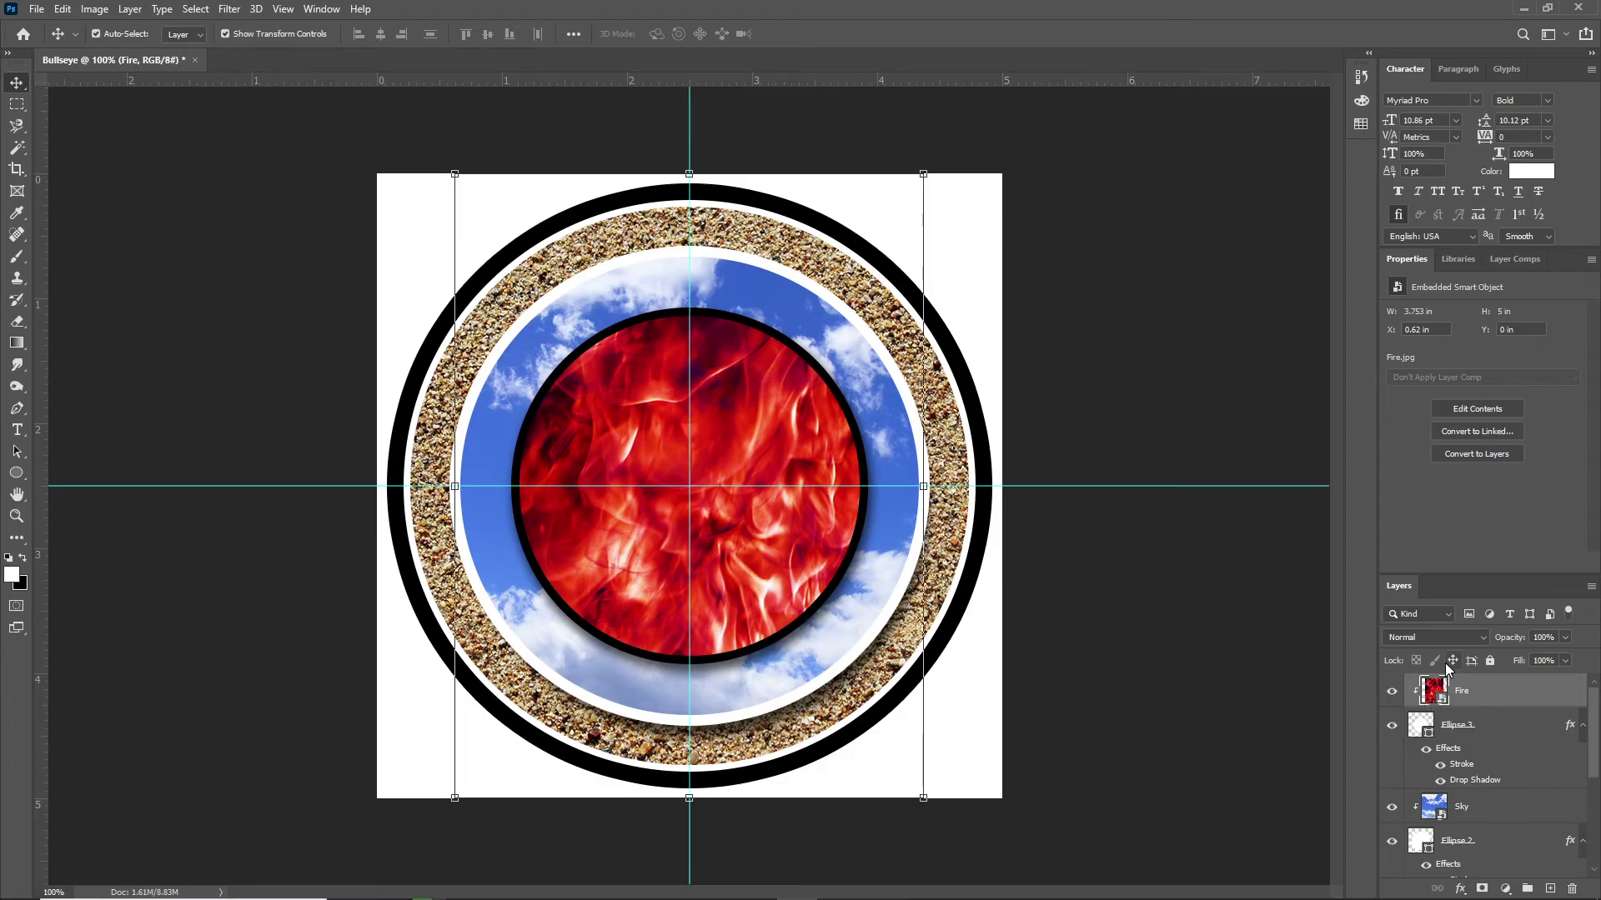
{"action": "left_click", "coordinate": [19, 473]}
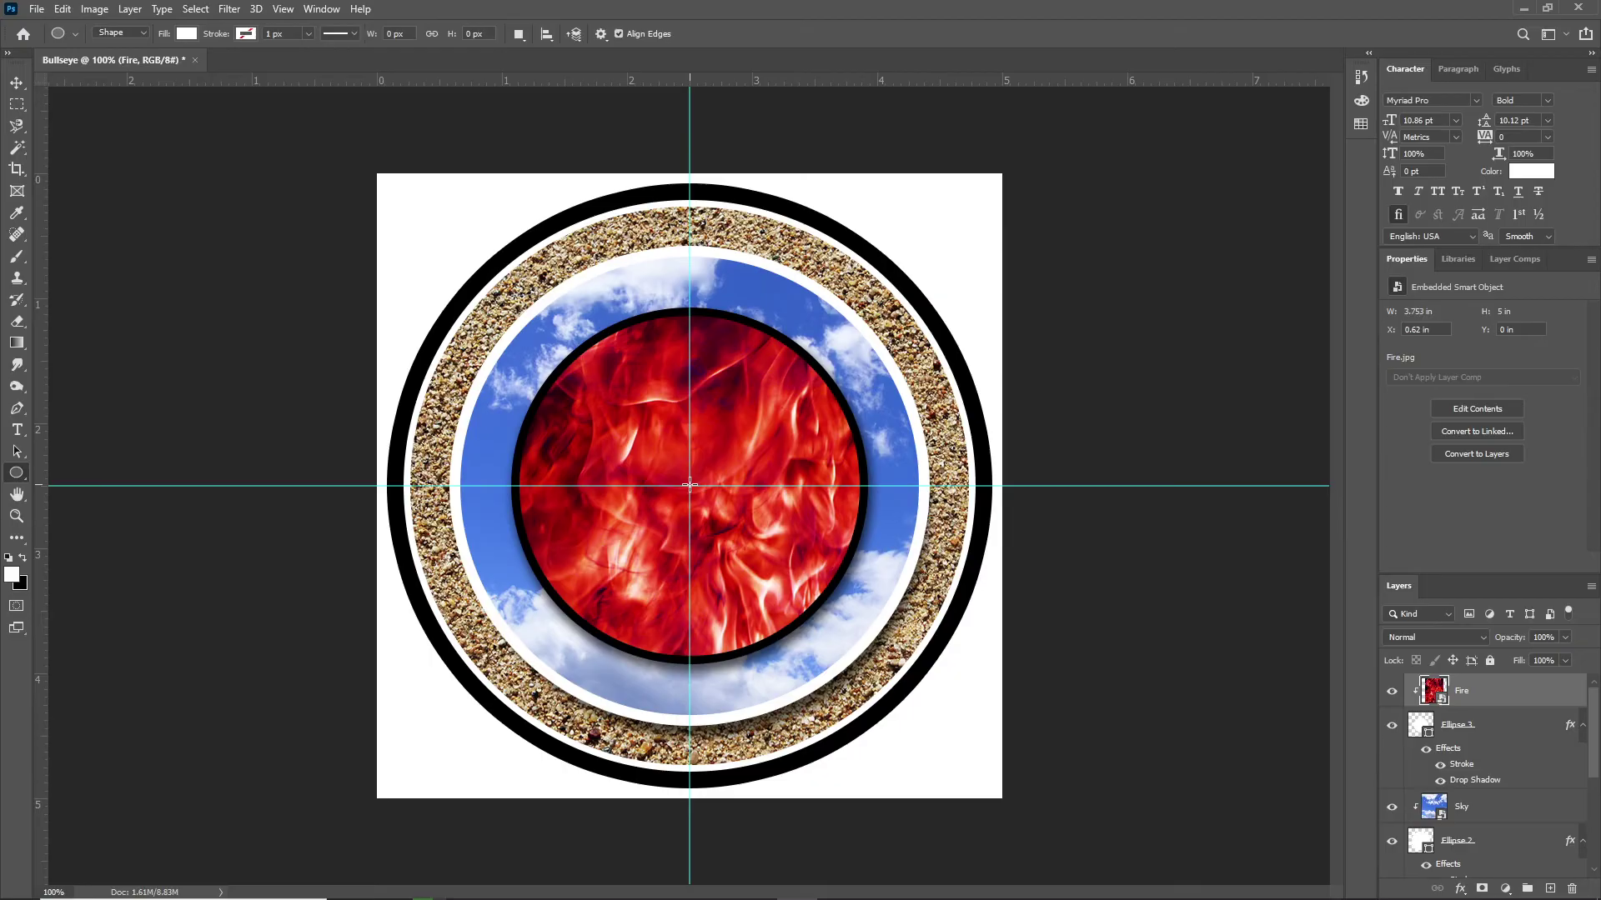
{"action": "left_click_drag", "start_coordinate": [690, 485], "coordinate": [824, 589]}
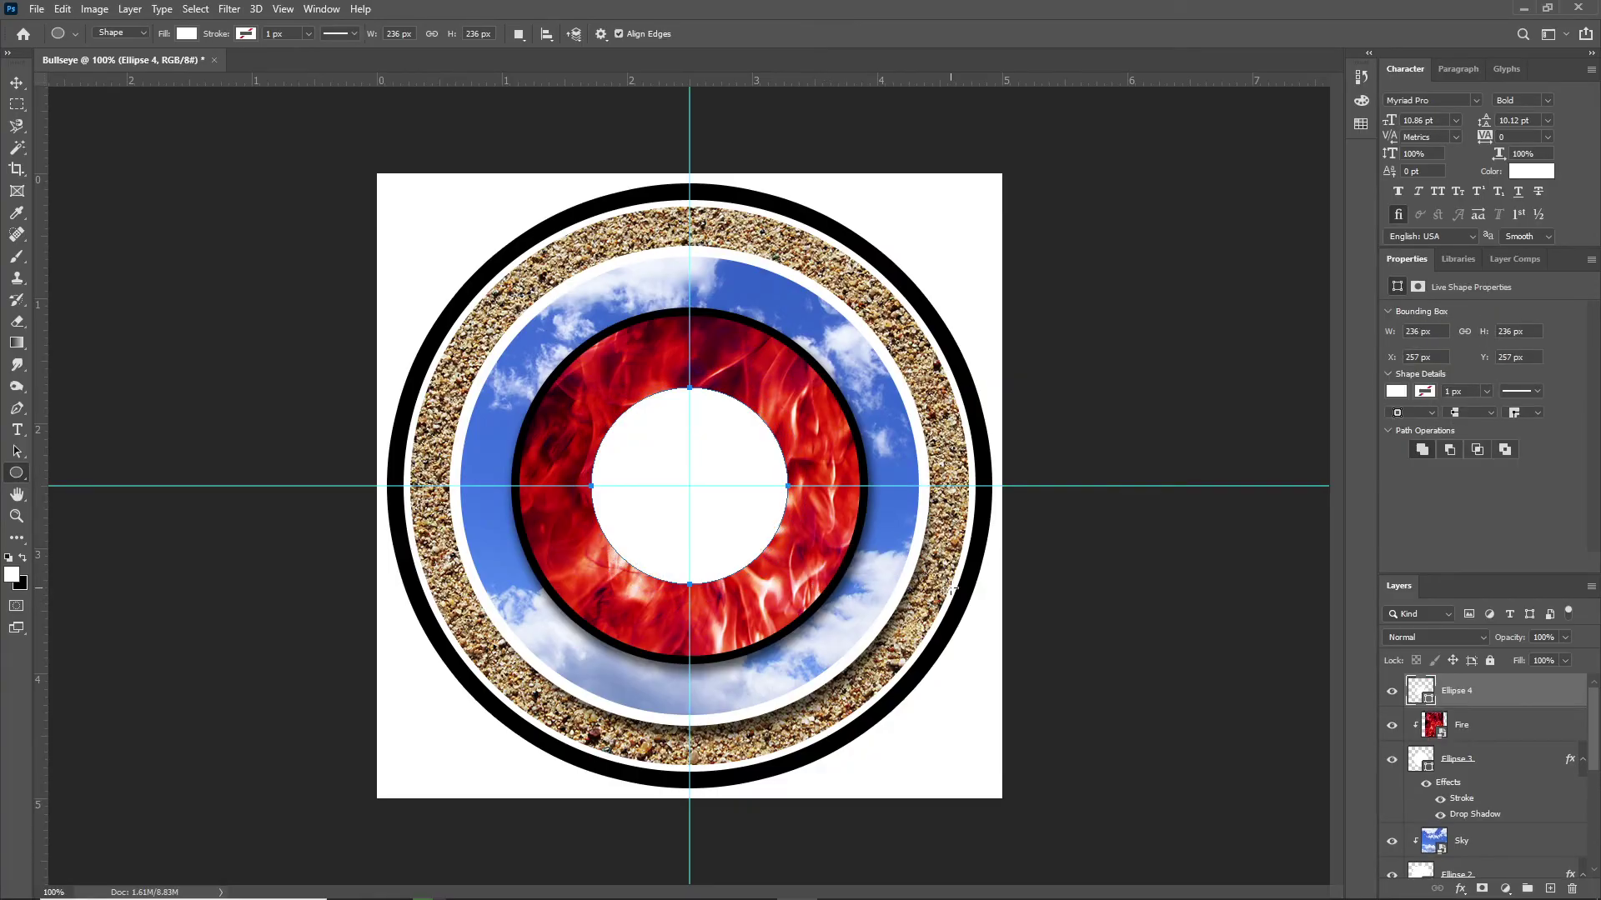
Place the Water image from the Bullseye Project folder as an embedded layer and clip it to the new white circle.
{"action": "left_click", "coordinate": [40, 11]}
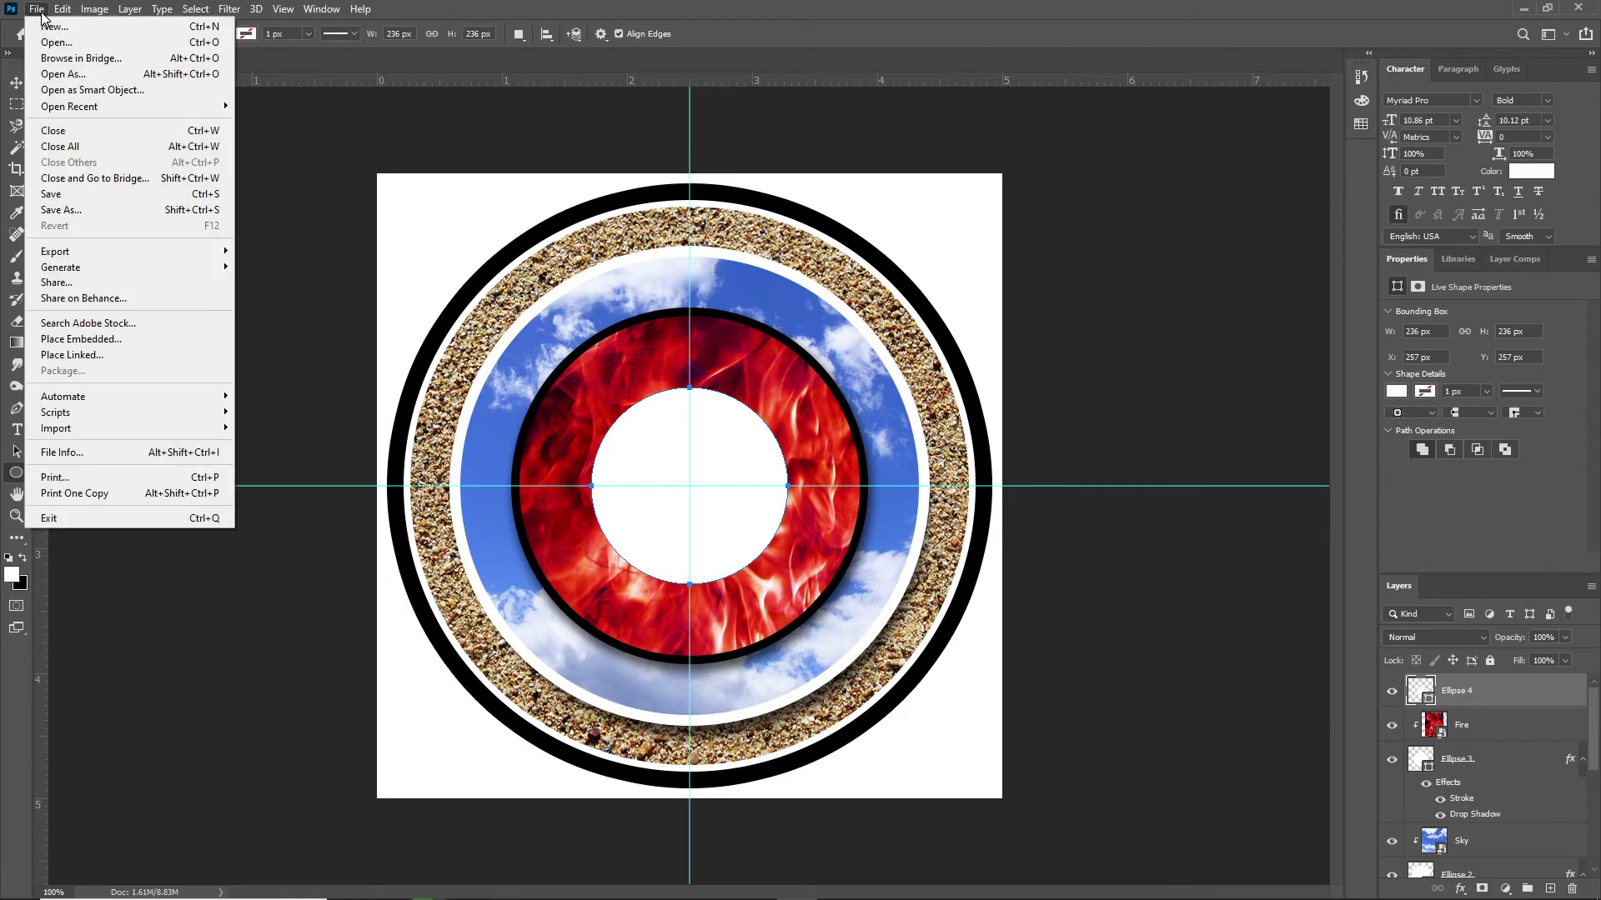
{"action": "left_click", "coordinate": [80, 340]}
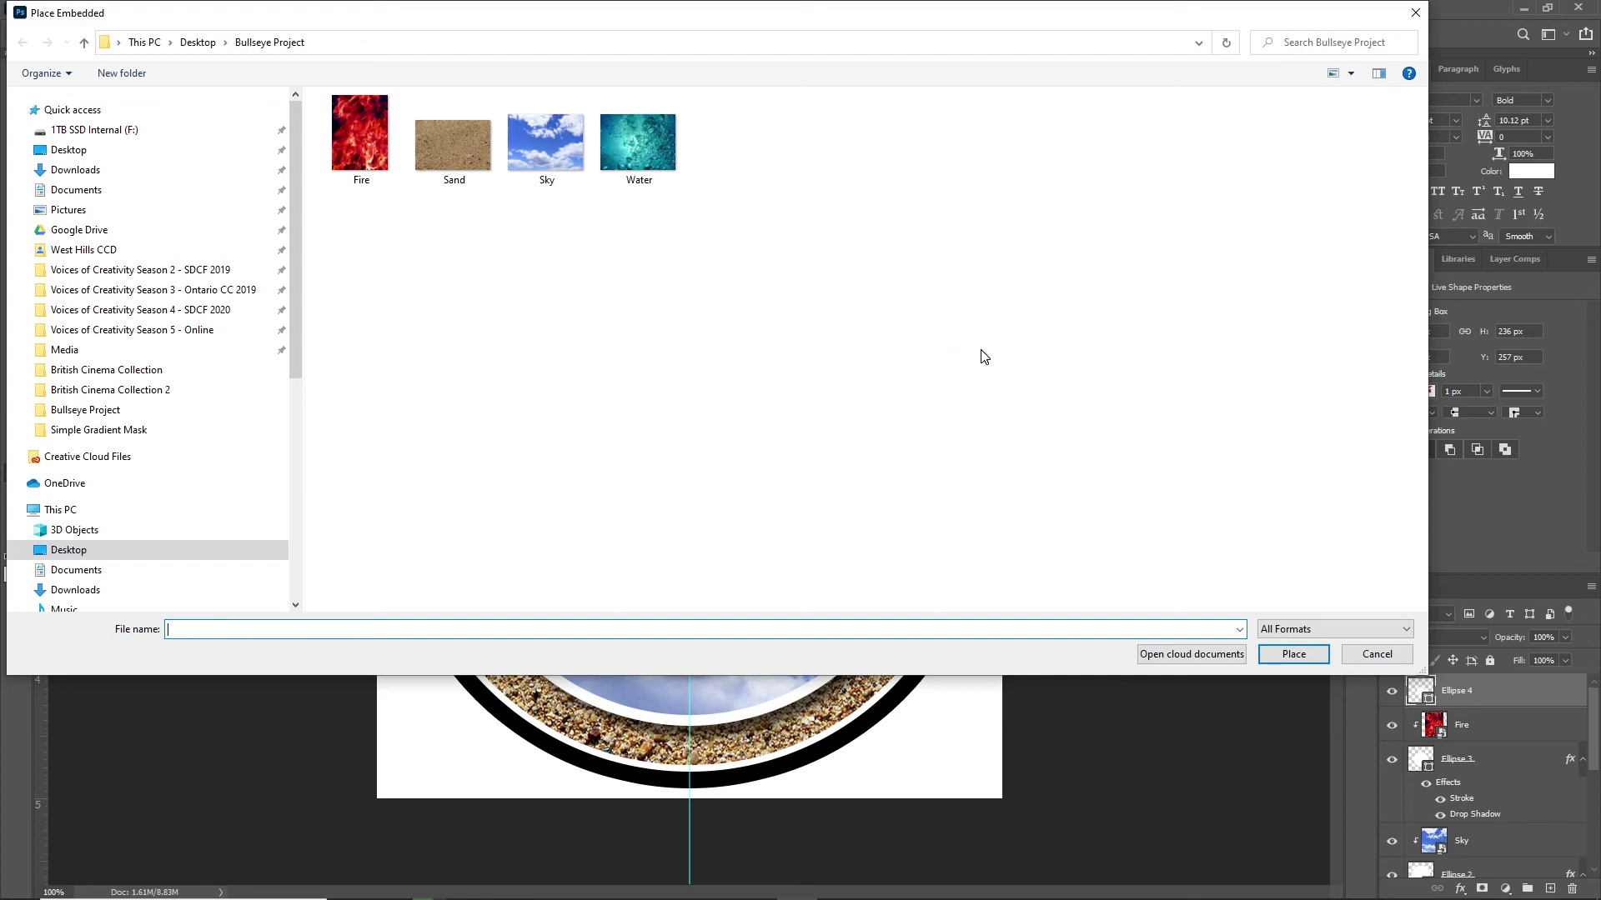
{"action": "left_click_drag", "start_coordinate": [639, 23], "coordinate": [663, 107]}
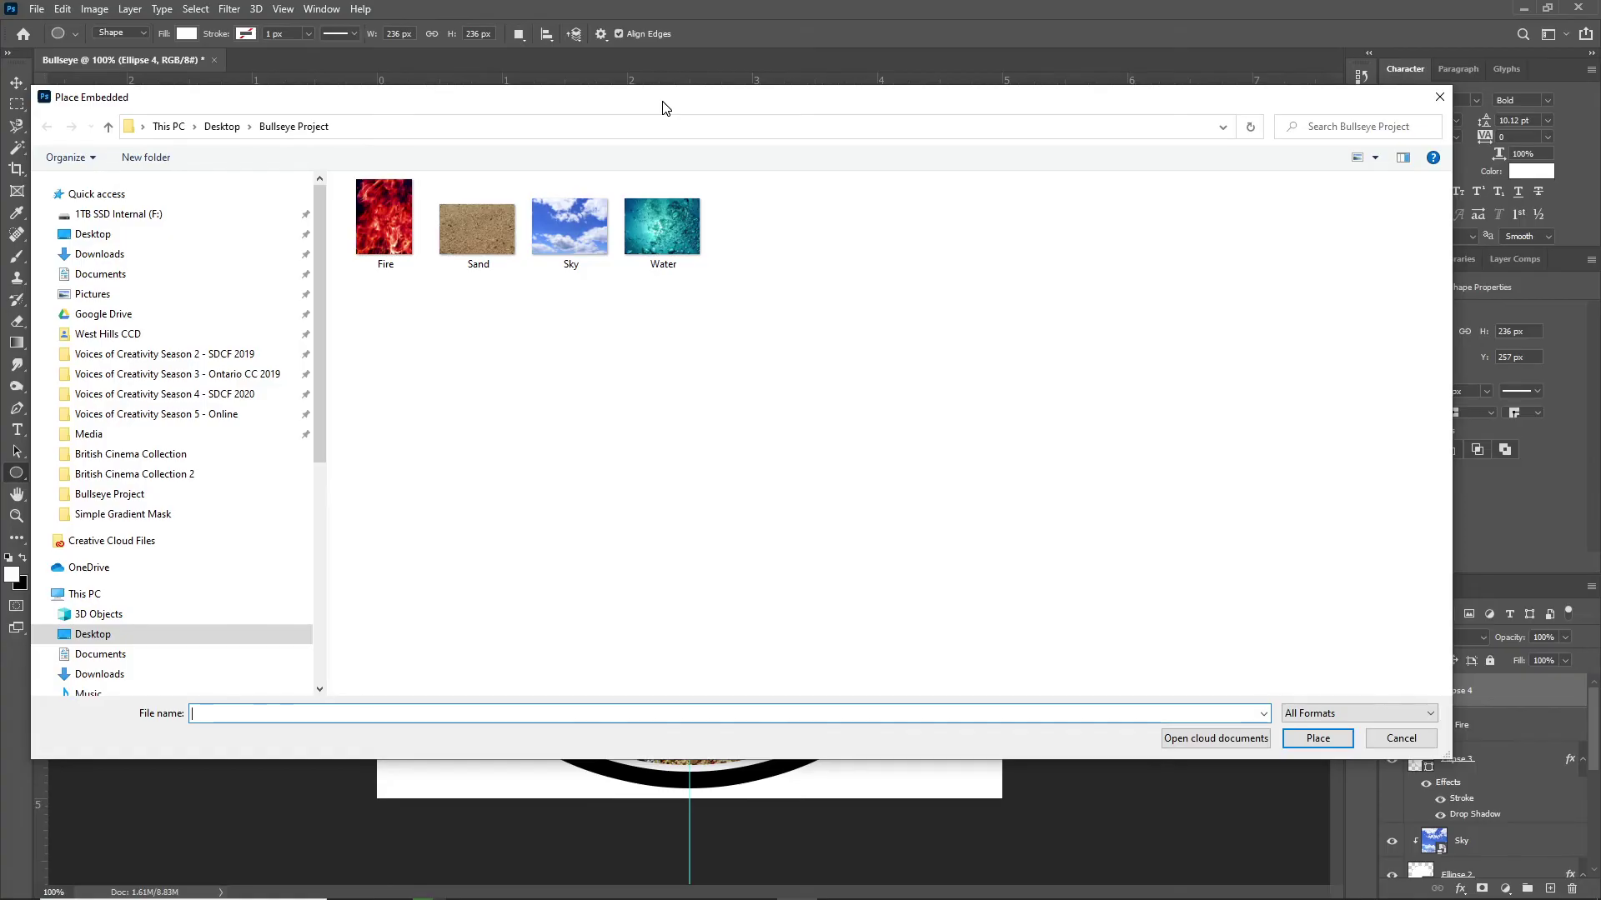
{"action": "left_click", "coordinate": [664, 238]}
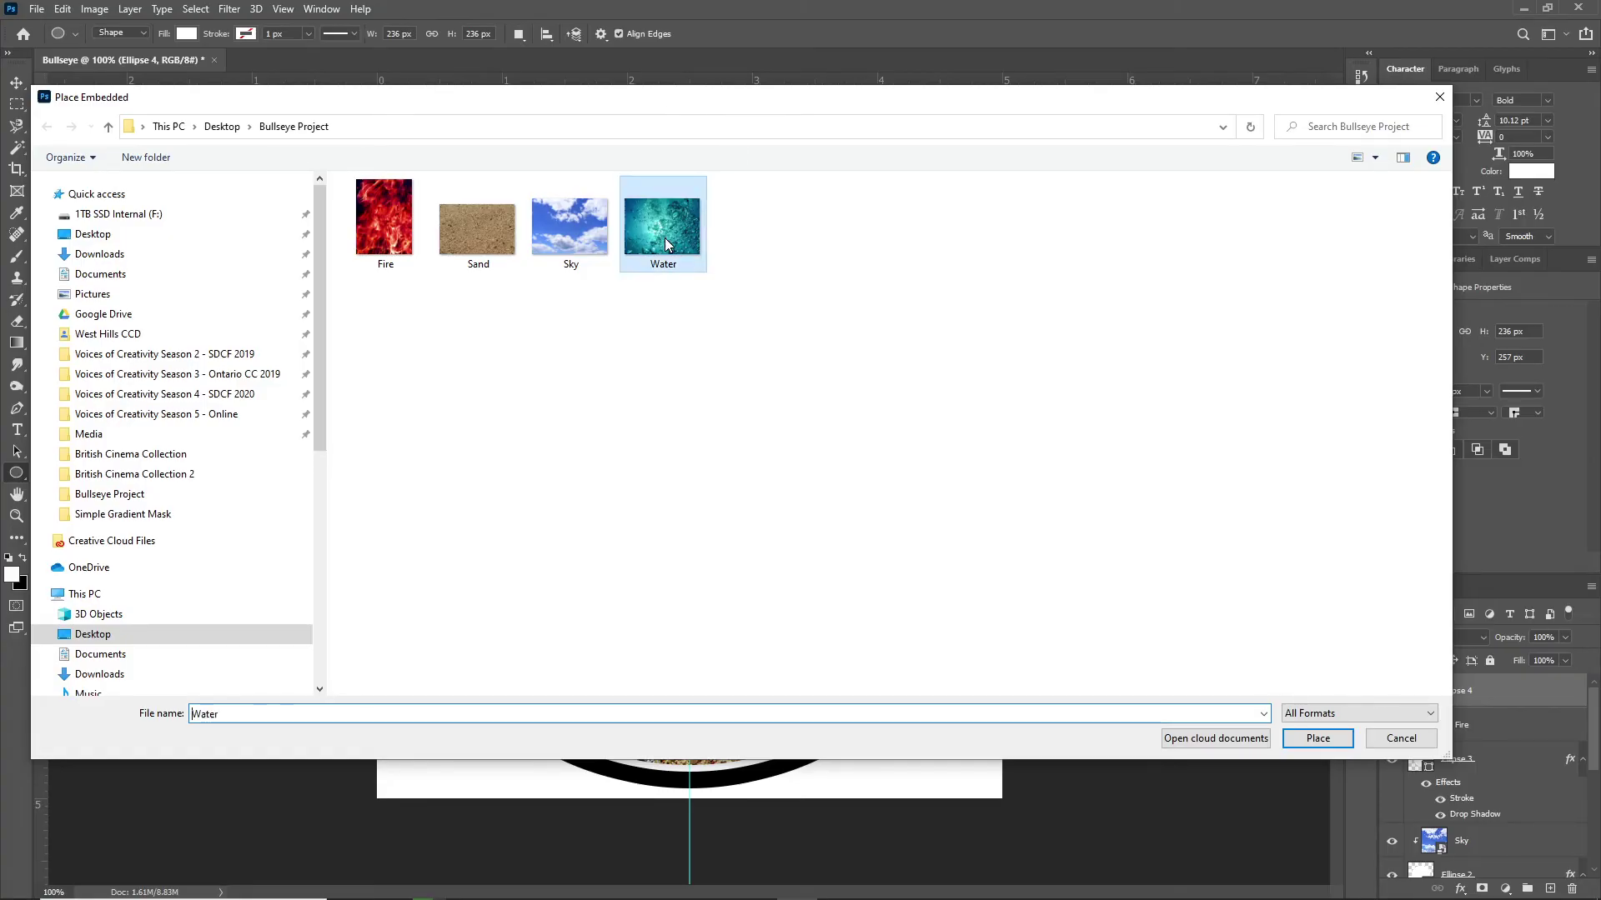
{"action": "double_click", "coordinate": [664, 238]}
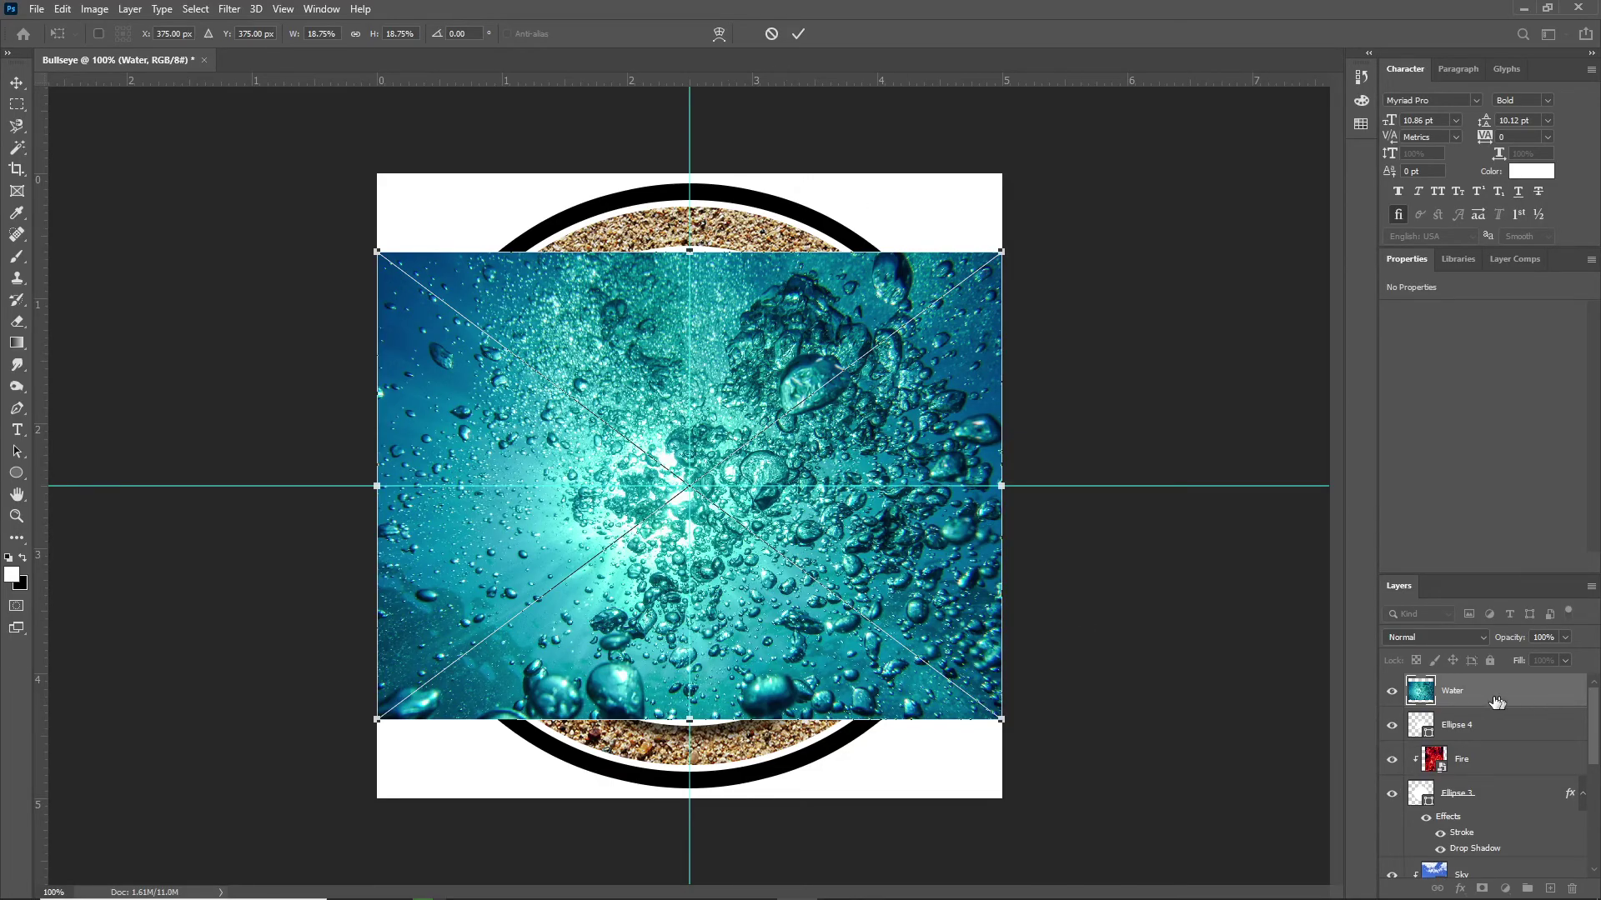
{"action": "key", "text": "Return"}
{"action": "left_click", "coordinate": [1591, 588]}
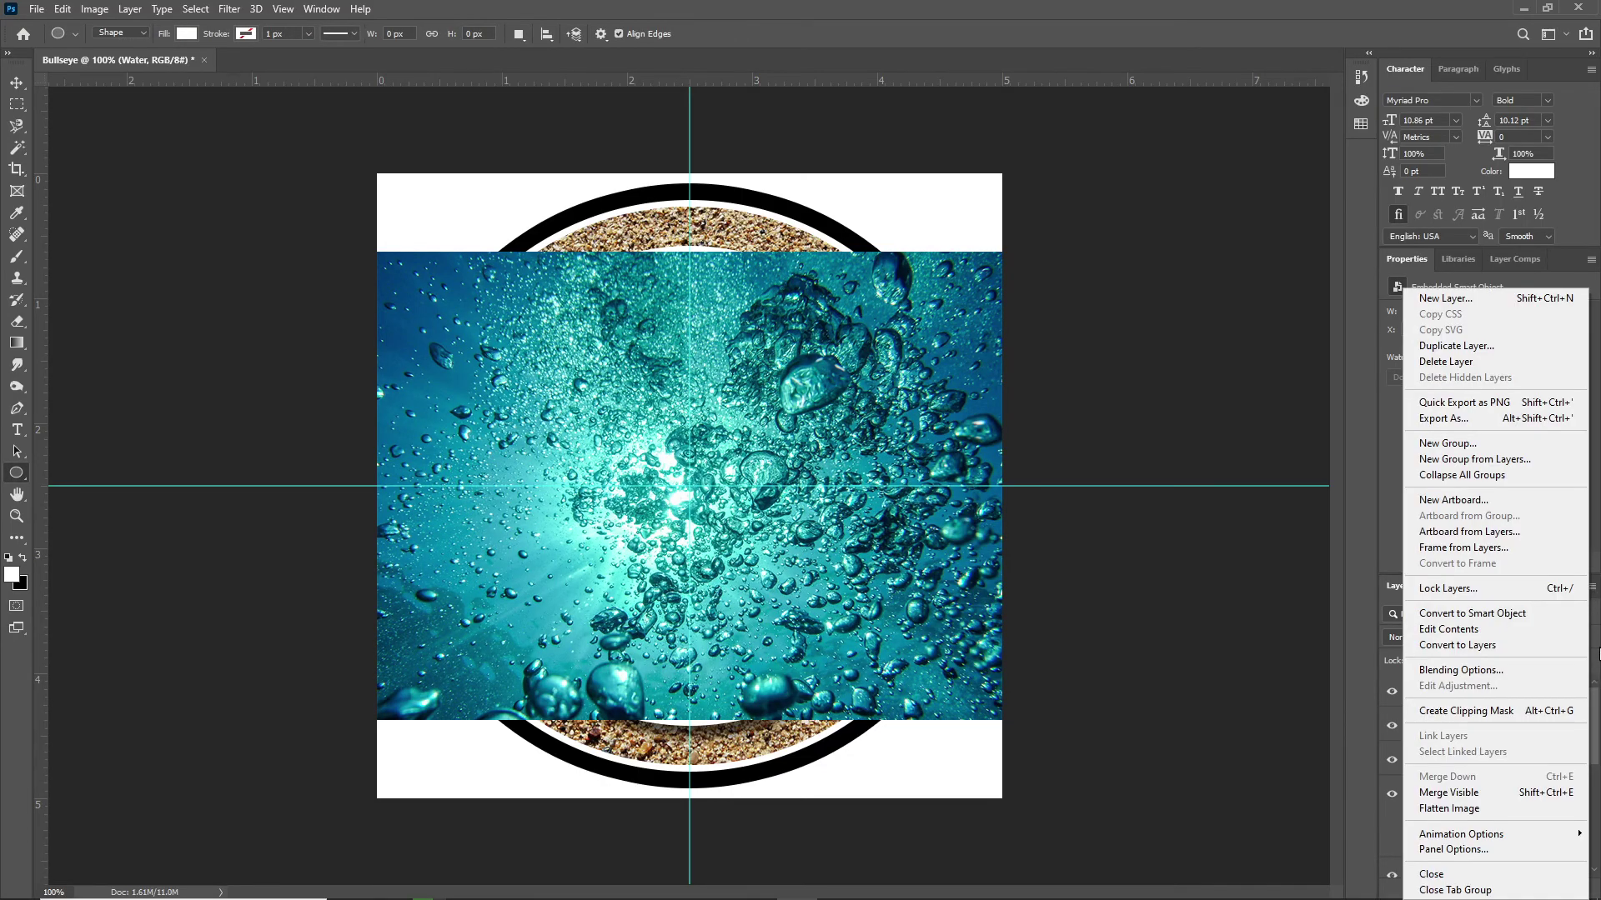
{"action": "left_click", "coordinate": [1479, 713]}
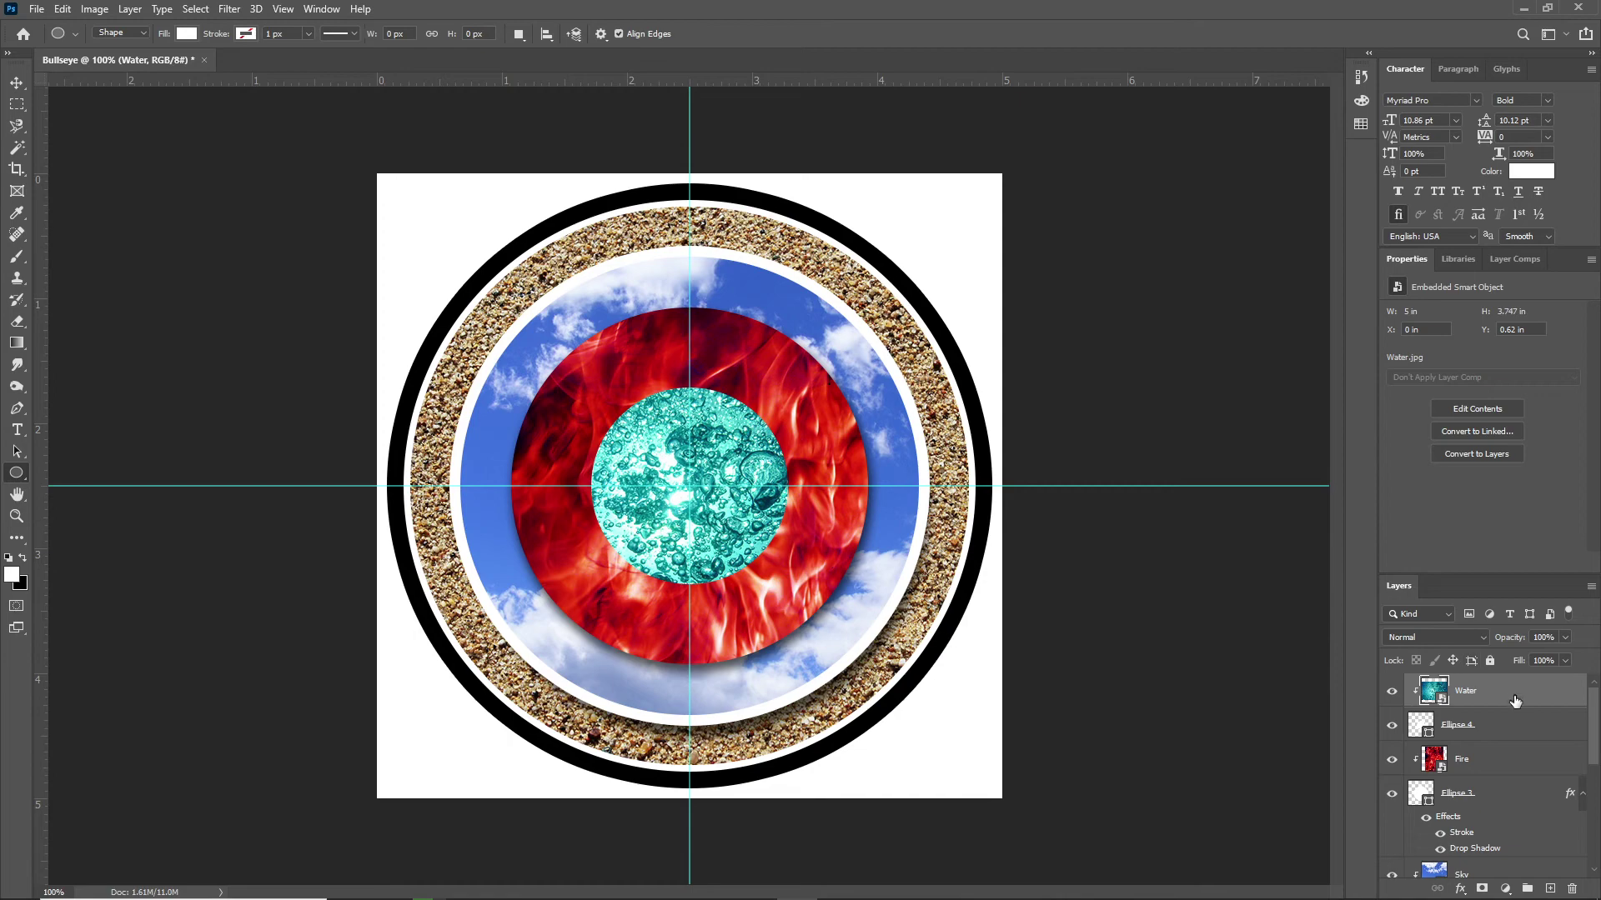
Add a black inside stroke, 18 px in size, to the Ellipse 4 circle beneath the Water image.
{"action": "left_click", "coordinate": [1515, 725]}
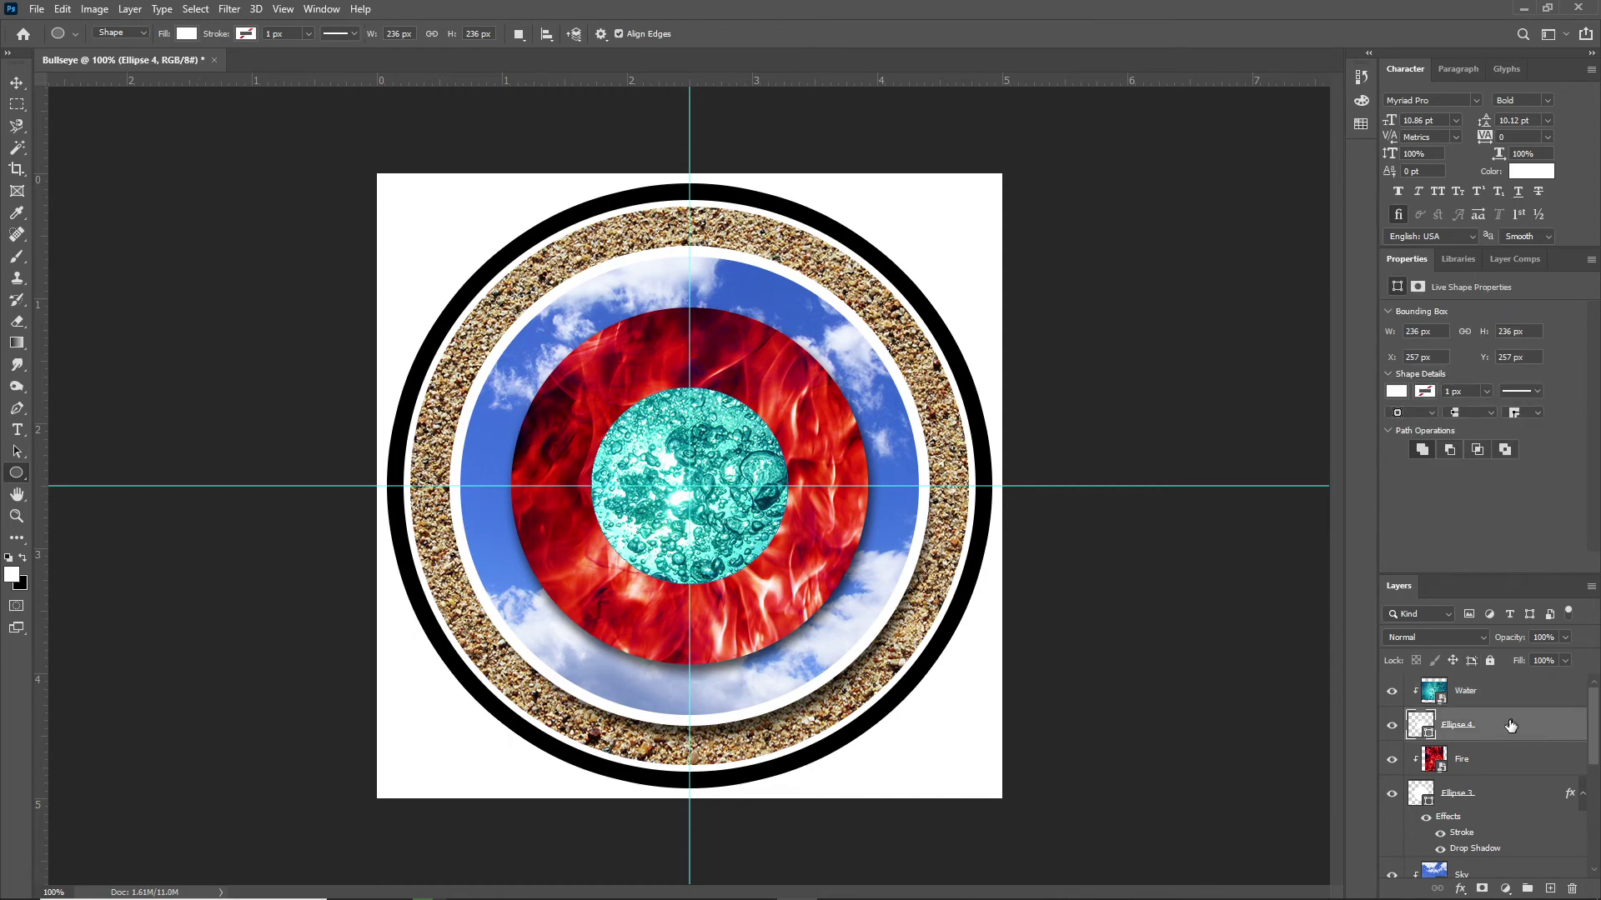
{"action": "left_click", "coordinate": [1461, 891]}
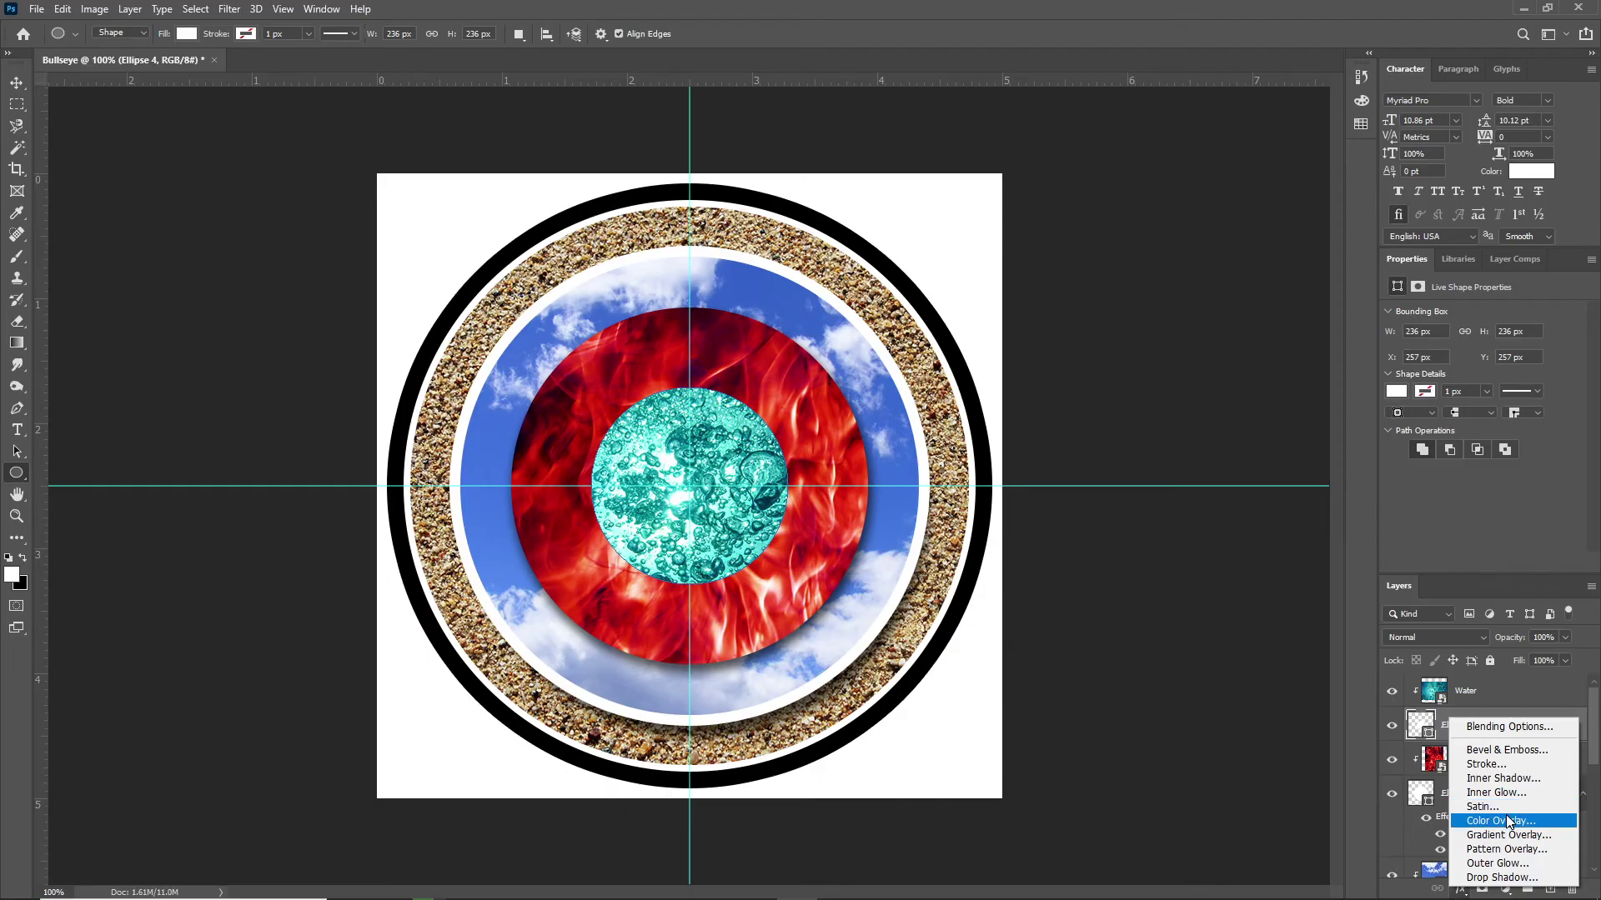
{"action": "left_click", "coordinate": [1492, 765]}
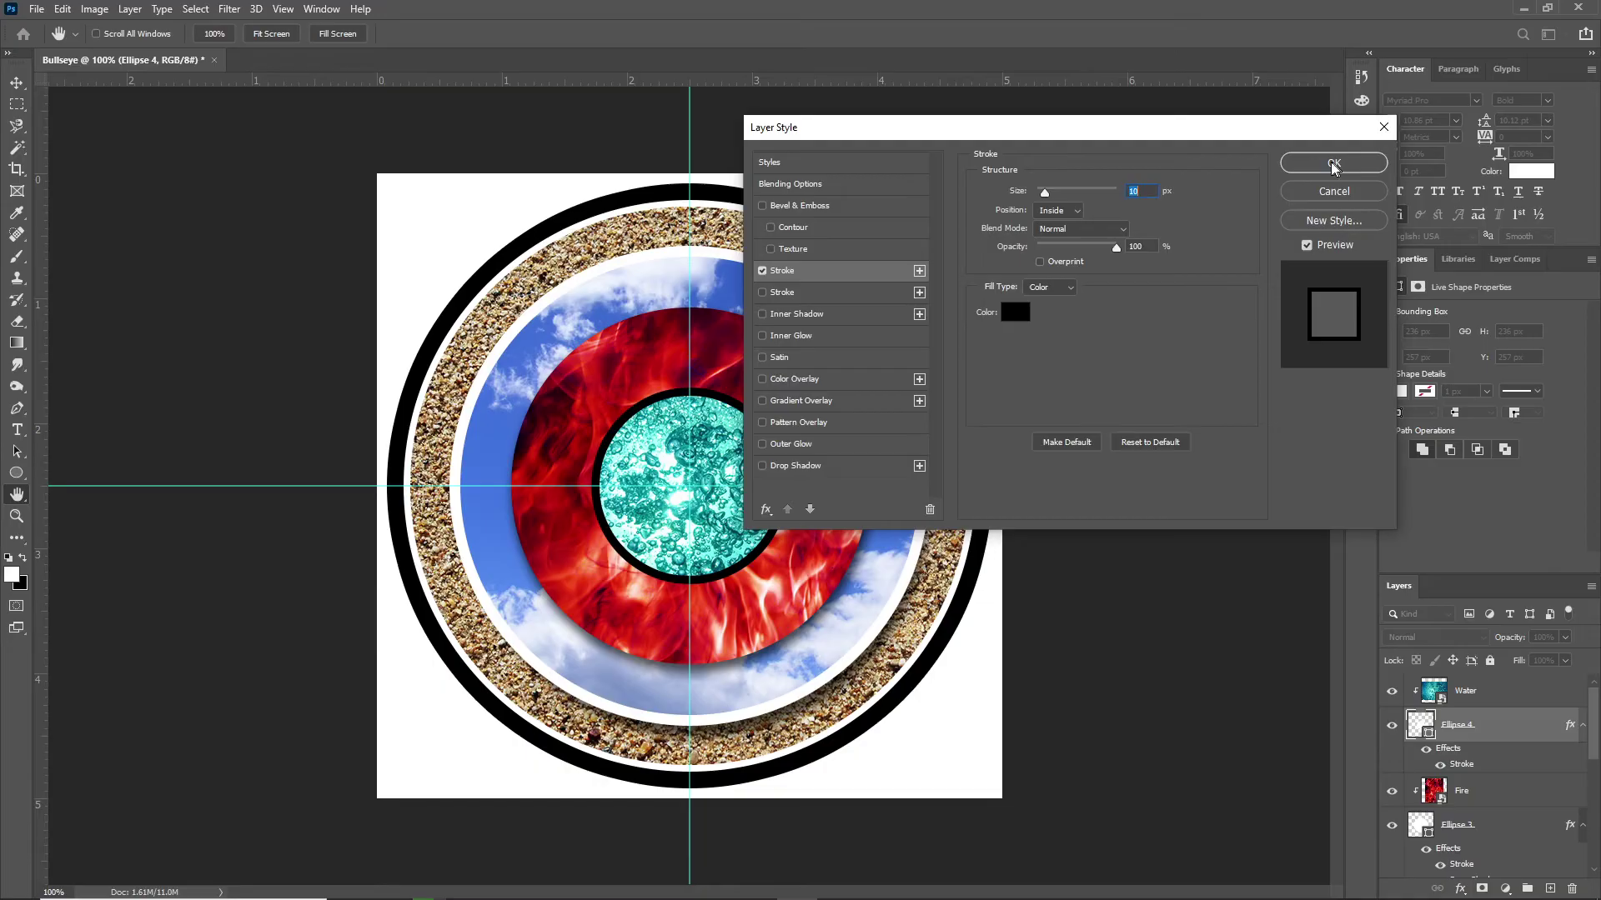
{"action": "left_click_drag", "start_coordinate": [1045, 193], "coordinate": [1048, 194]}
Add a second stroke to Ellipse 4, white, positioned outside and thinner than 8 px, and enable its drop shadow.
{"action": "left_click", "coordinate": [762, 292]}
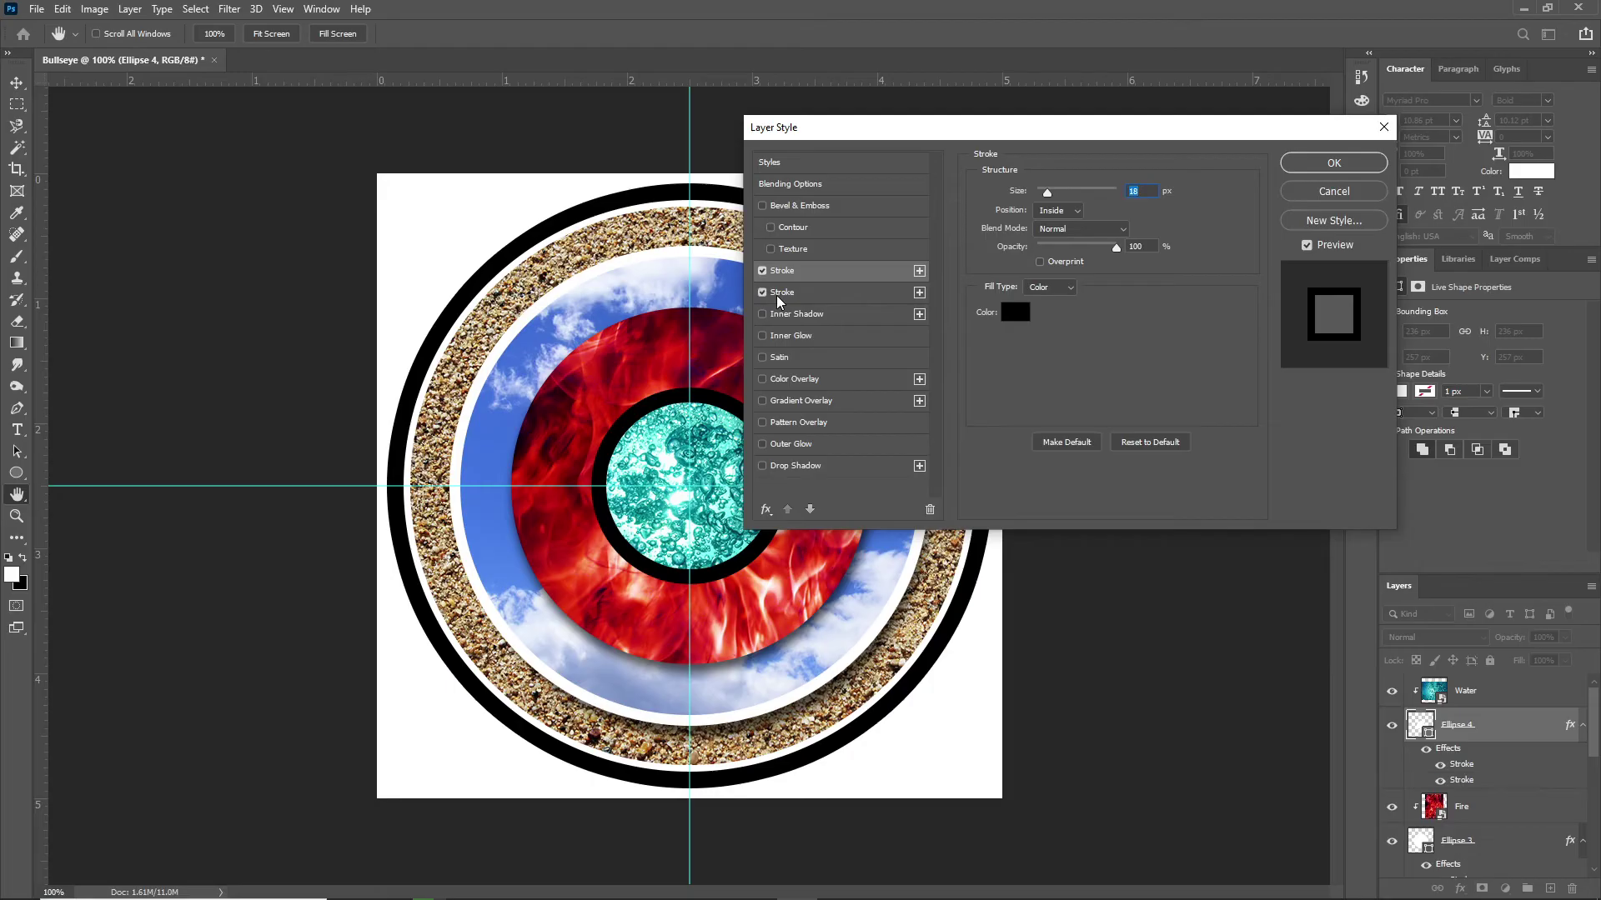
{"action": "left_click", "coordinate": [776, 298]}
{"action": "left_click", "coordinate": [1059, 211]}
{"action": "left_click", "coordinate": [1063, 232]}
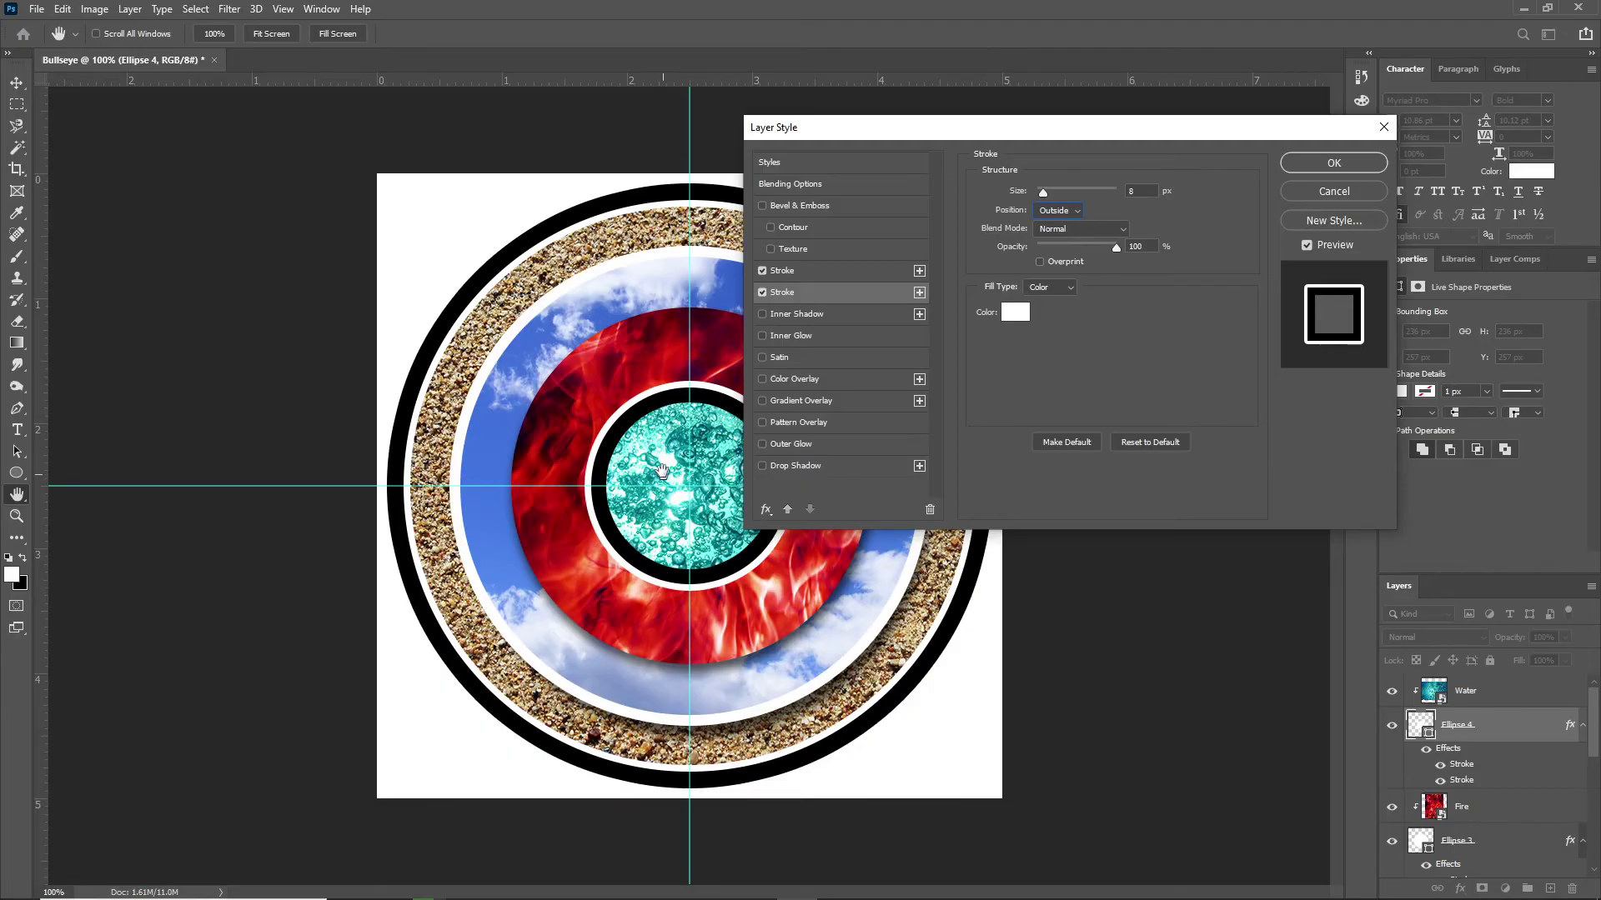
{"action": "left_click", "coordinate": [762, 466]}
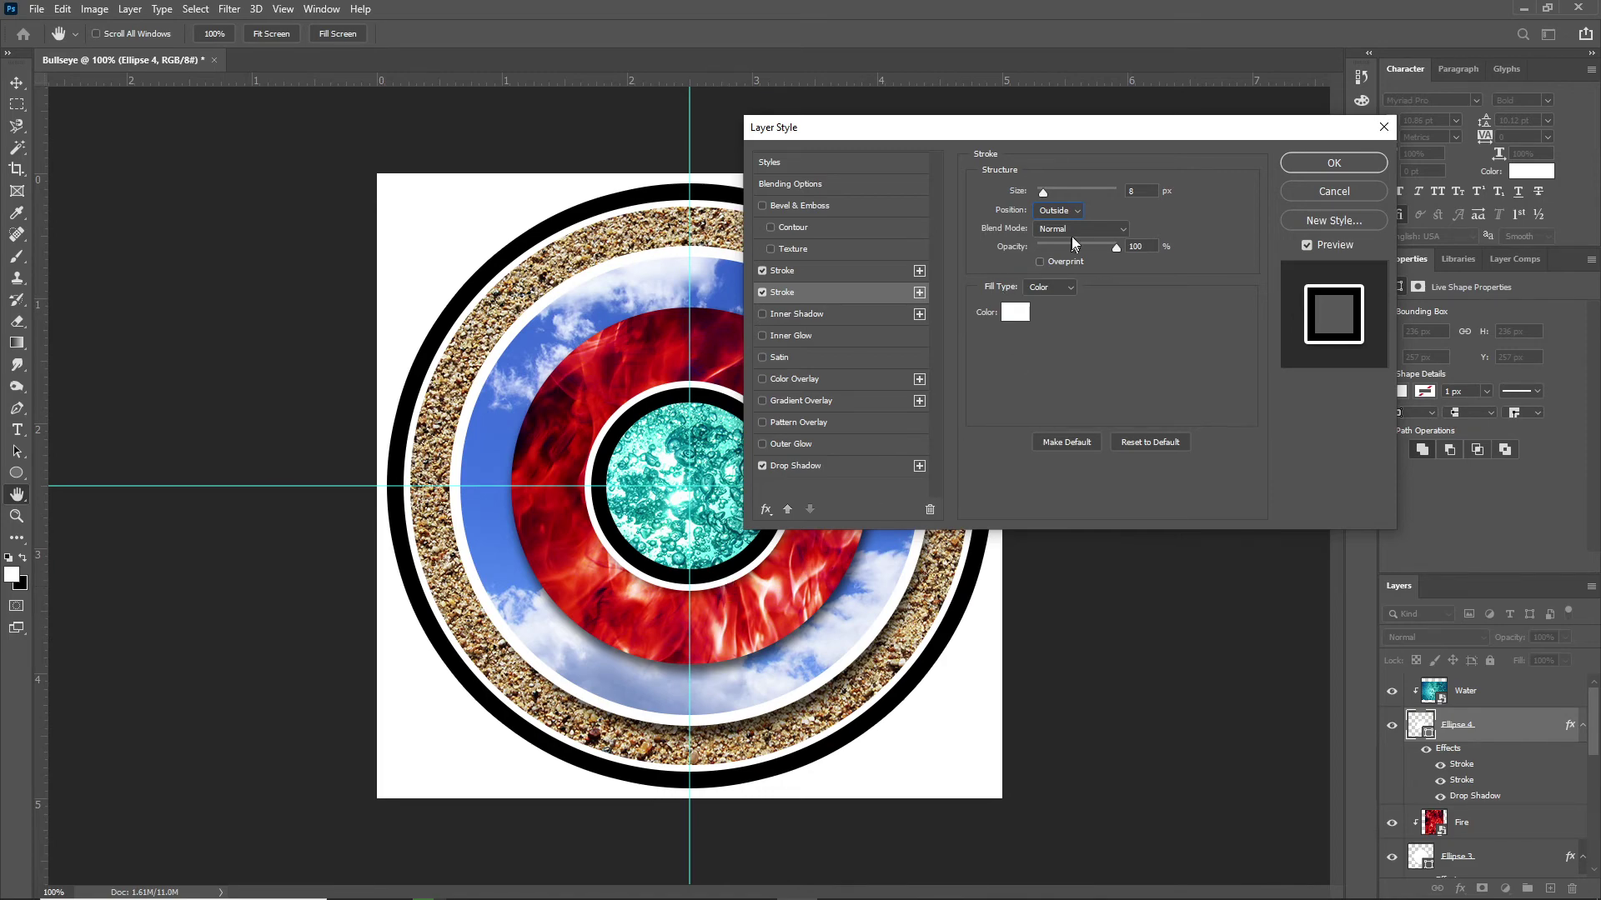
{"action": "left_click_drag", "start_coordinate": [1048, 192], "coordinate": [1038, 190]}
Set the Ellipse 4 drop shadow distance to 17 px and apply the layer style.
{"action": "left_click", "coordinate": [782, 465]}
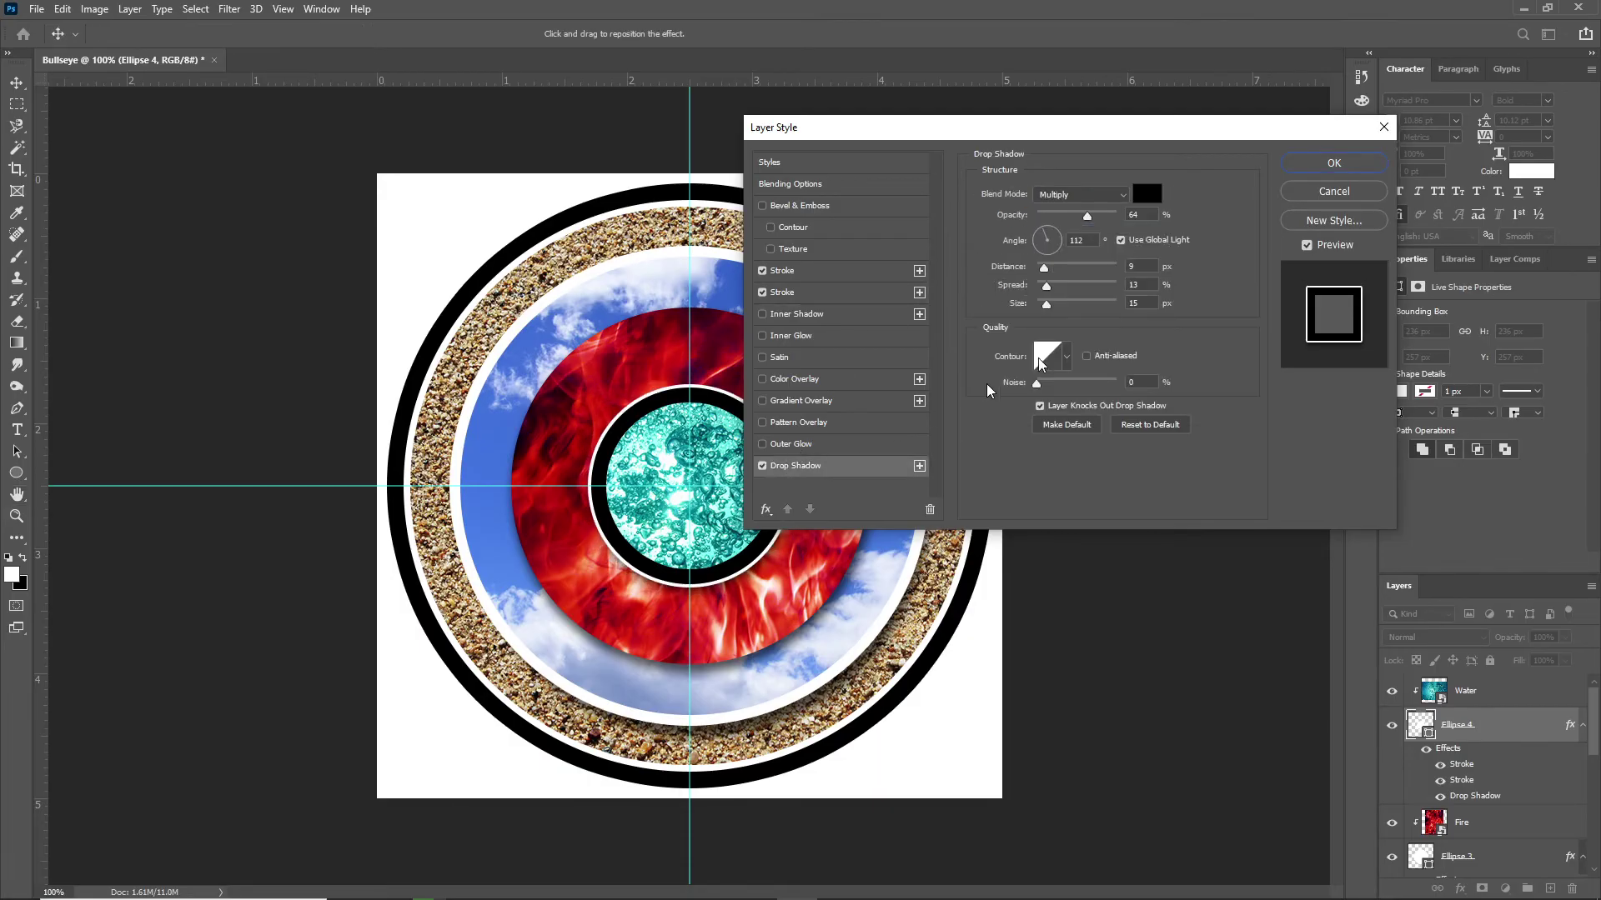
{"action": "left_click_drag", "start_coordinate": [1044, 269], "coordinate": [1054, 269]}
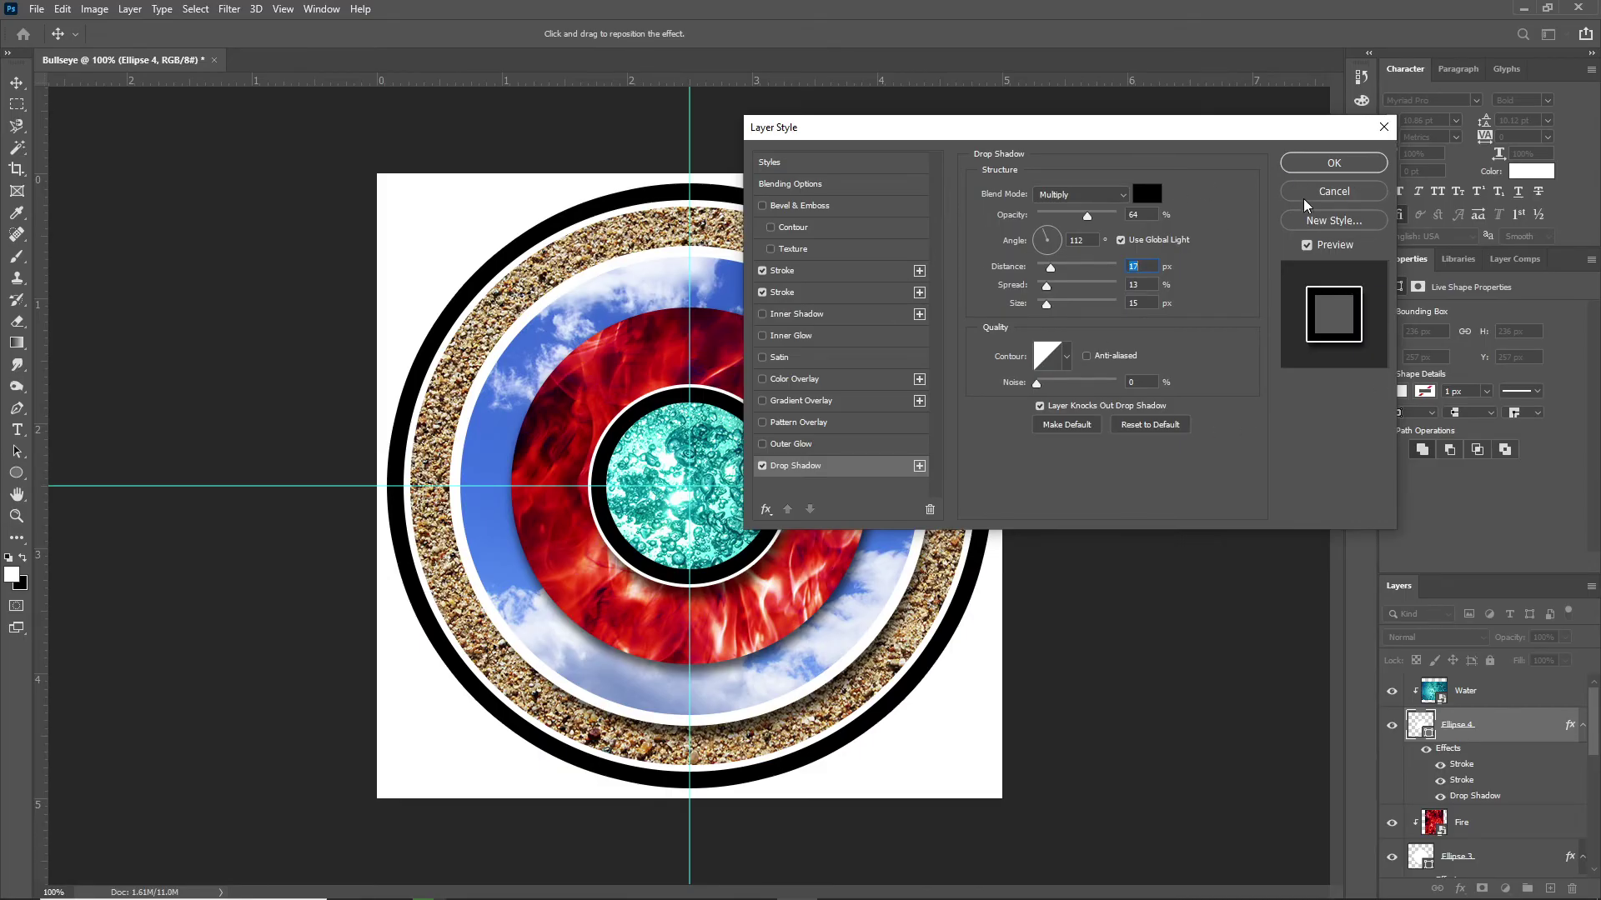
{"action": "left_click", "coordinate": [1332, 163]}
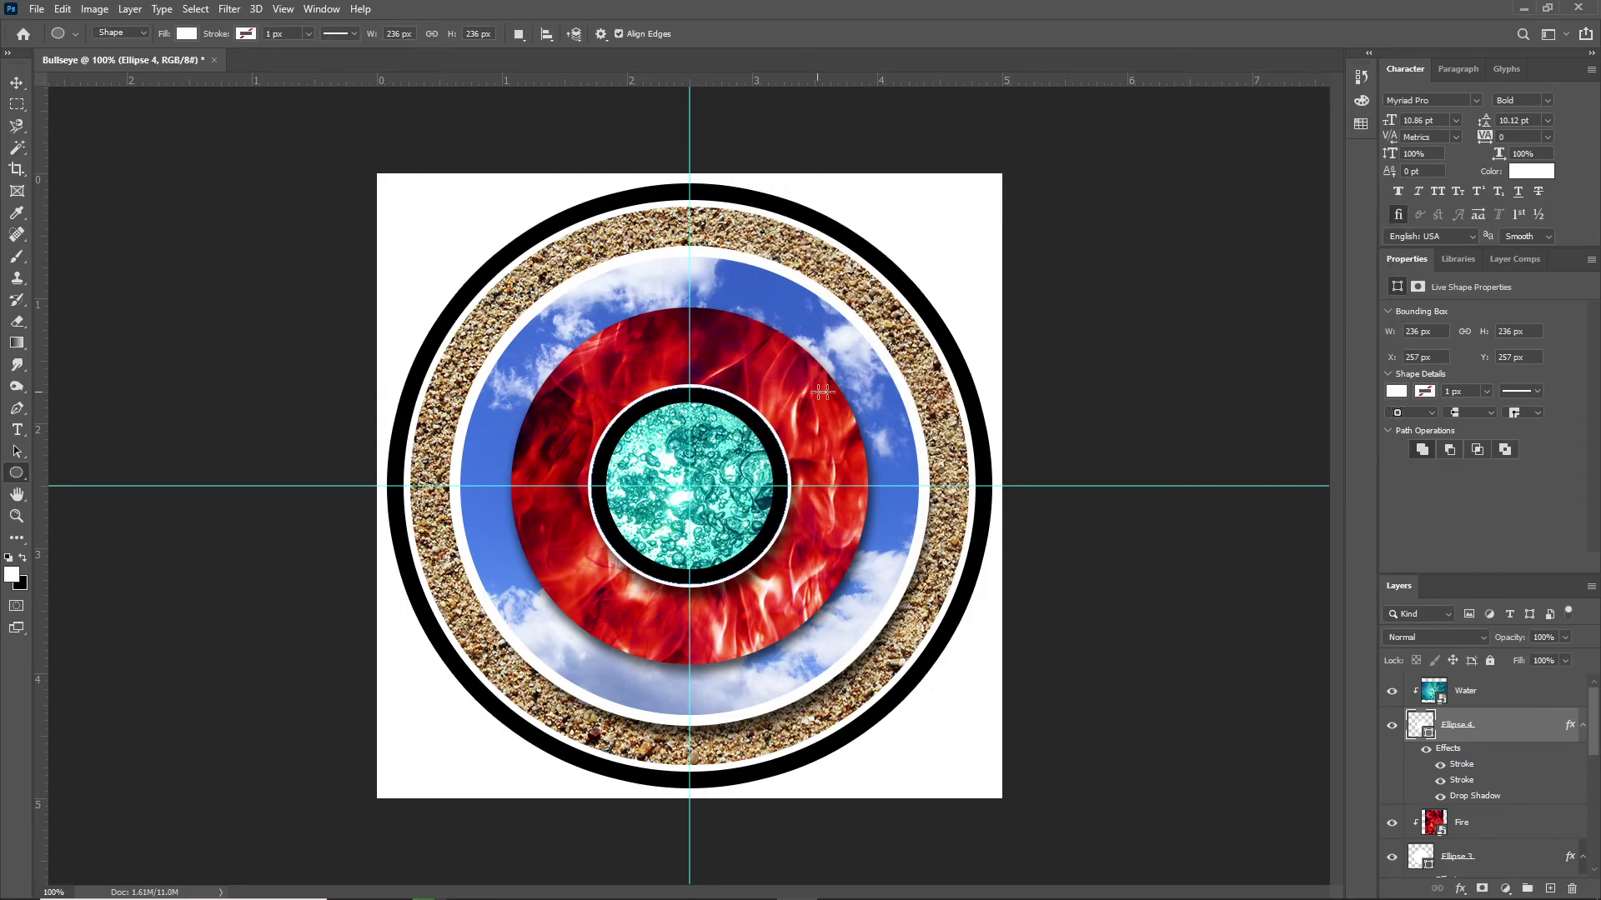
Save the document in Photoshop format as Bullseye Sample in the Bullseye Project folder, with layers kept.
{"action": "left_click", "coordinate": [36, 9]}
{"action": "left_click", "coordinate": [49, 210]}
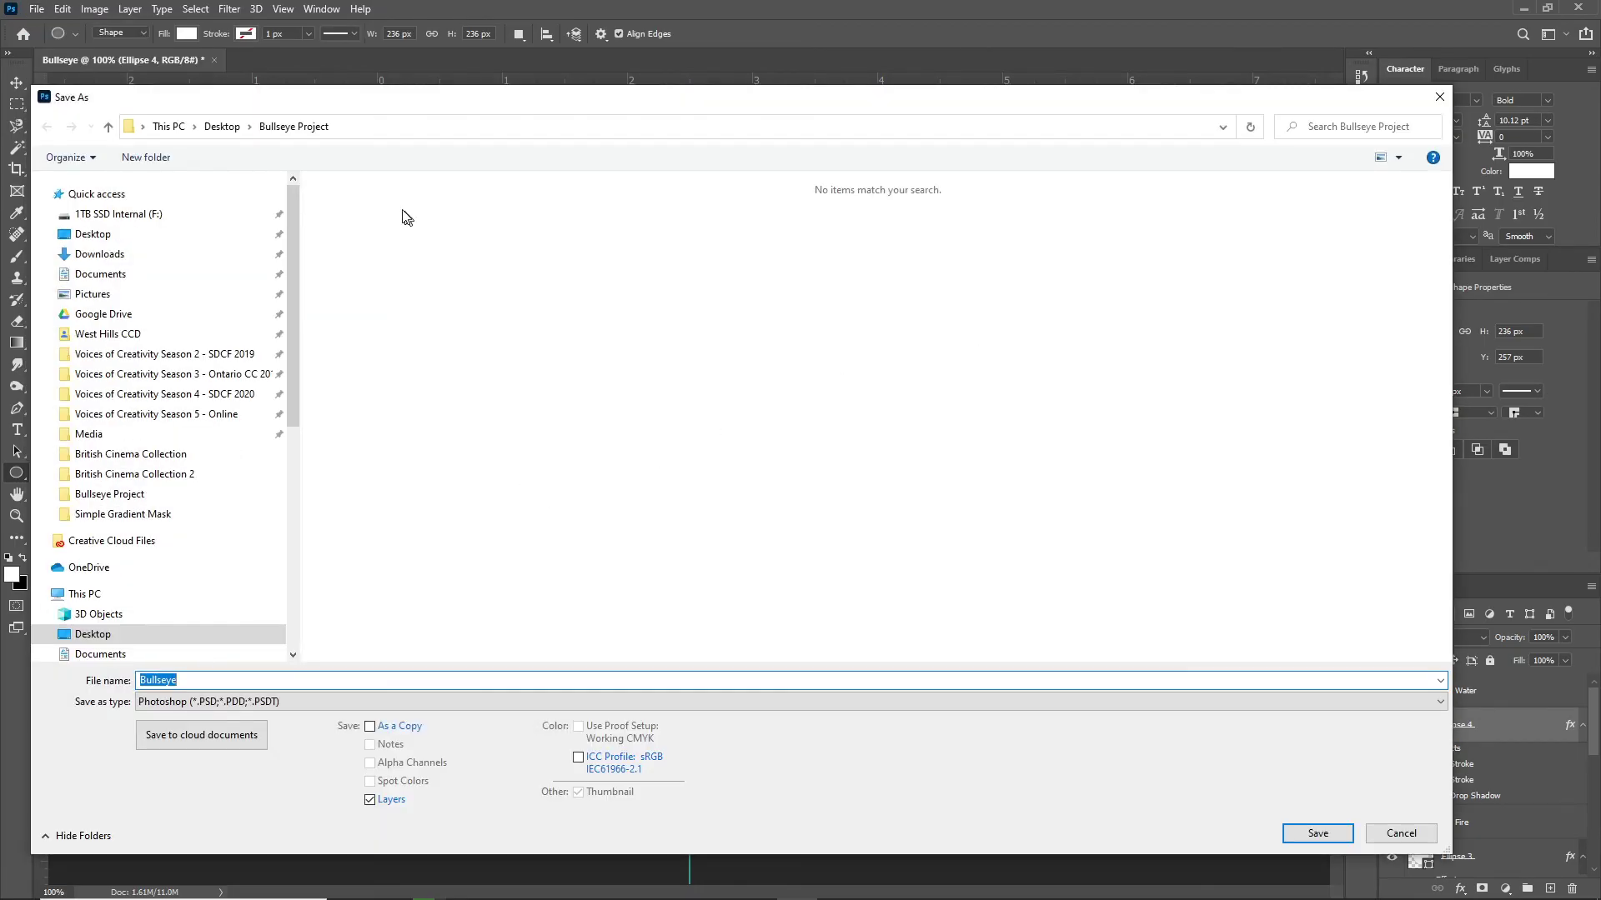
{"action": "left_click", "coordinate": [247, 680]}
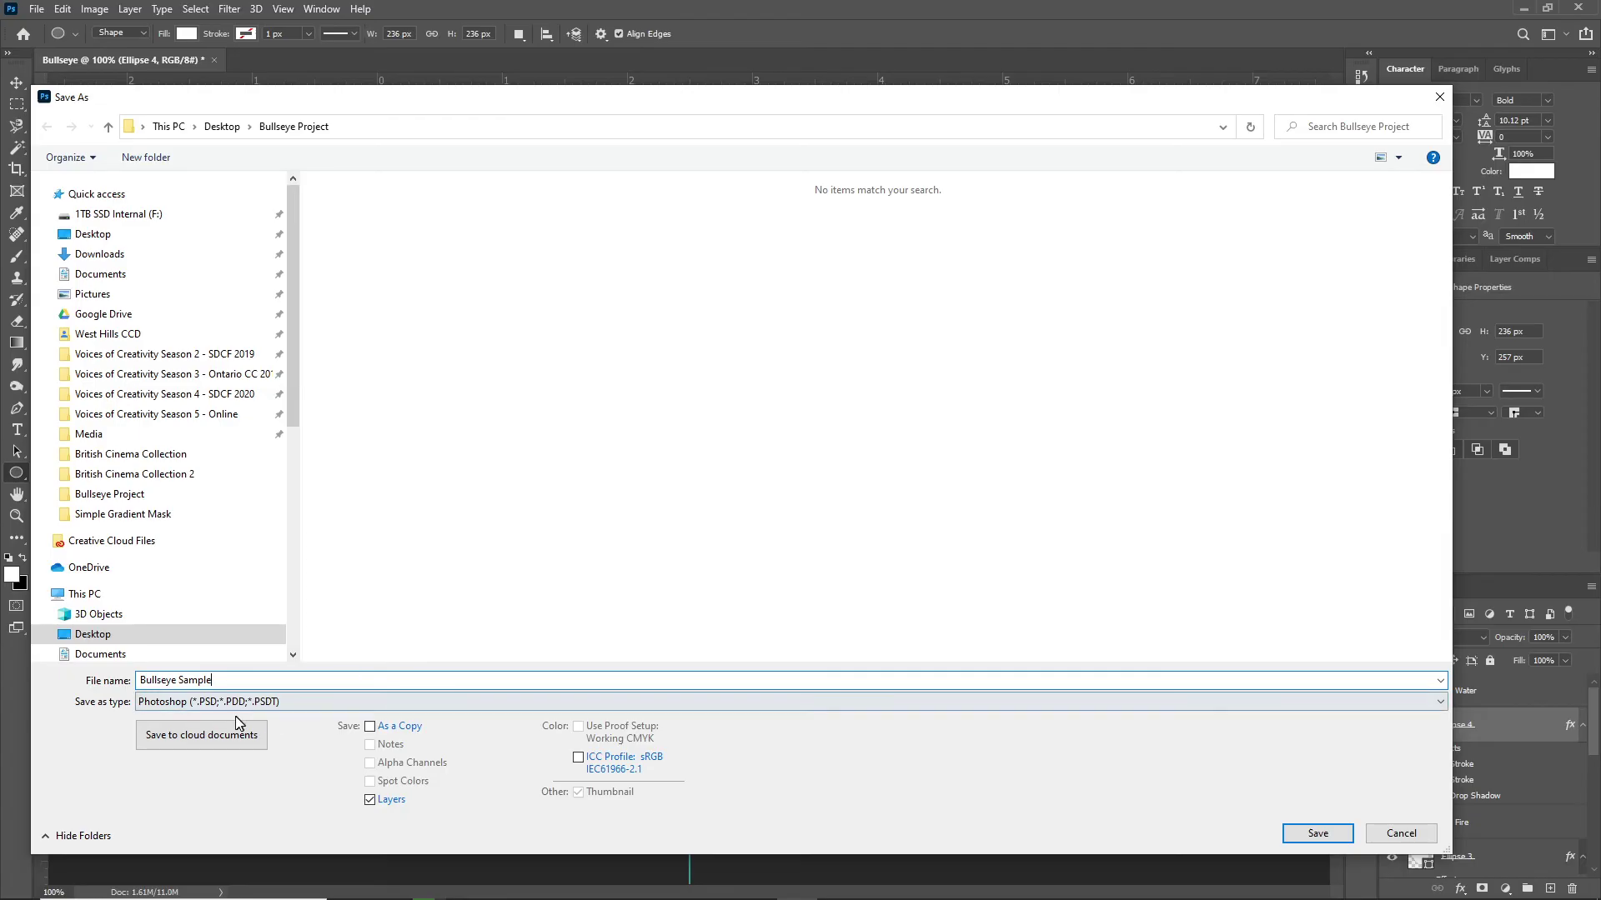
{"action": "left_click", "coordinate": [1304, 836]}
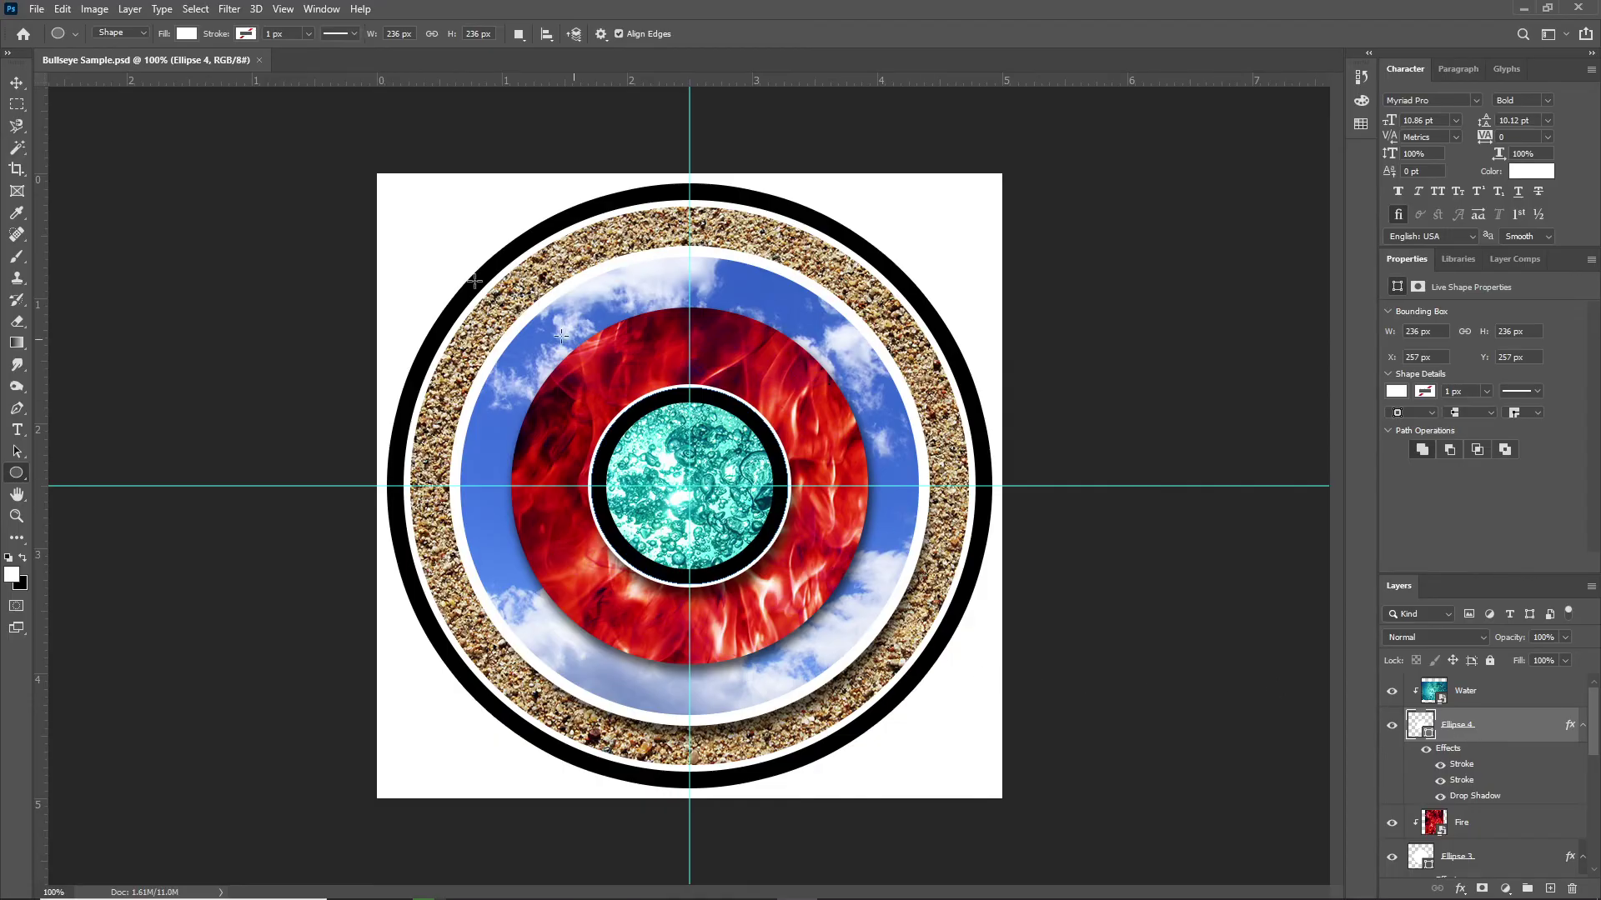
Collapse the effects lists of the Ellipse layers to shorten the layer stack.
{"action": "left_click", "coordinate": [17, 82]}
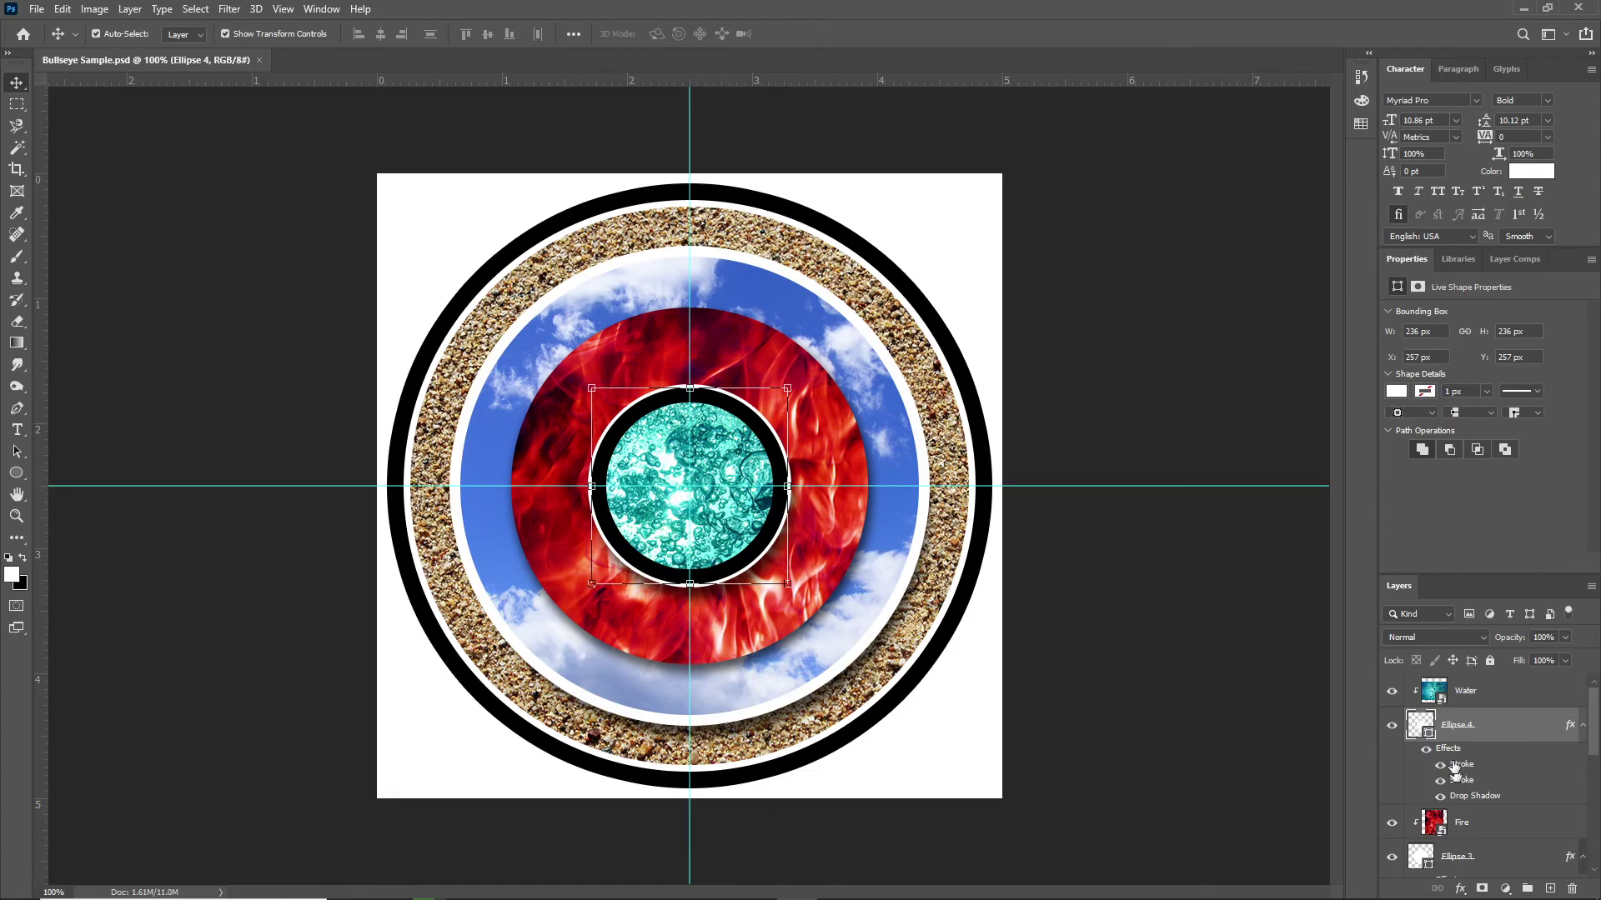
{"action": "left_click", "coordinate": [1584, 728]}
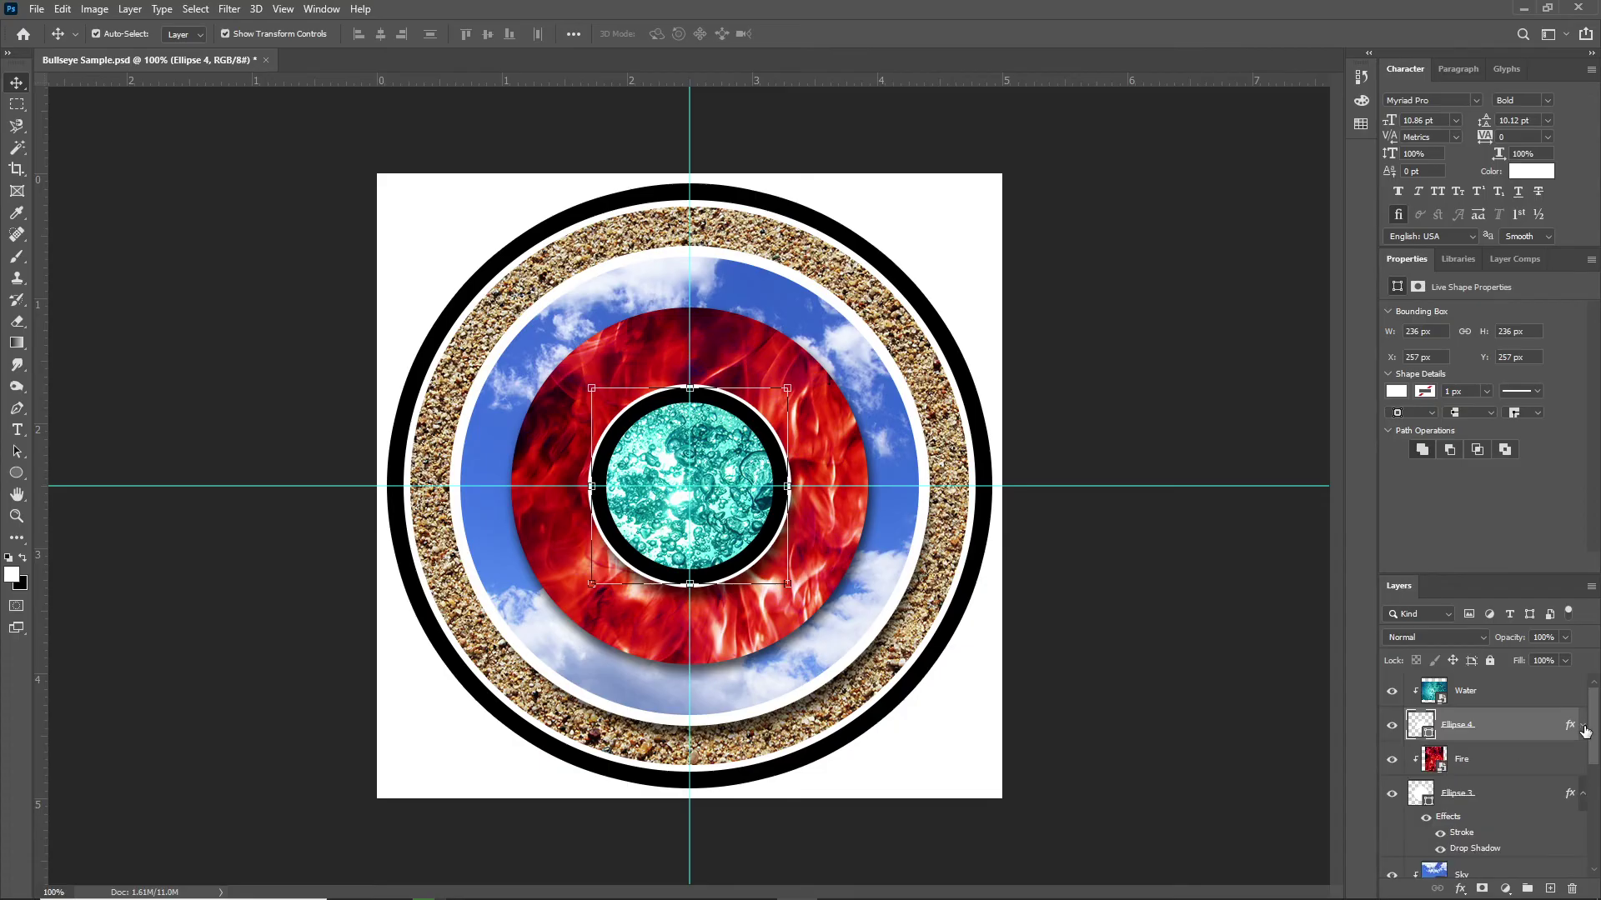
{"action": "left_click", "coordinate": [1585, 795]}
{"action": "left_click", "coordinate": [1585, 867]}
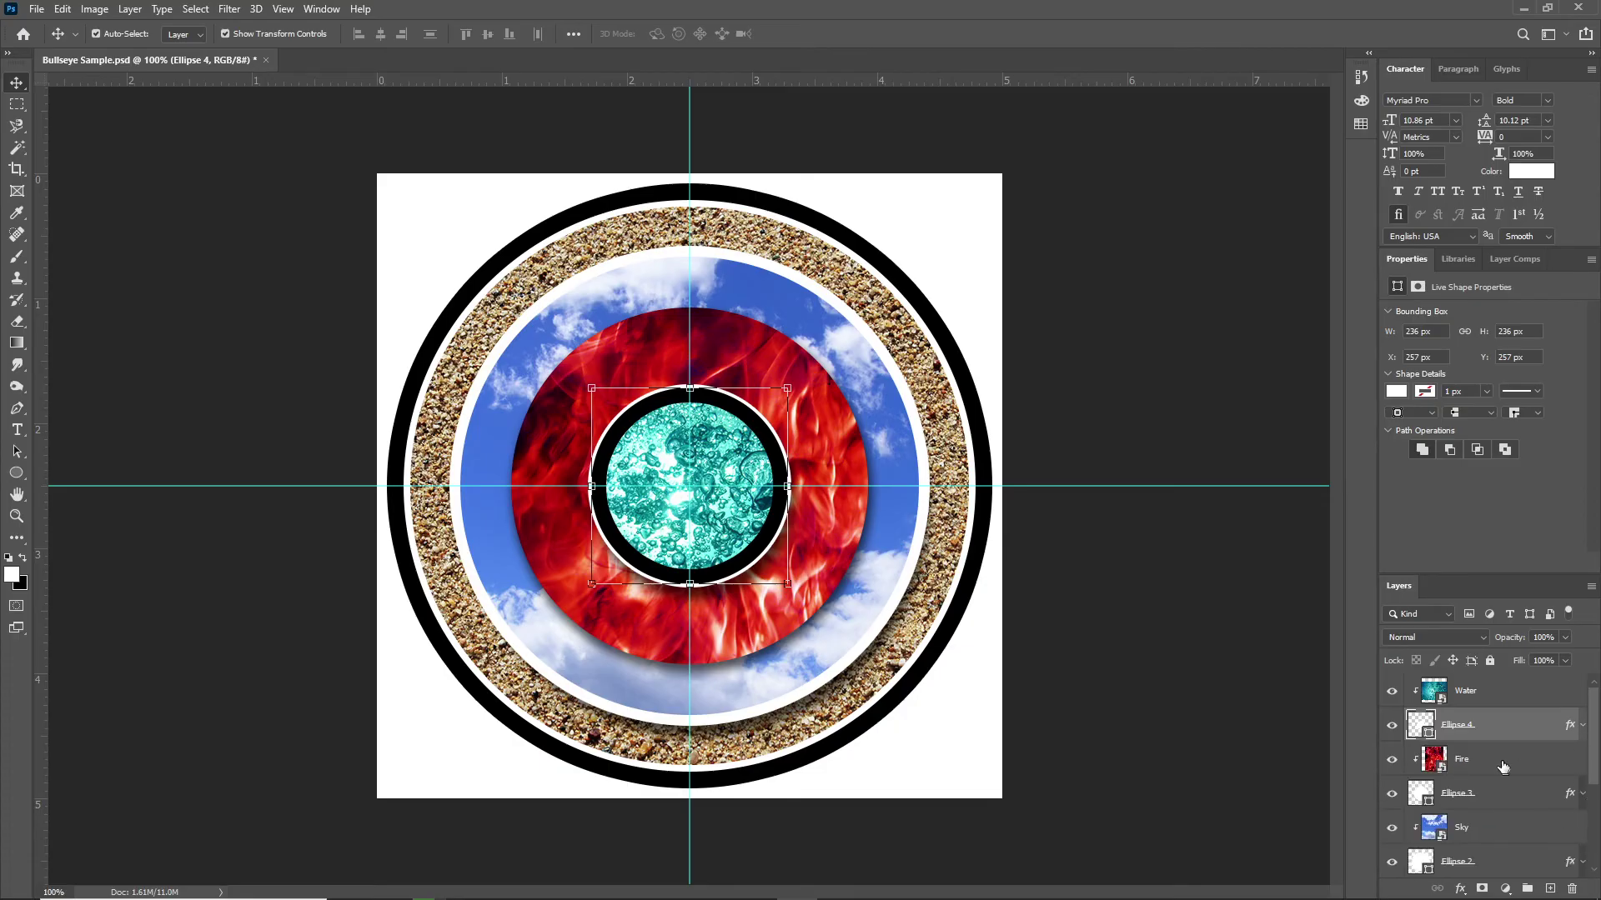
{"action": "scroll", "coordinate": [1584, 854], "scroll_direction": "down", "scroll_amount": 4}
{"action": "left_click", "coordinate": [1584, 803]}
{"action": "scroll", "coordinate": [1478, 825], "scroll_direction": "up", "scroll_amount": 3}
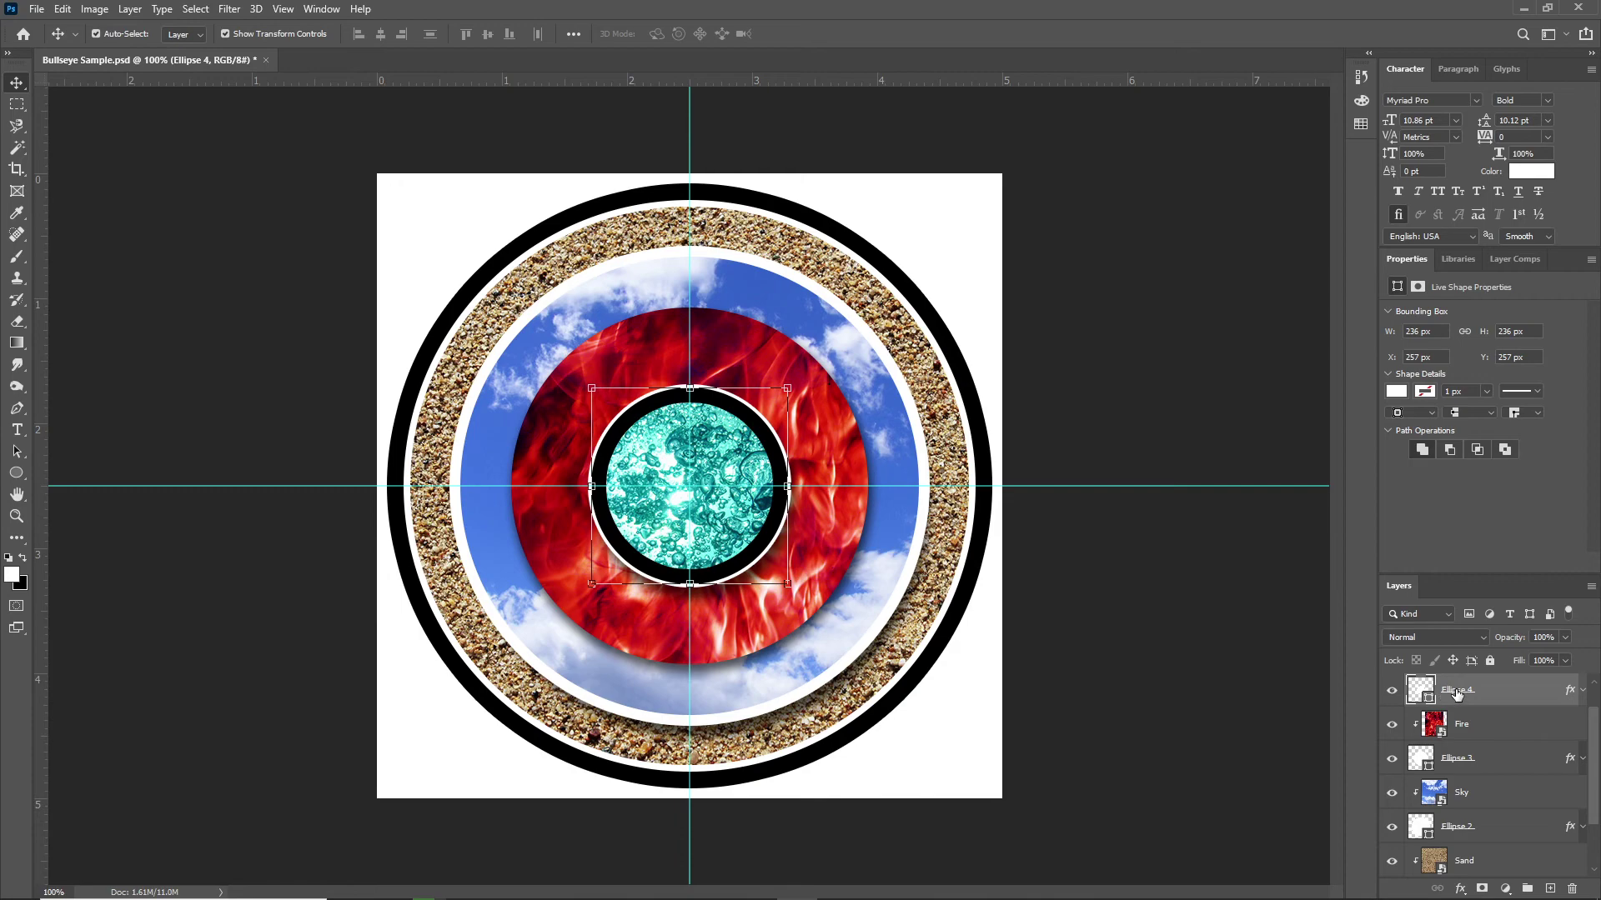
Select the Water layer and reposition its clipped image inside the center circle.
{"action": "scroll", "coordinate": [1461, 725], "scroll_direction": "up", "scroll_amount": 1}
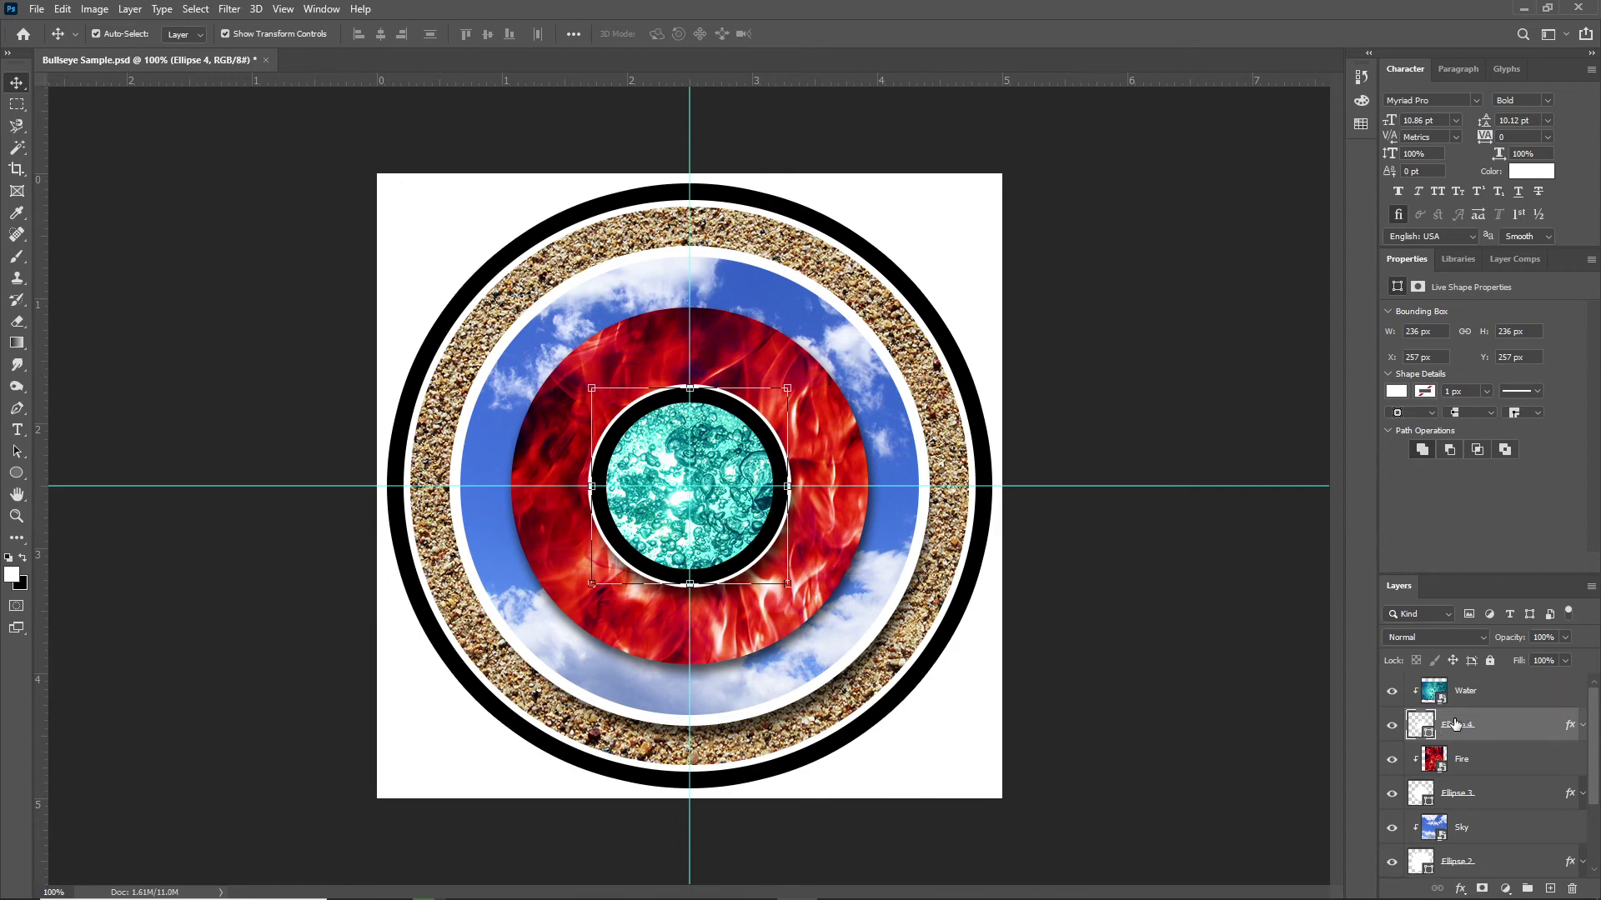
{"action": "scroll", "coordinate": [1464, 833], "scroll_direction": "down", "scroll_amount": 2}
{"action": "scroll", "coordinate": [1462, 832], "scroll_direction": "up", "scroll_amount": 2}
{"action": "left_click", "coordinate": [1433, 689]}
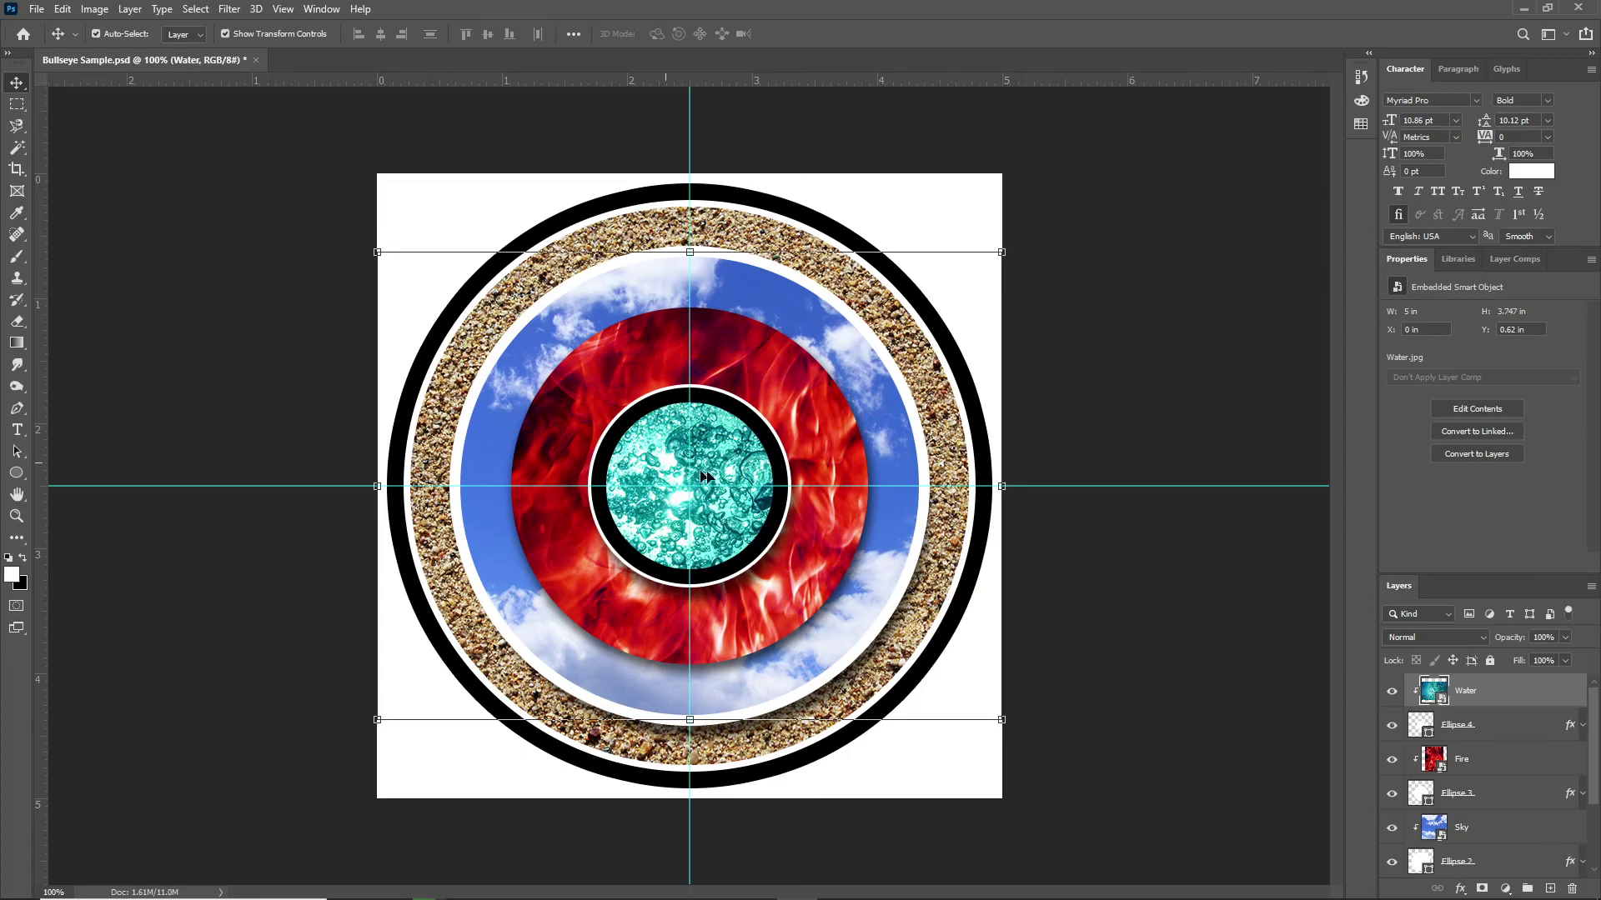
{"action": "left_click_drag", "start_coordinate": [717, 486], "coordinate": [657, 490]}
Reposition the clipped Fire, Sky and Sand images within their rings to show different parts of each picture.
{"action": "left_click", "coordinate": [765, 369]}
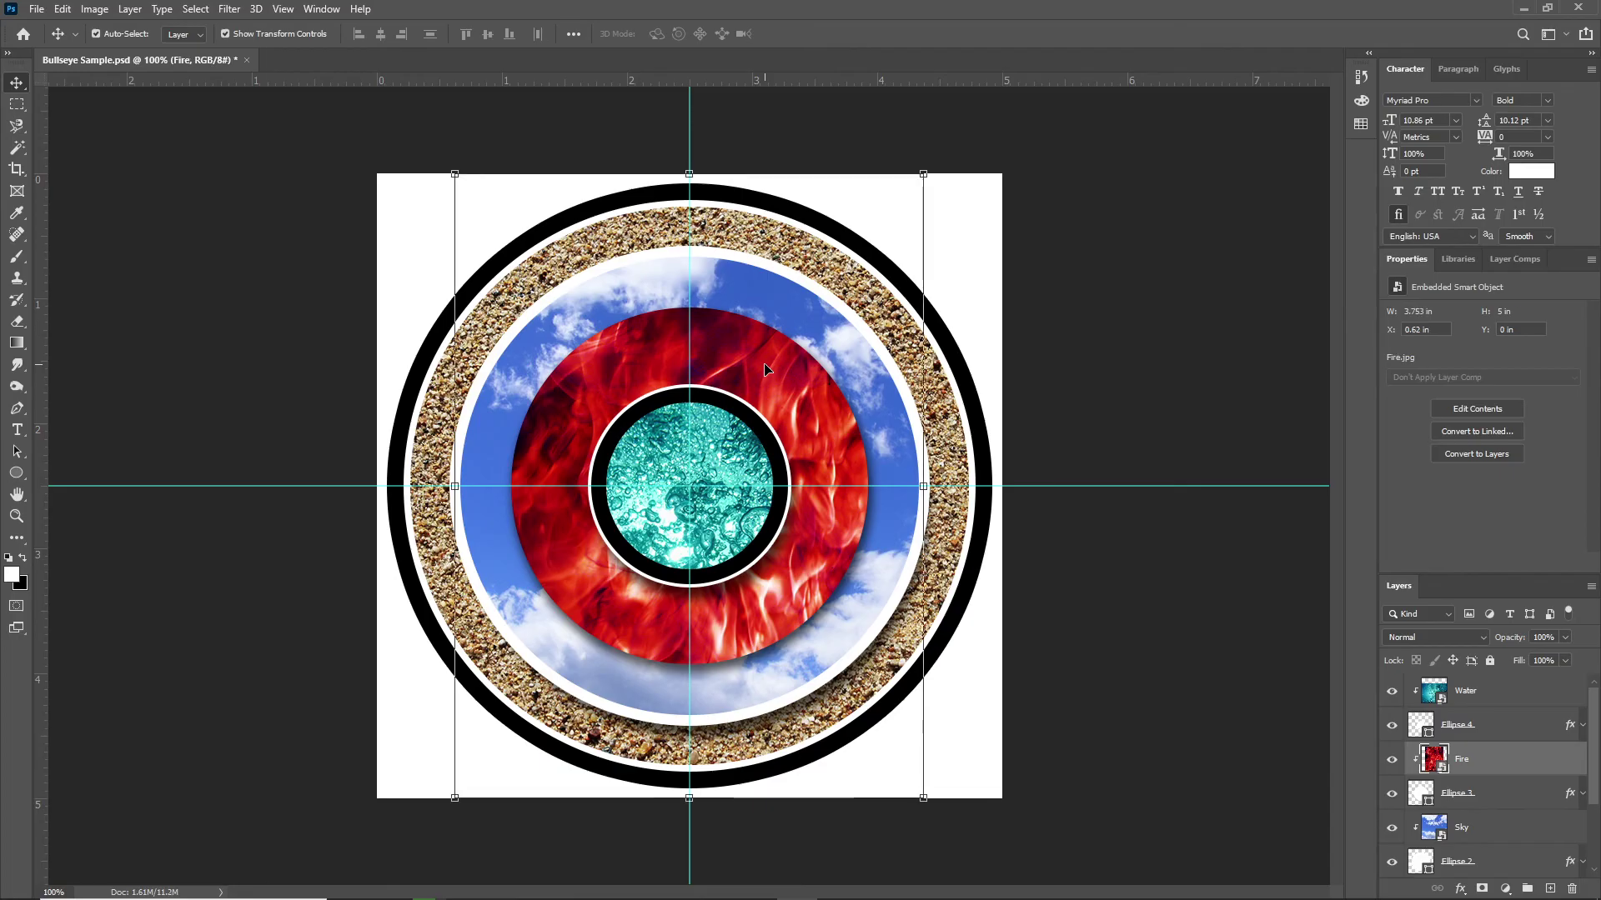
{"action": "left_click_drag", "start_coordinate": [765, 382], "coordinate": [817, 264]}
{"action": "left_click", "coordinate": [744, 295]}
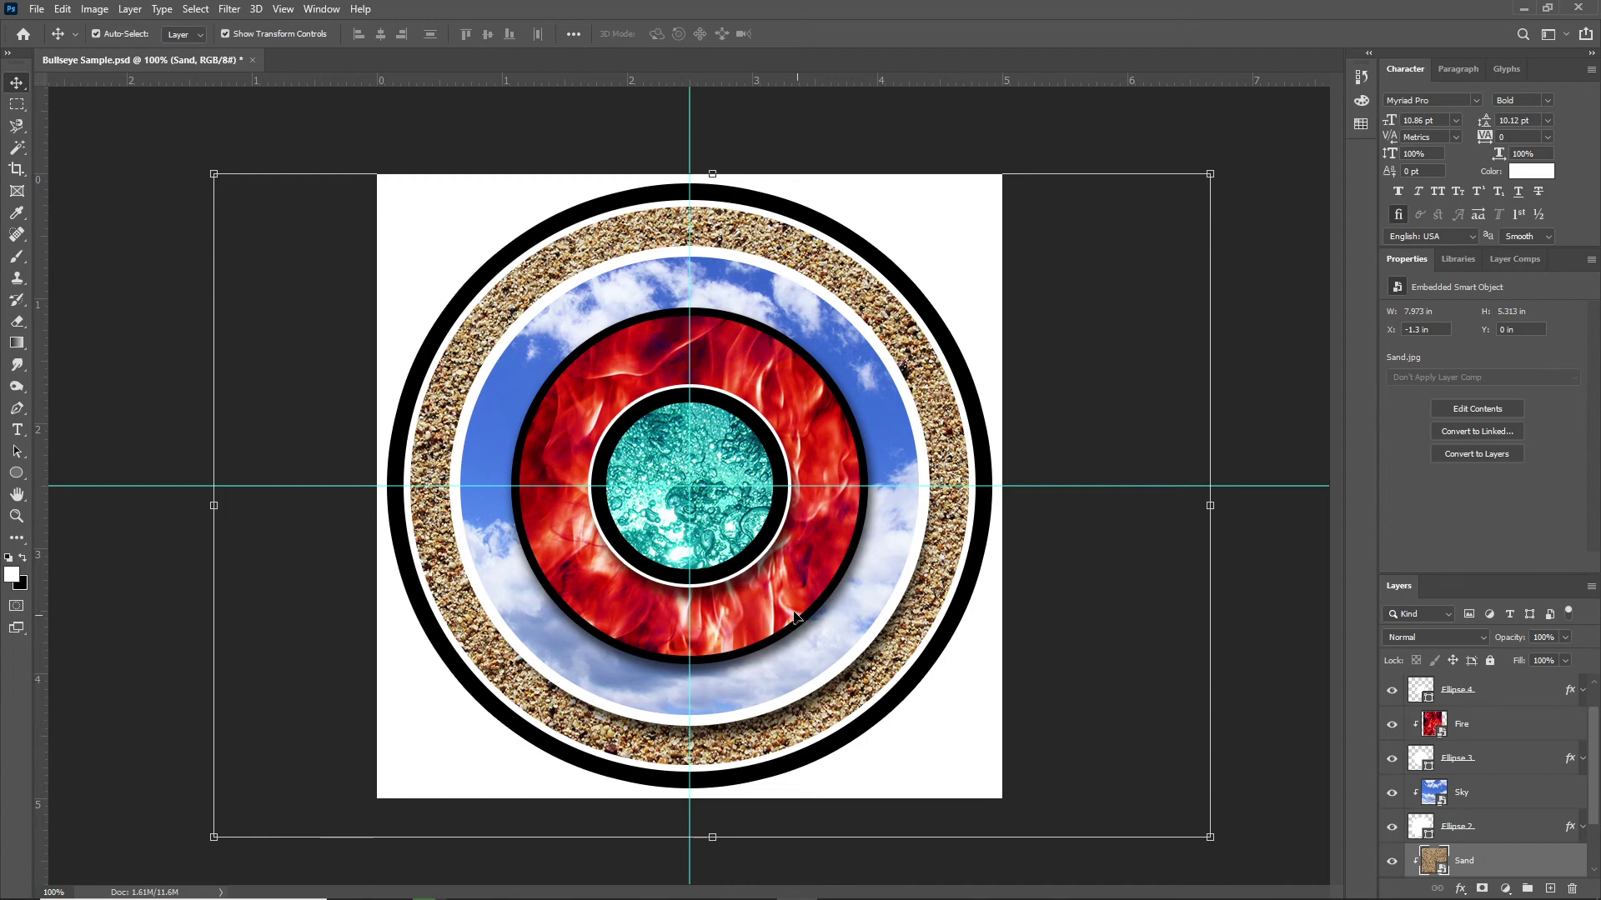
Toggle the visibility of Ellipse 3 and its clipped Fire image off and on to examine how the clipping depends on the shape.
{"action": "left_click_drag", "start_coordinate": [1392, 724], "coordinate": [1393, 765]}
{"action": "left_click", "coordinate": [1392, 761]}
{"action": "left_click", "coordinate": [1391, 759]}
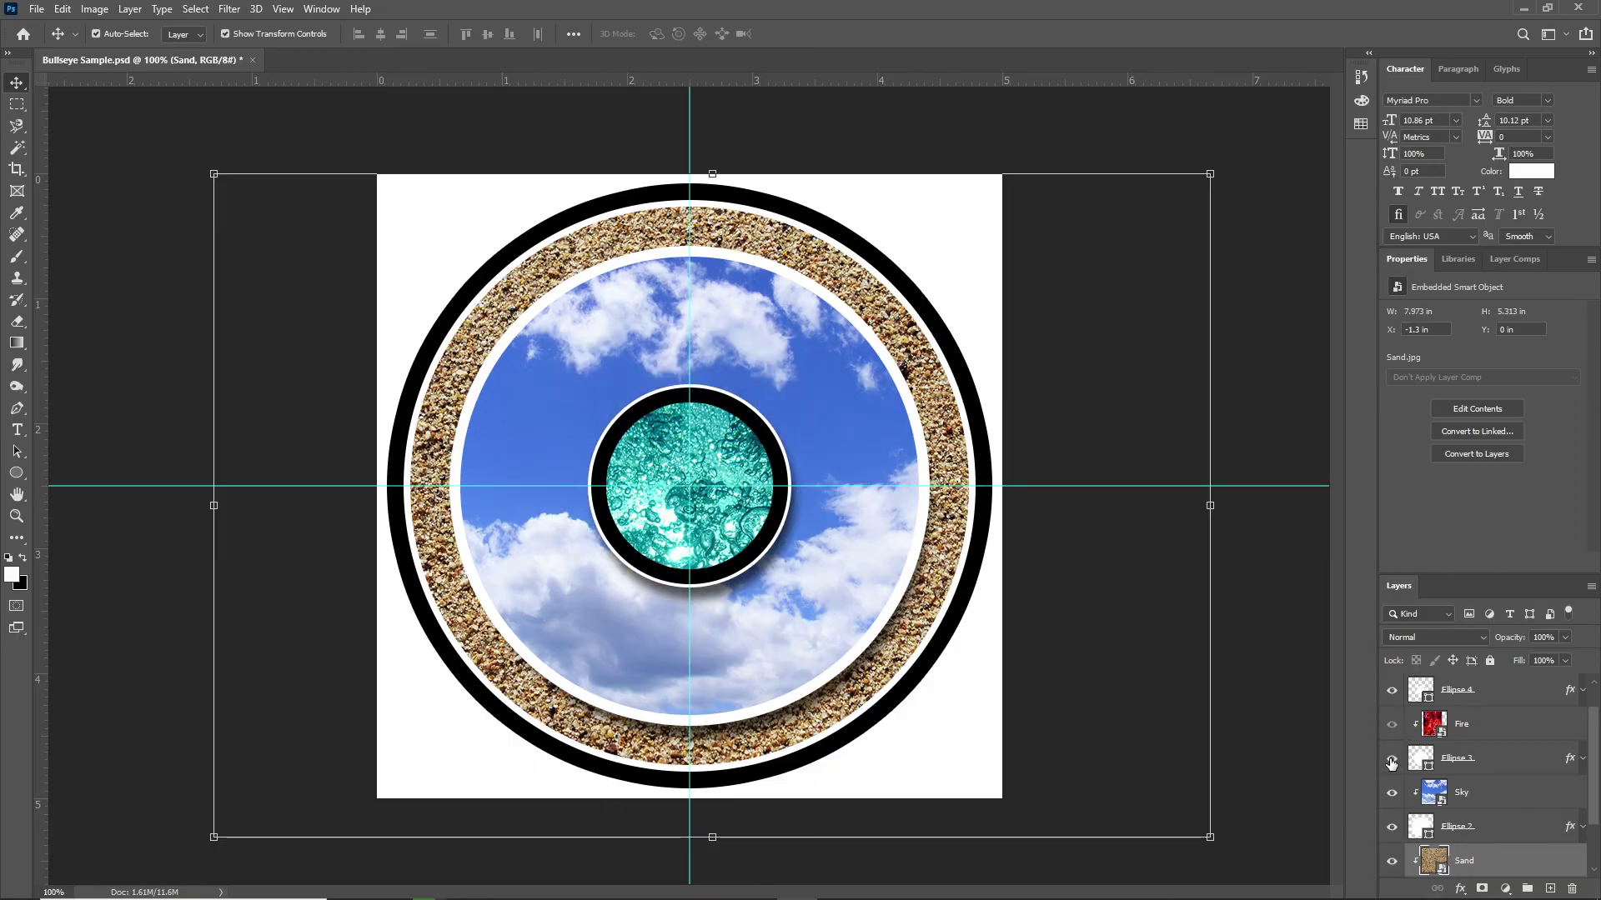
{"action": "left_click", "coordinate": [1391, 761]}
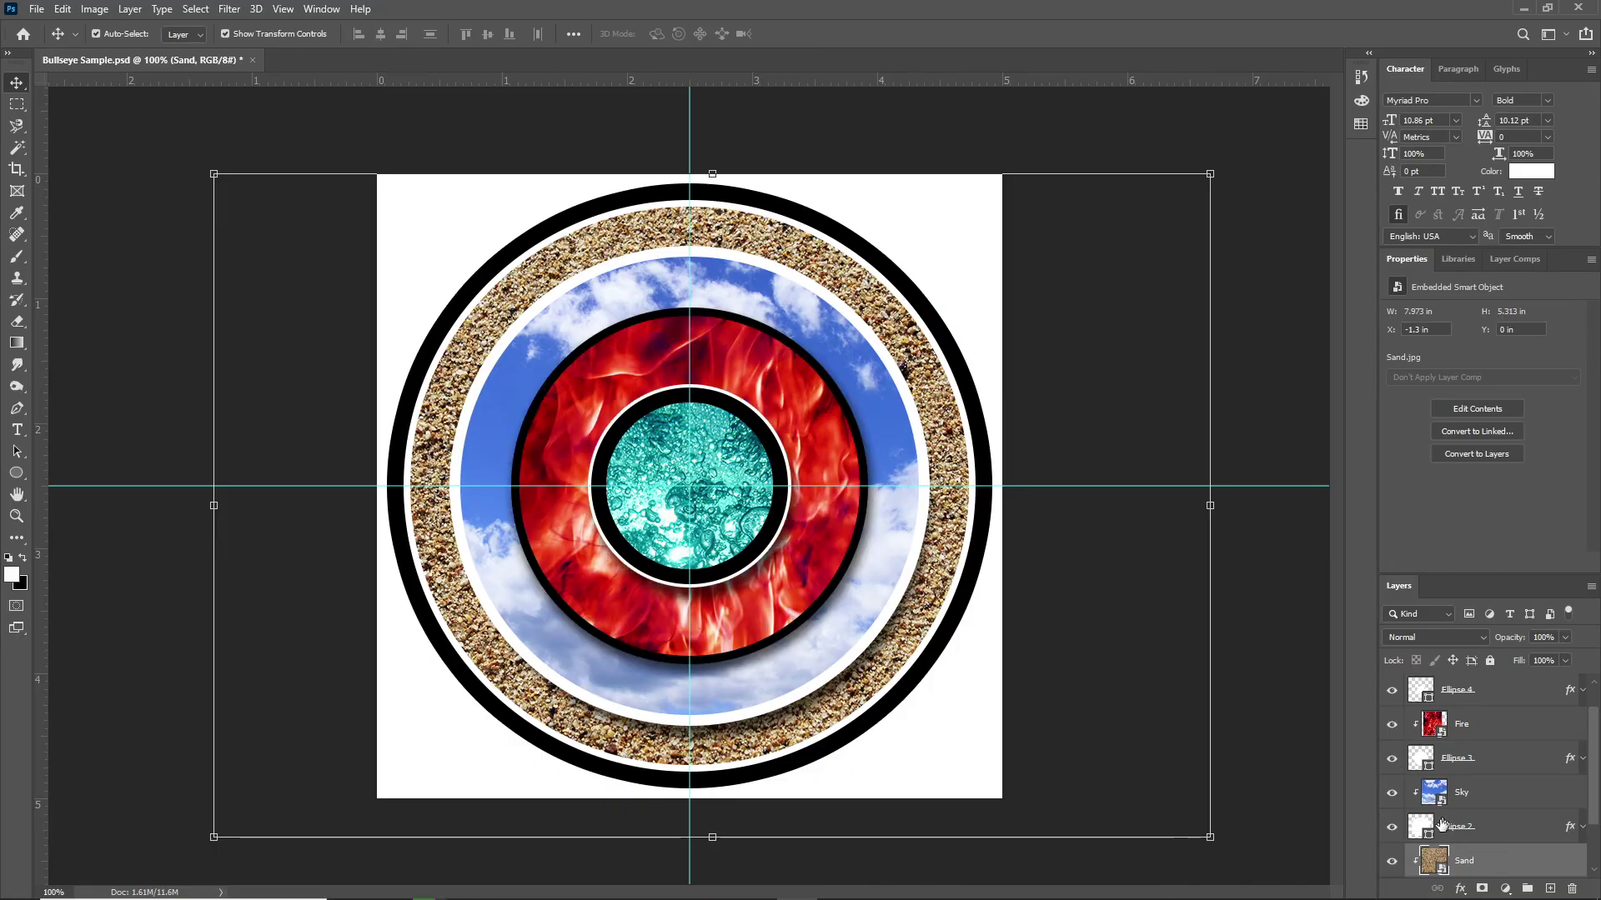
{"action": "left_click", "coordinate": [1391, 759]}
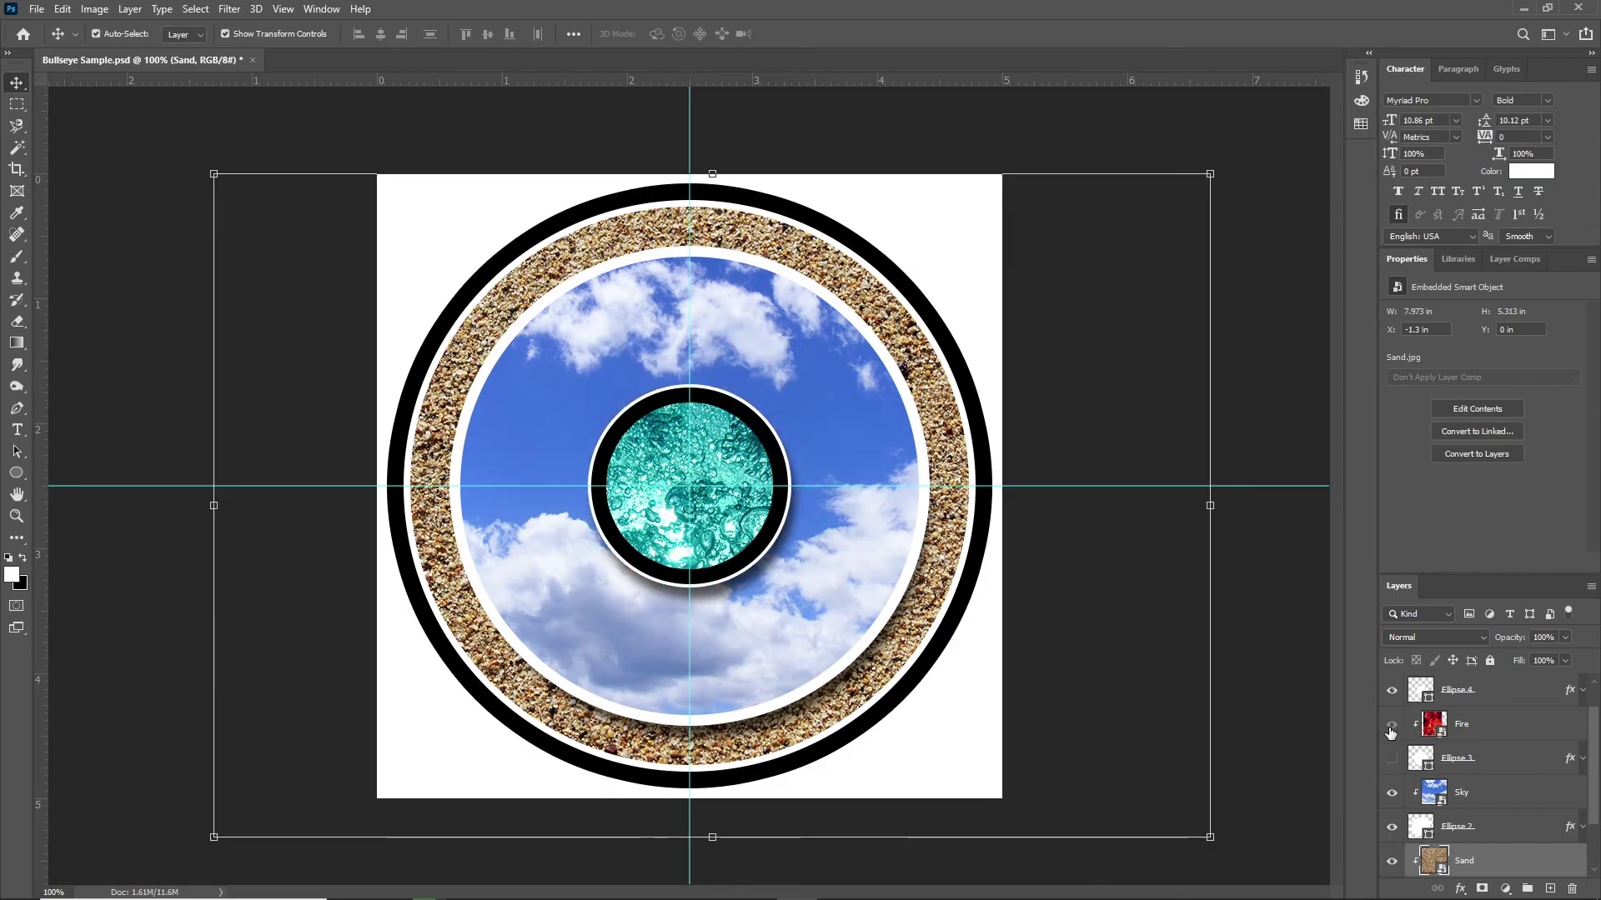
{"action": "left_click", "coordinate": [1392, 758]}
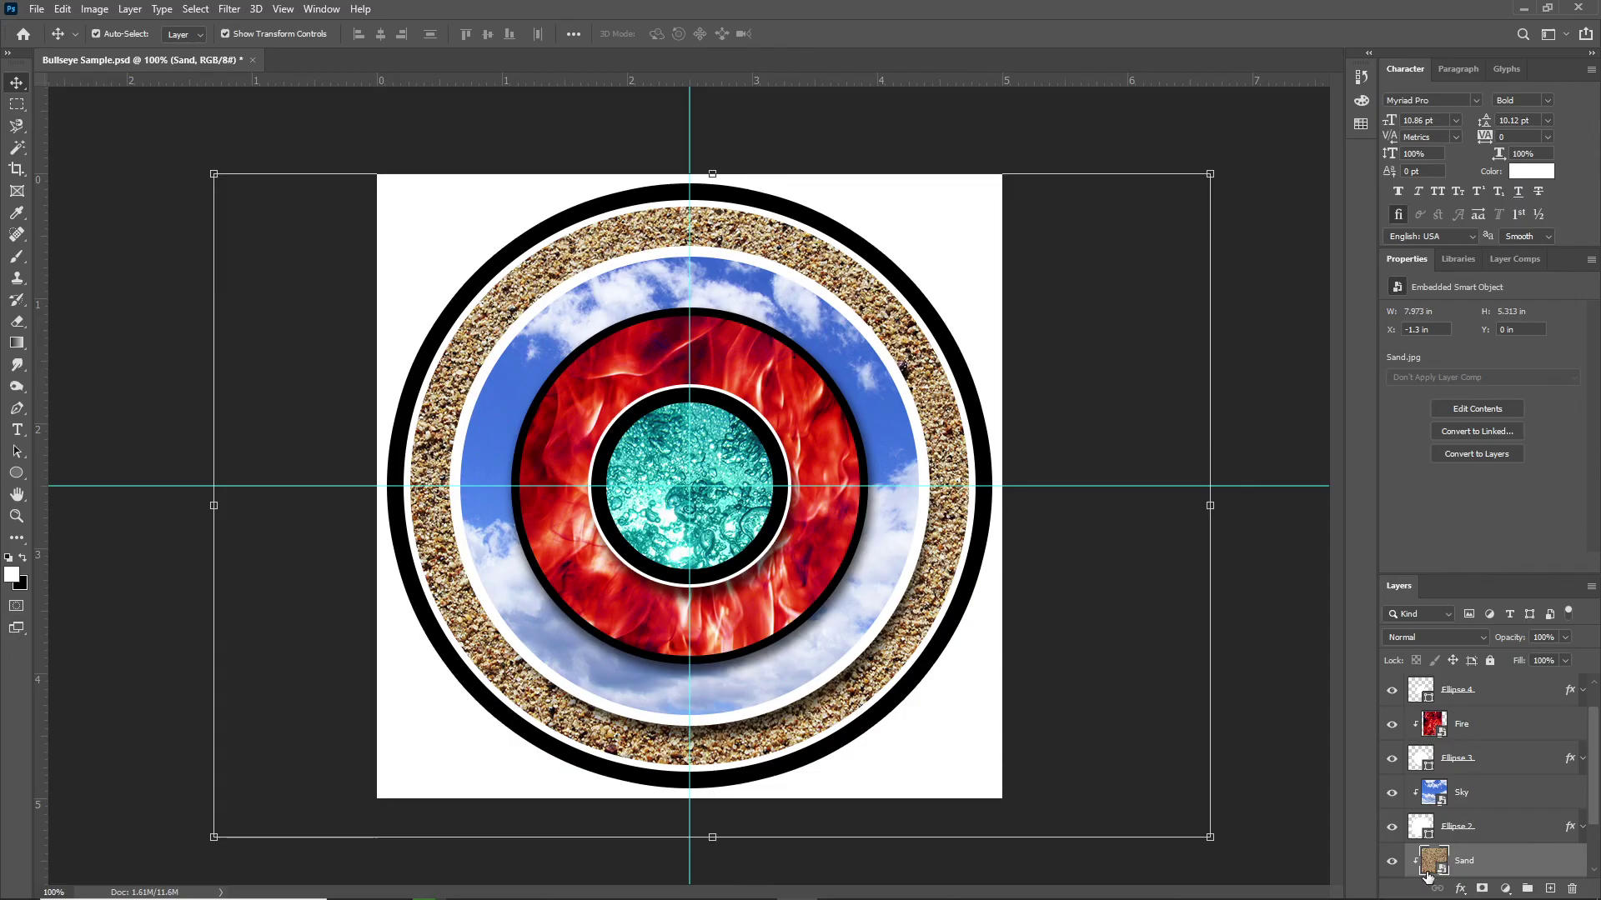
{"action": "left_click", "coordinate": [1468, 889]}
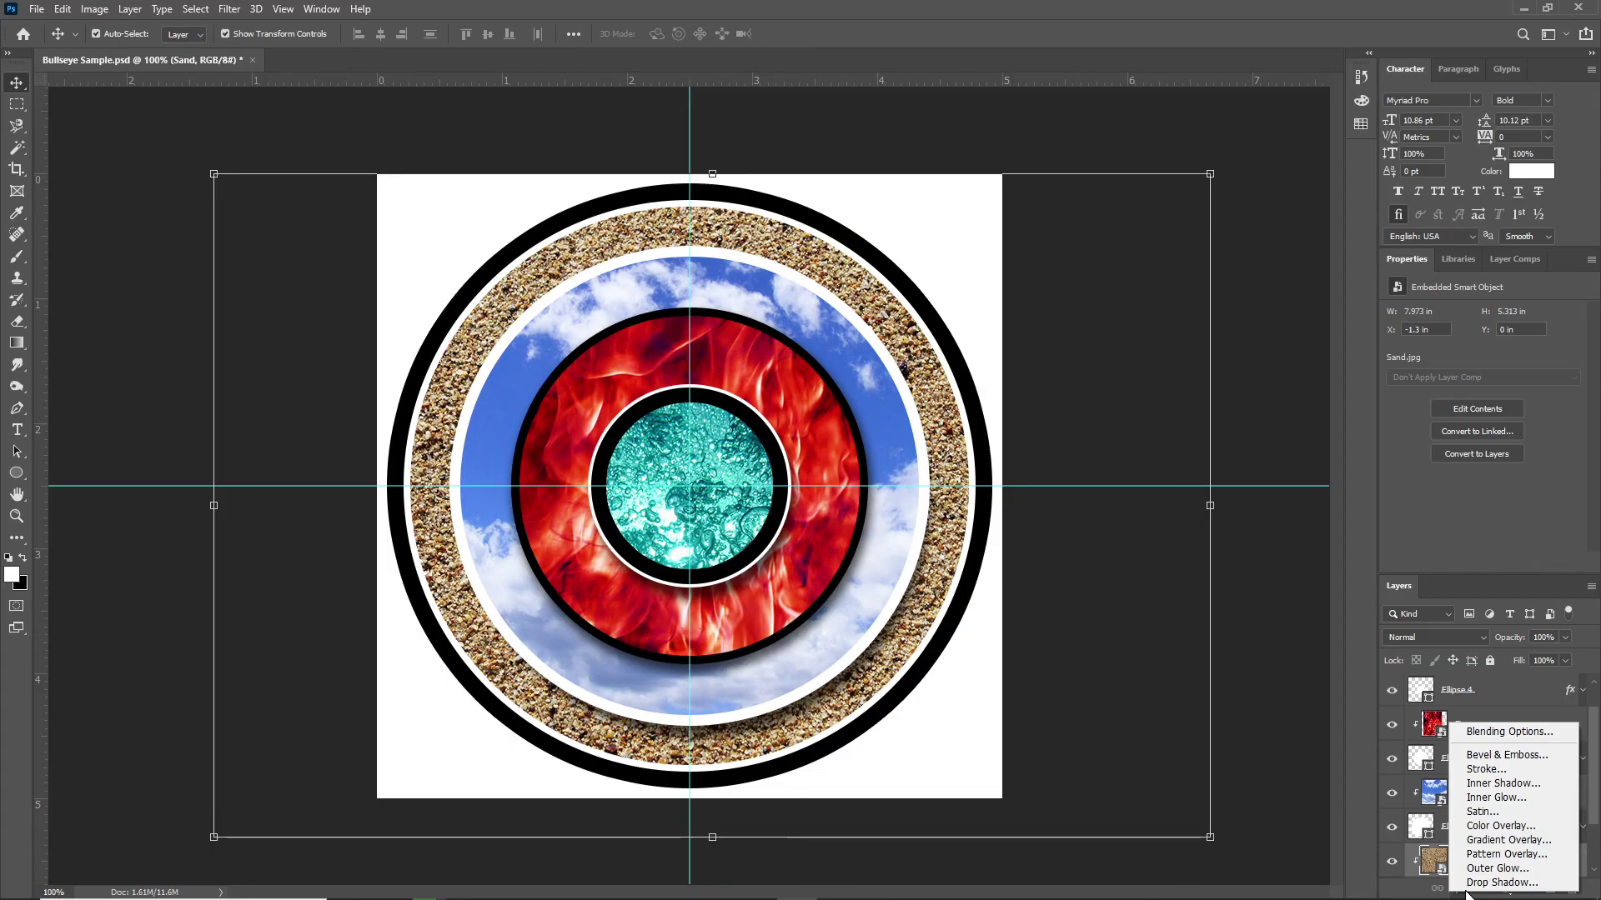
{"action": "left_click", "coordinate": [1526, 695]}
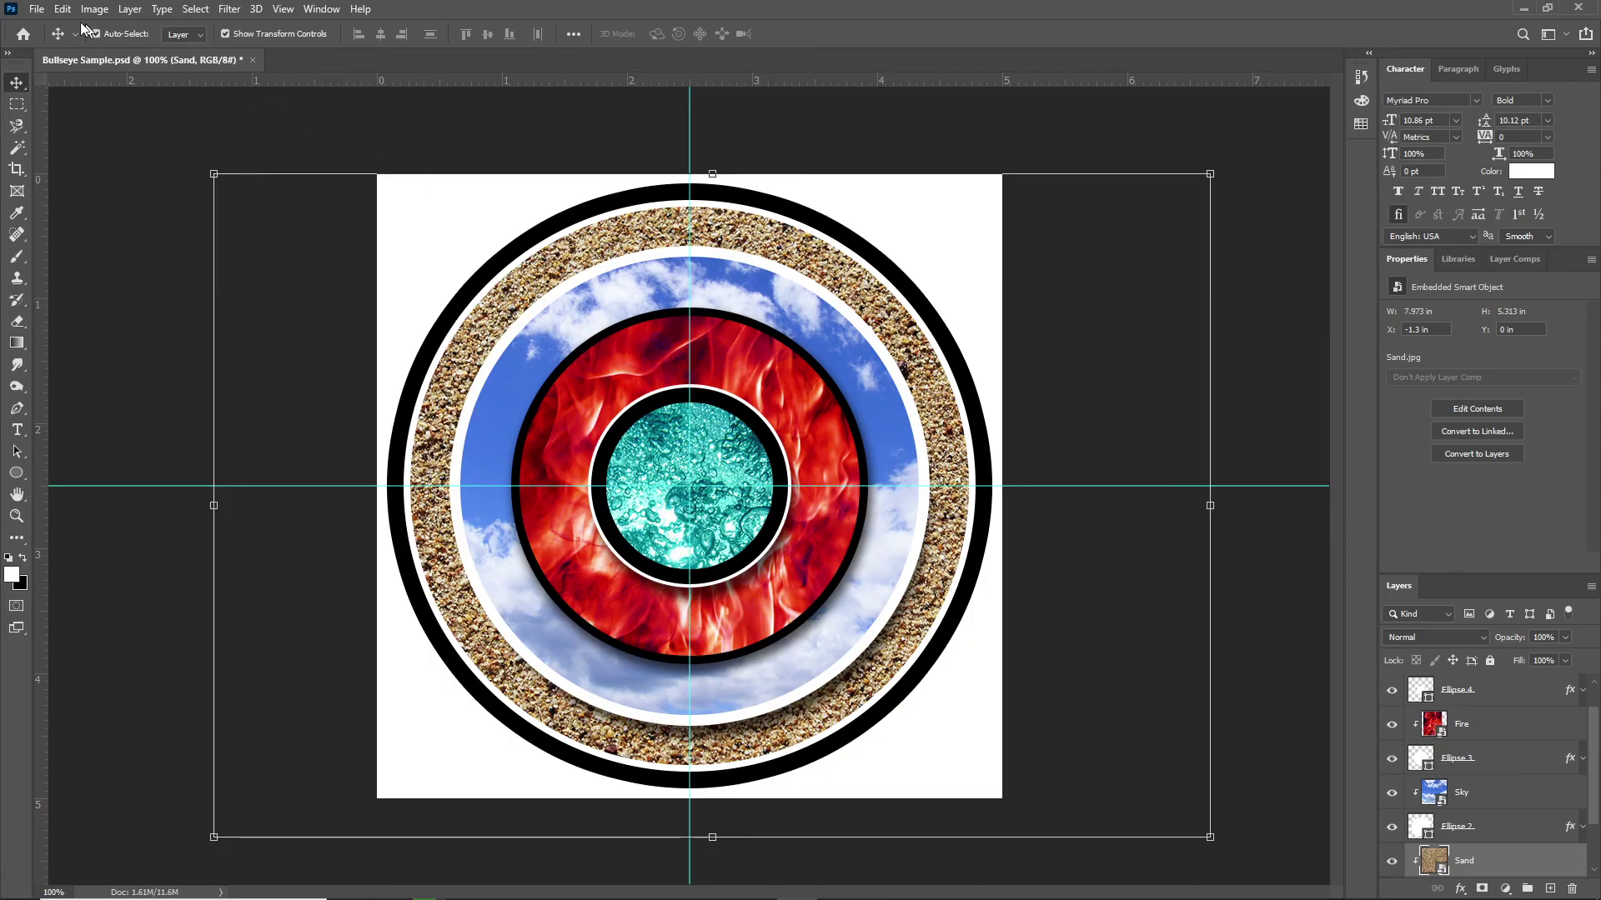
Save the repositioned images in the existing Bullseye Sample Photoshop document.
{"action": "left_click", "coordinate": [38, 10]}
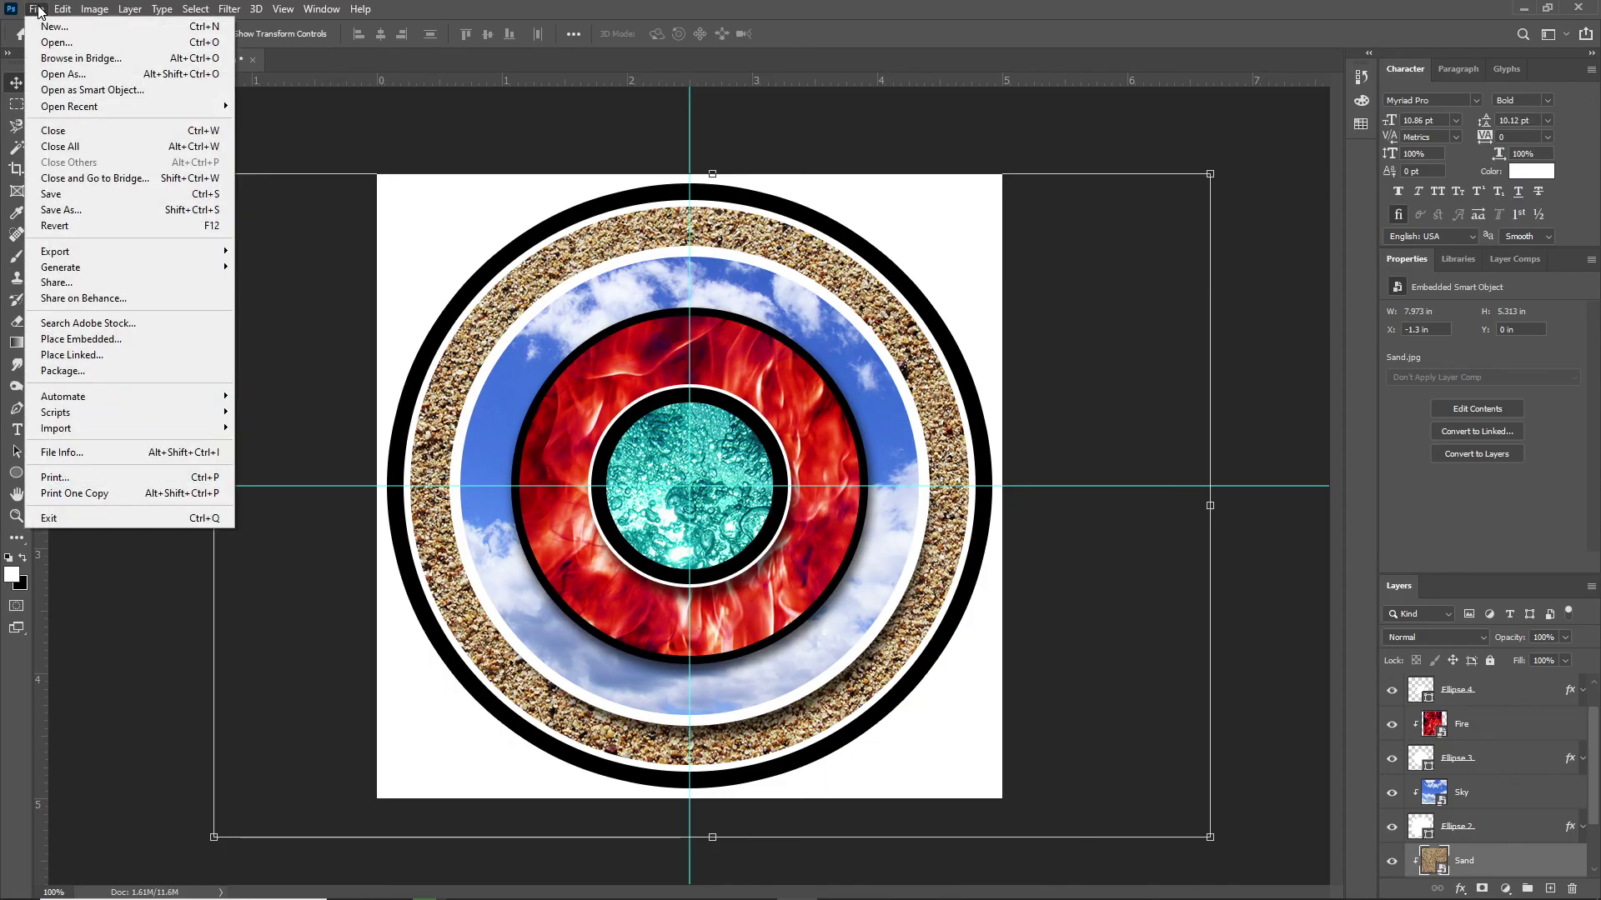
{"action": "left_click", "coordinate": [80, 197]}
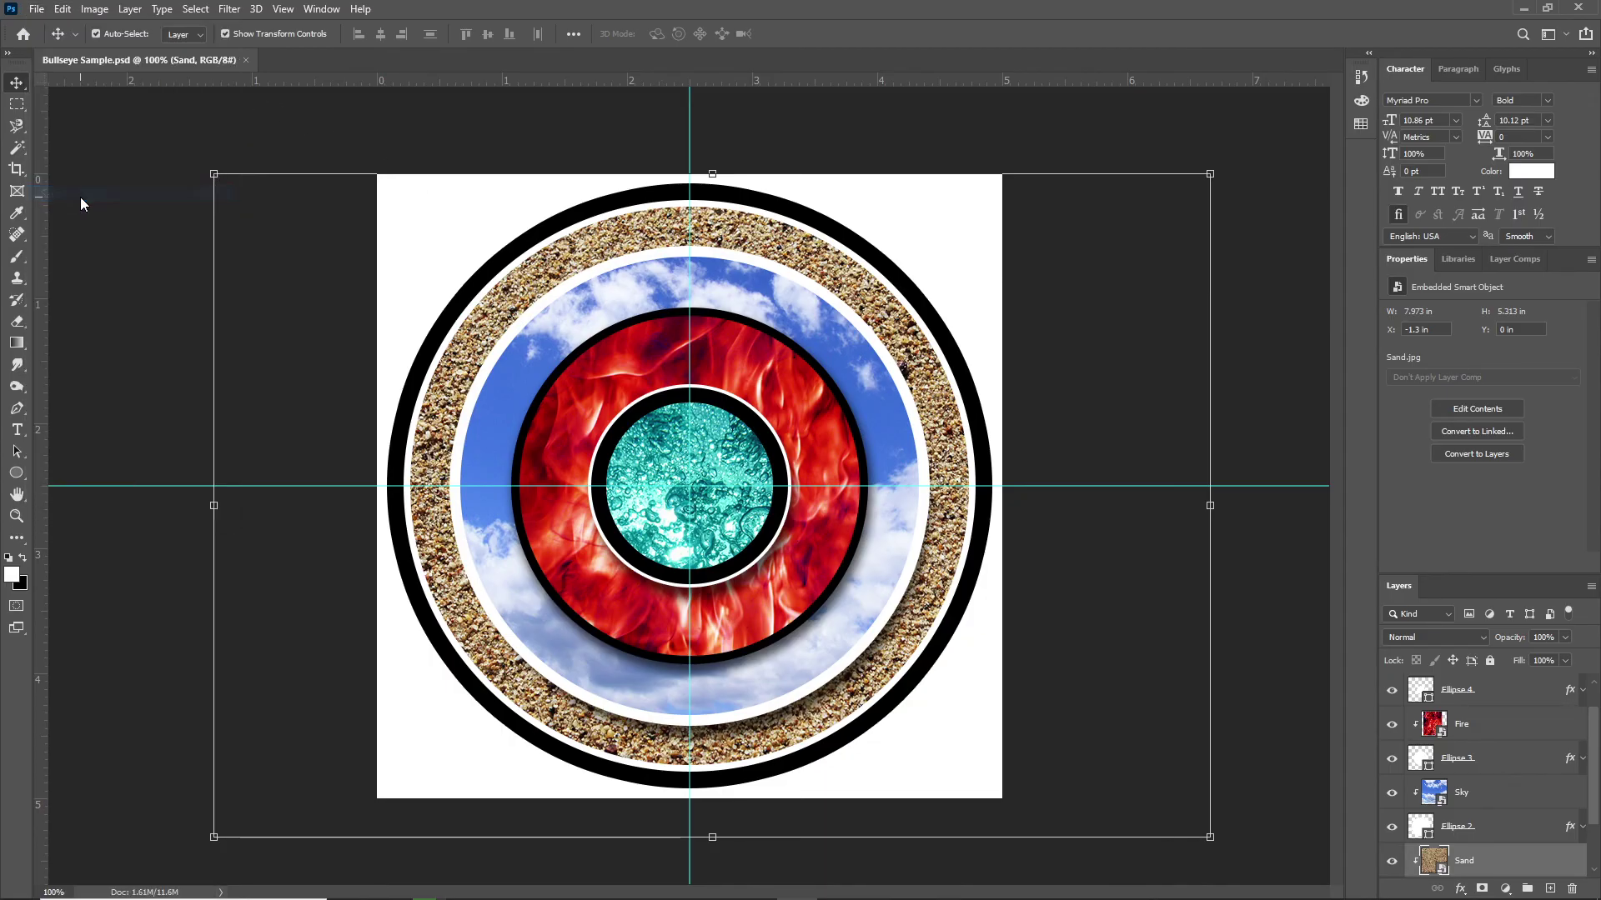
Open the Export As settings for the document and set the JPG quality to 80%.
{"action": "left_click", "coordinate": [33, 8]}
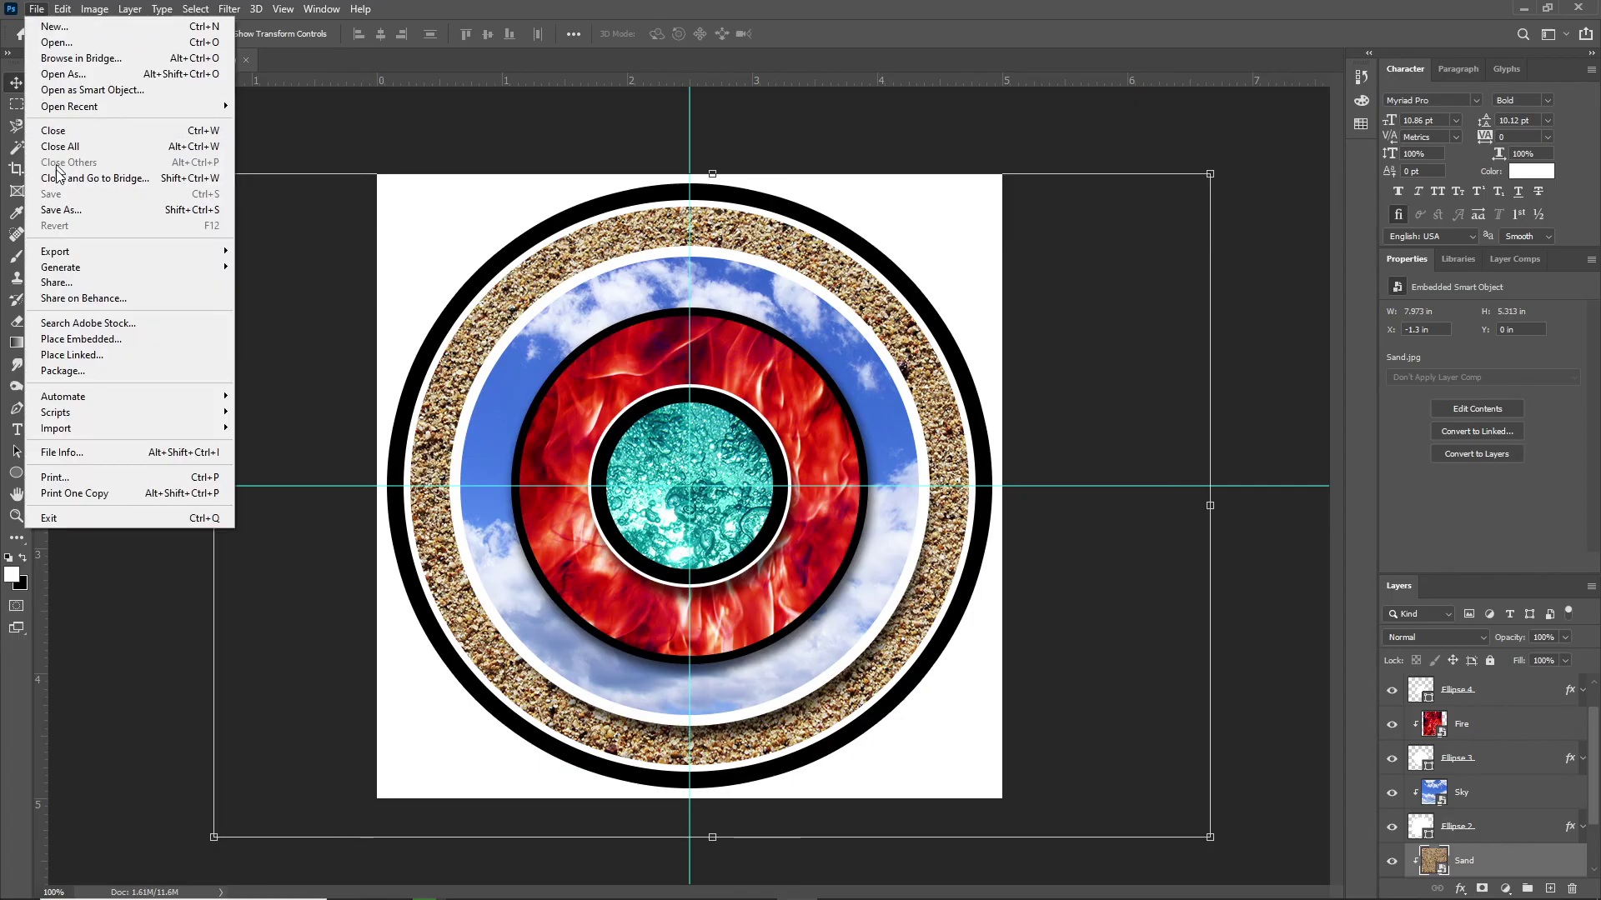
{"action": "mouse_move", "coordinate": [75, 252]}
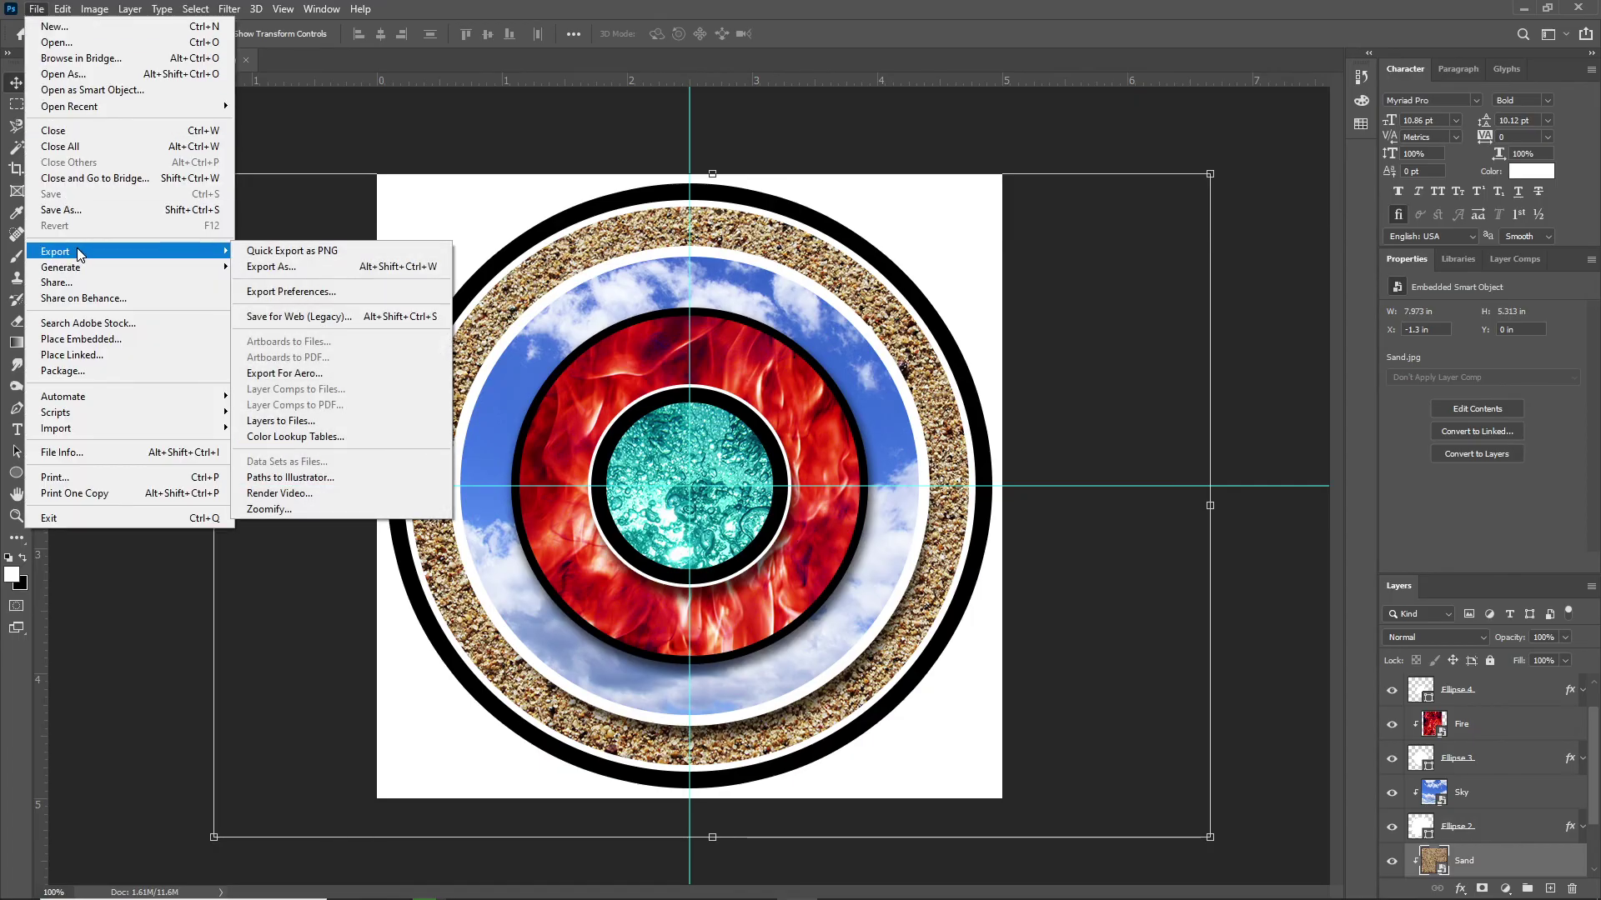
{"action": "left_click", "coordinate": [287, 267]}
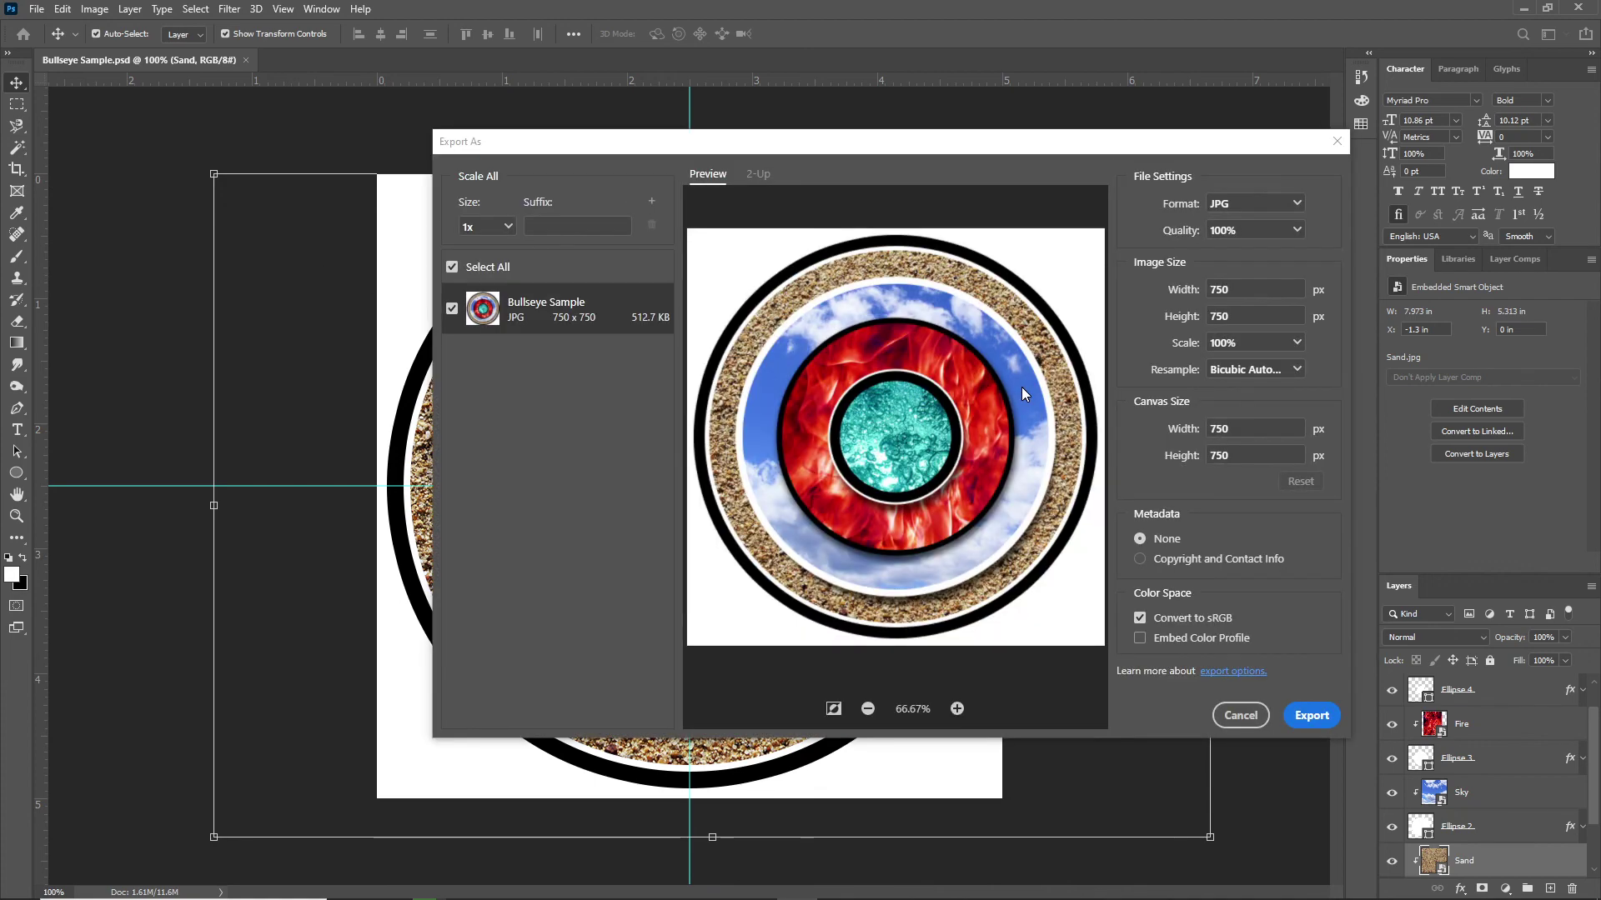
{"action": "left_click", "coordinate": [1294, 241]}
{"action": "left_click_drag", "start_coordinate": [1312, 263], "coordinate": [1290, 263]}
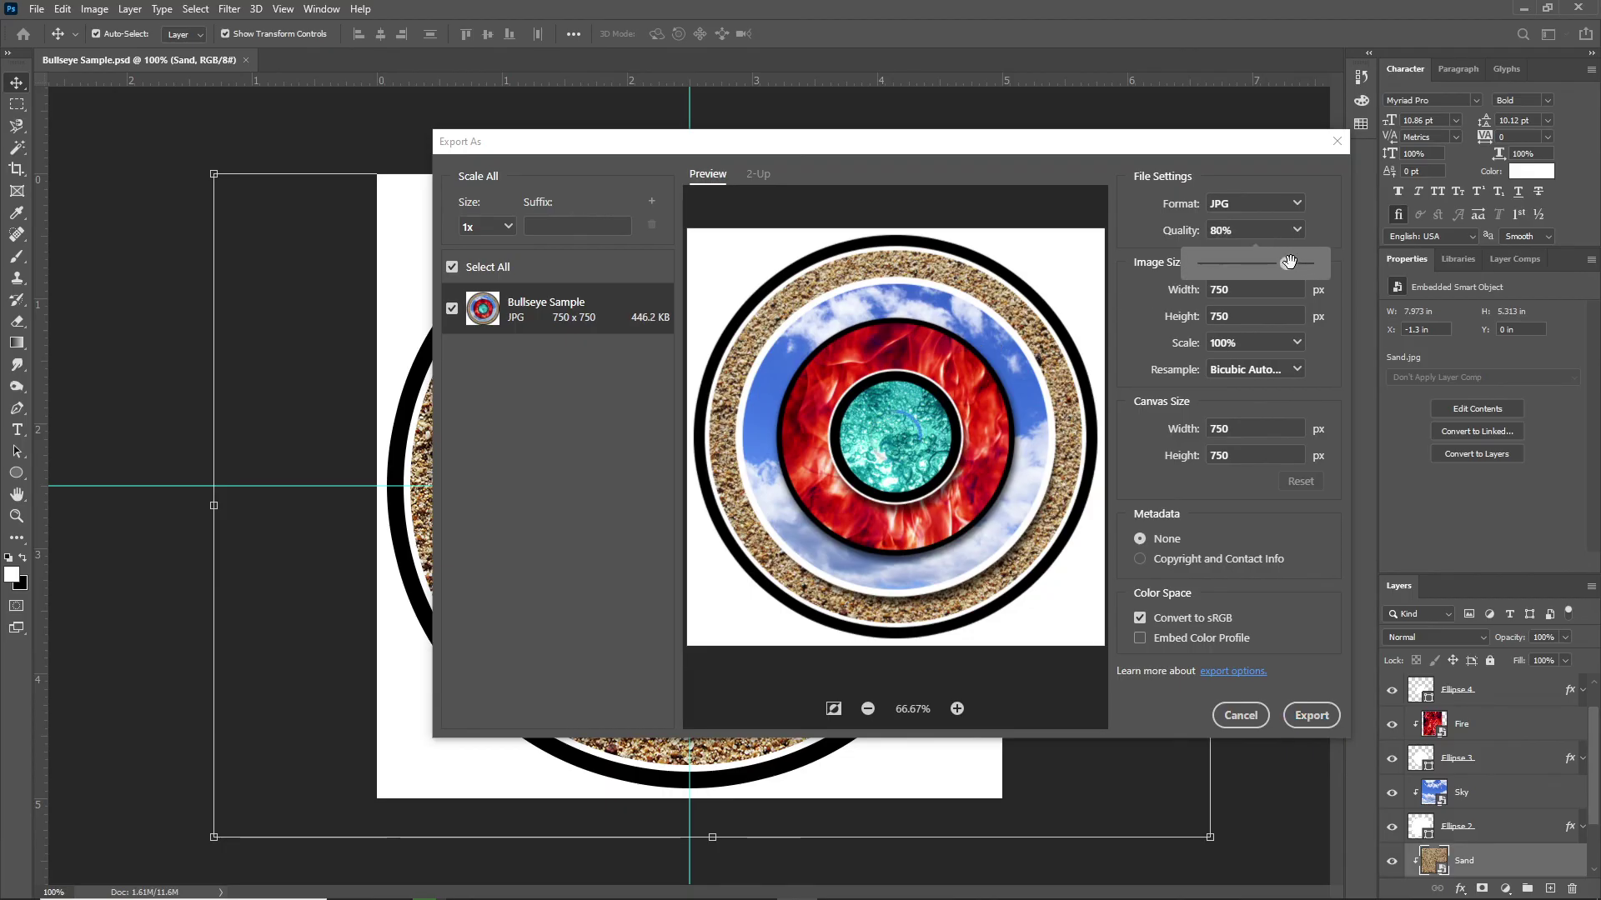
{"action": "left_click", "coordinate": [1263, 174]}
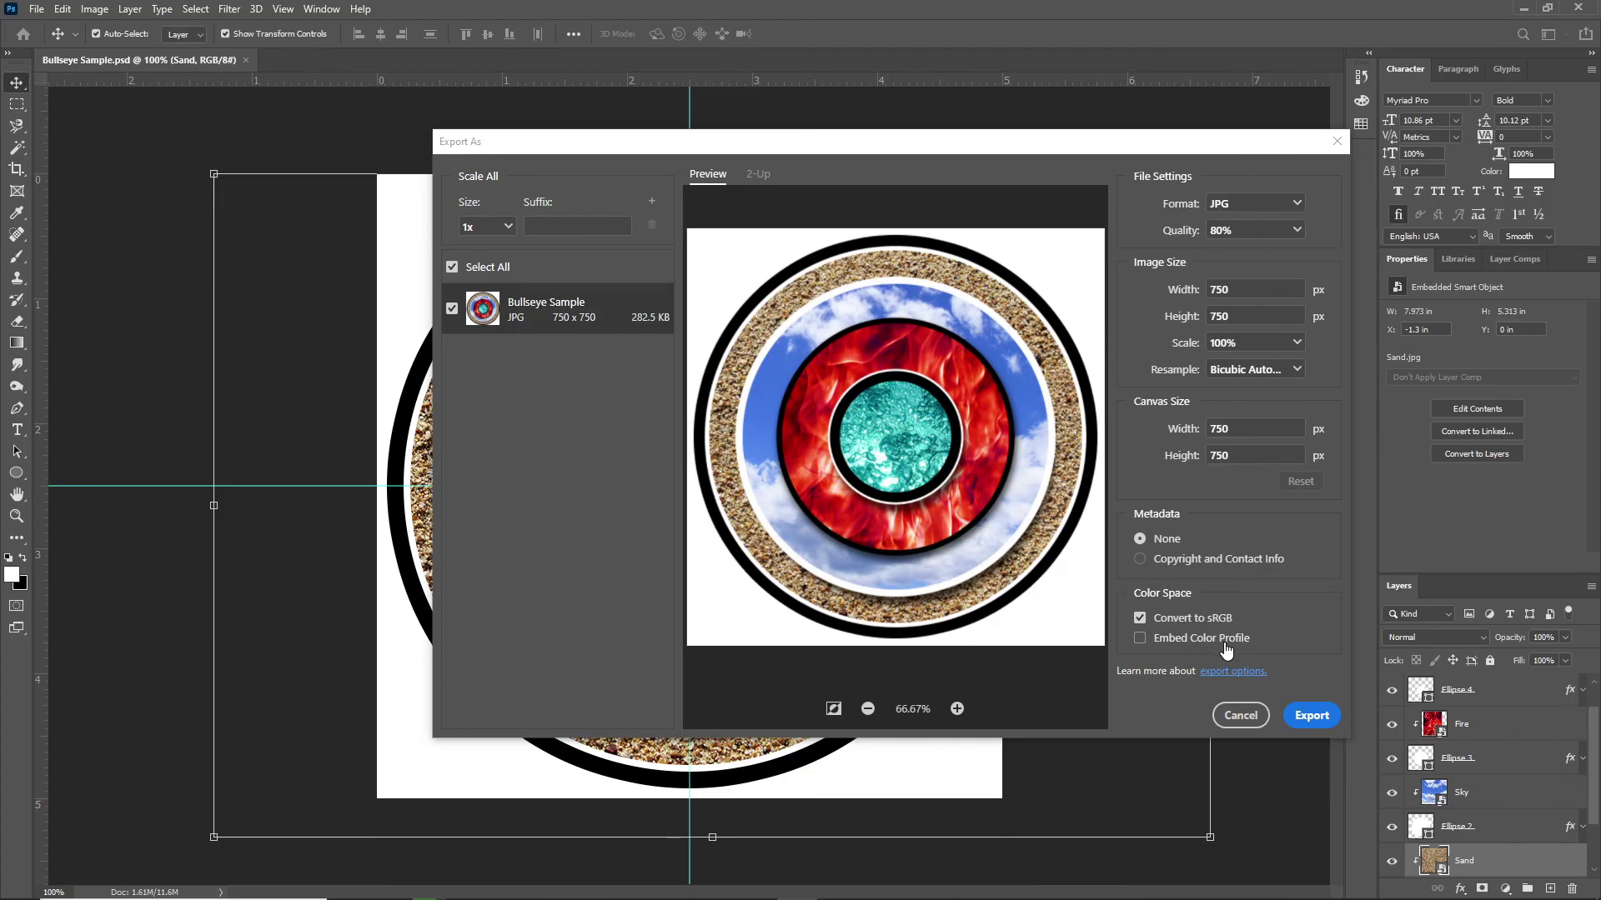
Export the JPG as Bullseye Sample into the Bullseye Project folder on the Desktop.
{"action": "left_click", "coordinate": [1315, 718]}
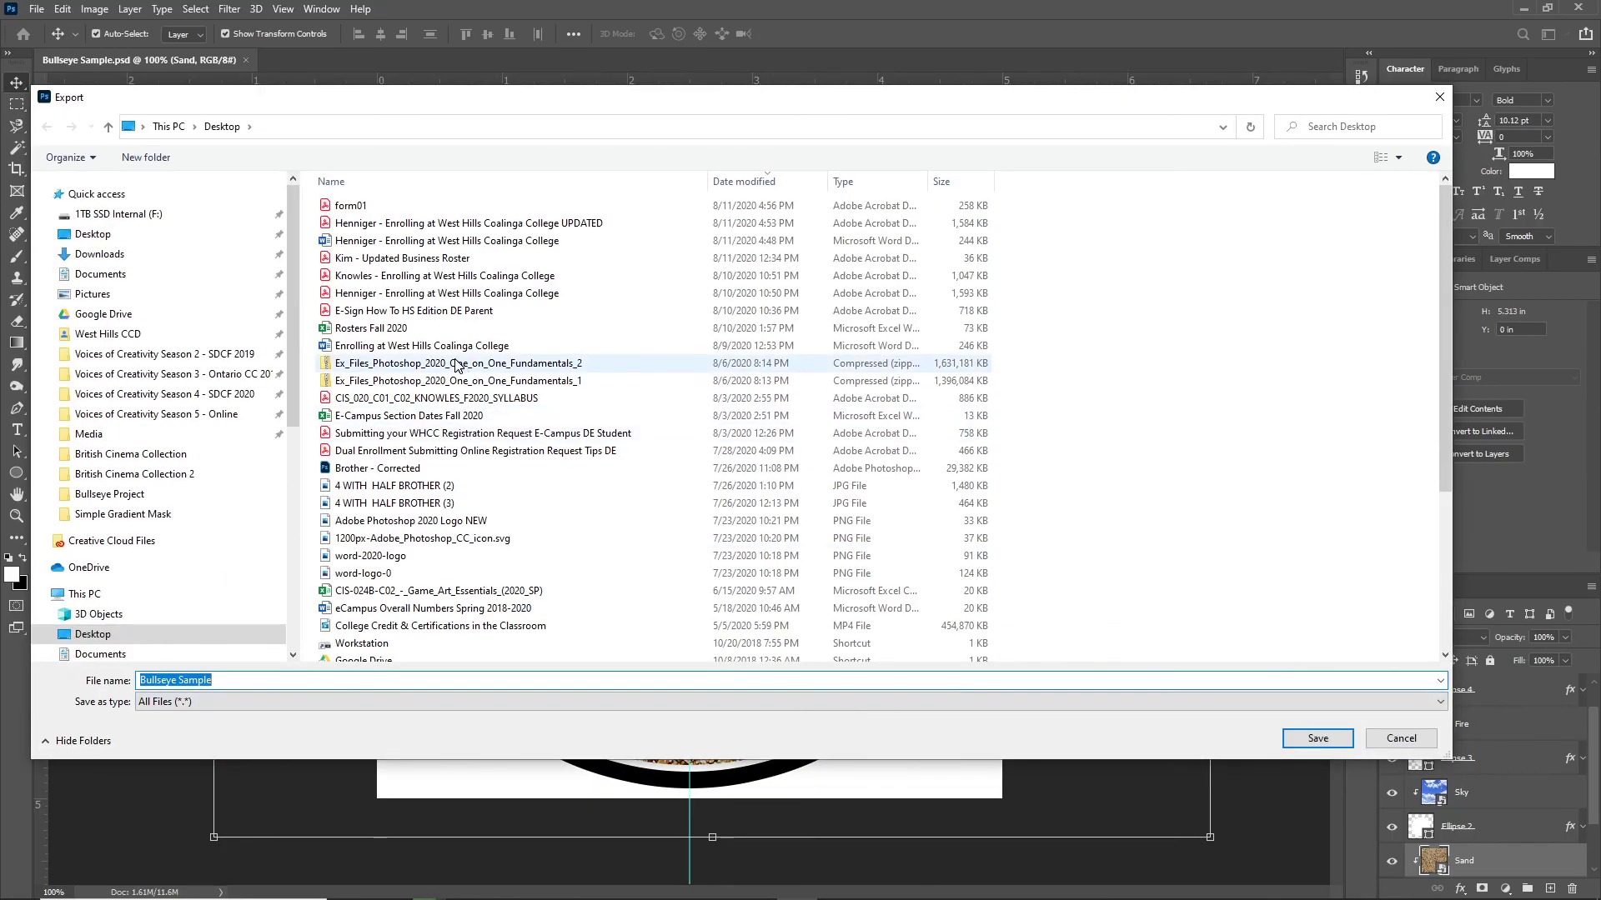
{"action": "scroll", "coordinate": [717, 488], "scroll_direction": "down", "scroll_amount": 5}
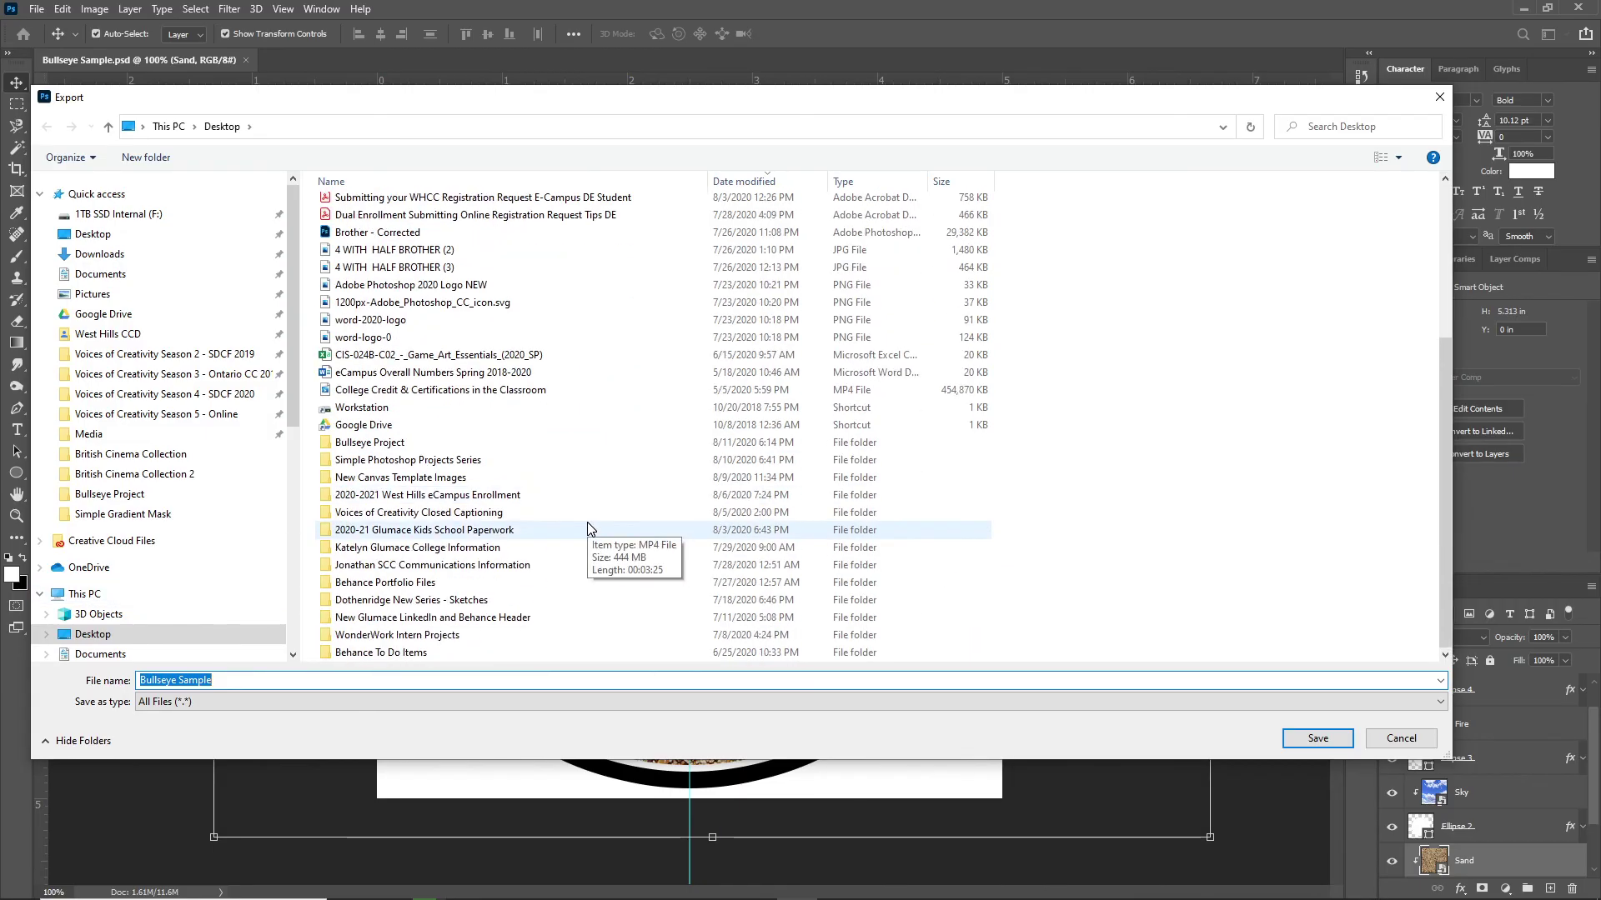
{"action": "double_click", "coordinate": [372, 446]}
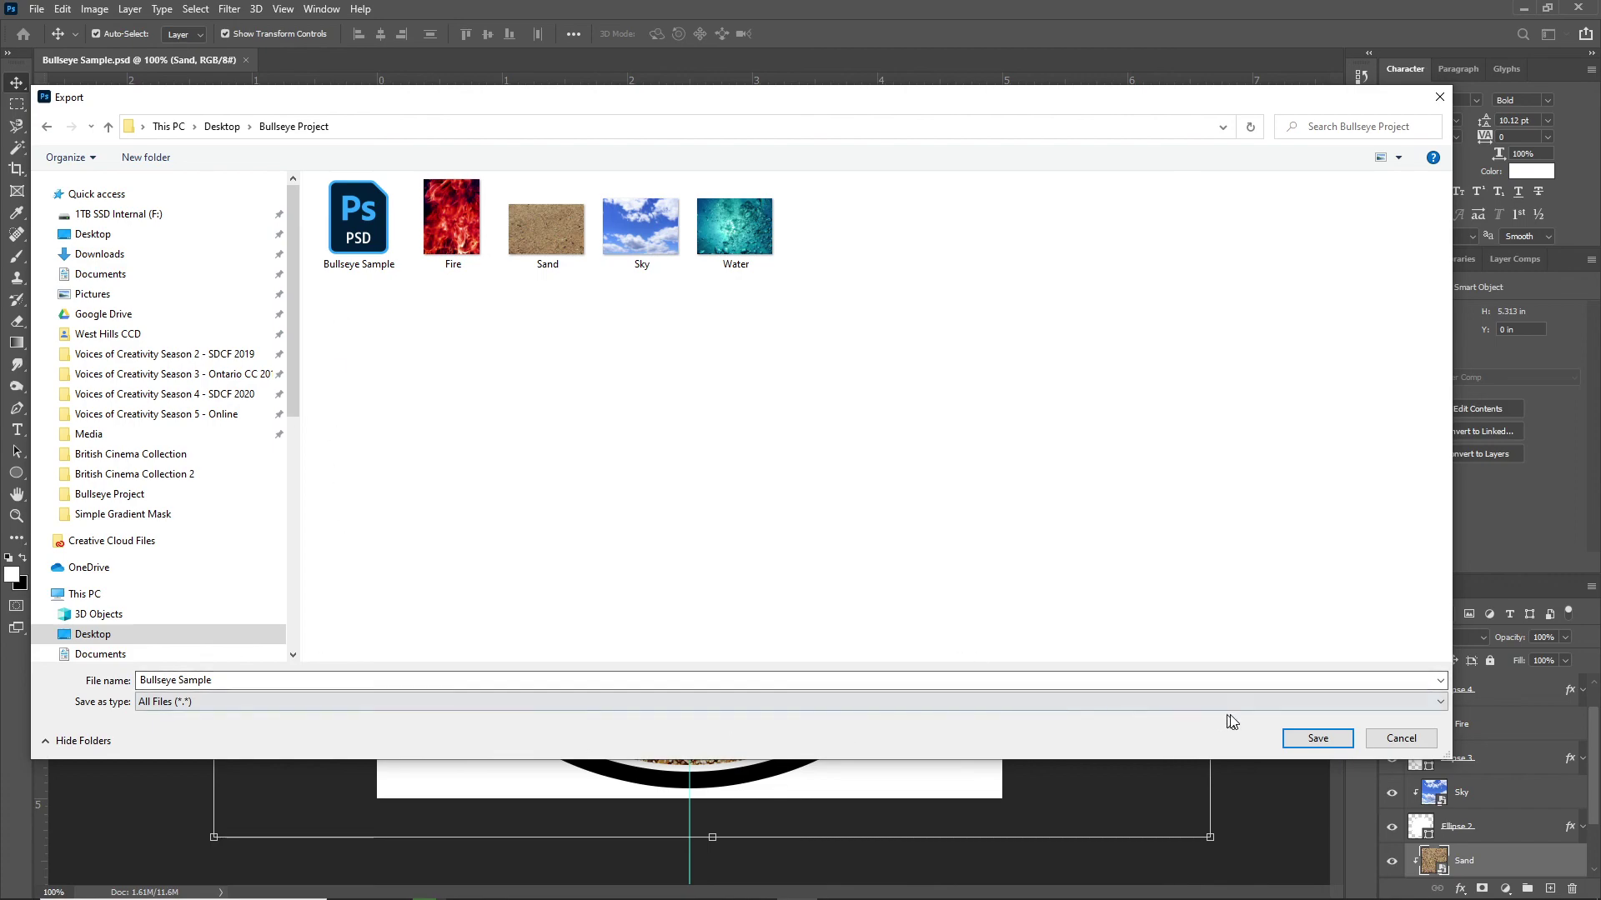
{"action": "left_click", "coordinate": [1318, 738]}
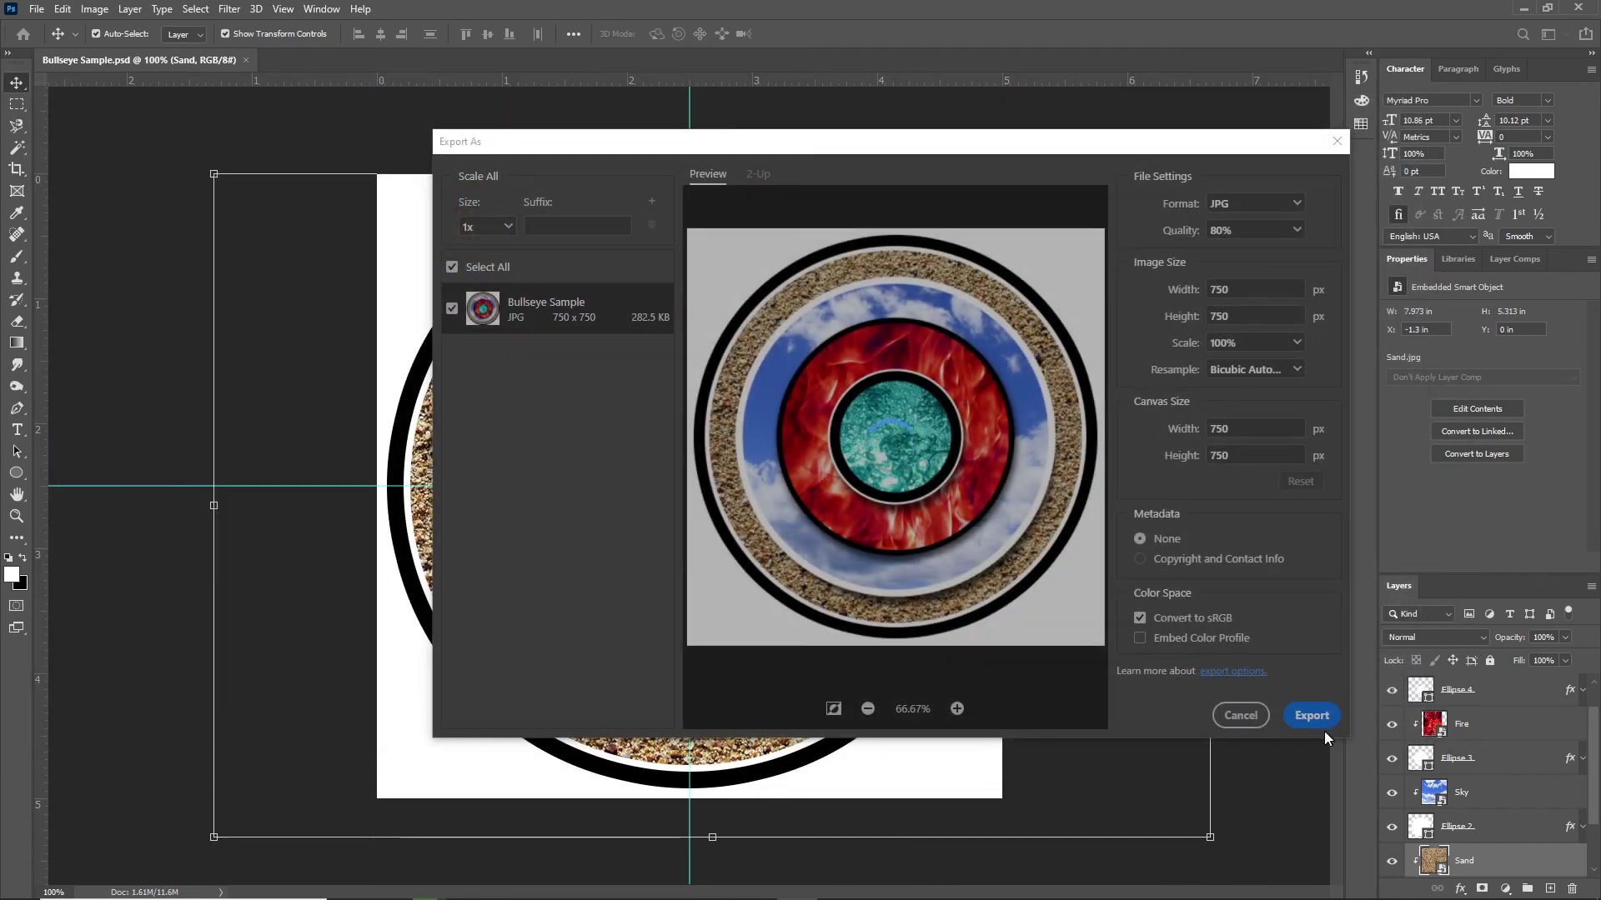